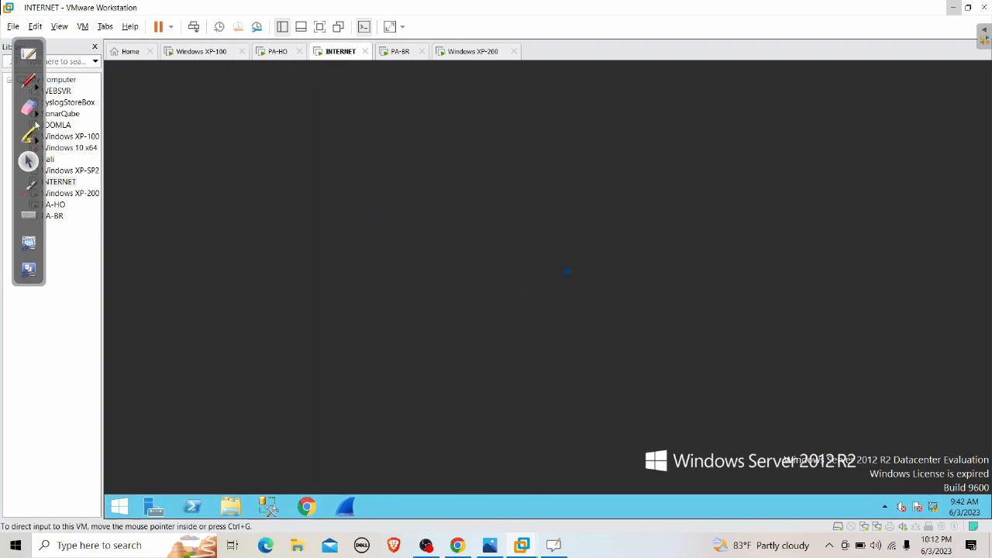
Cycle through the PA-BR and Windows XP-200 machines to Windows XP-100 and open its Start menu
click(28, 108)
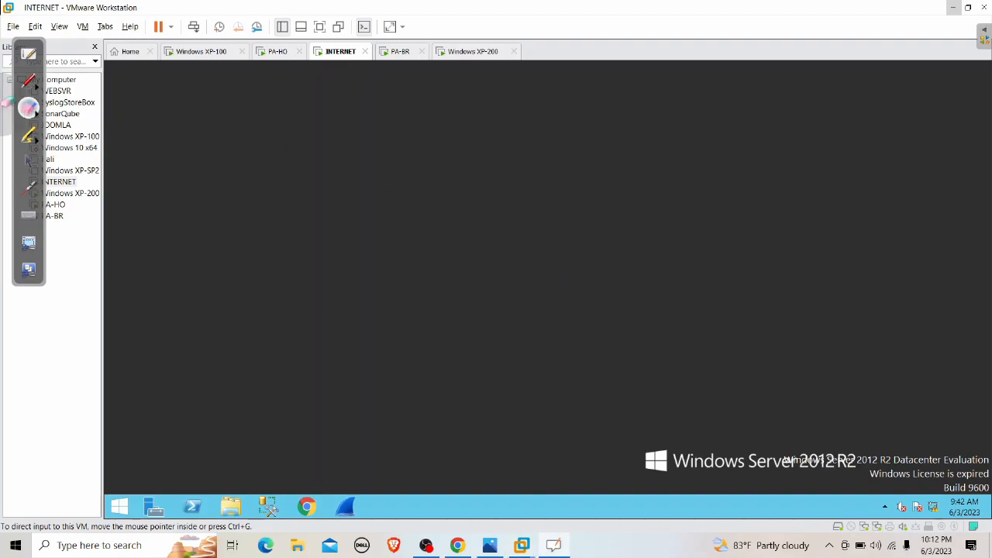
click(29, 161)
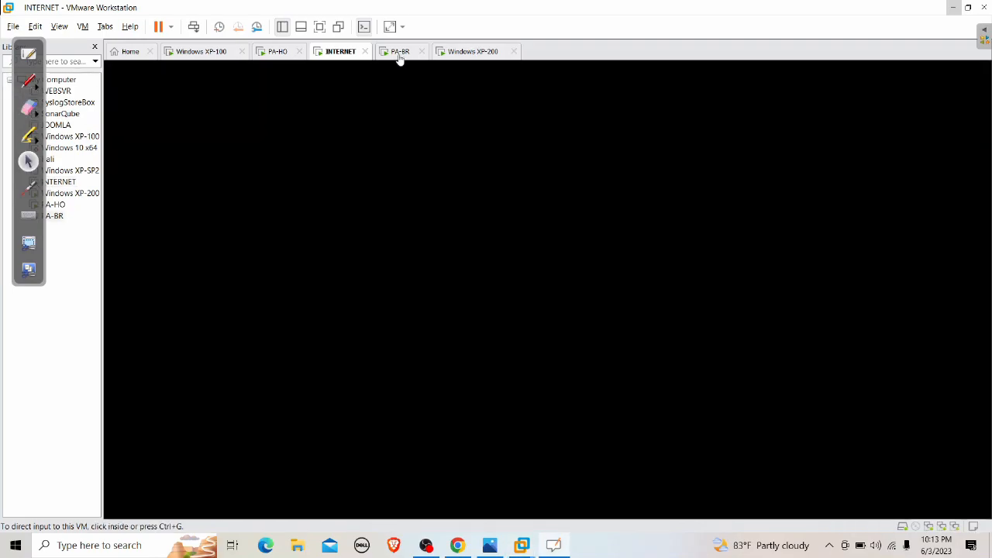
click(399, 54)
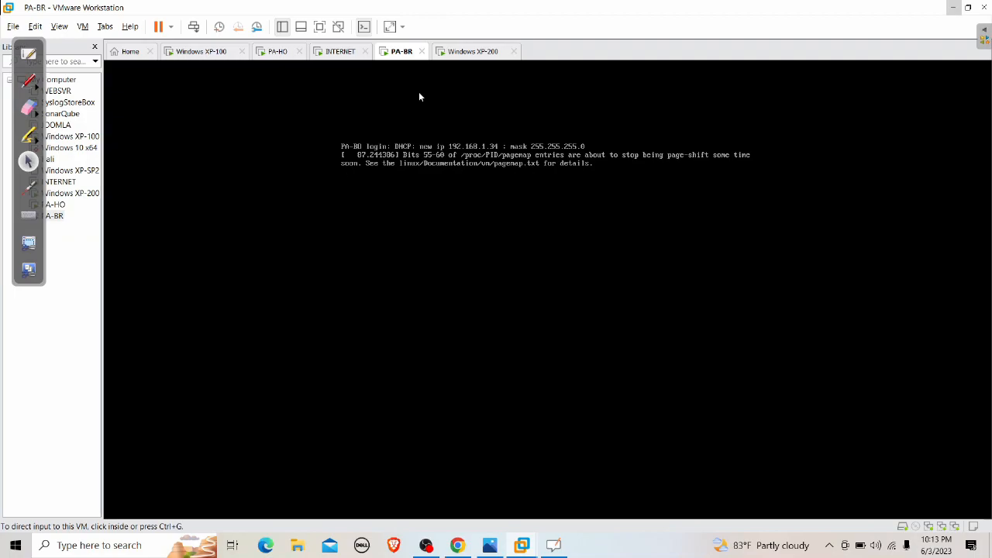
click(477, 54)
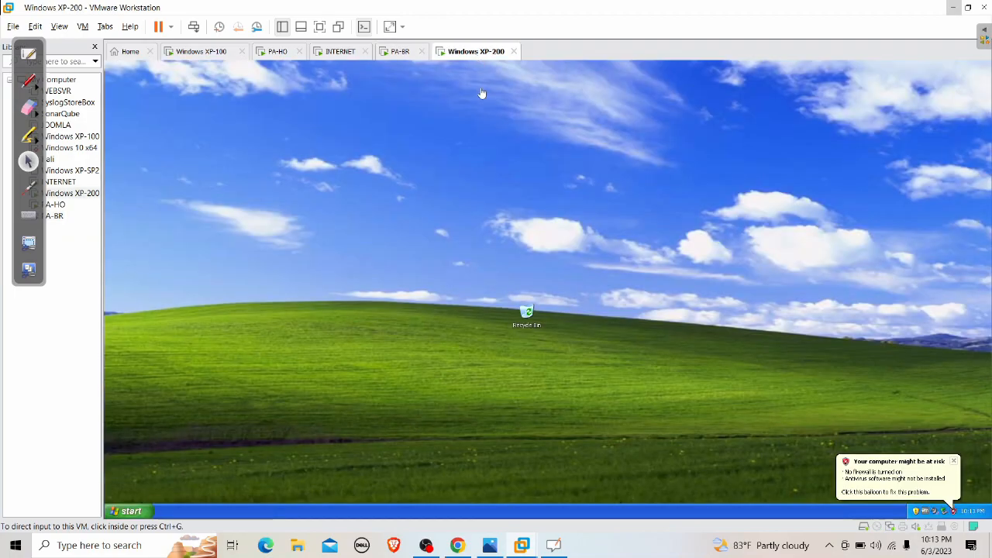
click(202, 54)
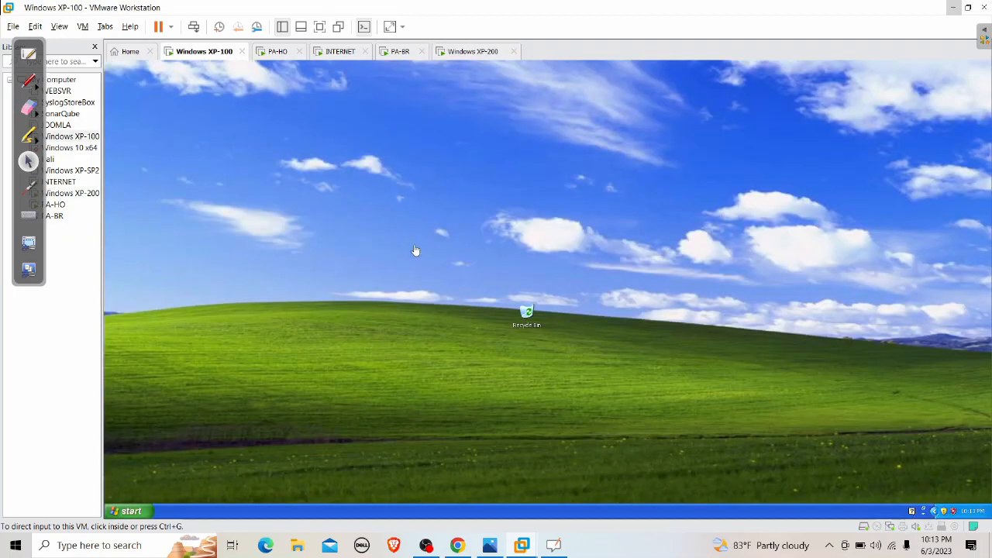
click(130, 510)
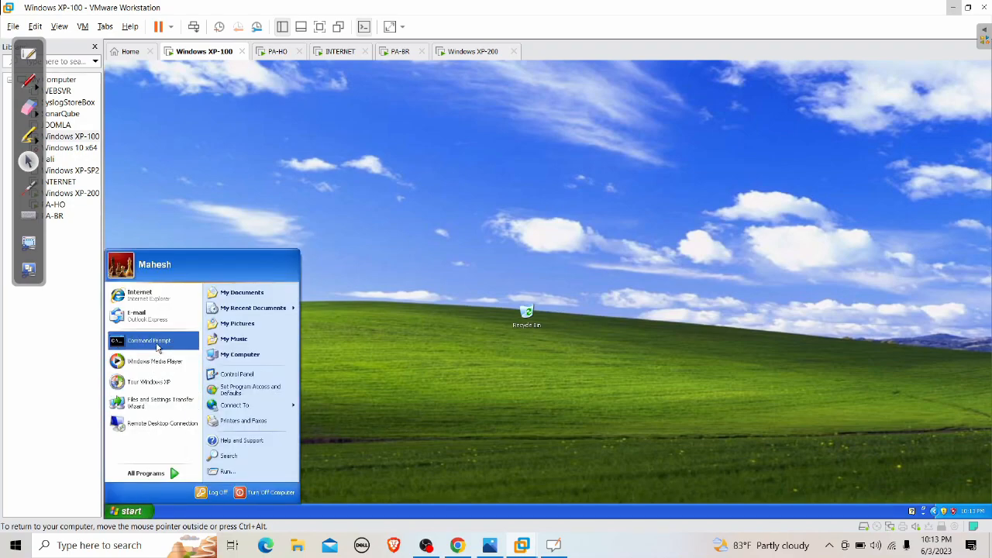
Launch a Command Prompt and switch its font to 16x12 for the current window
click(148, 341)
drag(383, 173, 554, 162)
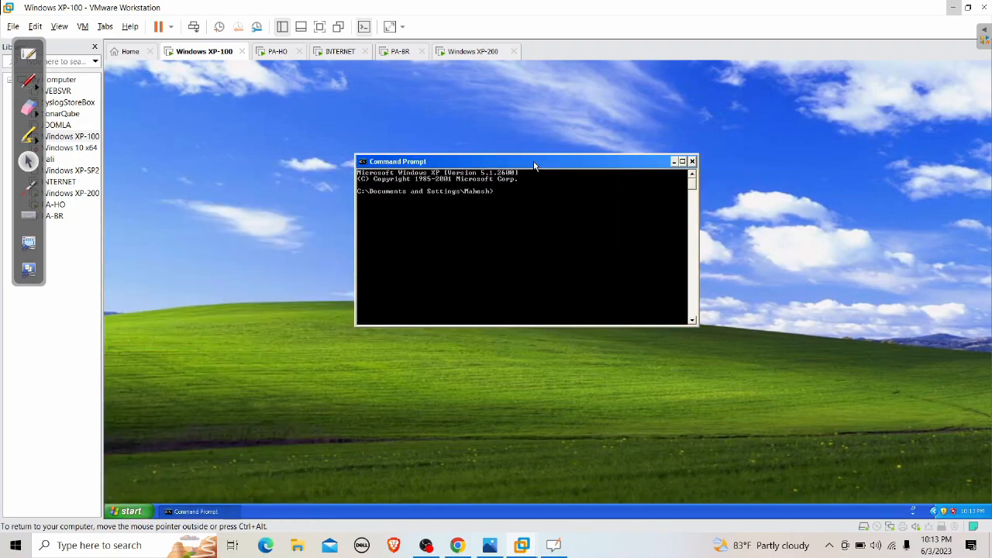
right_click(534, 166)
click(566, 249)
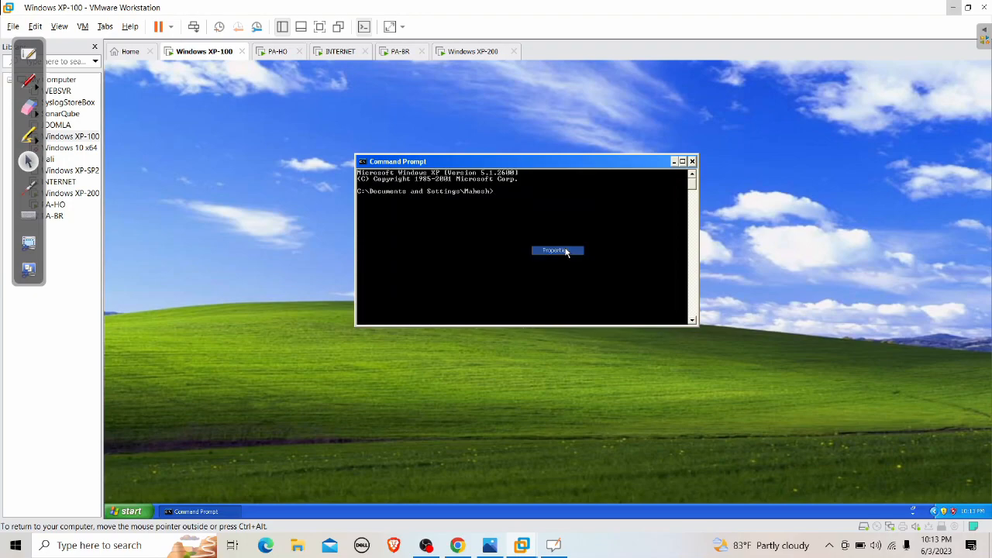
click(405, 186)
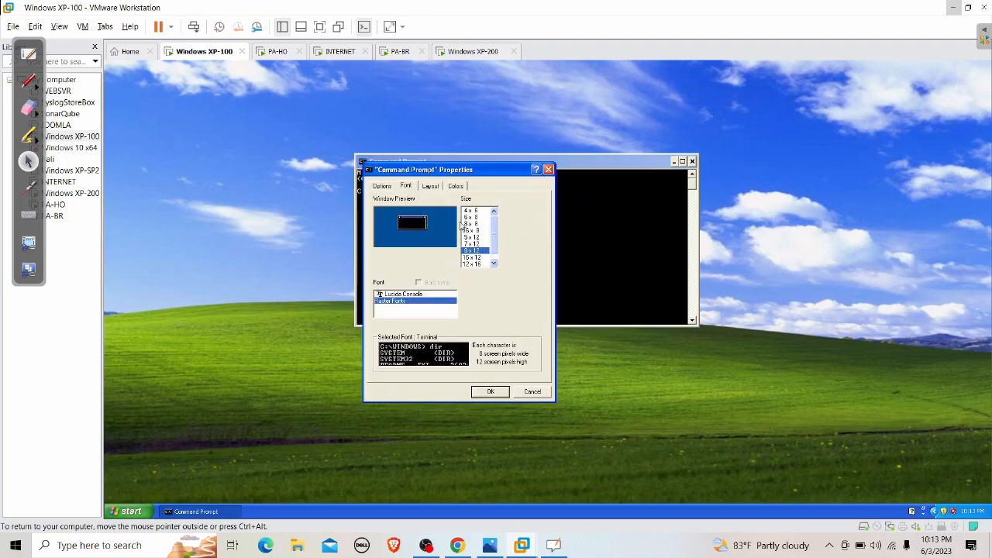
click(484, 257)
click(491, 391)
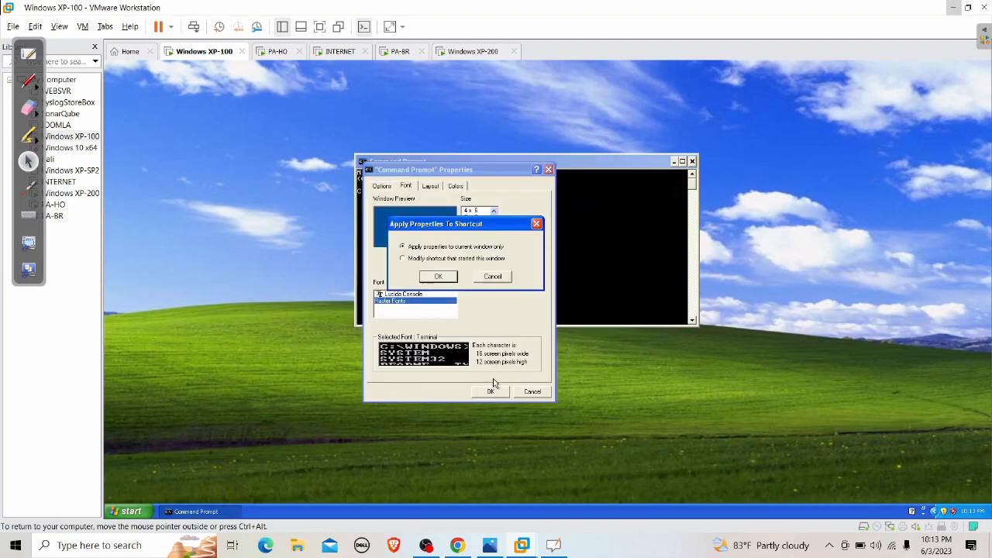
click(439, 276)
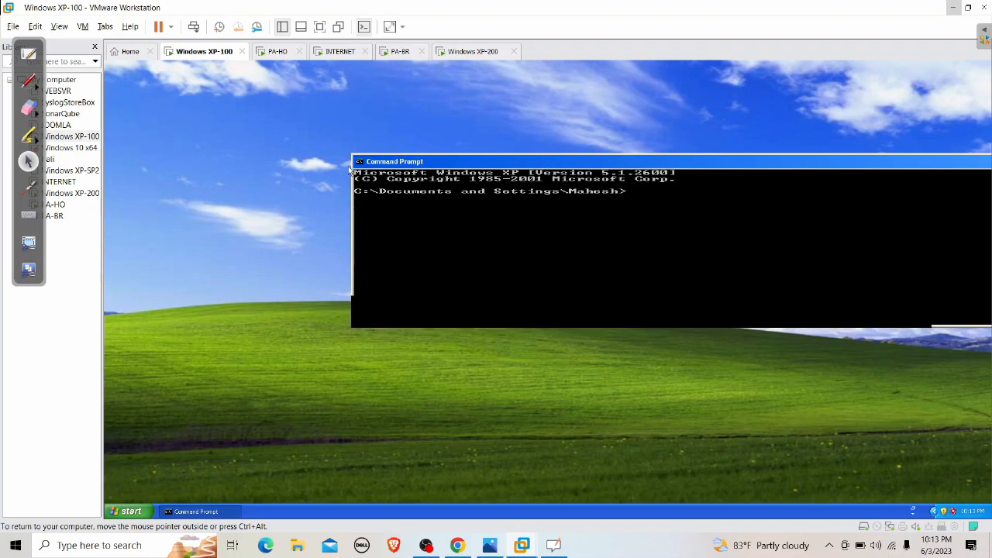
drag(549, 164, 390, 178)
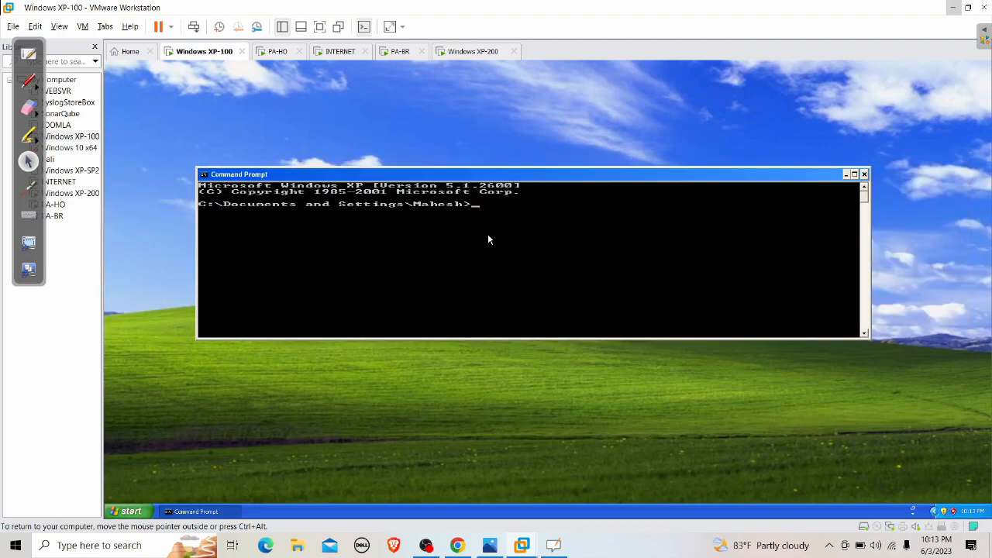
Go to C:\ with cd\ and type ping 192.168.200.50
text(cd\)
key(Return)
key(Return)
key(Return)
key(Return)
text(ping 192.)
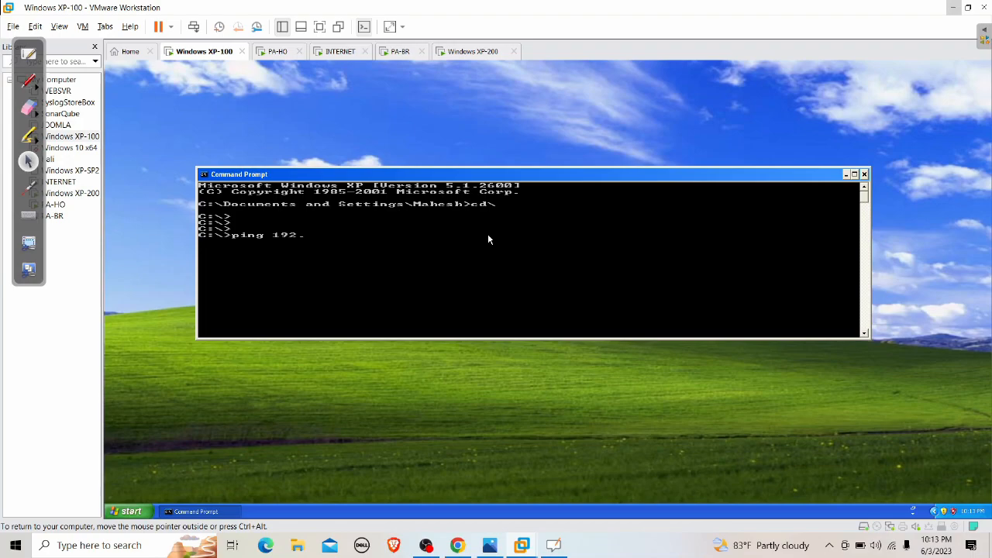
text(168.200.50)
click(474, 52)
click(350, 318)
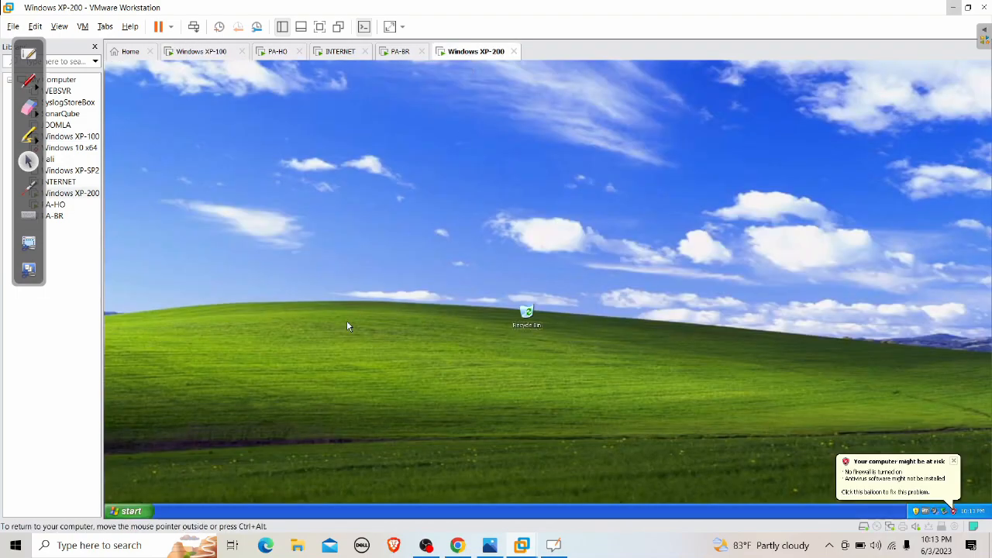
key(super+r)
key(Return)
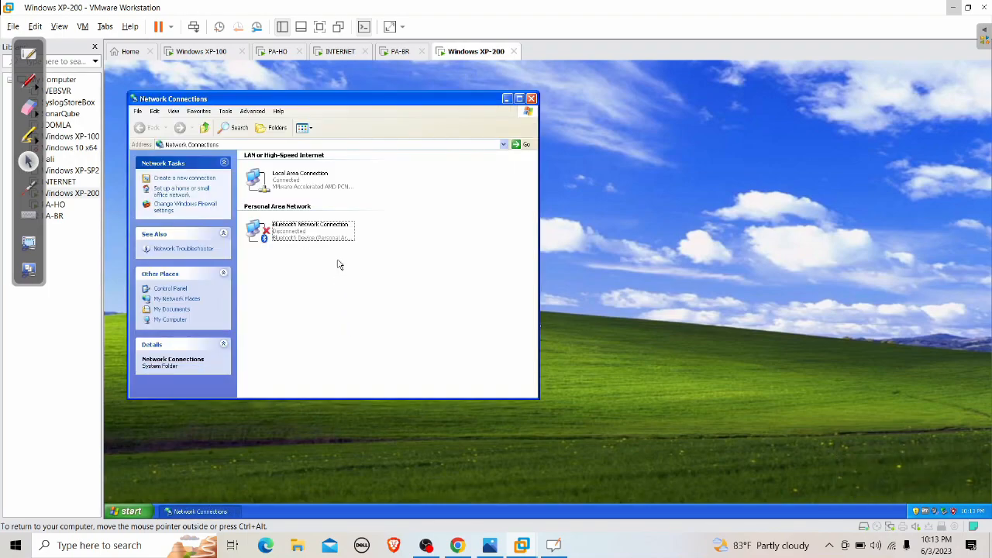
right_click(321, 190)
click(337, 200)
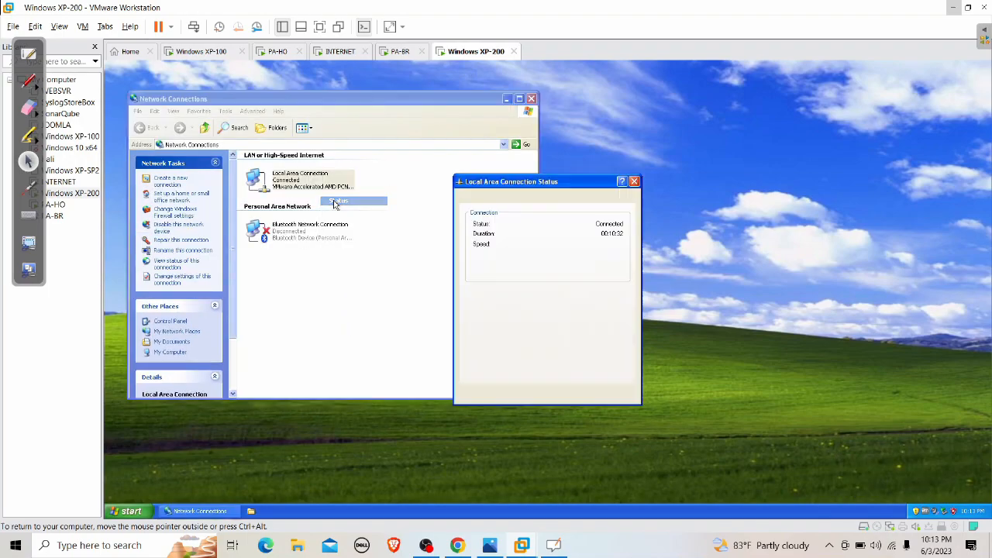
click(496, 198)
click(519, 279)
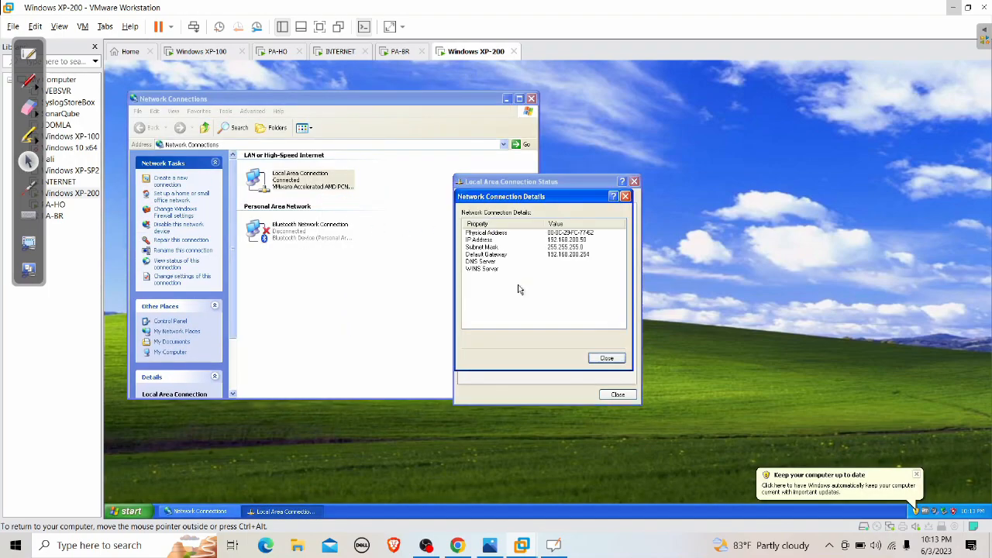
click(555, 247)
click(575, 240)
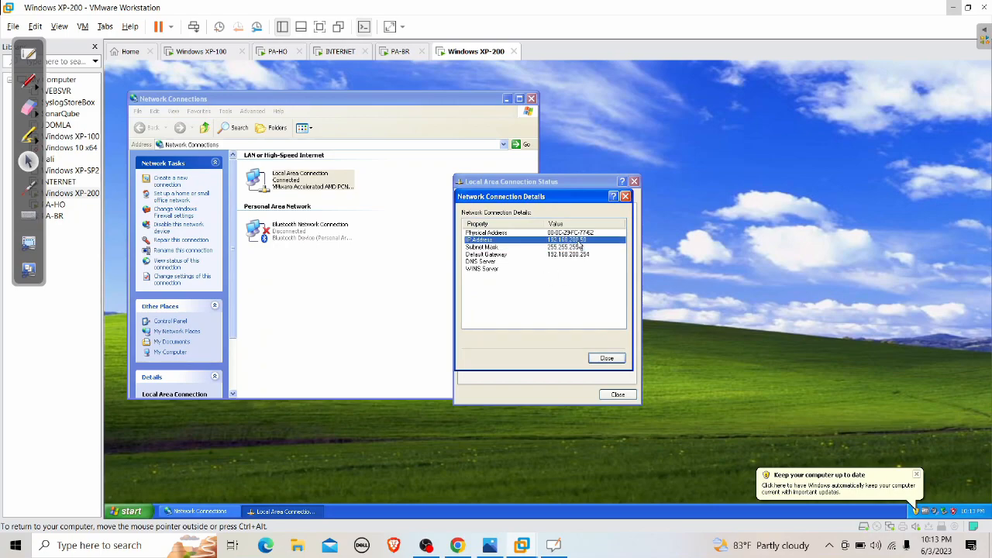
click(626, 196)
click(634, 181)
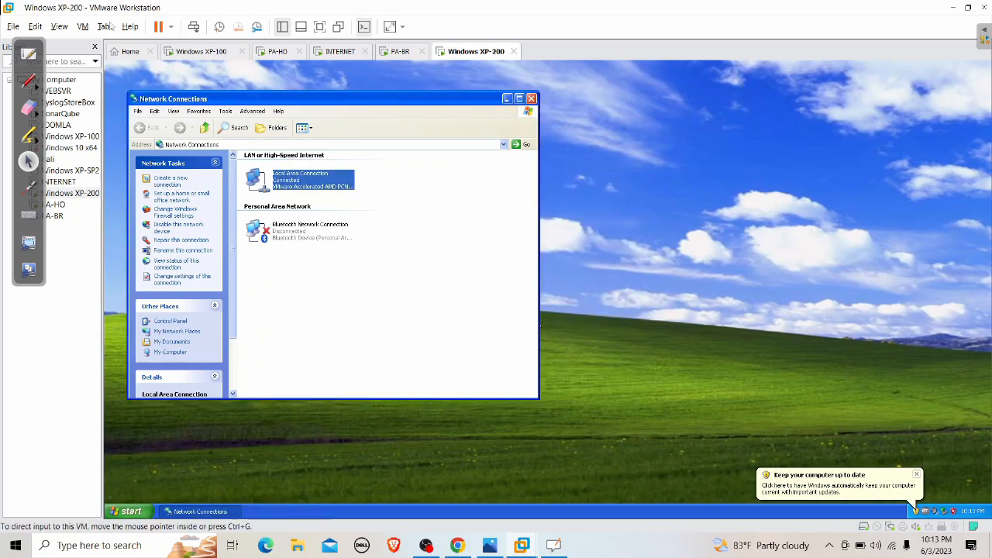
click(532, 99)
Run the ping to 192.168.200.50 from Windows XP-100, getting 4/4 replies
click(200, 51)
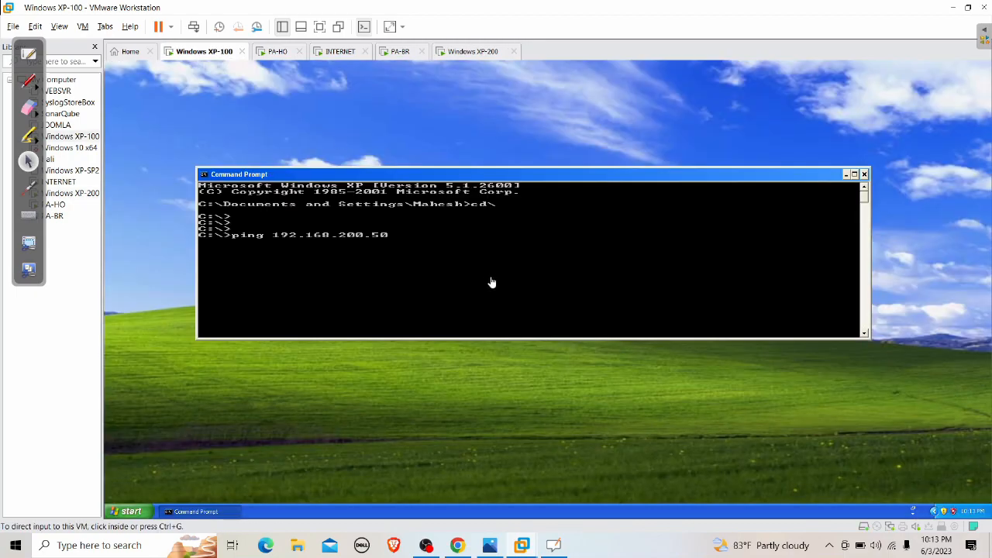
click(491, 282)
key(Return)
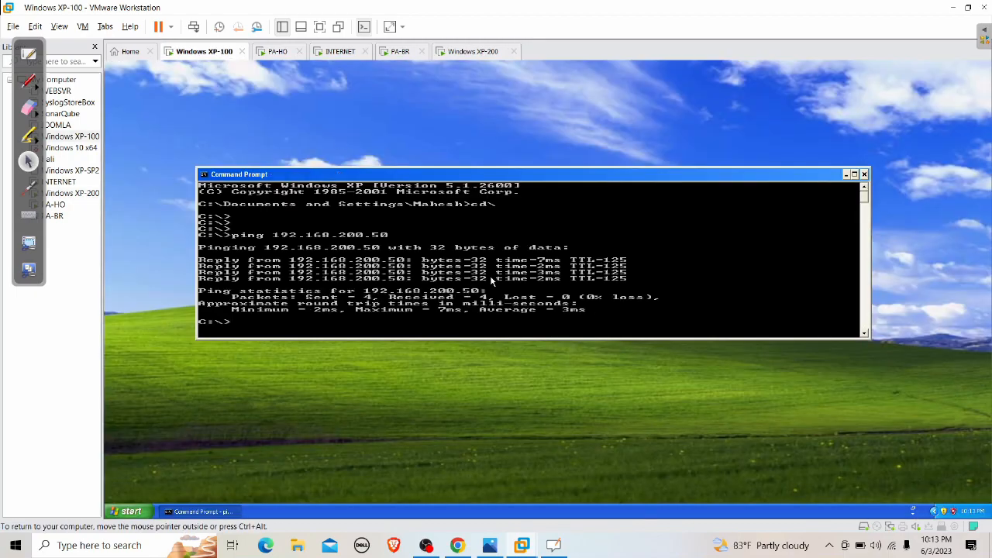
key(Return)
key(Return)
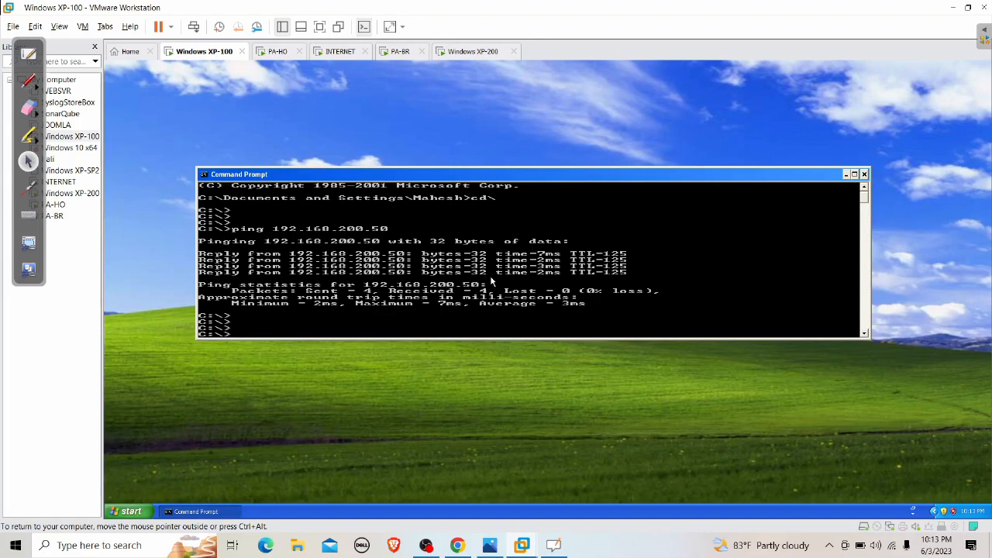
Rerun the ping with -t for a continuous ping to 192.168.200.50
key(Up)
text(-t)
key(Return)
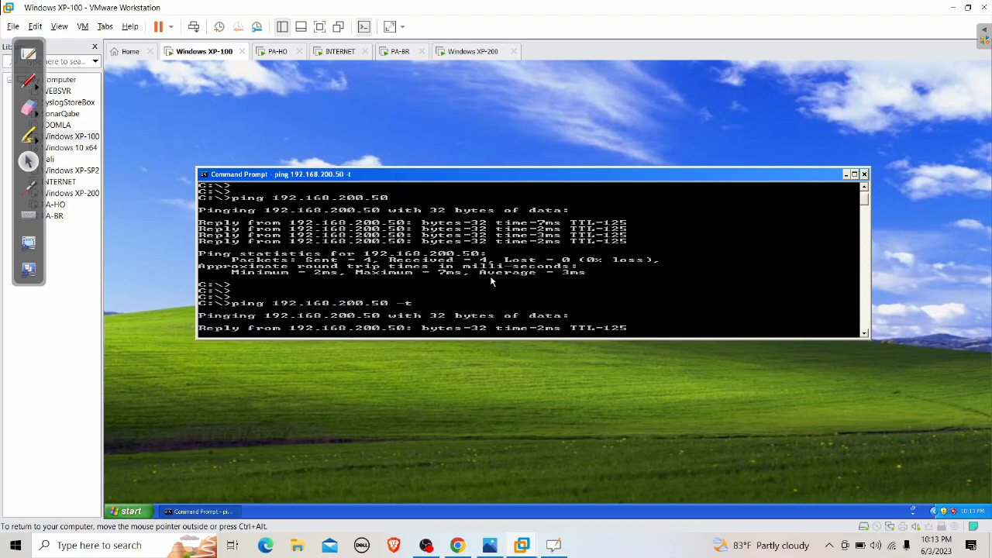
On INTERNET, capture Ethernet0 in Wireshark filtered by ip.dst==192.168.200.50 and inspect an ICMP request
click(336, 53)
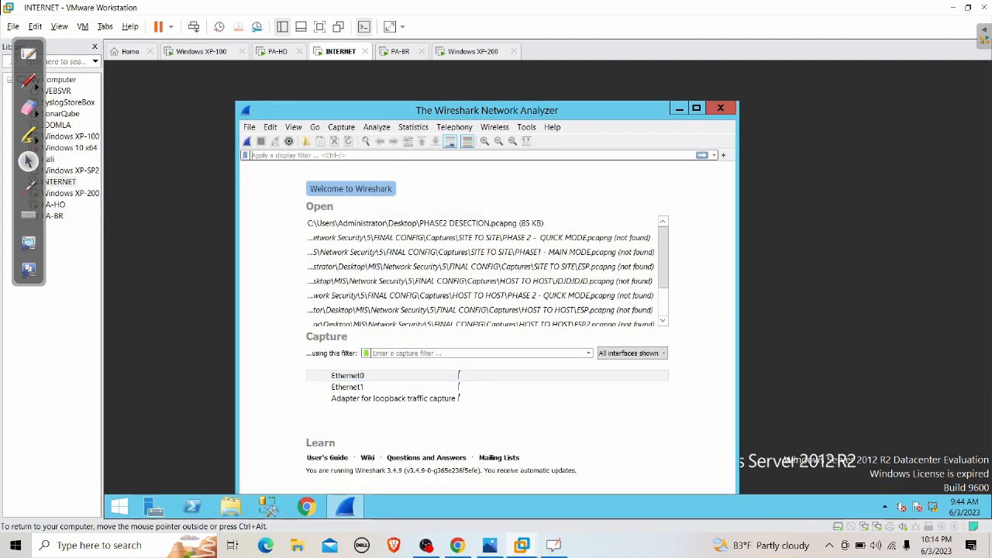
text(ip.)
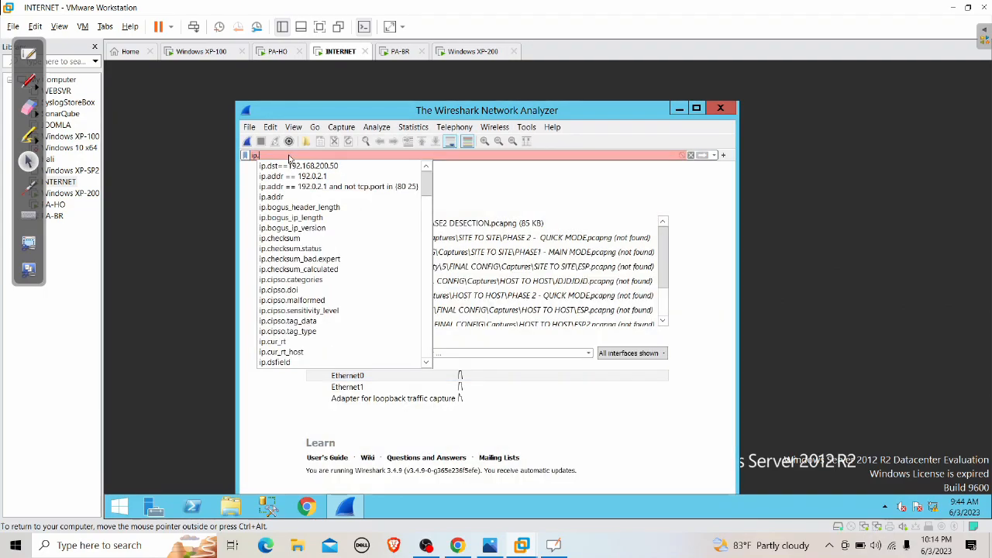
text(dst)
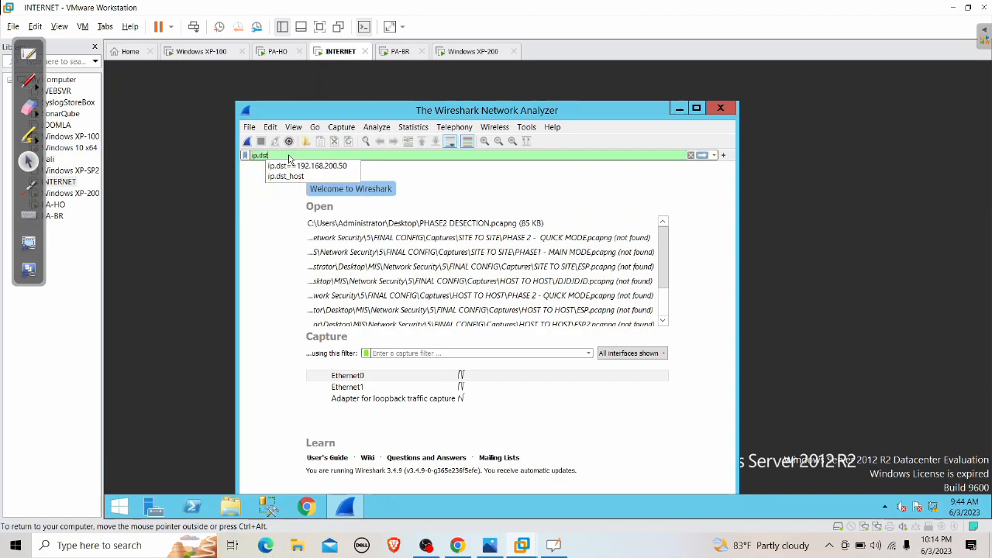
click(294, 166)
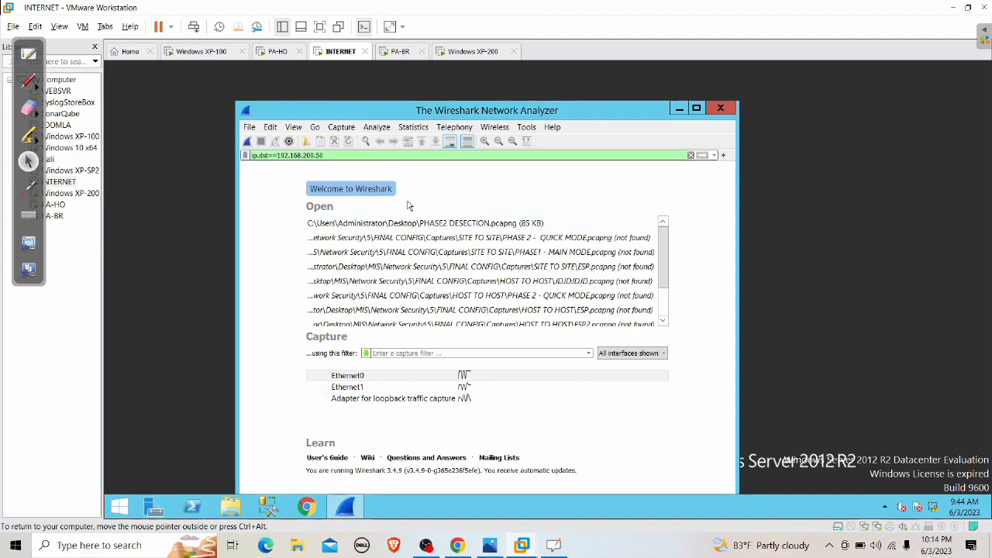
click(248, 141)
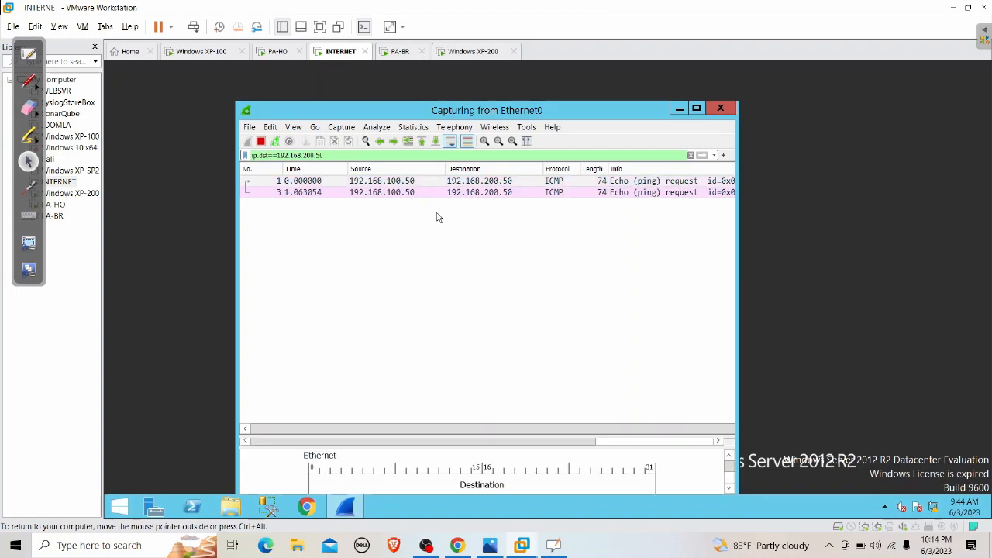
click(403, 183)
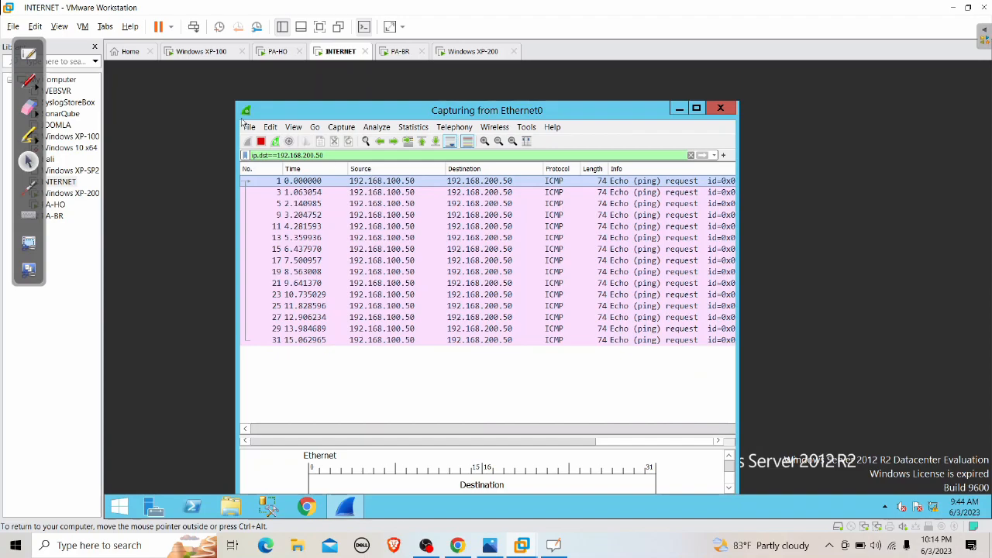
Stop XP-100's continuous ping and quit Wireshark on INTERNET without saving the capture
click(172, 54)
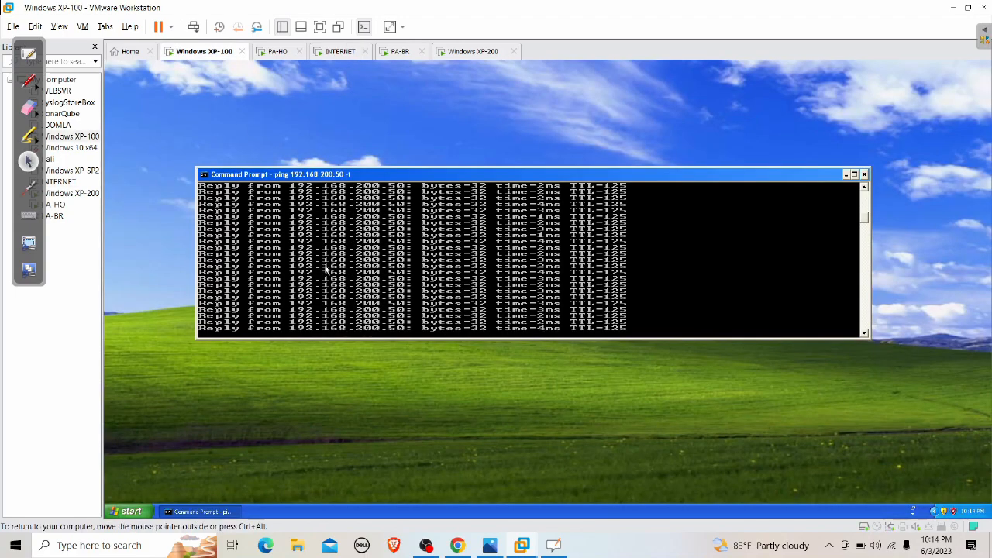
key(ctrl+c)
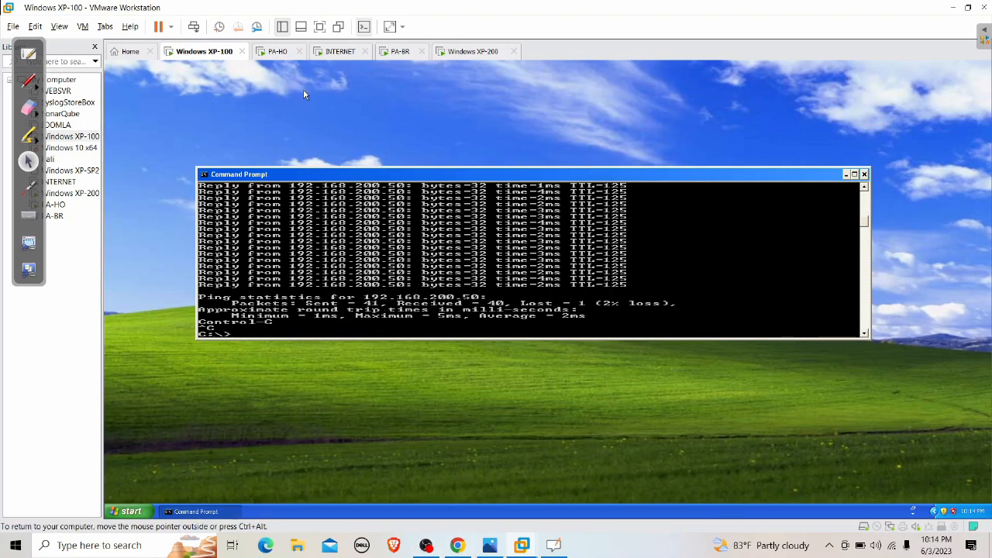
click(340, 51)
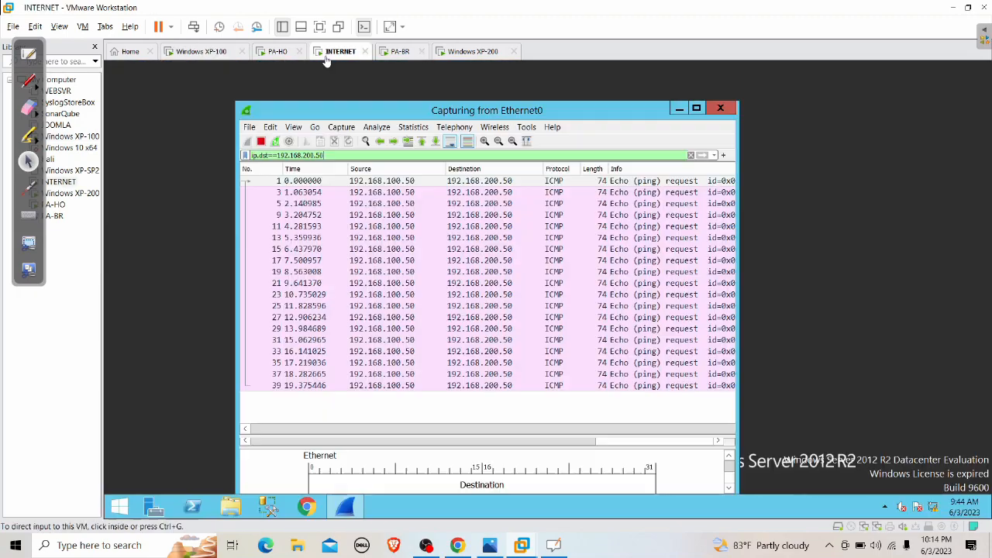
click(719, 110)
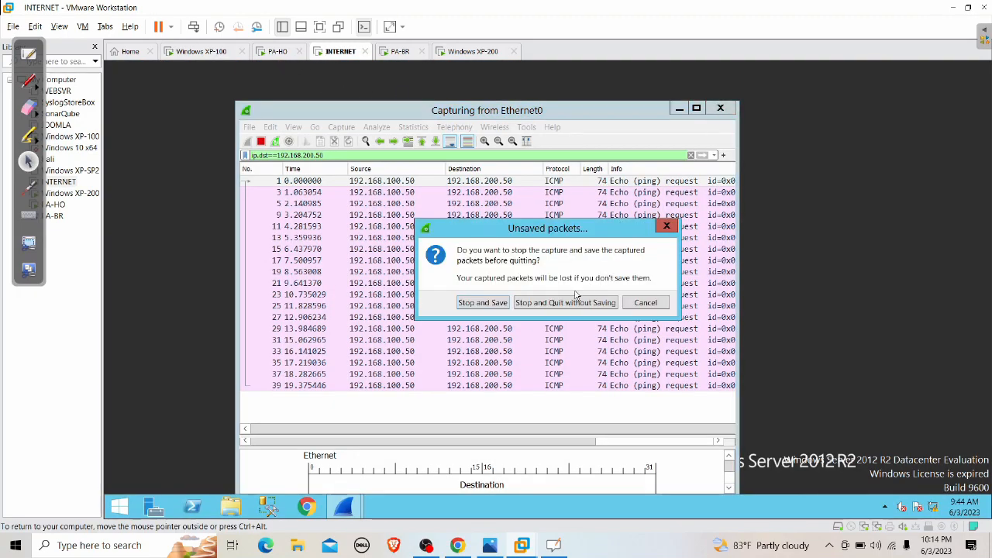
click(556, 303)
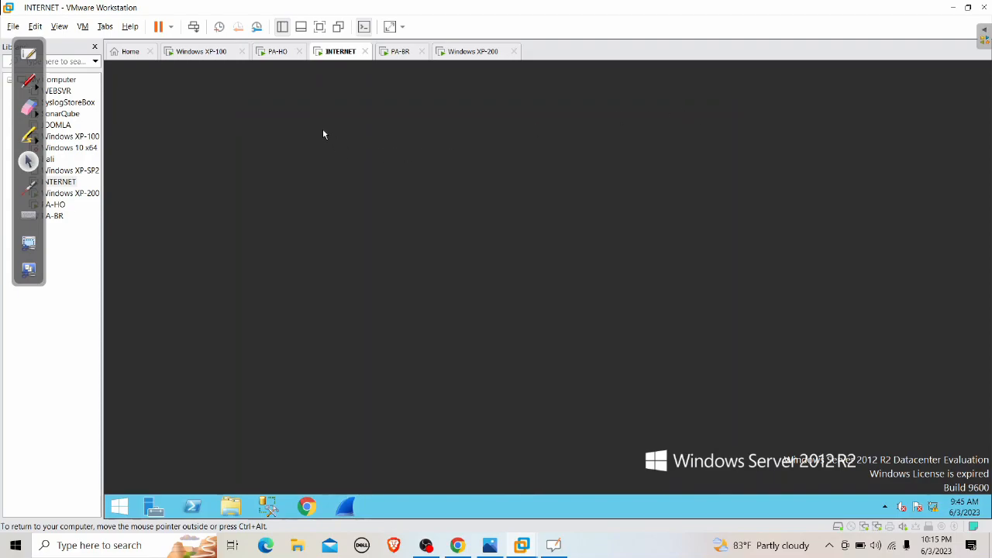
Minimize VMware and open Network > IKE Gateways on the PA-HO firewall's web interface
click(279, 51)
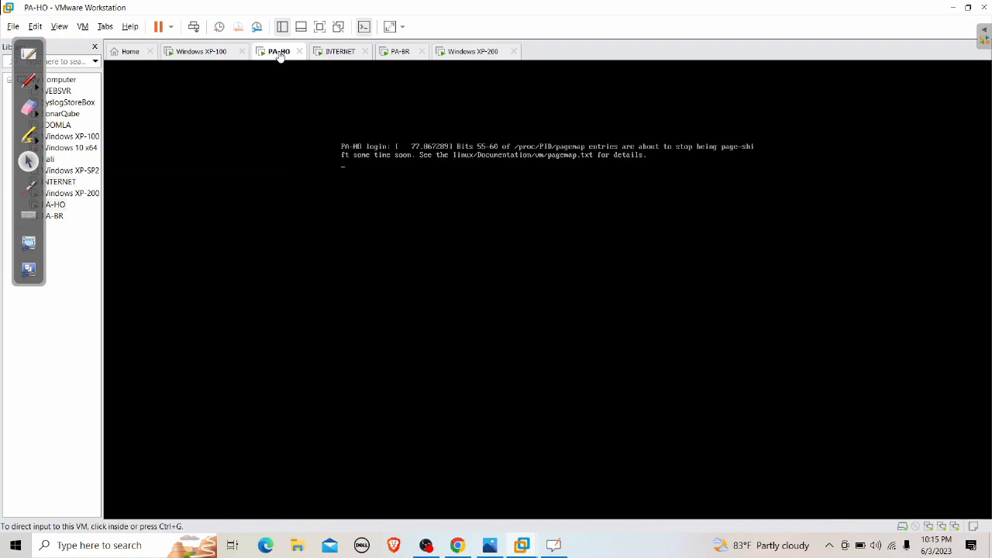
click(952, 7)
click(458, 545)
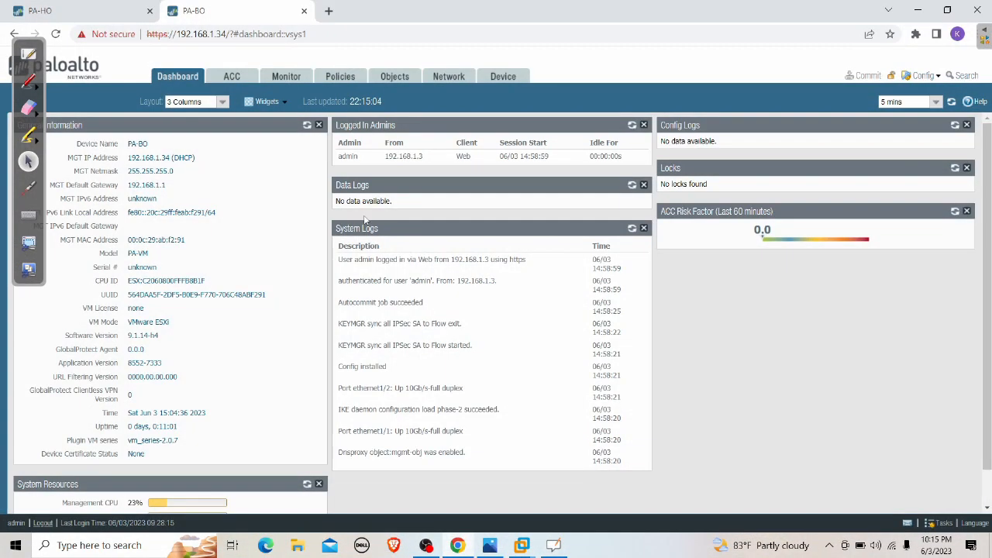
click(108, 11)
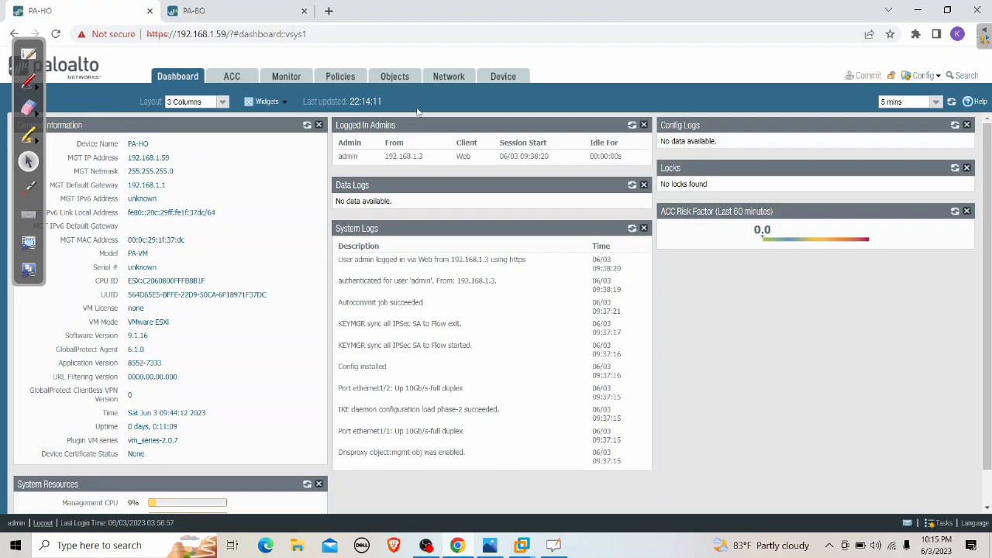
click(443, 78)
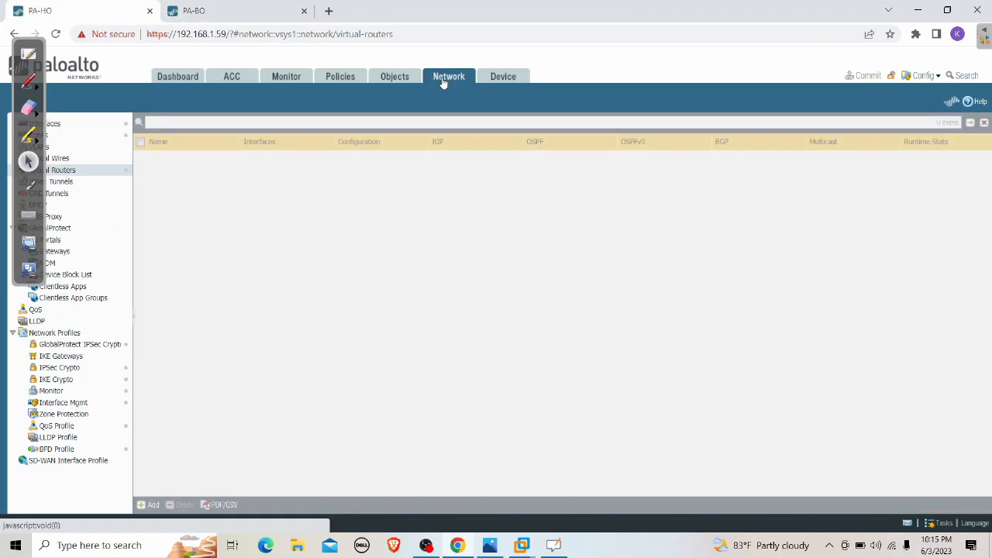
drag(37, 41, 558, 175)
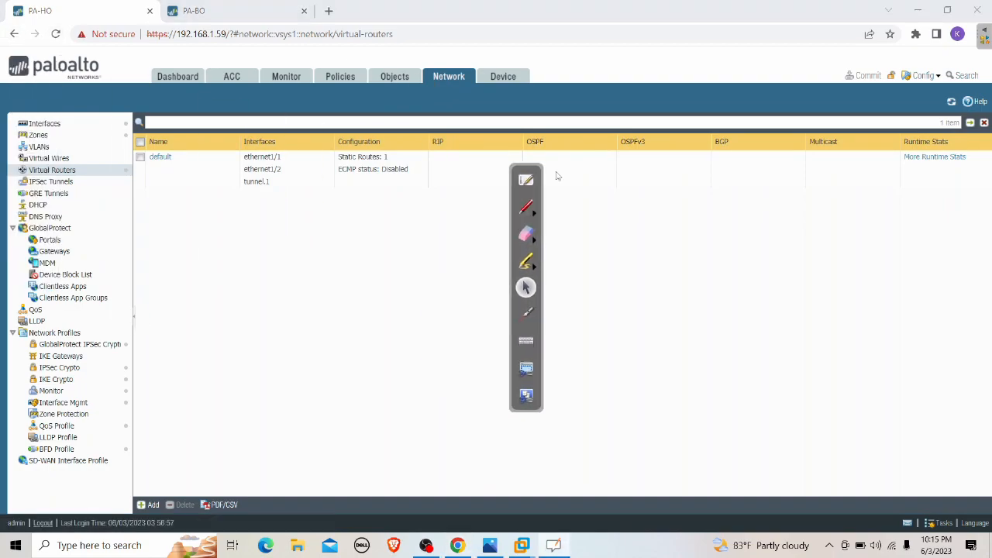
click(65, 361)
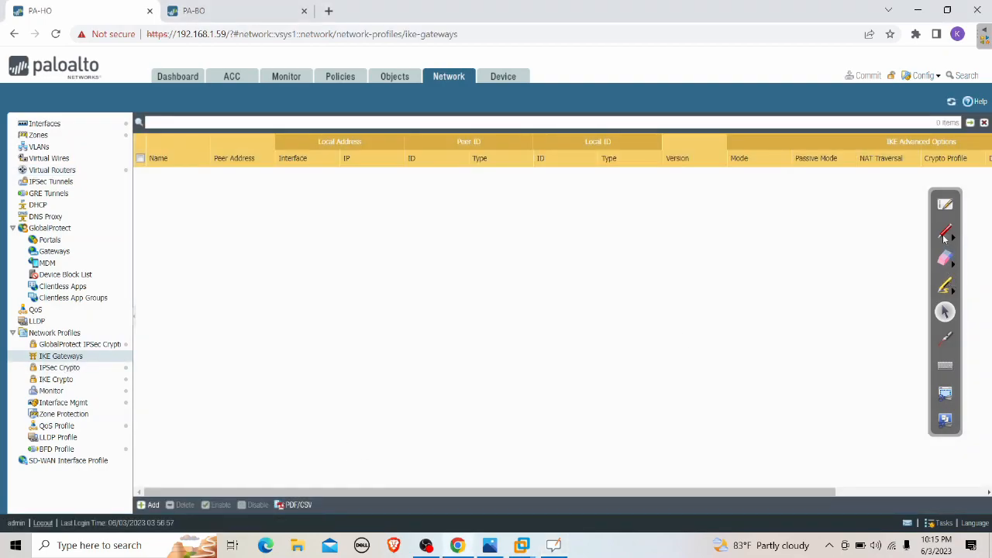
Highlight the Network Profiles entries in yellow, then add a new IKE gateway
click(945, 287)
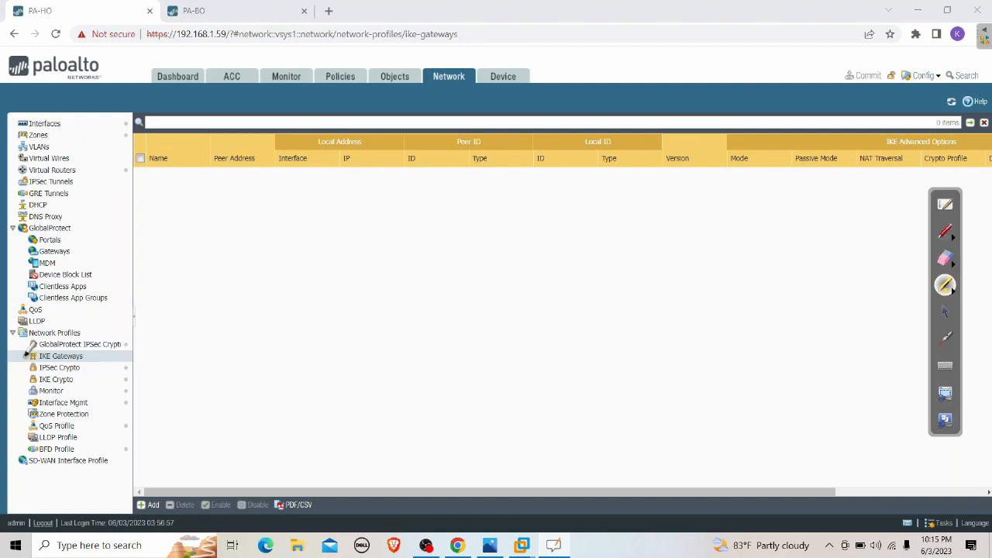
mouse_move(16, 350)
mouse_down()
mouse_move(89, 324)
mouse_move(117, 430)
mouse_move(8, 345)
mouse_up()
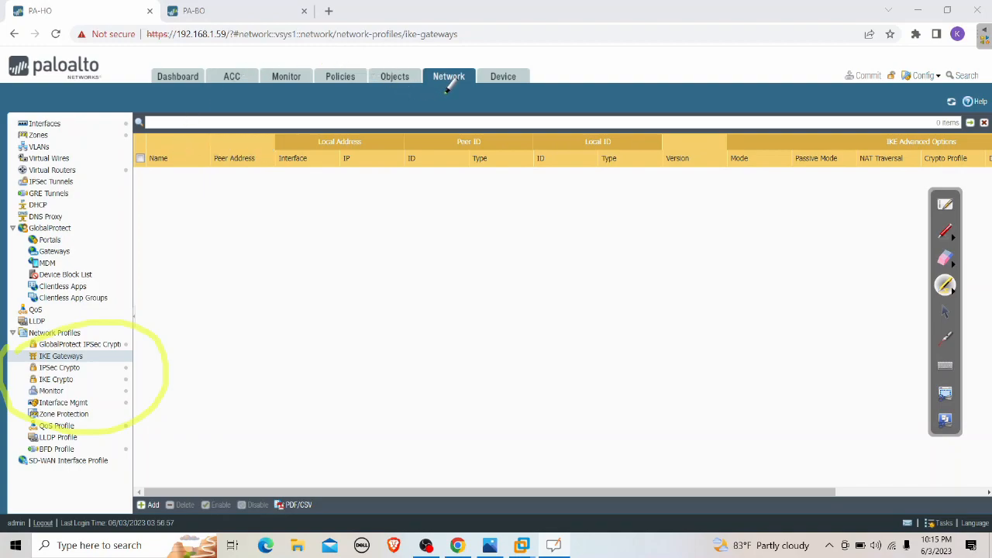
click(946, 314)
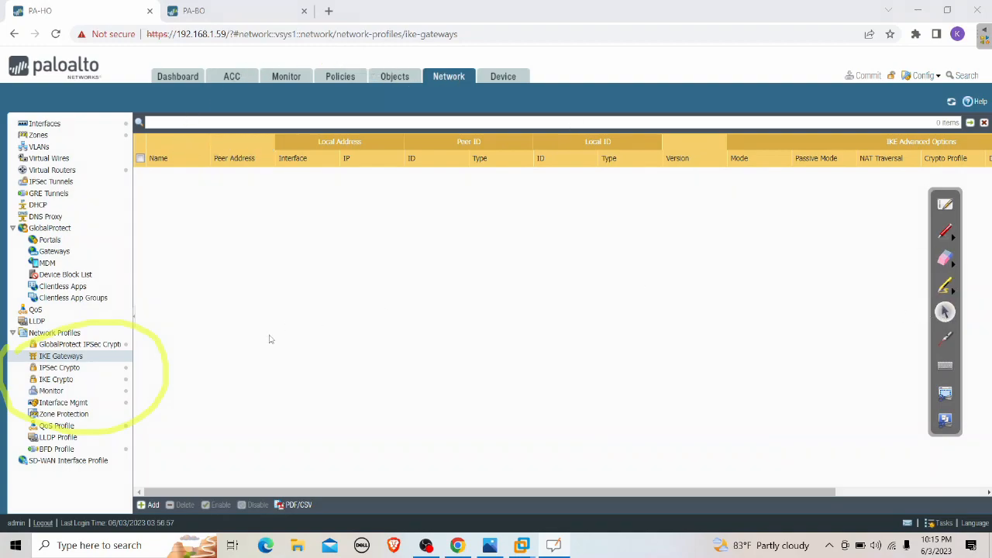
click(144, 504)
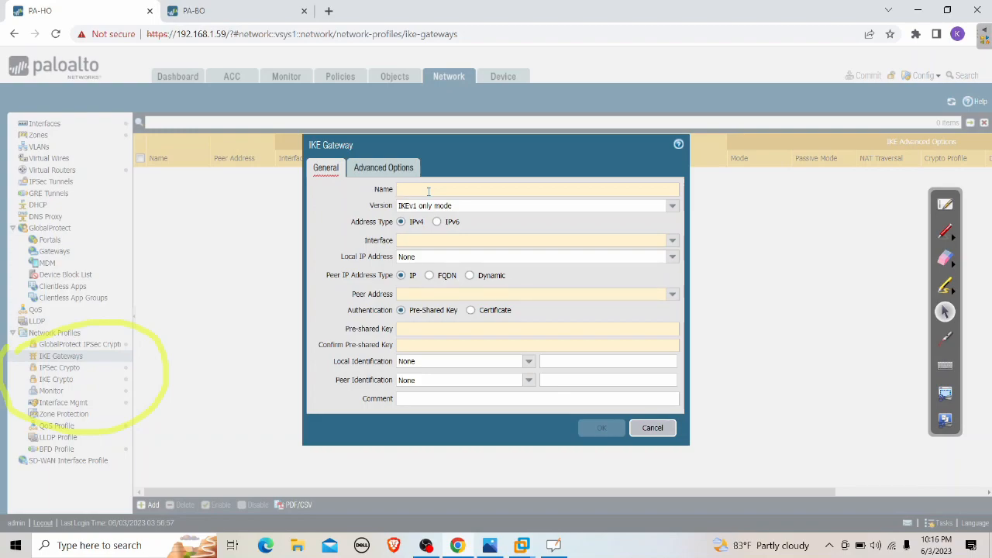
Name the gateway IKE-GW, set IKEv2 only mode on ethernet1/1, and show IPSEC SETUP.png
click(428, 191)
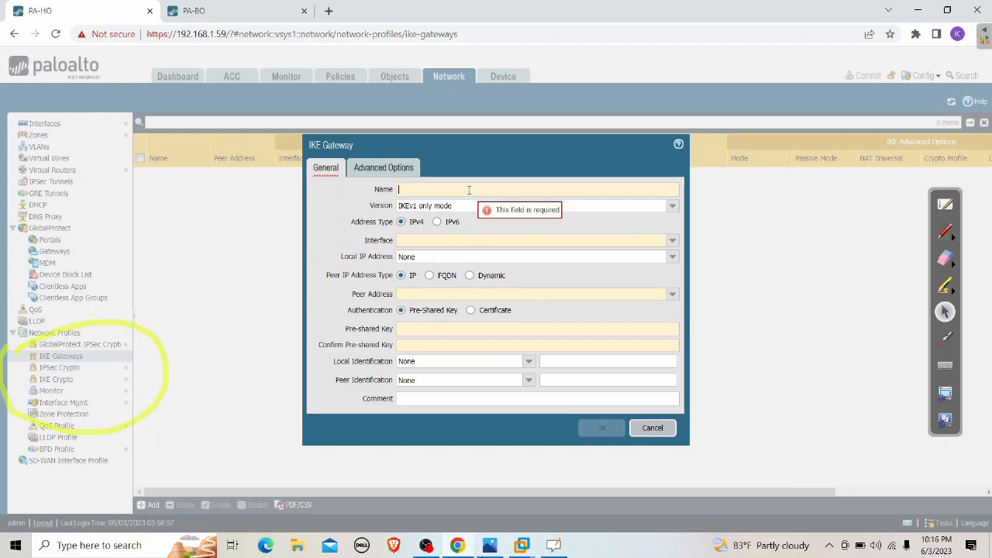
text(IKE-GW)
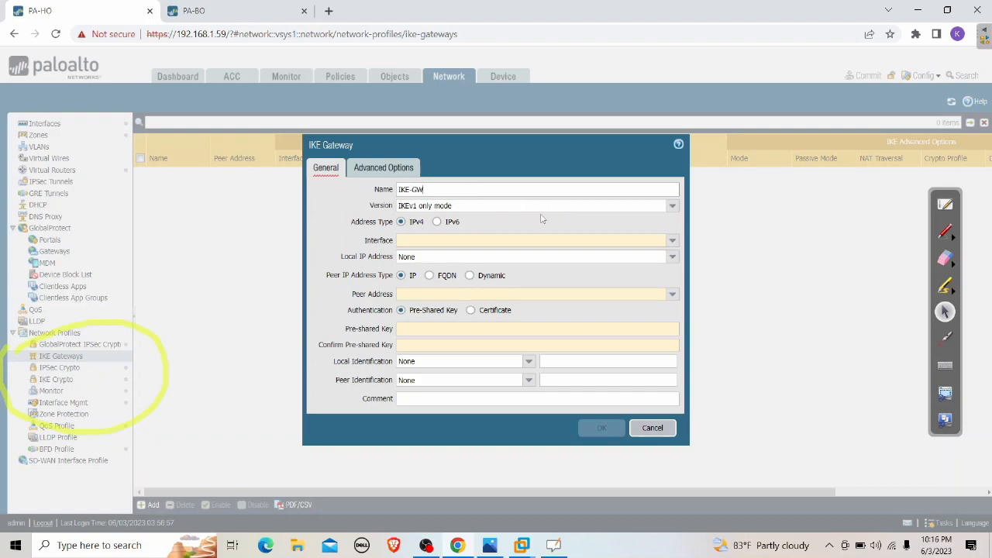
click(672, 205)
click(432, 232)
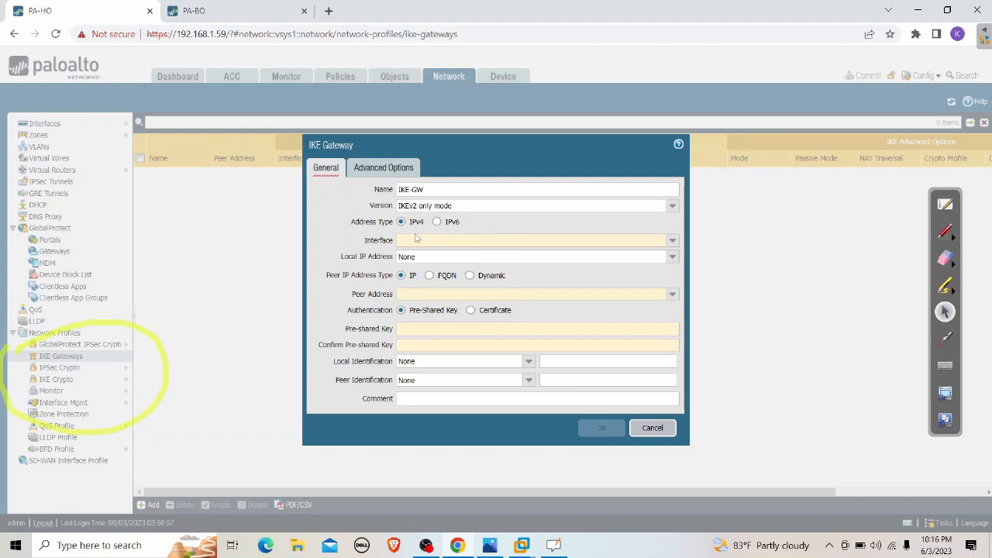
click(672, 241)
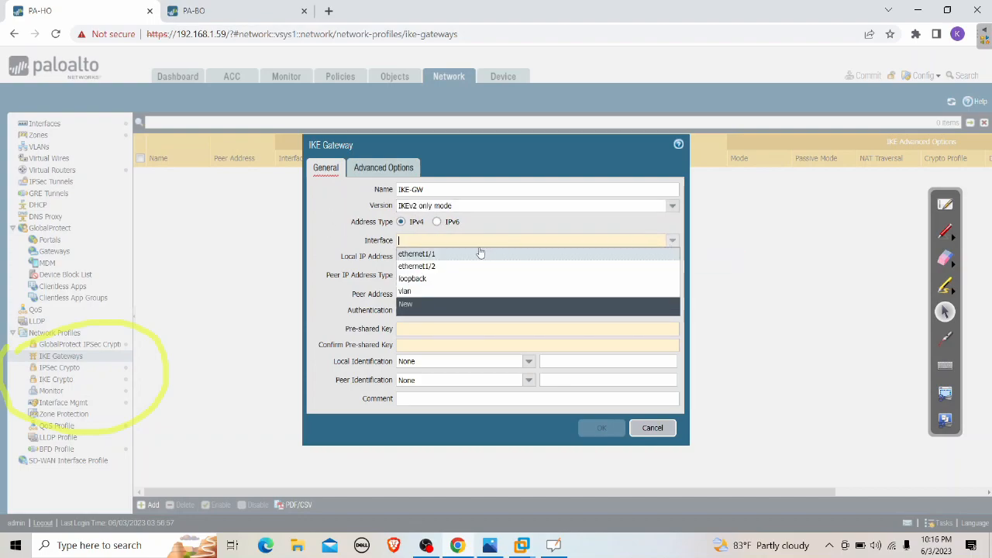
click(436, 256)
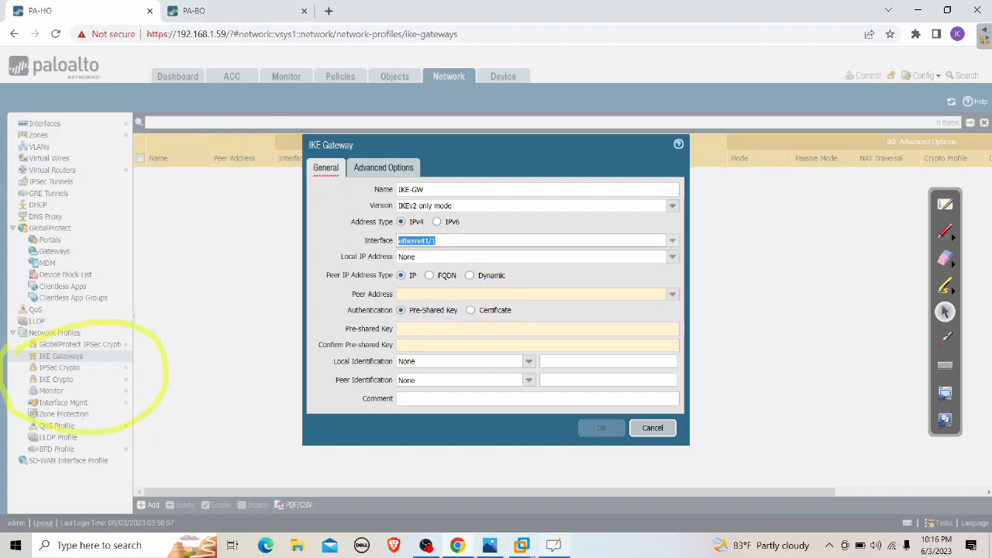
click(490, 543)
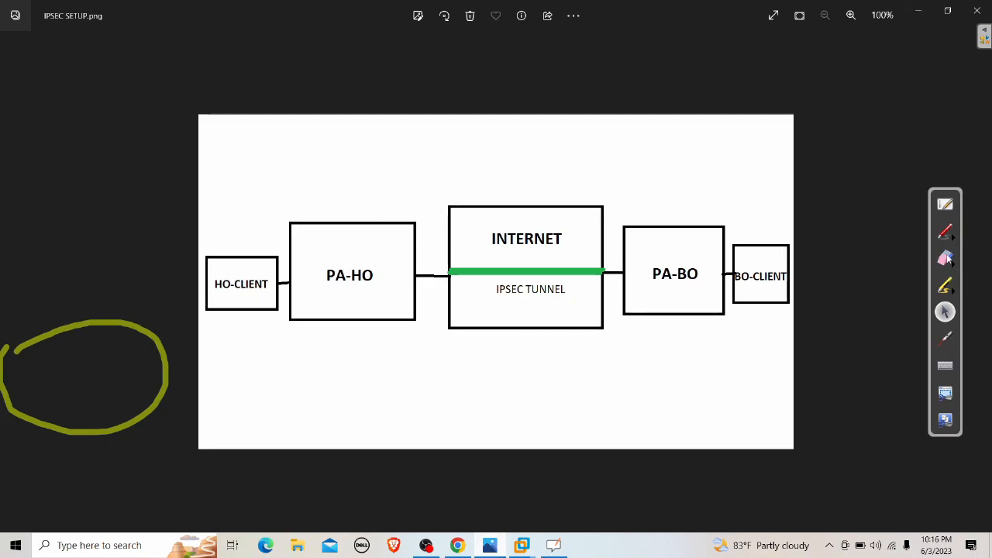
Draw a red arrow at PA-HO's INTERNET link on the diagram, then minimize Photos
click(945, 231)
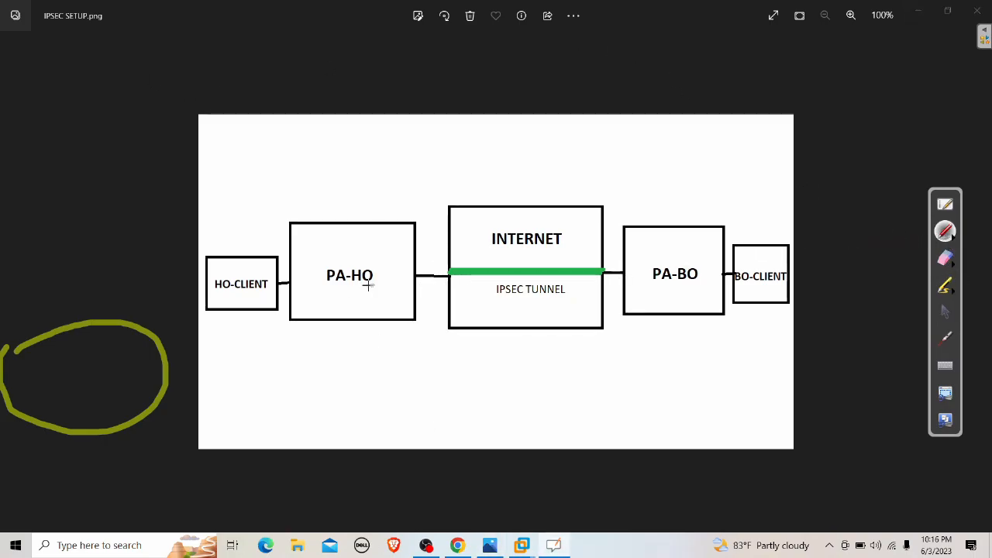
mouse_move(425, 188)
mouse_down()
mouse_move(442, 296)
mouse_move(447, 264)
mouse_up()
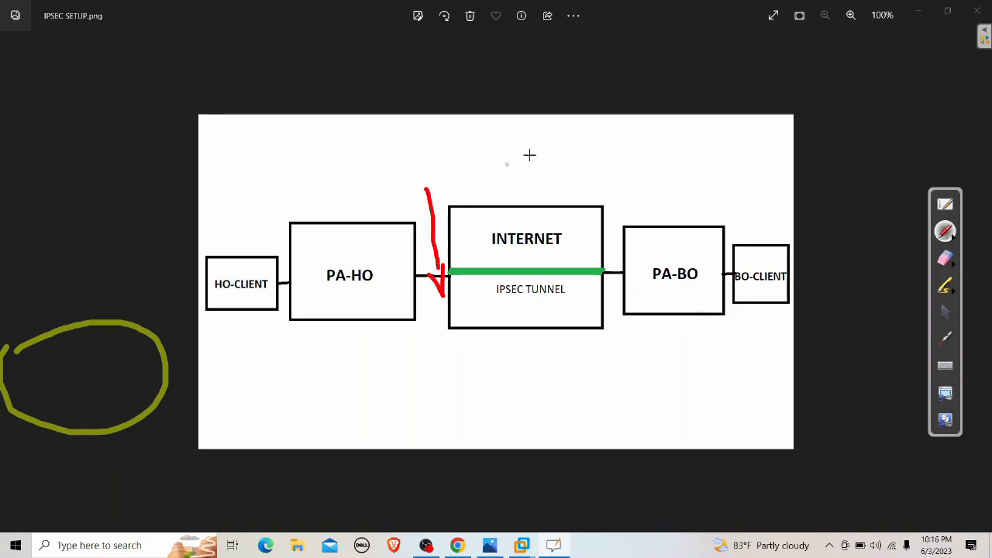
click(923, 15)
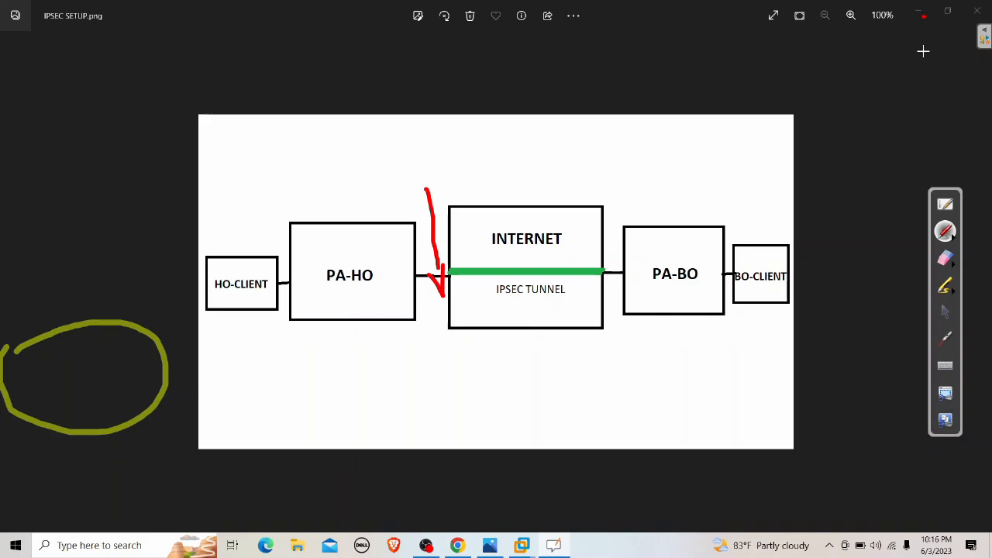
click(944, 311)
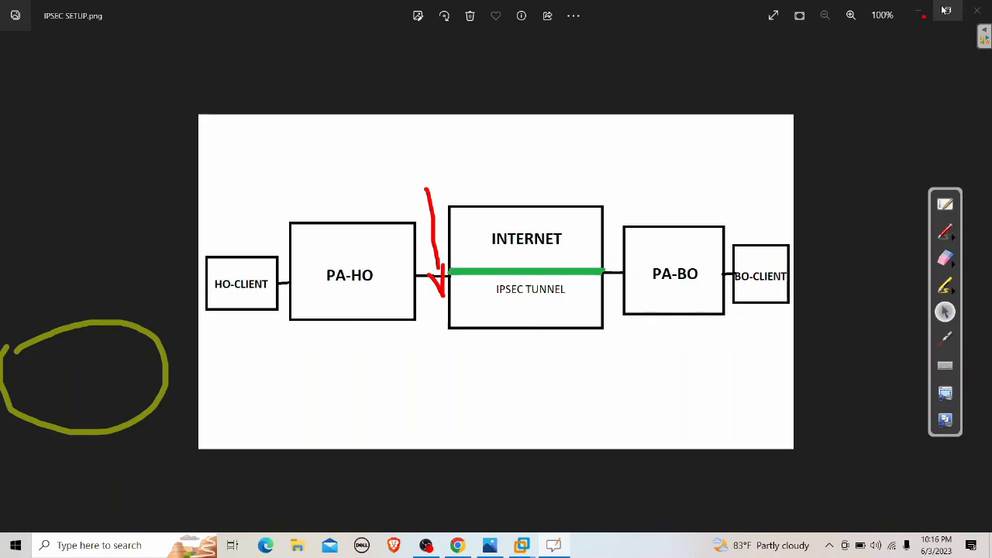
click(923, 12)
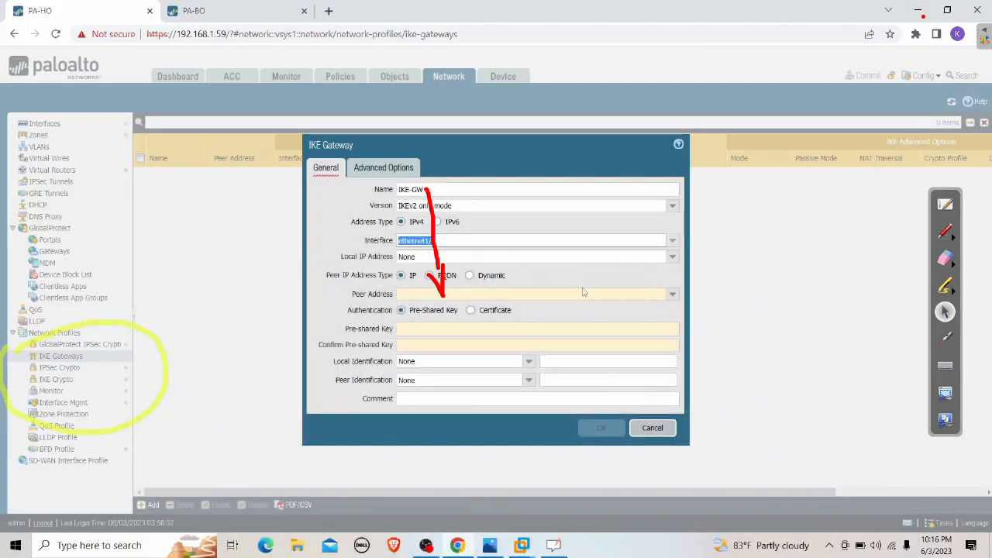
Erase the red arrow annotation from the screen
click(945, 258)
mouse_move(486, 274)
mouse_down()
mouse_move(449, 286)
mouse_move(430, 194)
mouse_up()
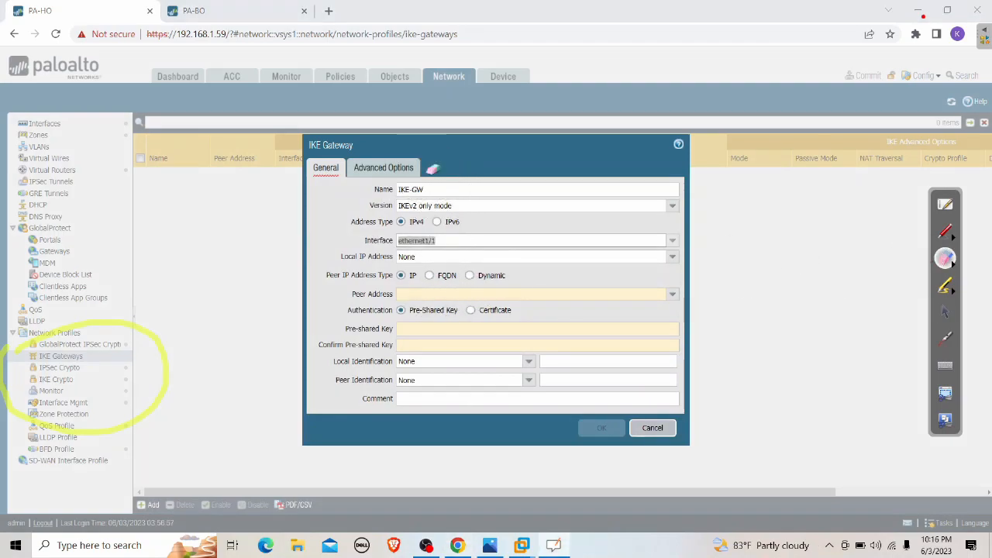
click(944, 311)
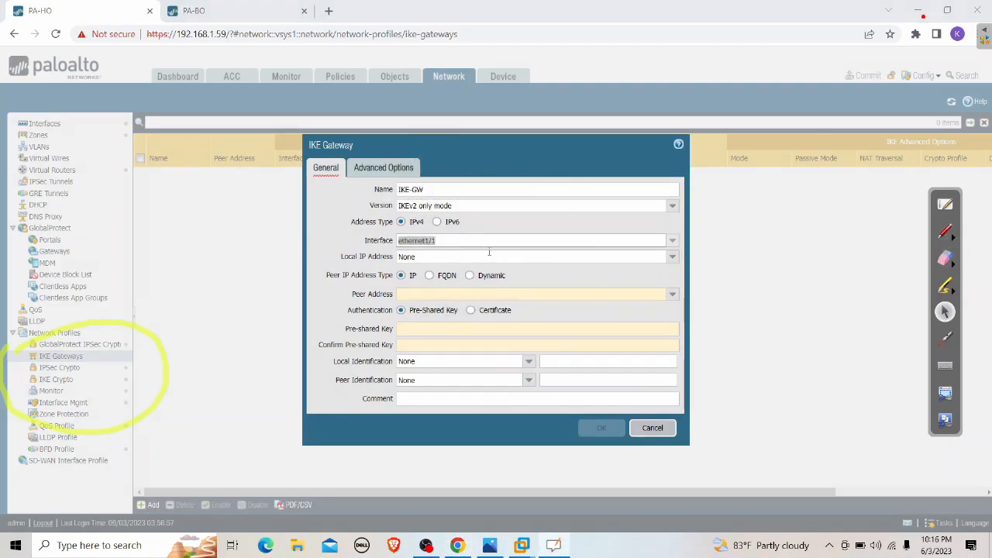
Set IKE-GW's local IP to 172.16.1.203/24 and peer address to 172.16.2.203
click(672, 256)
click(459, 284)
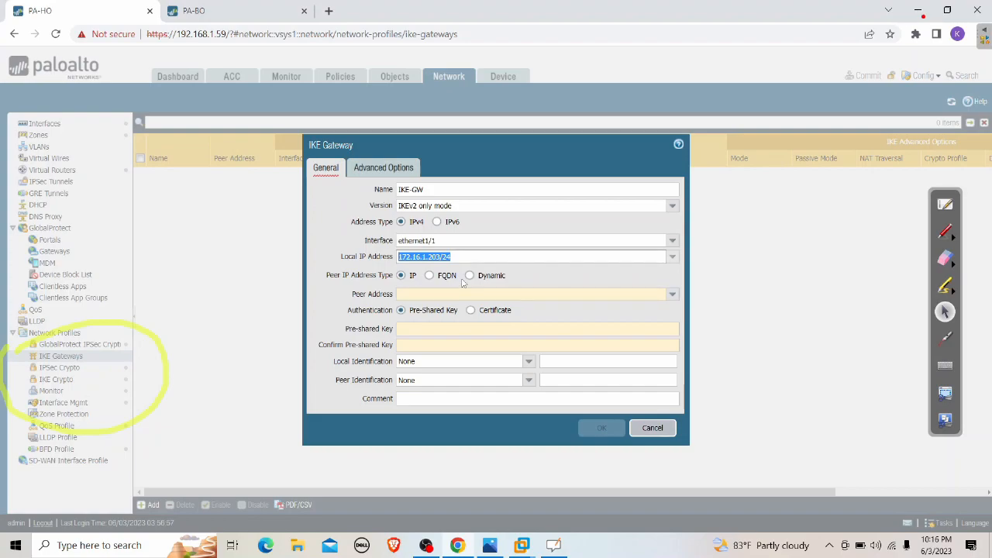
click(601, 294)
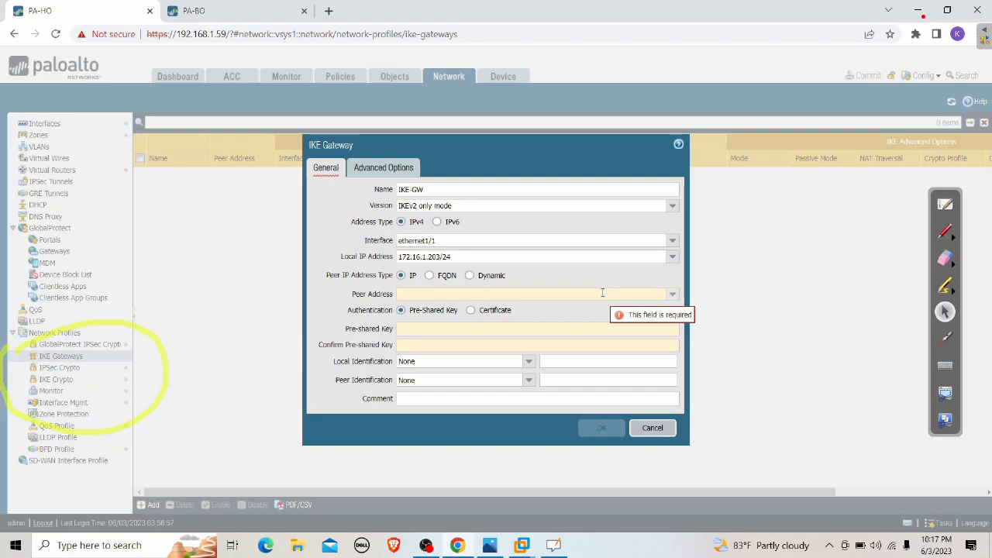
text(172.16.2)
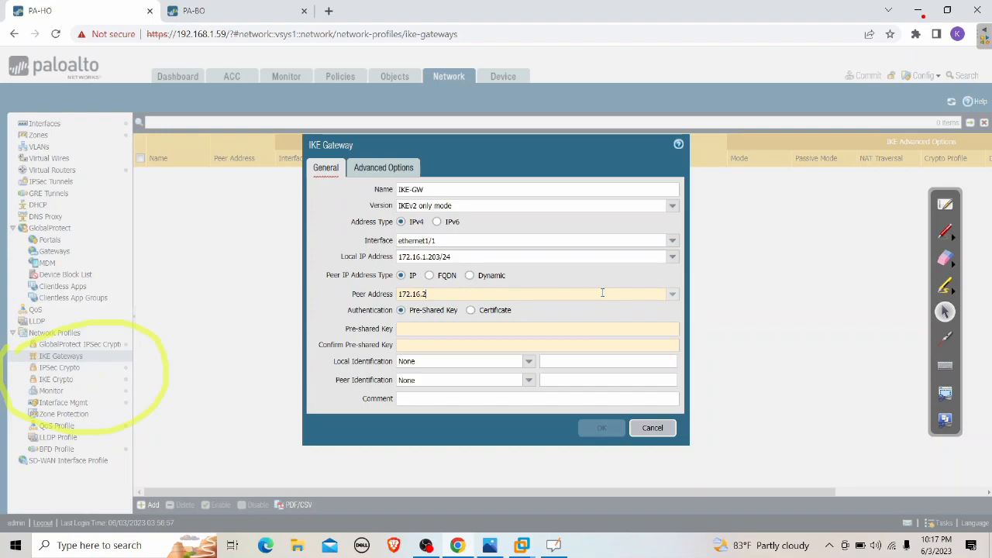
text(.203)
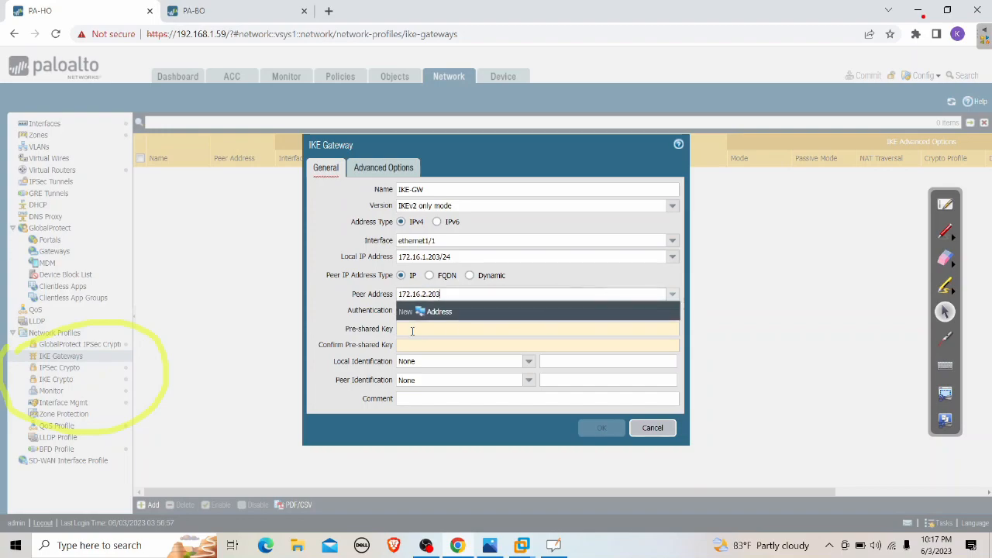
click(411, 330)
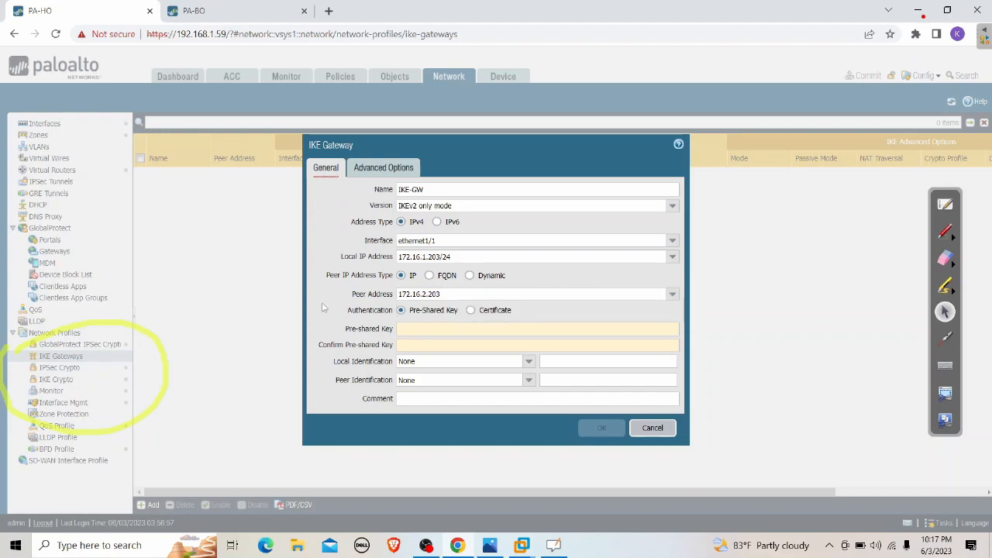
click(431, 329)
Enter and confirm the pre-shared key, check the IKEv2 advanced options, and save IKE-GW
text(*********)
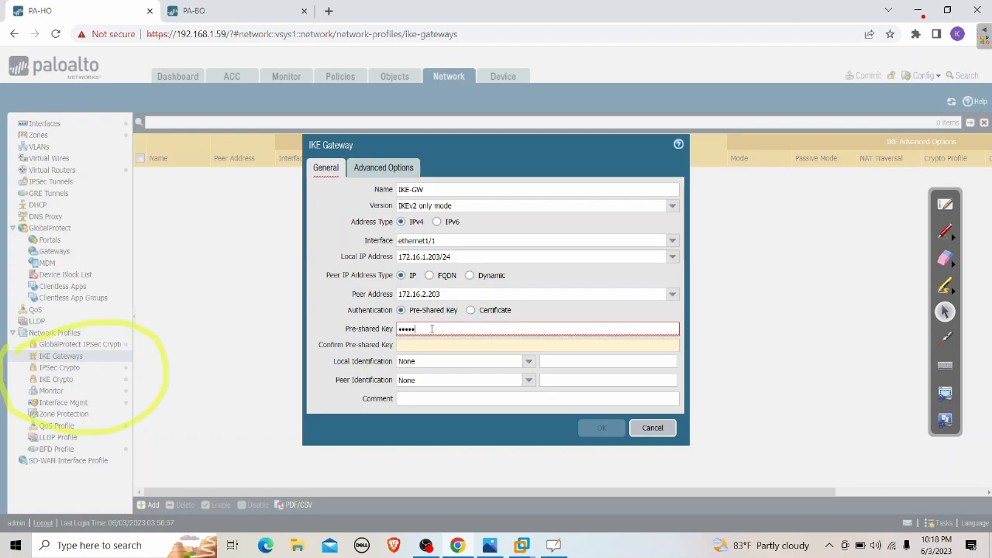
key(Tab)
text(*********)
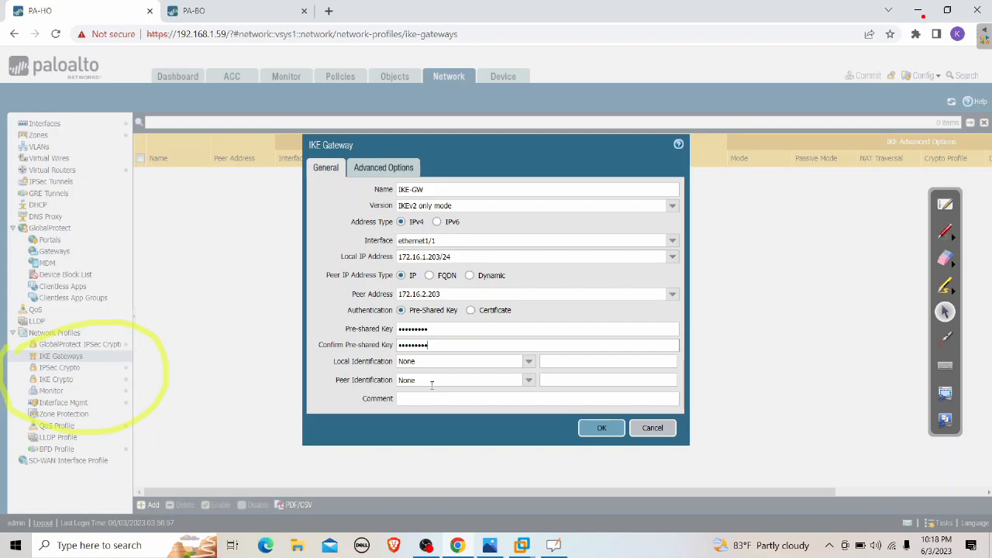
click(403, 175)
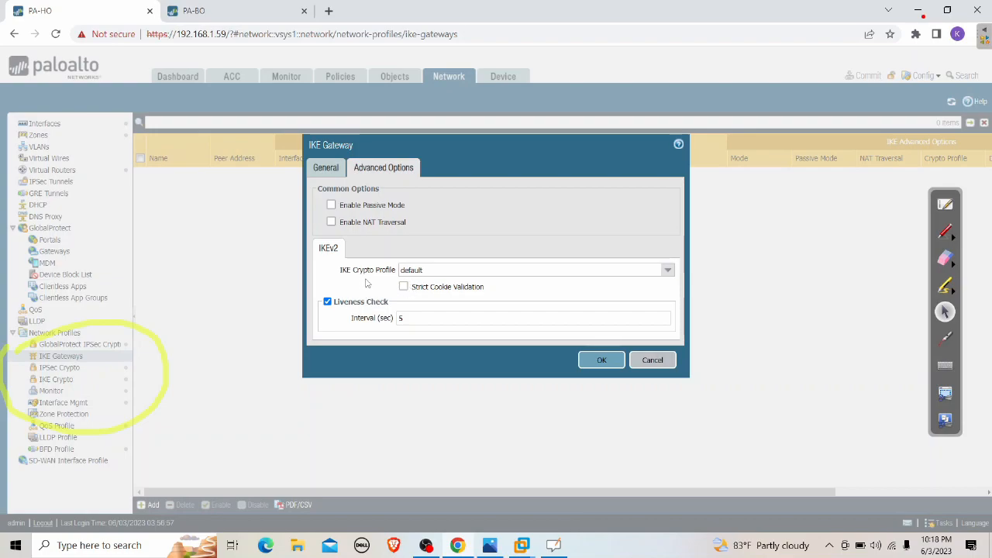
click(595, 361)
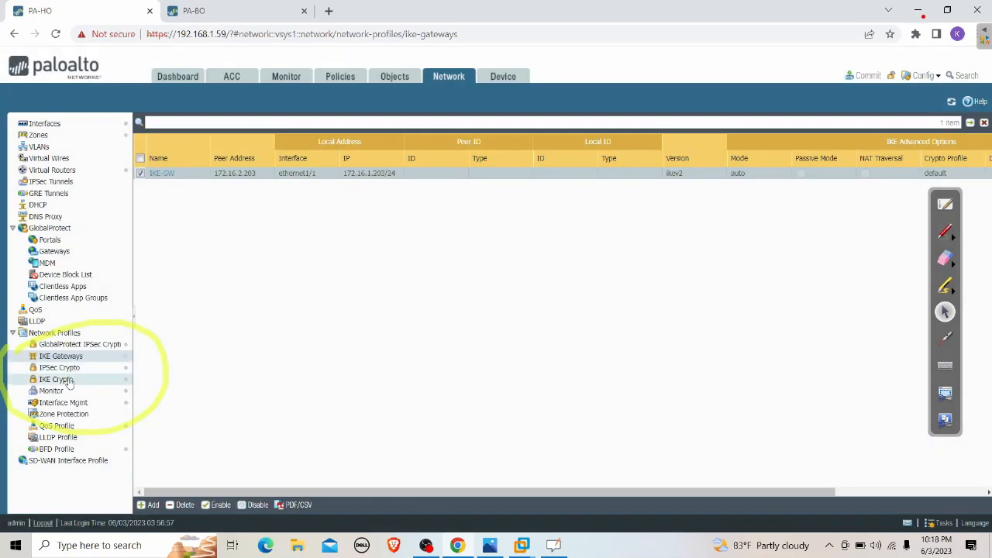
Check the default IKE Crypto profile (group2, aes-128-cbc, sha1) and close it unchanged
click(57, 379)
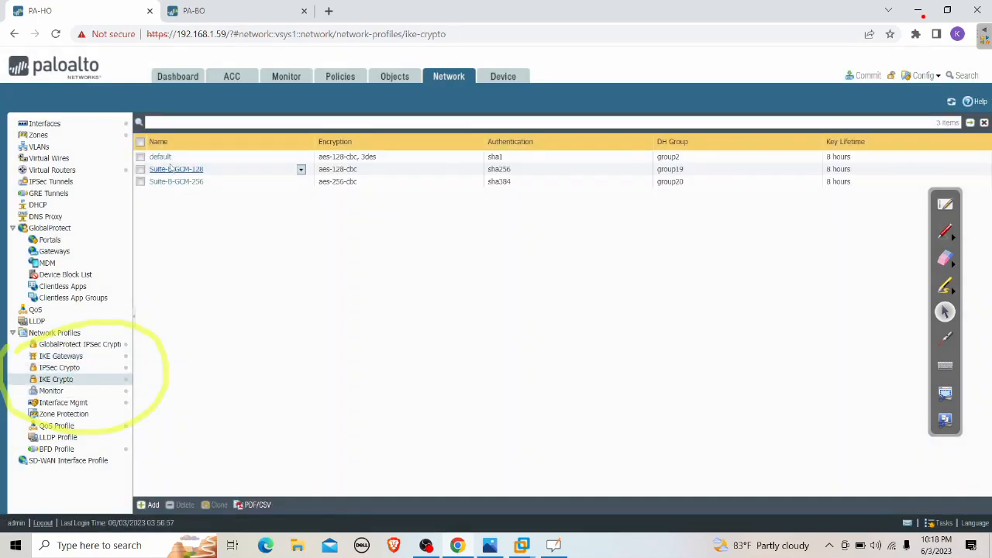
click(161, 157)
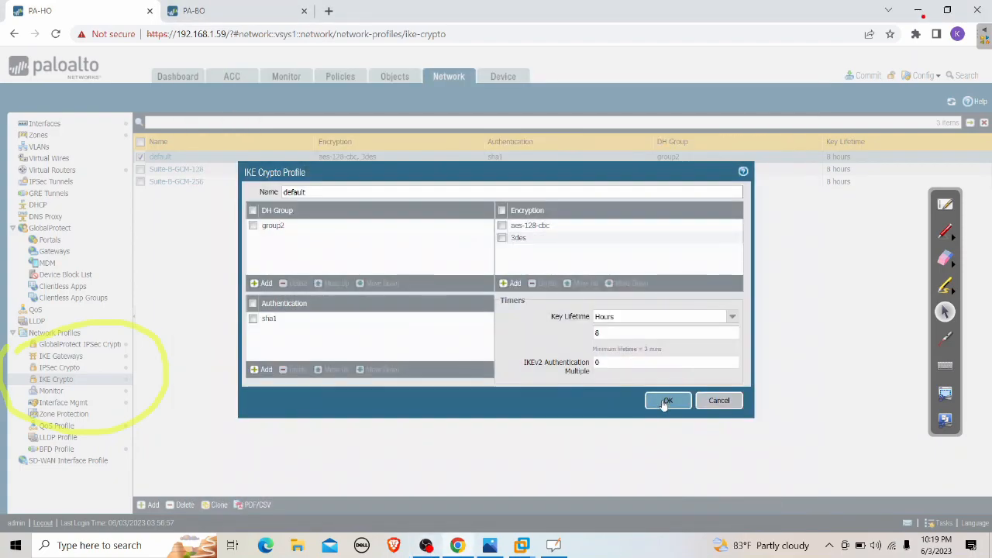
click(665, 403)
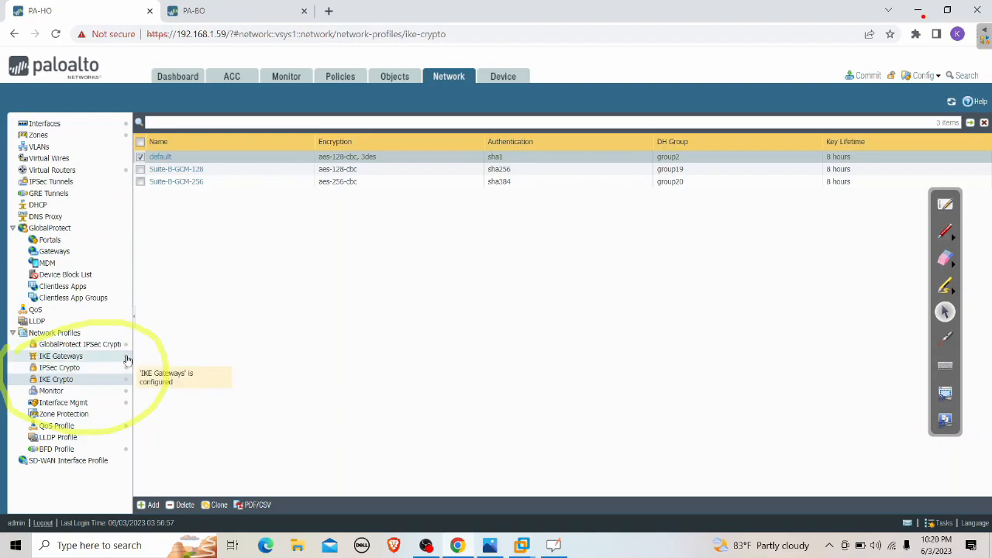
Add an IPsec tunnel named IPSEC and choose to create a new tunnel interface for it
click(70, 355)
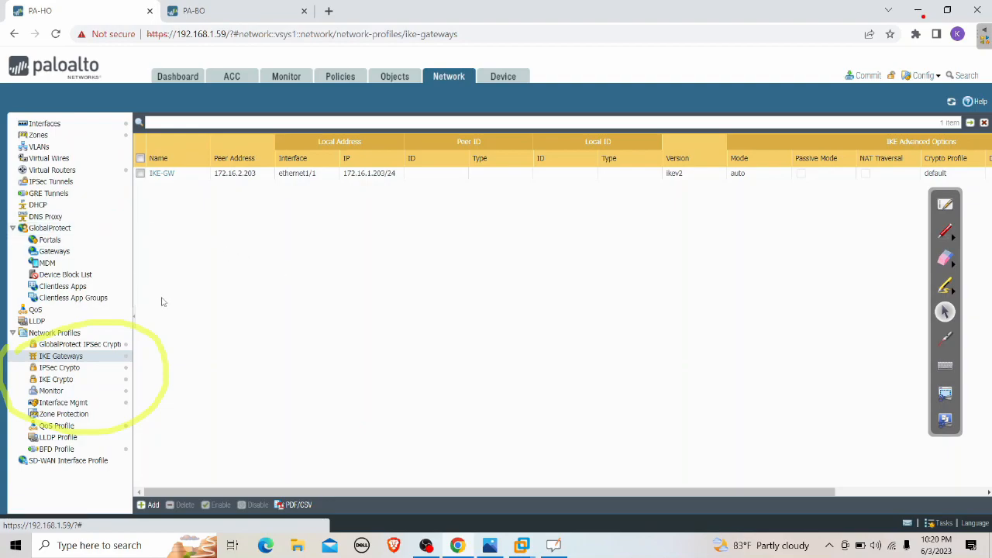
click(72, 185)
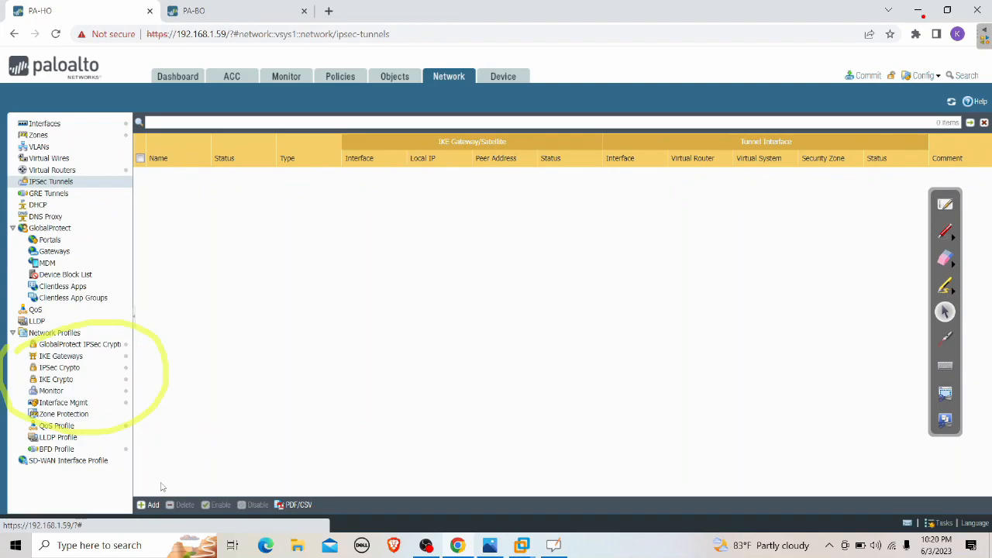
click(148, 504)
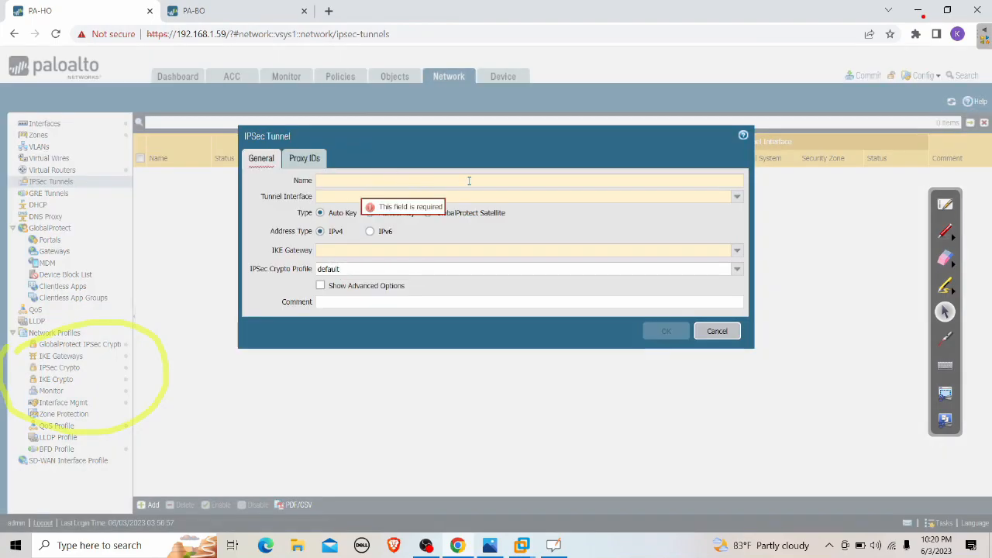
text(IPSEC)
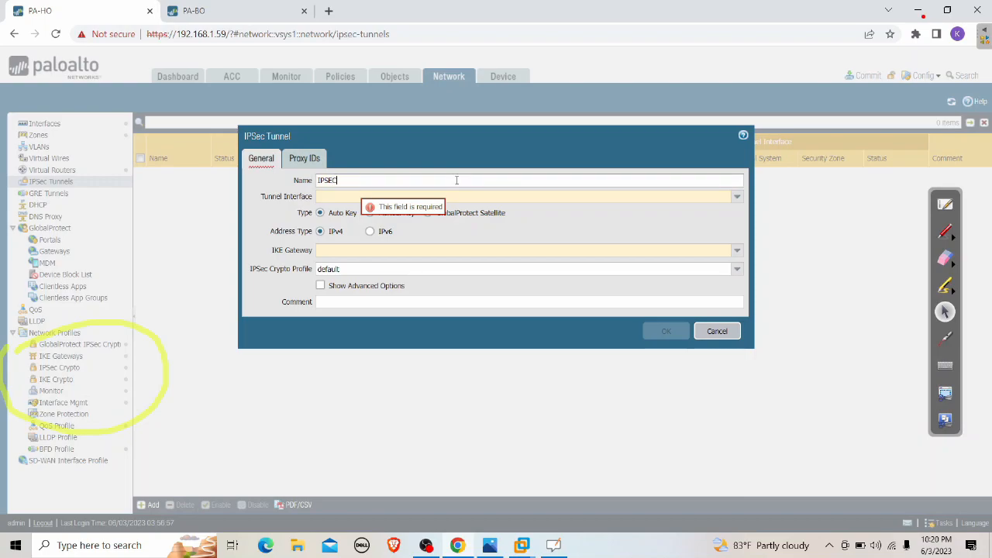
click(393, 197)
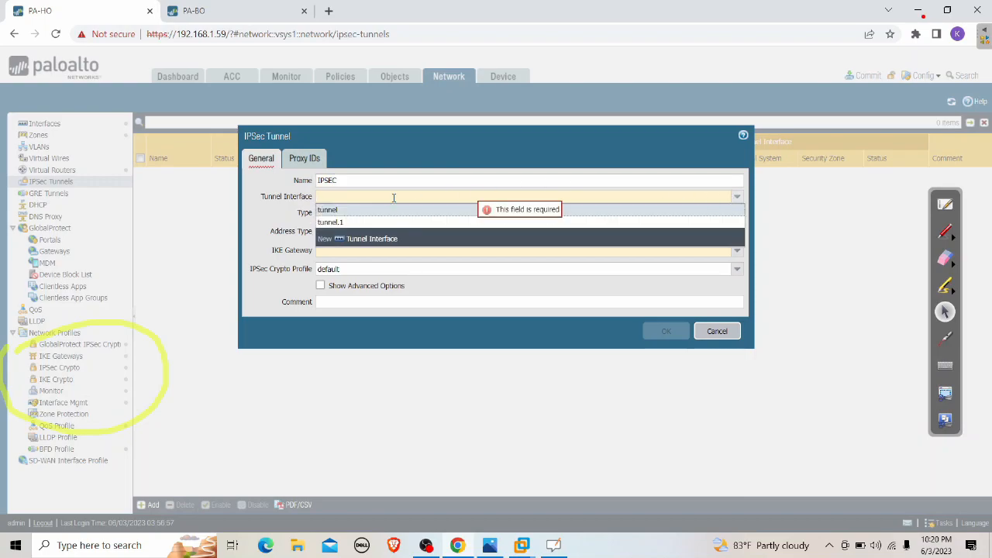
click(359, 241)
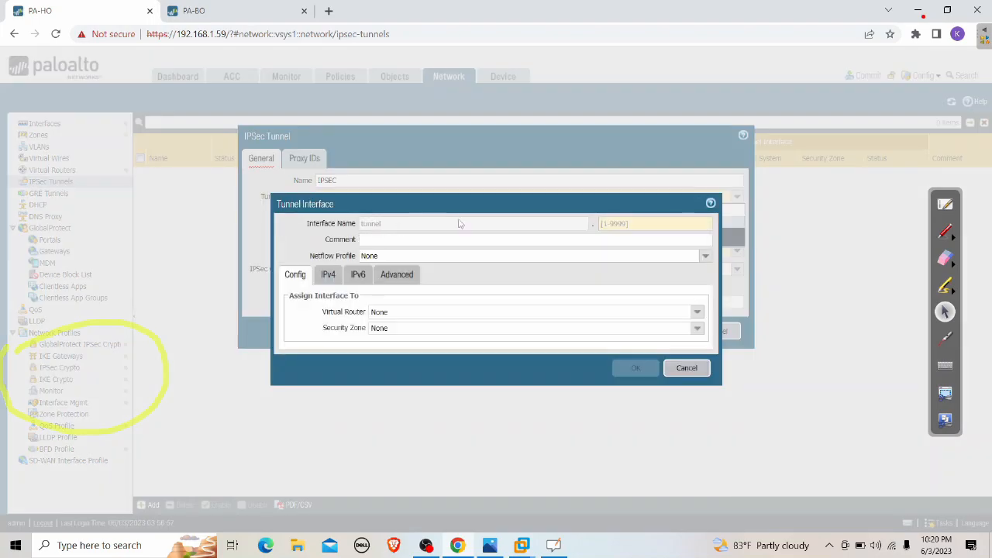
Number the new tunnel interface tunnel.2 on the default virtual router
click(628, 226)
text(2)
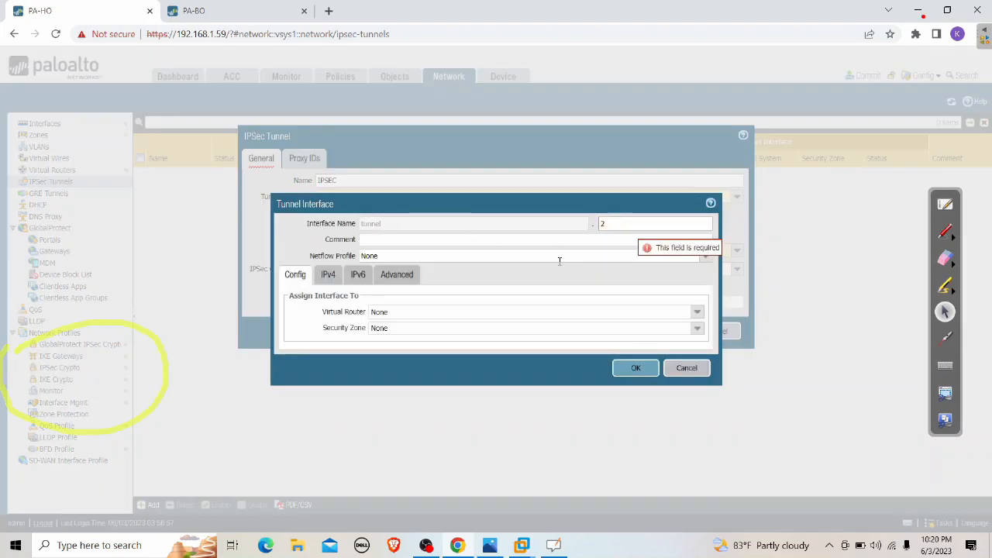
click(696, 313)
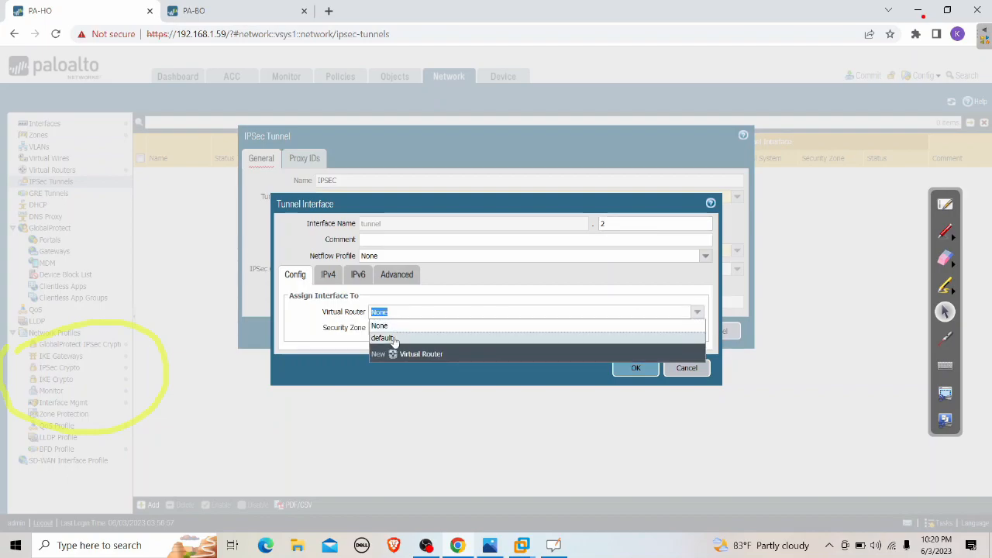
click(692, 336)
Assign tunnel.2 to the IPSEC security zone and save the interface
click(697, 330)
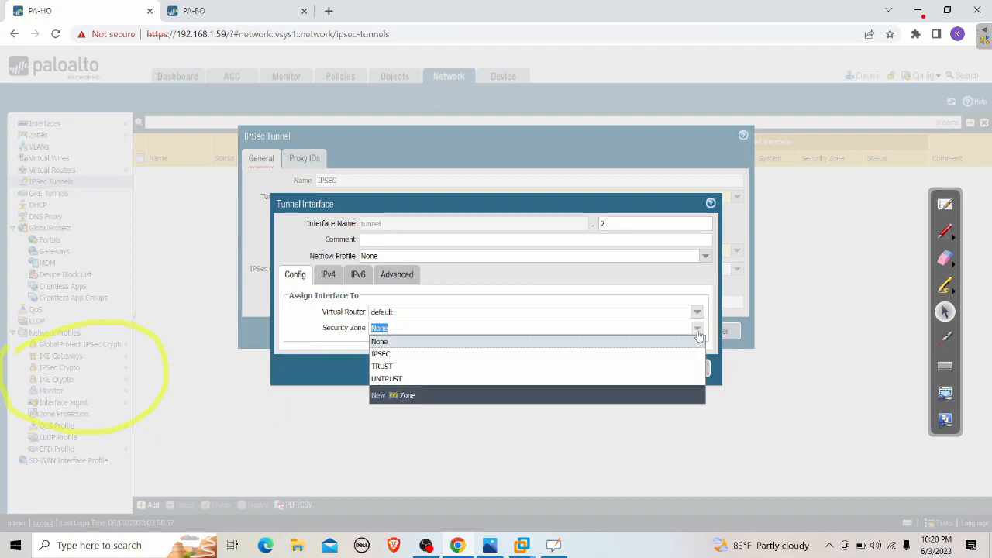
click(386, 355)
double_click(386, 354)
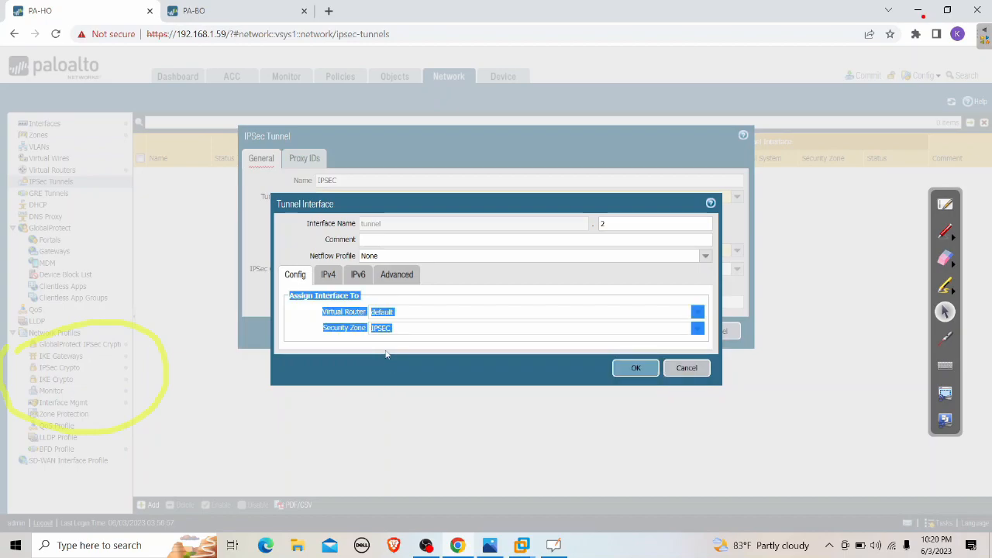
click(346, 344)
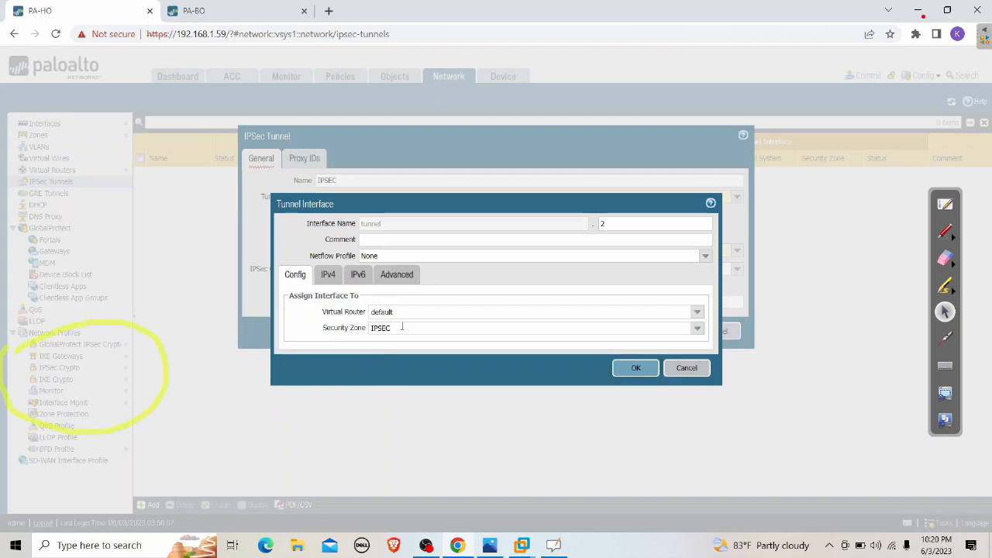
click(696, 328)
click(399, 396)
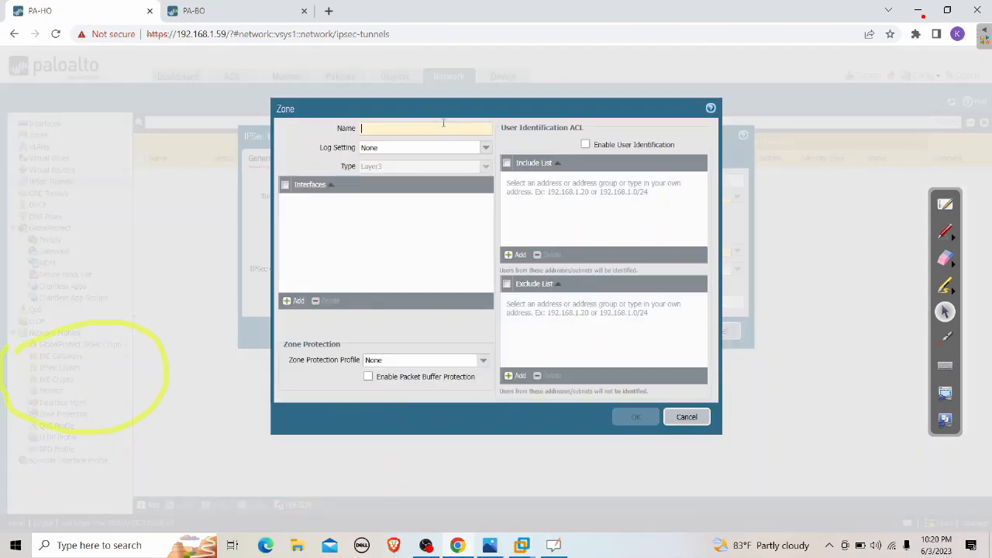
click(384, 130)
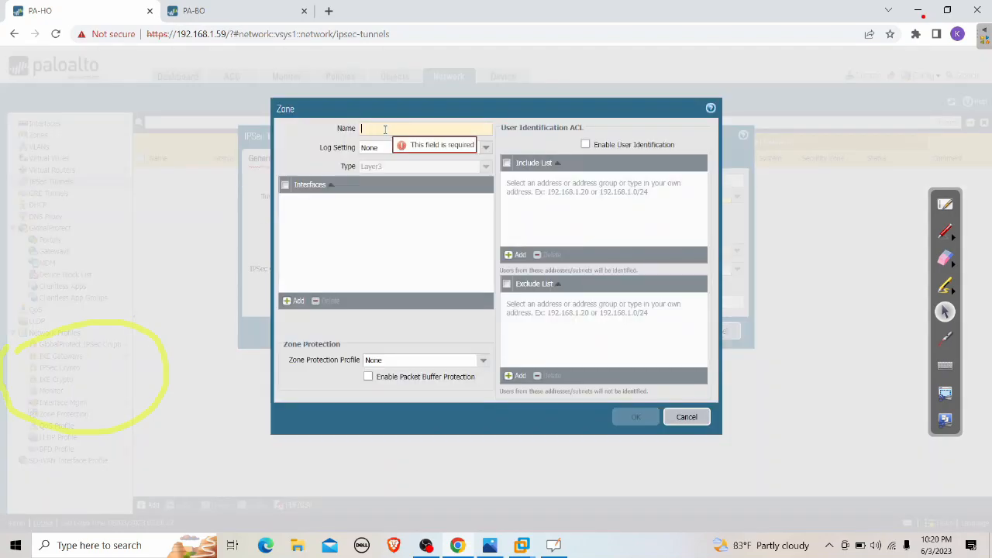
click(686, 417)
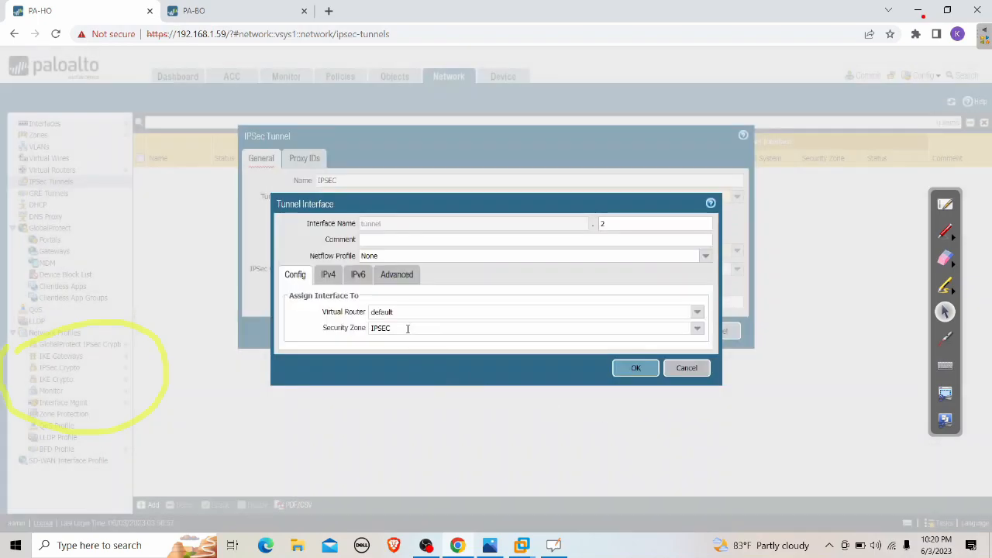
double_click(408, 329)
click(391, 355)
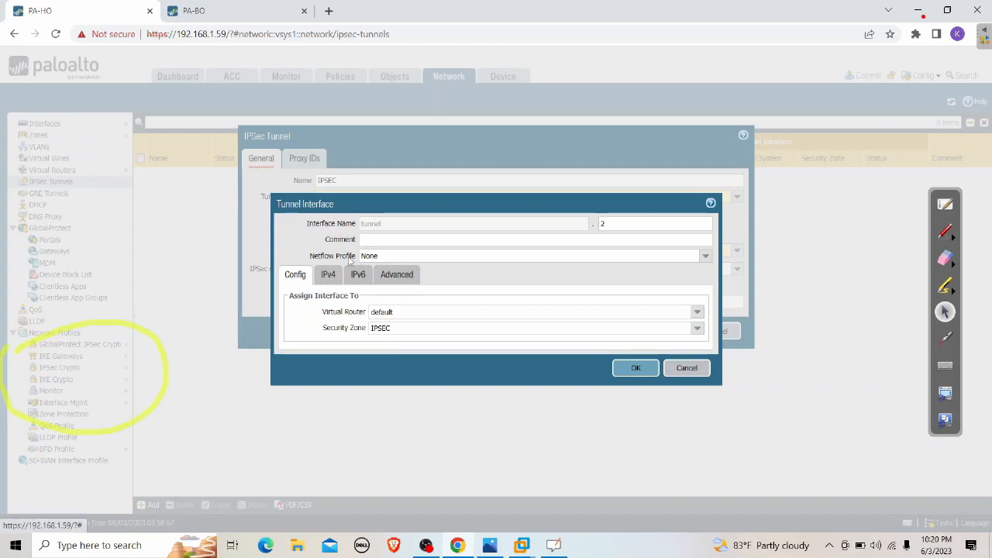
click(633, 366)
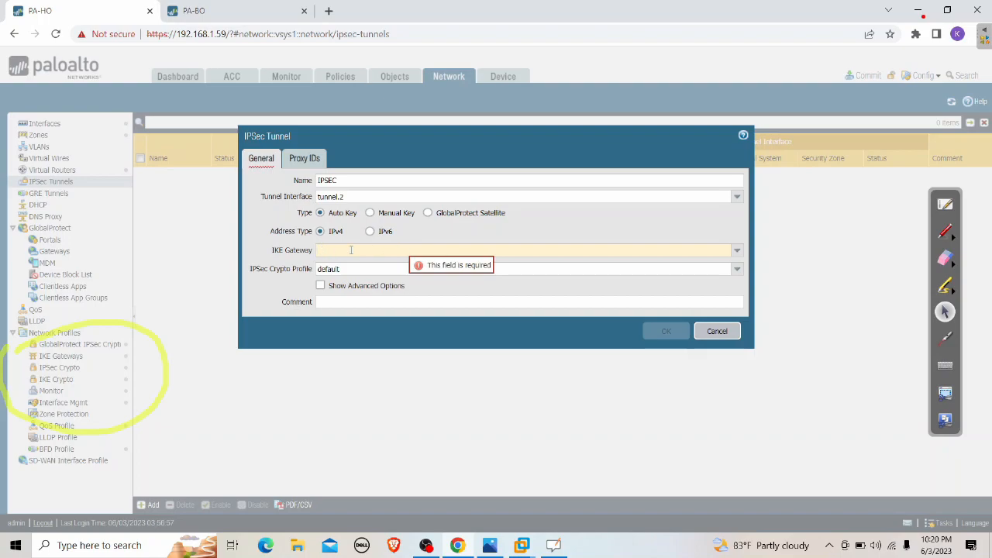
Attach IKE-GW to the IPSEC tunnel, save it, and show the IPSec Crypto profiles
click(737, 252)
click(350, 265)
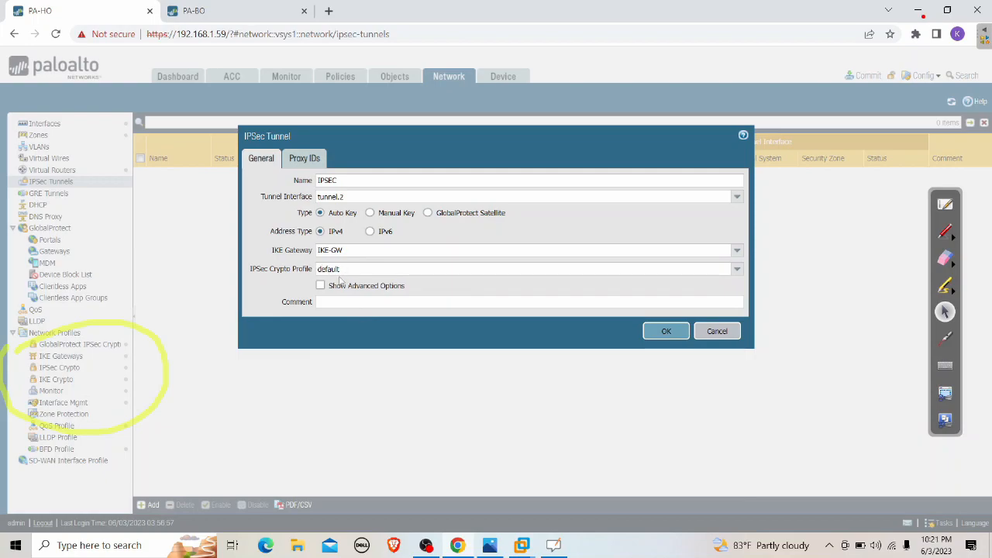
click(333, 271)
click(666, 331)
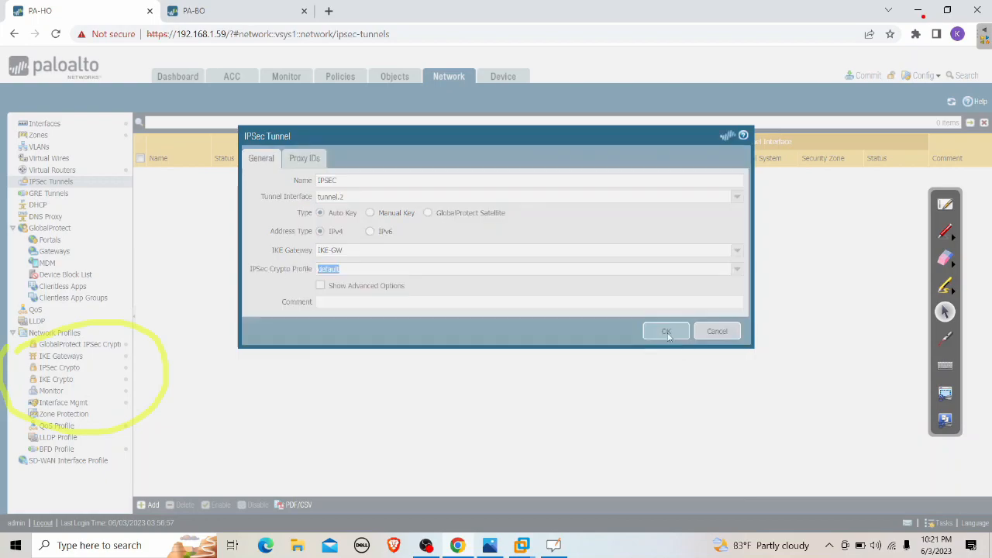
click(66, 367)
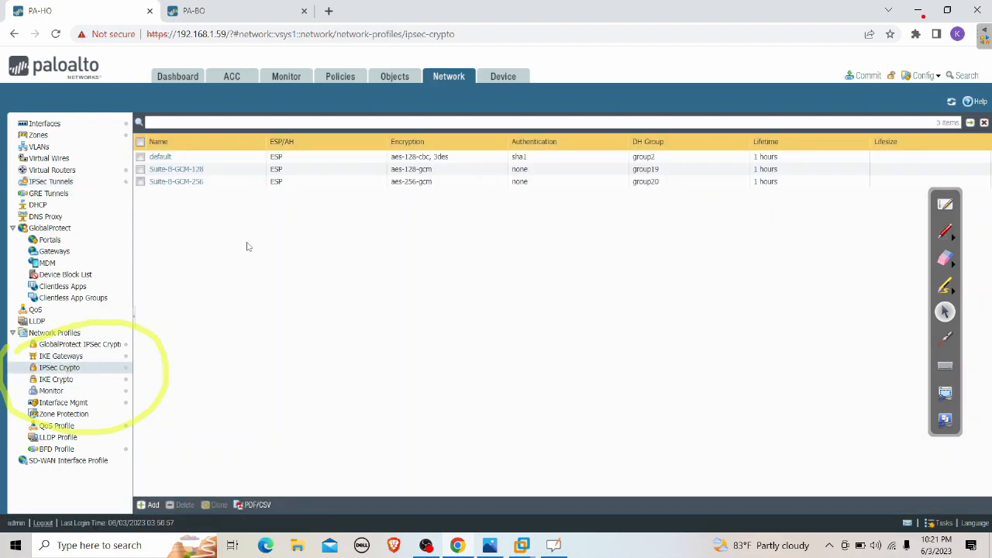
Inspect the default IPSec Crypto profile's 3des encryption entry and close it unchanged
click(159, 156)
click(333, 245)
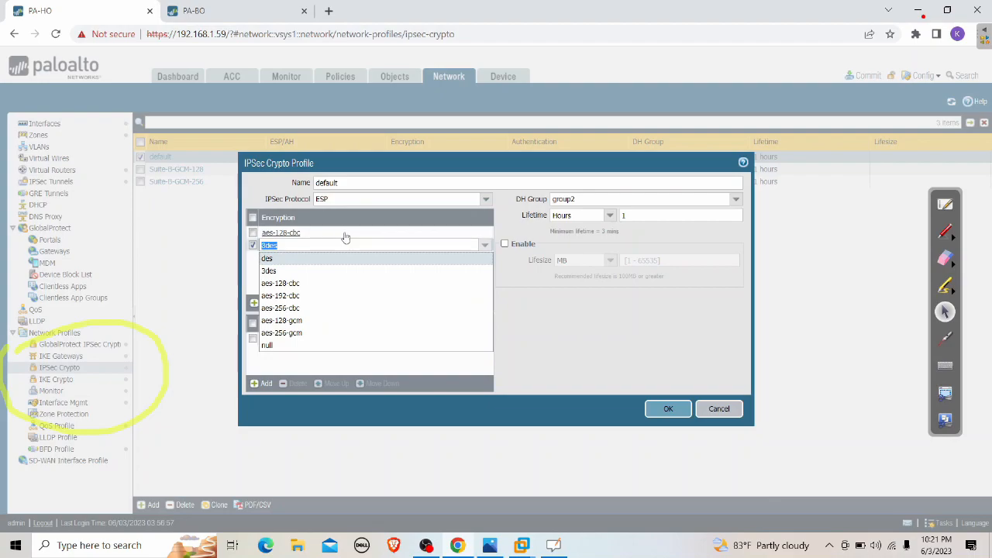
click(350, 237)
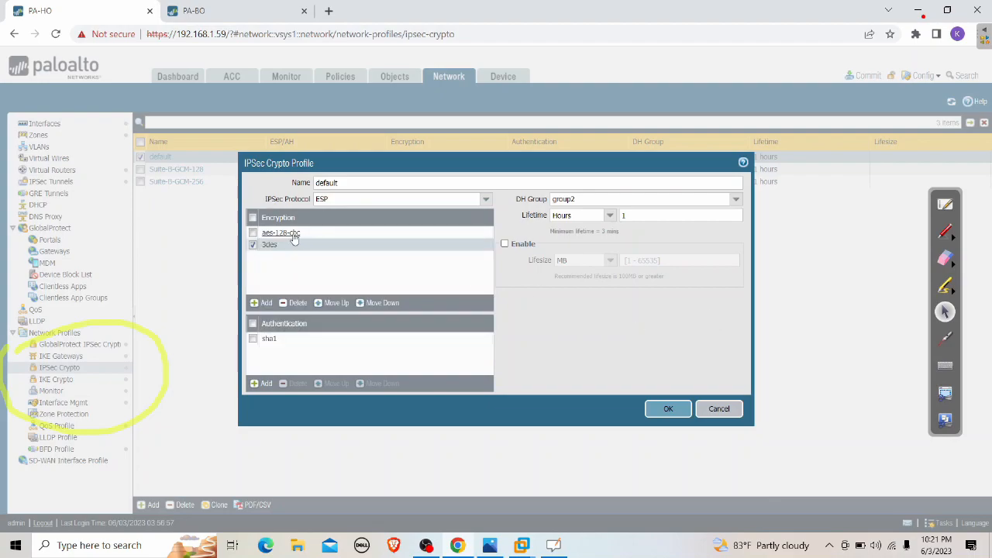
click(714, 410)
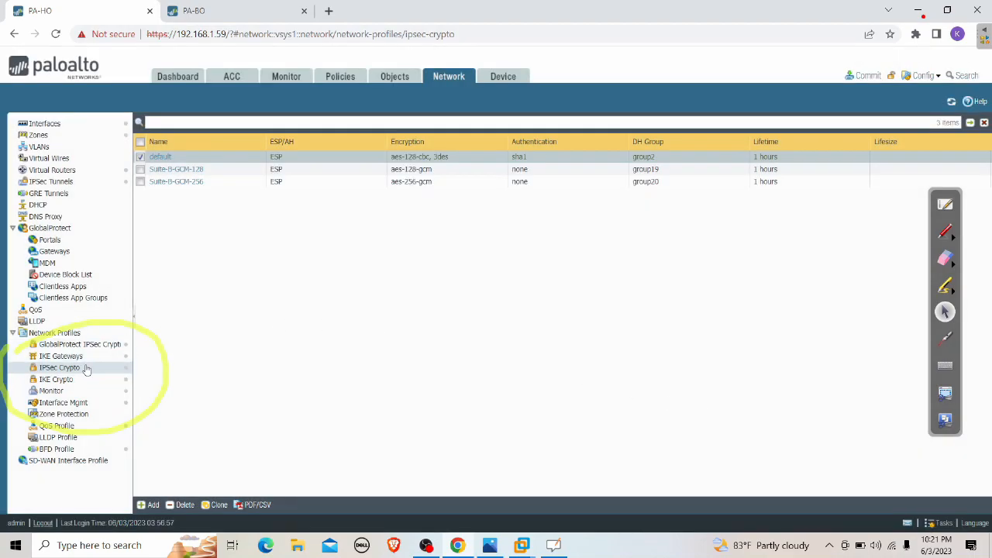
click(76, 369)
Reopen the default IPSec Crypto profile and change its DH group from no-pfs to group1
click(162, 157)
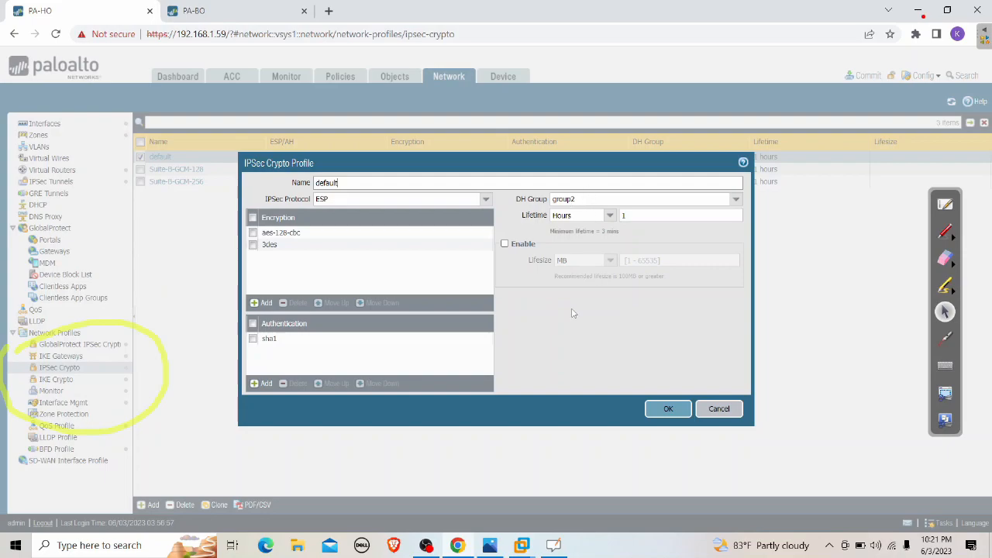
drag(516, 200, 552, 202)
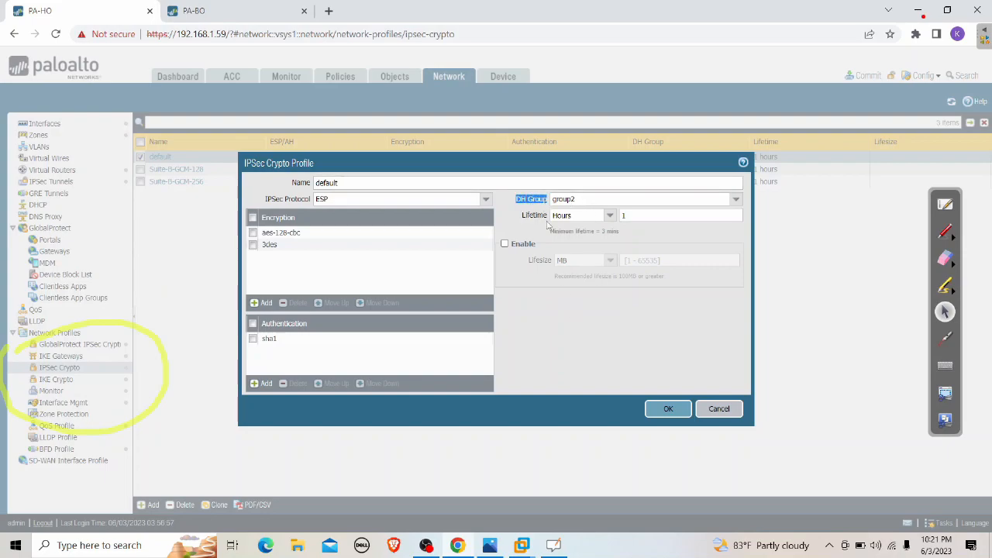
click(737, 201)
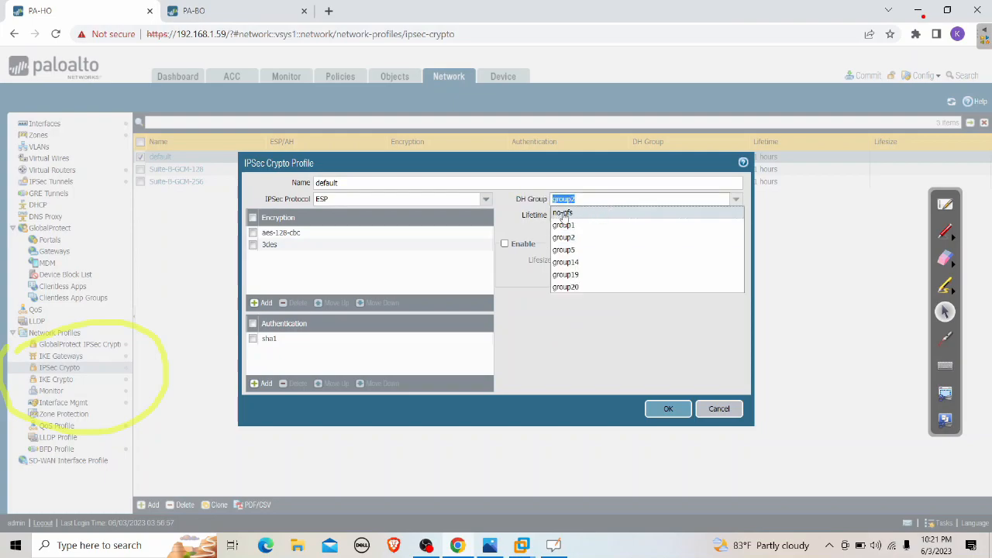
click(629, 348)
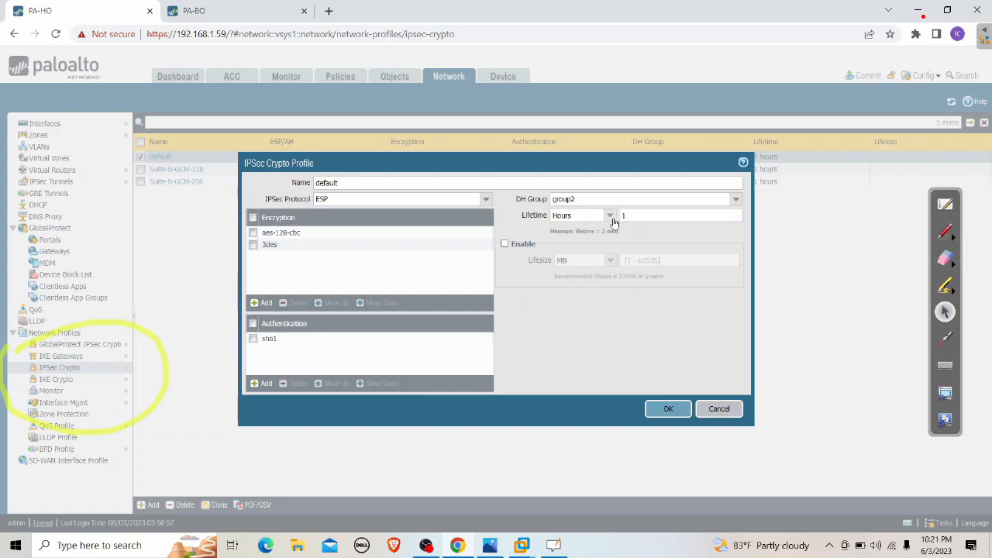
click(735, 200)
click(574, 213)
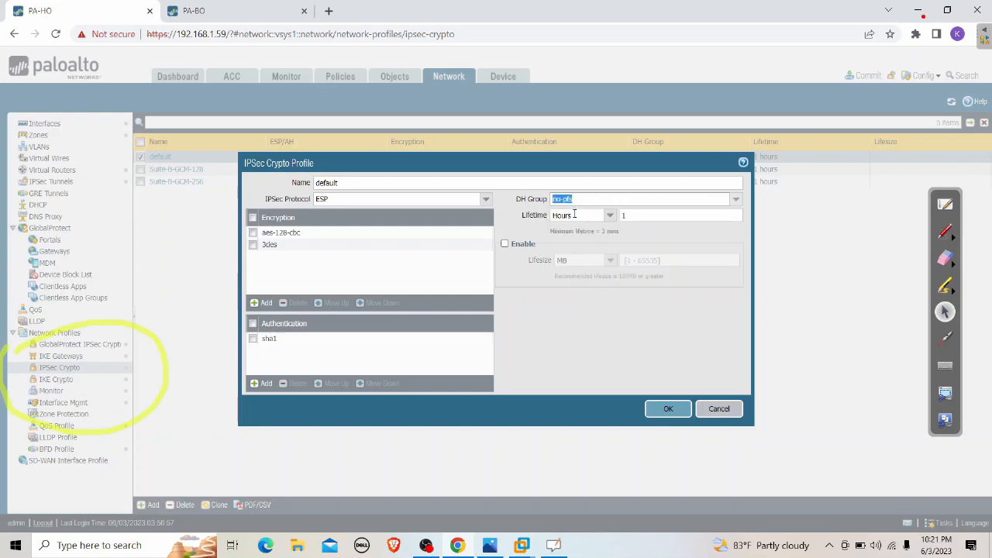
click(737, 201)
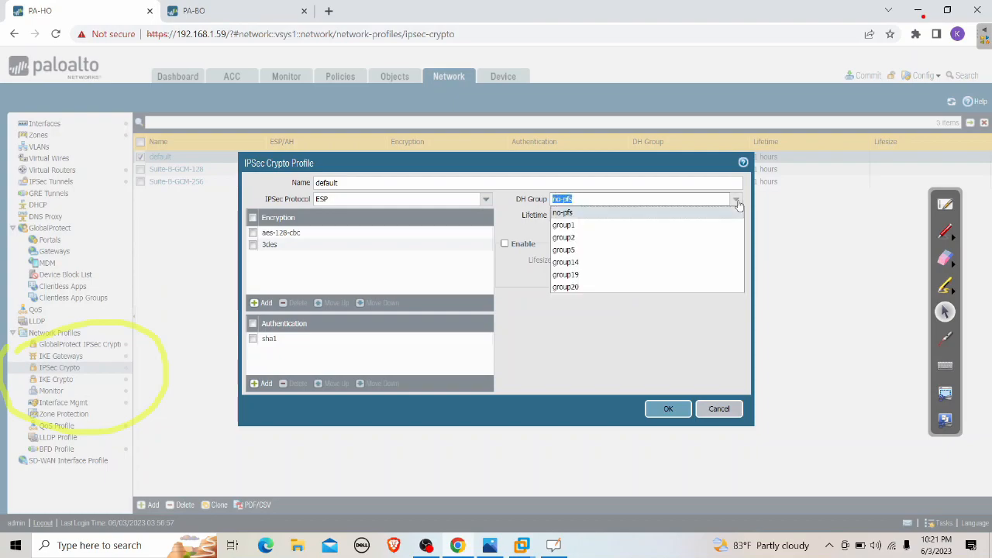
click(588, 225)
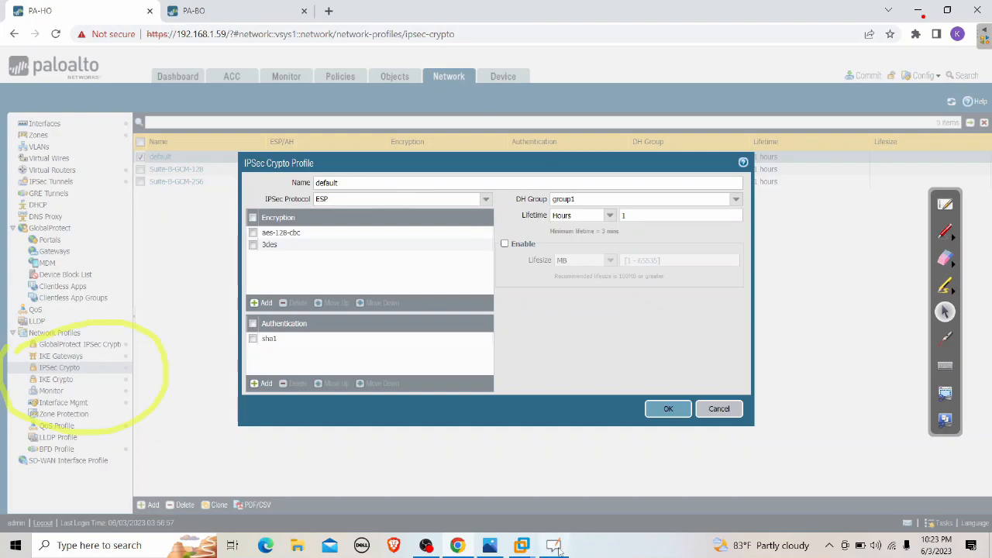
click(945, 231)
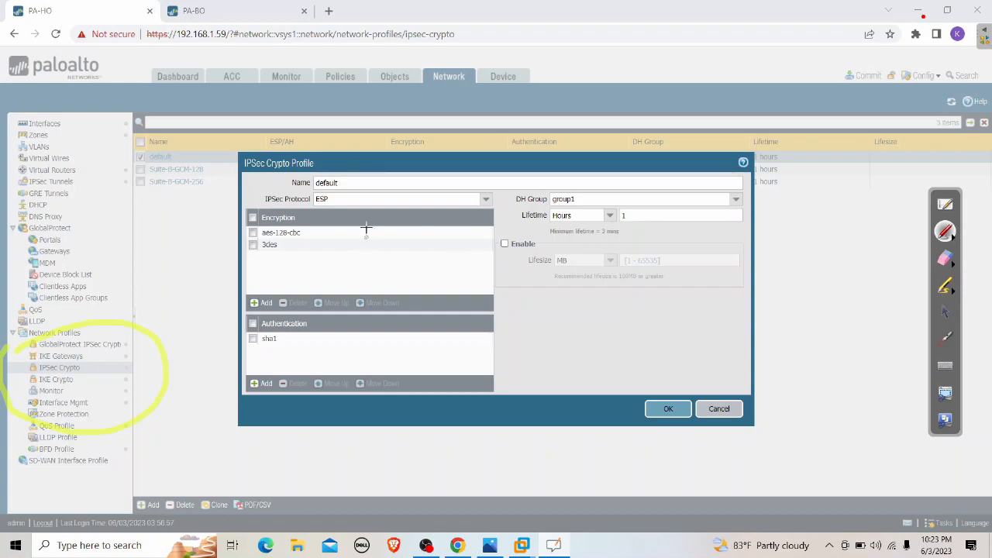
mouse_move(255, 192)
mouse_down()
mouse_move(496, 188)
mouse_move(475, 226)
mouse_move(251, 204)
mouse_move(269, 189)
mouse_up()
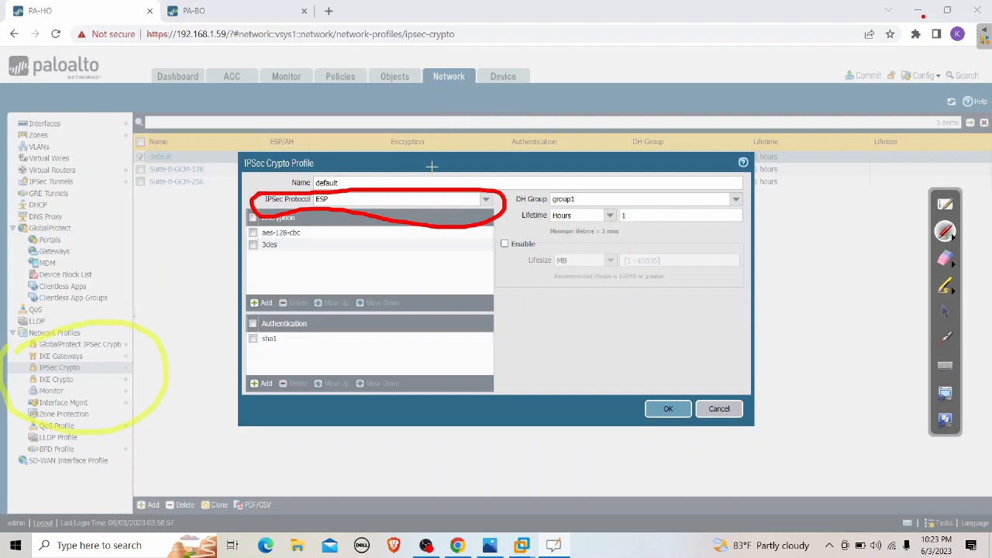
click(944, 311)
click(419, 198)
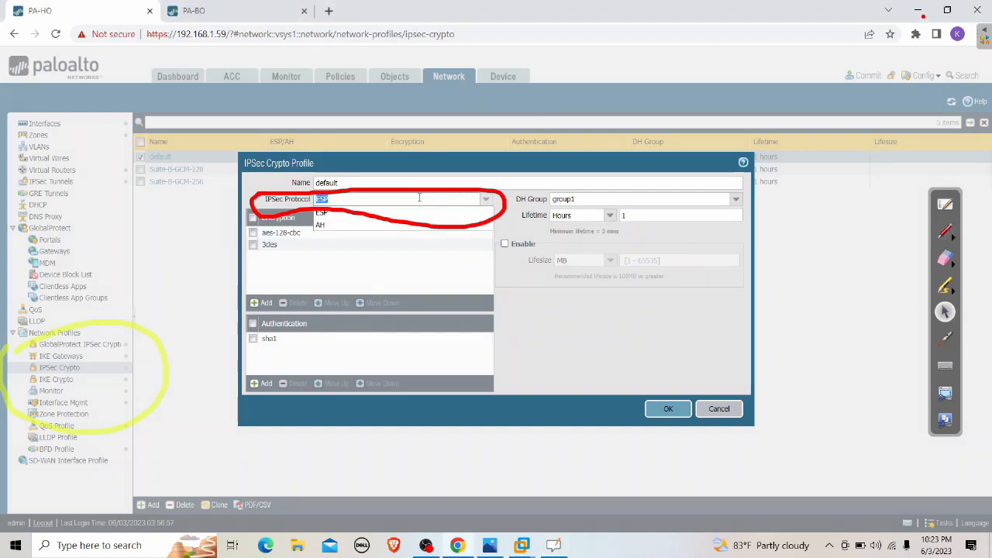
click(336, 212)
click(408, 159)
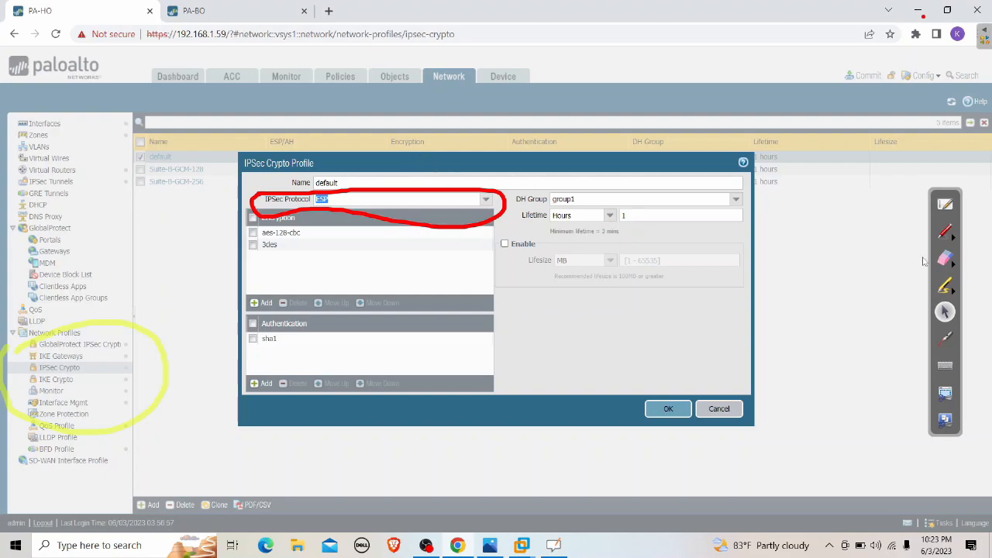
click(945, 258)
mouse_move(562, 194)
mouse_down()
mouse_move(431, 186)
mouse_move(427, 195)
mouse_move(248, 199)
mouse_up()
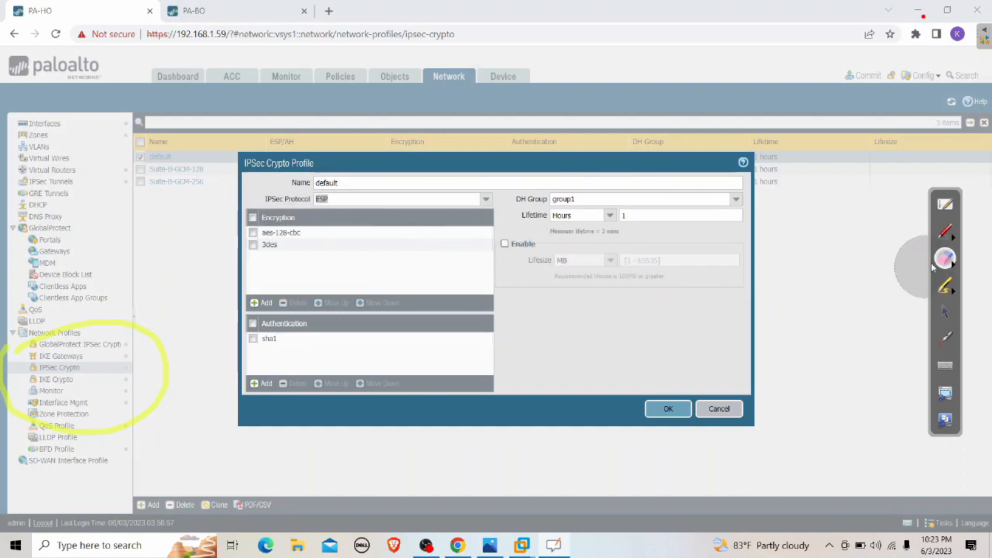
click(947, 313)
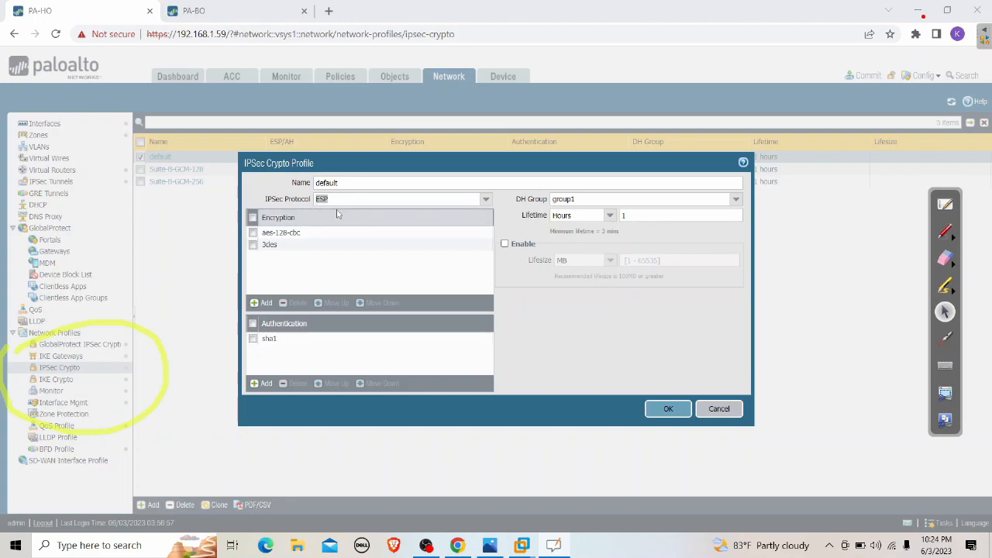
click(486, 199)
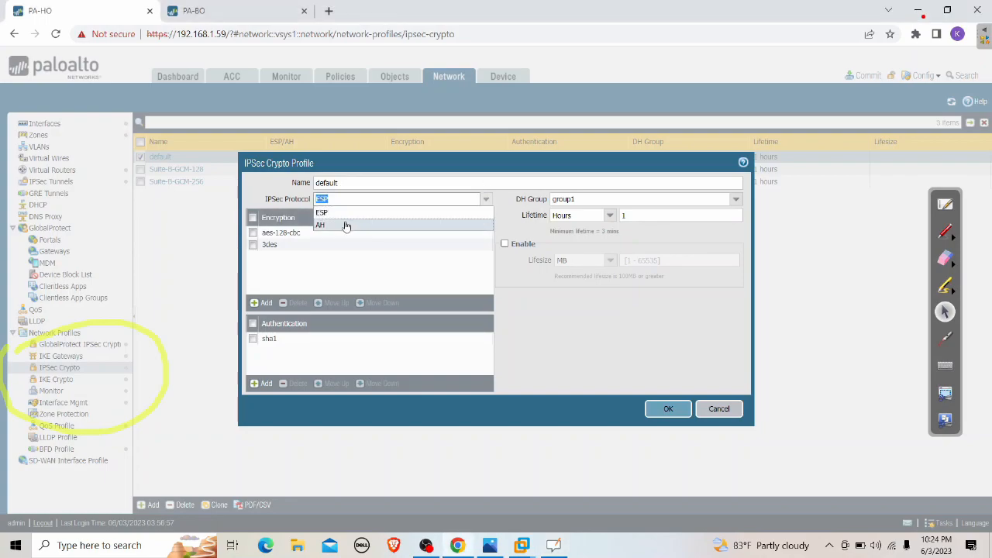
click(524, 304)
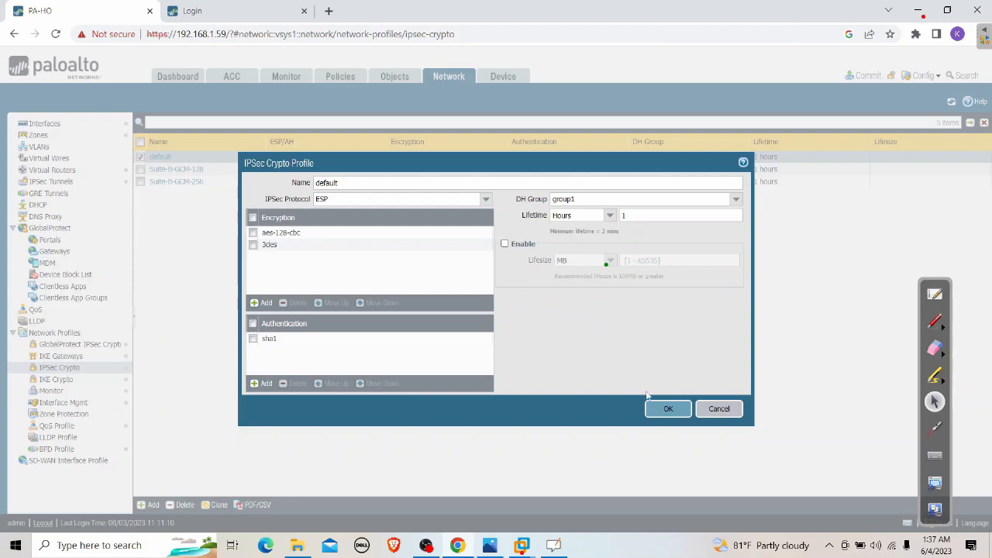
Save the default IPSec Crypto profile, then view IPSec Tunnels and Virtual Routers
click(667, 411)
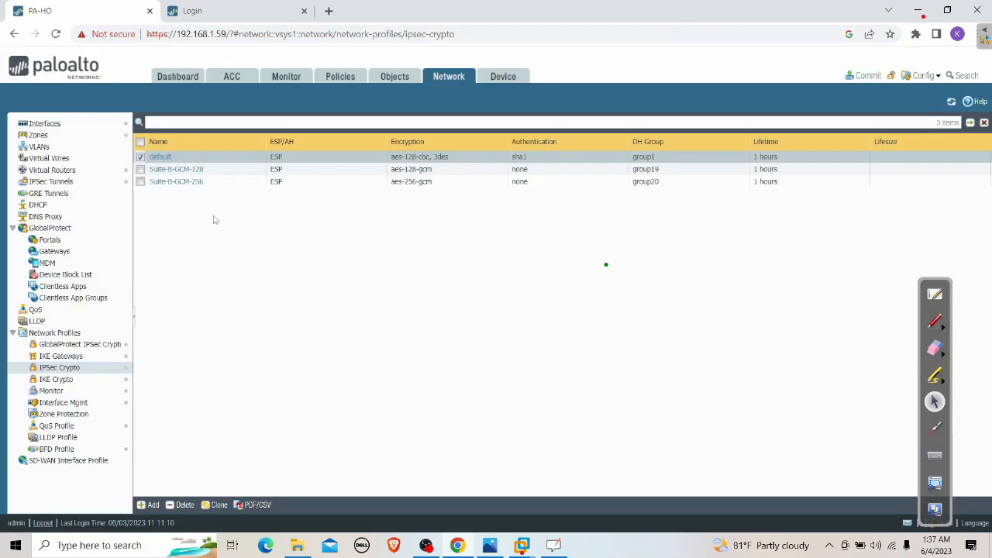
click(75, 183)
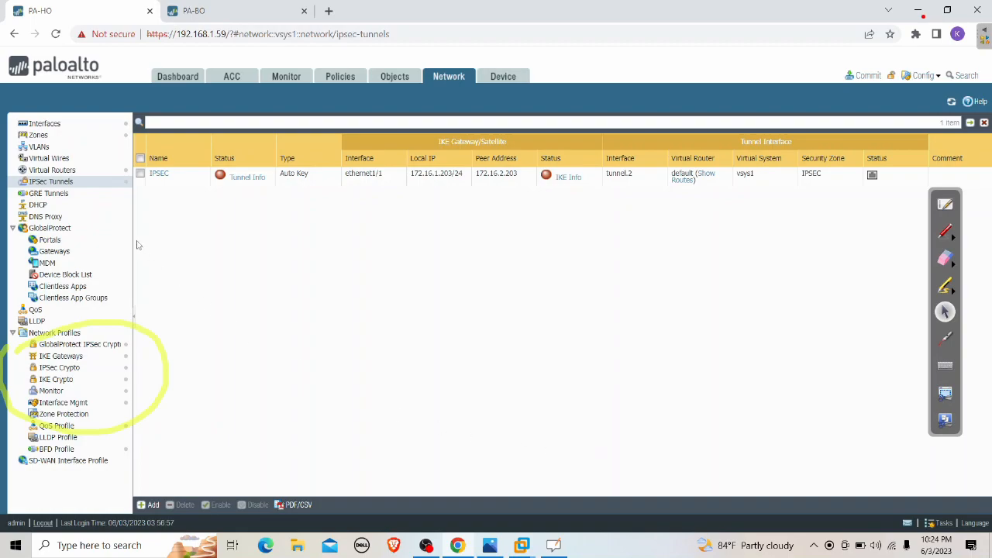
click(57, 172)
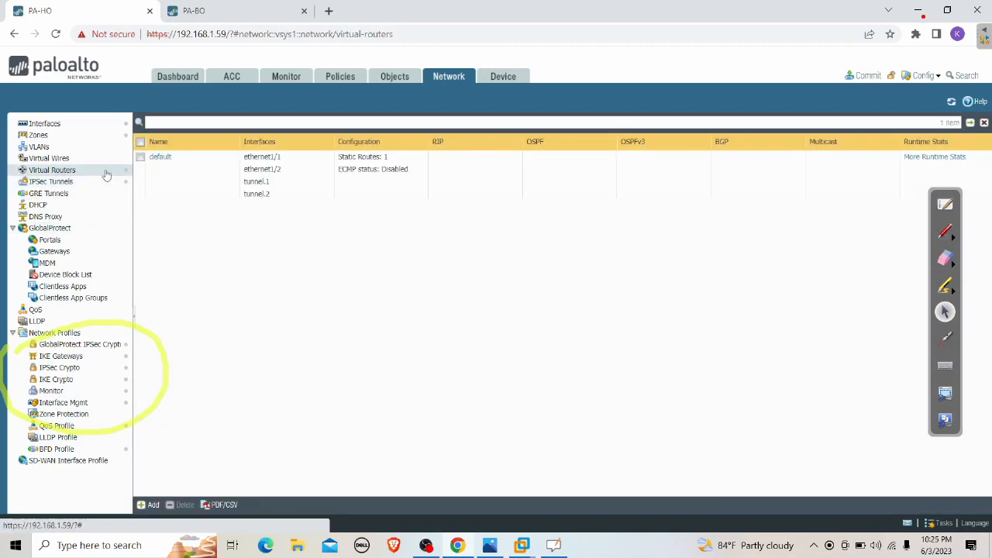
On the default virtual router, add static route IPSEC to destination 192.168.200.0/24
click(162, 161)
click(161, 159)
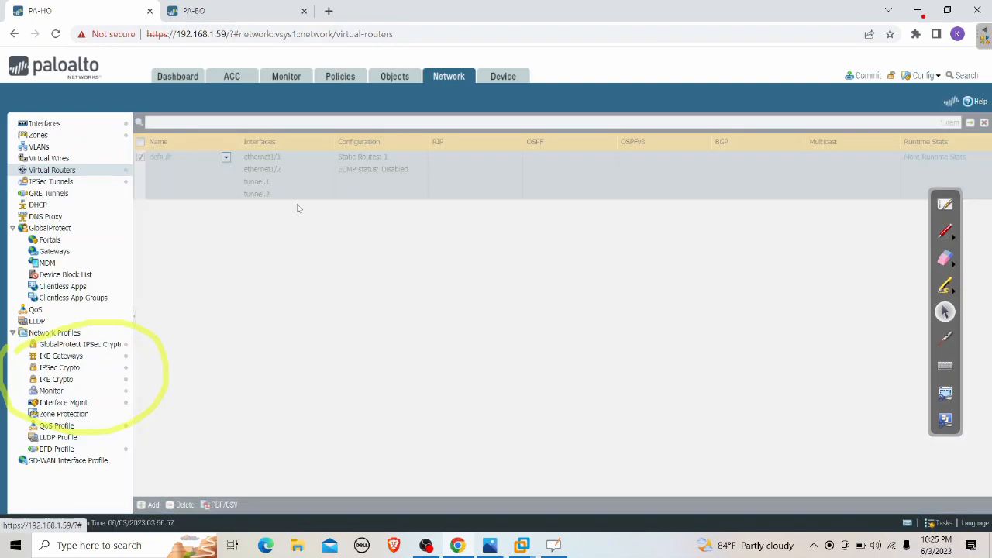
click(288, 184)
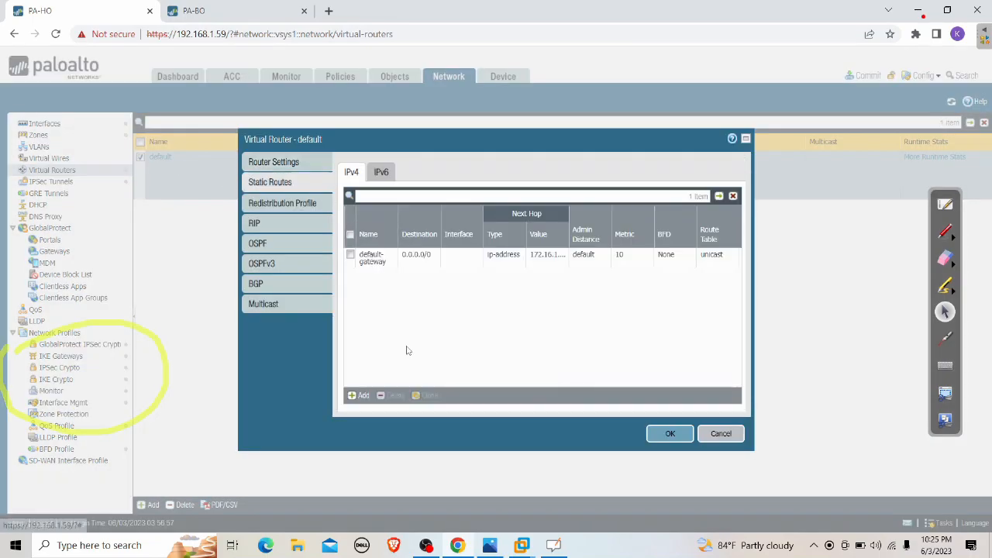
click(360, 396)
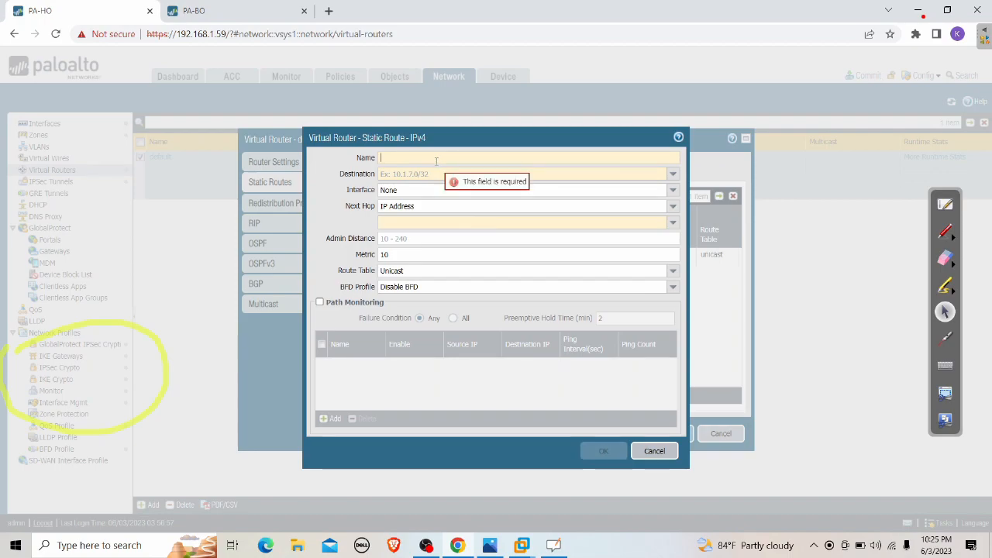
text(IPSEC)
click(595, 175)
text(192)
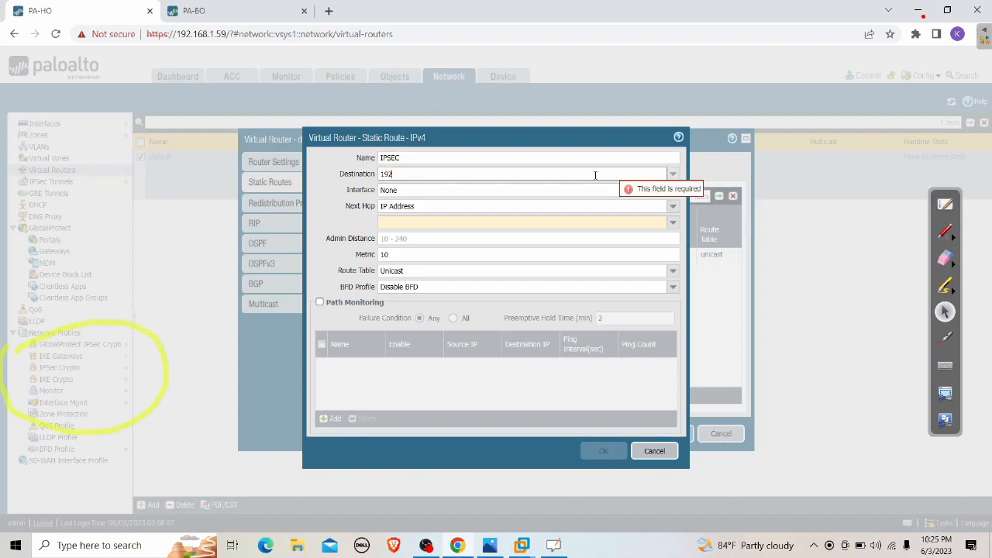
text(.168.200.)
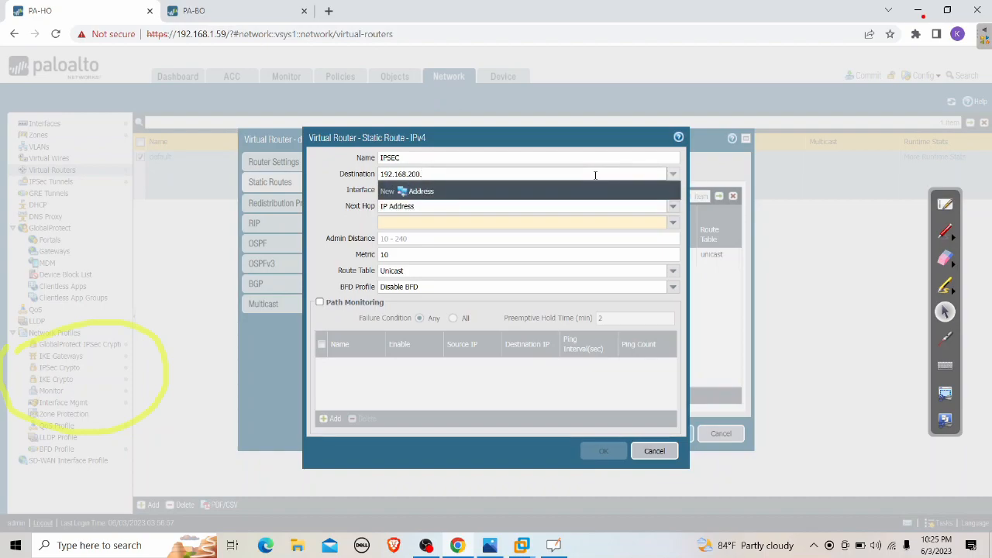
text(0/24)
click(579, 142)
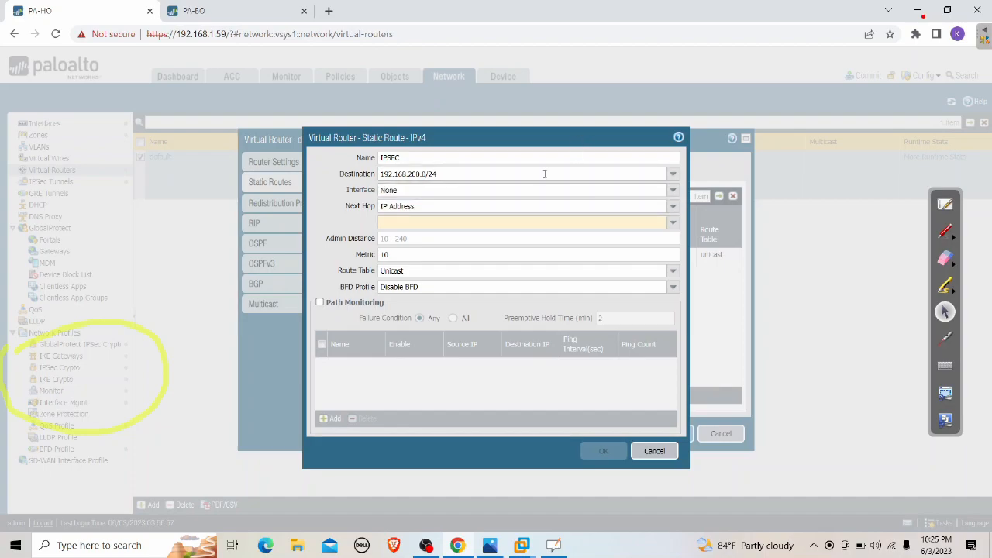
Send the route out tunnel.2 with next hop None, save the router, and start a commit
click(566, 192)
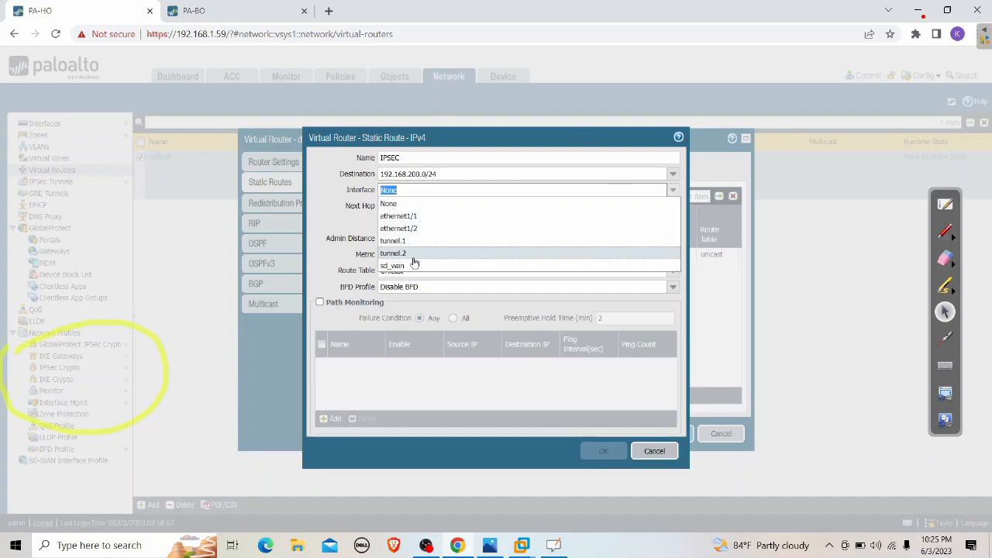
click(413, 259)
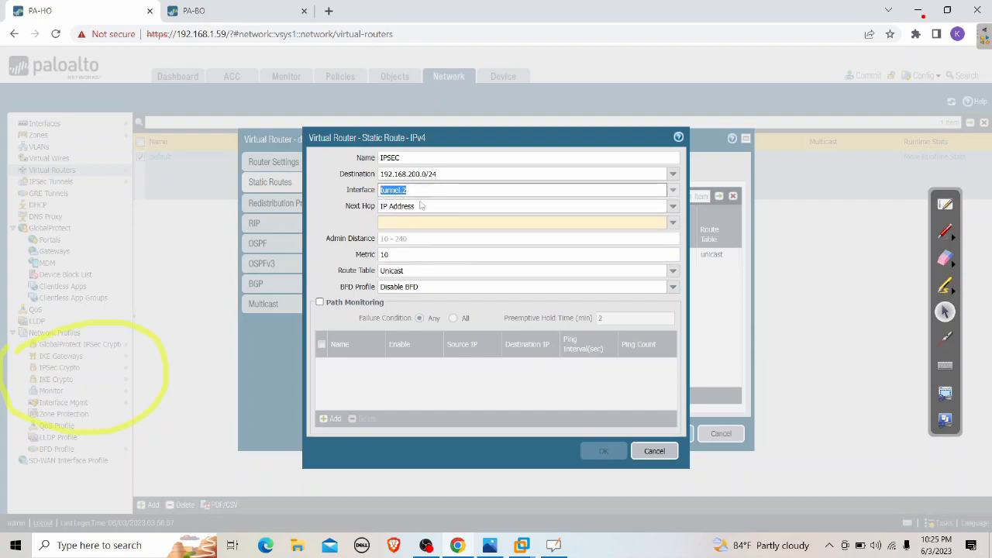
click(654, 207)
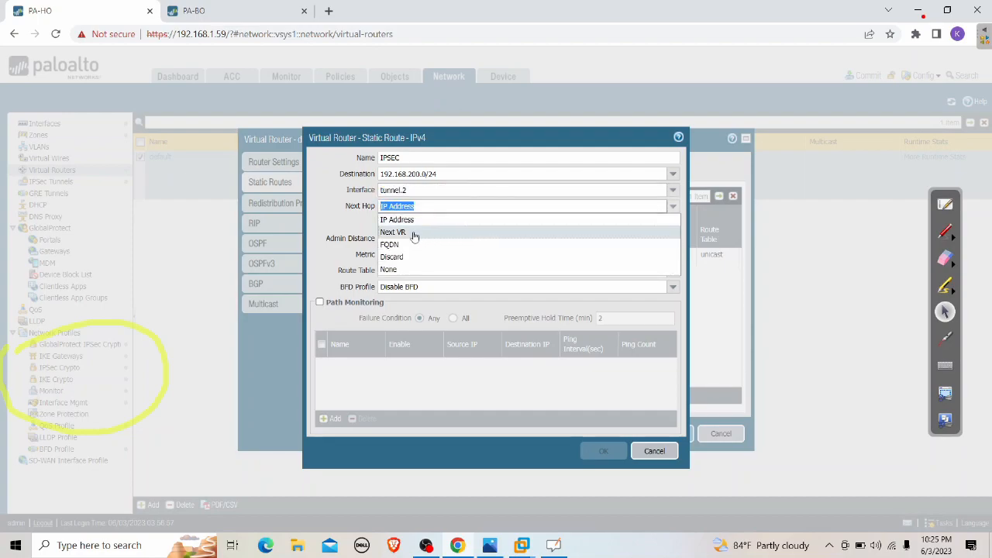
click(403, 270)
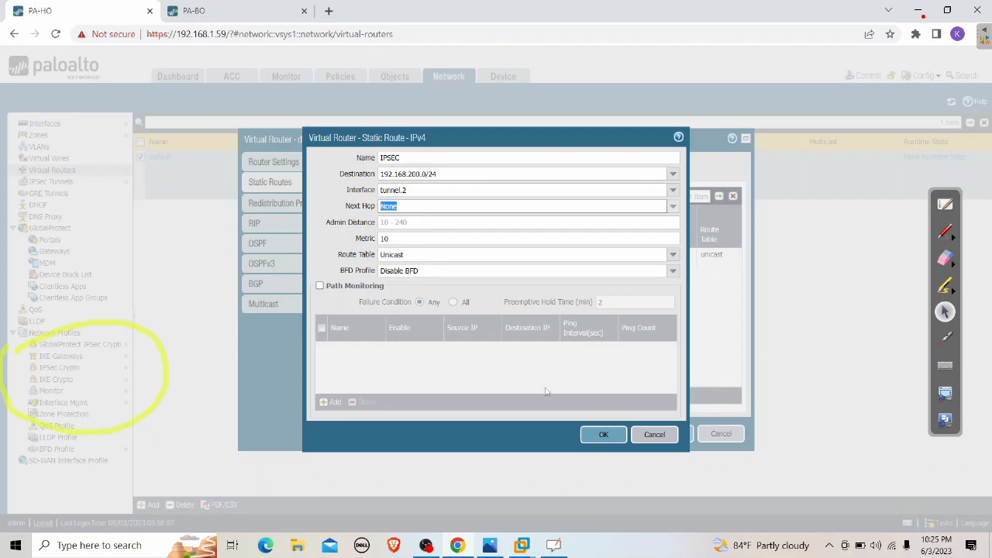
click(603, 434)
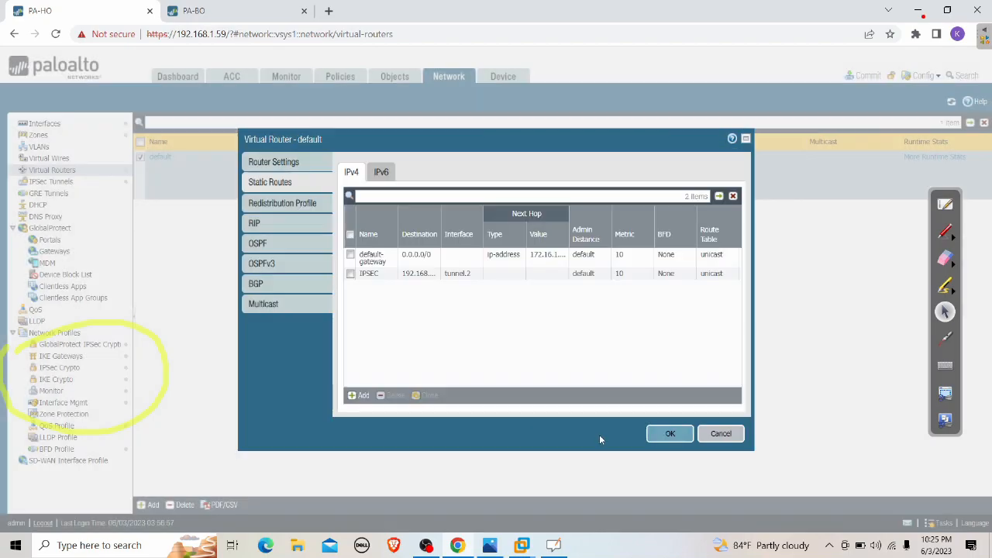
click(670, 434)
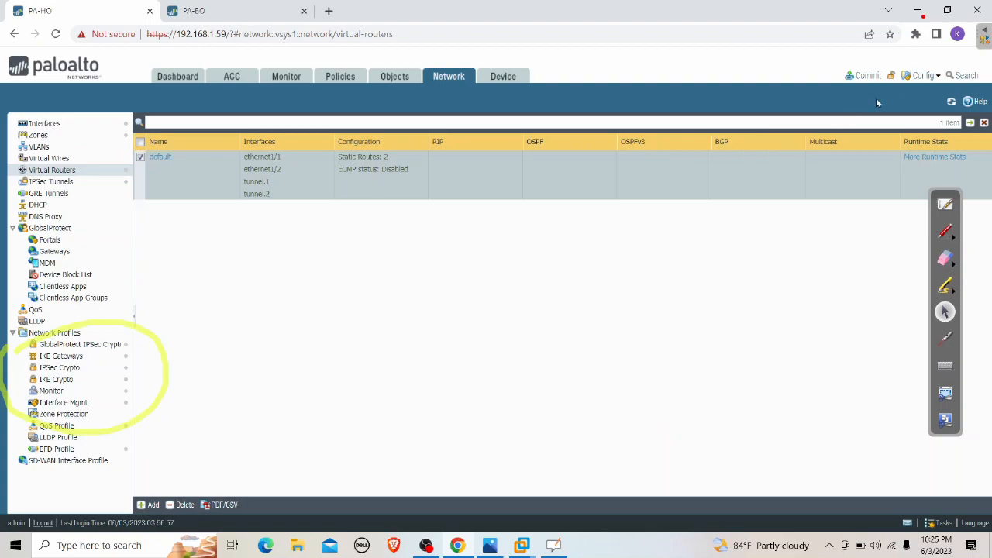
click(865, 75)
Commit the PA-HO configuration, close the commit status, and switch to the PA-BO firewall
click(610, 438)
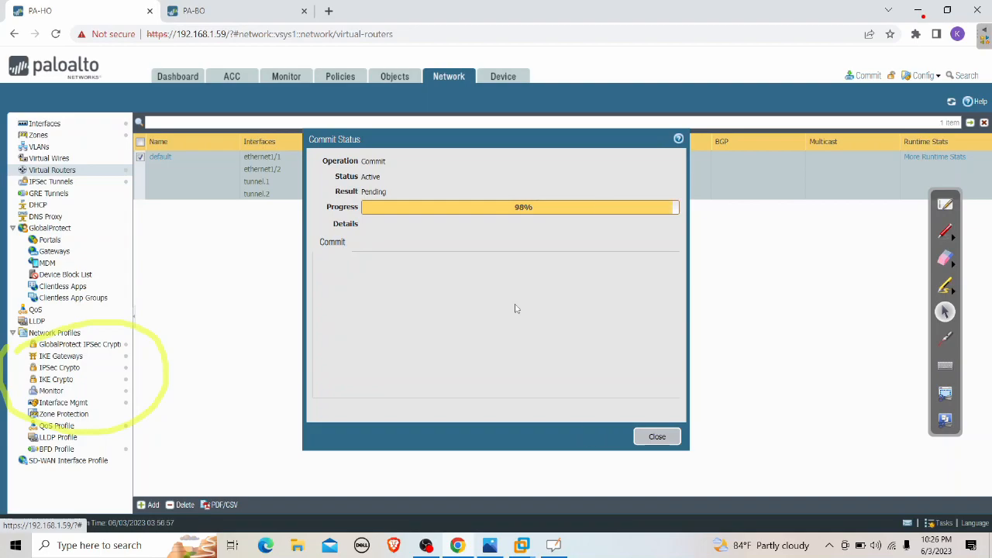
click(653, 434)
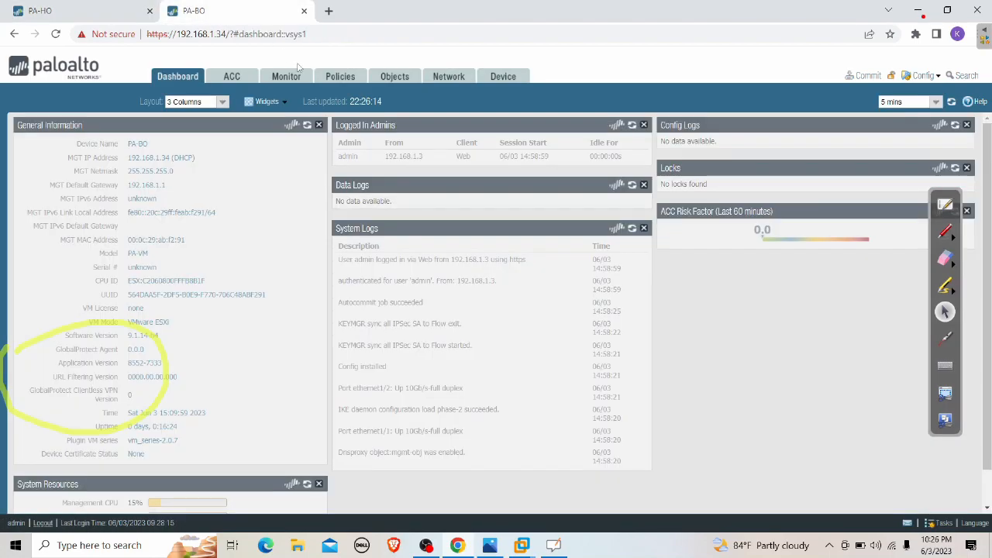
click(221, 11)
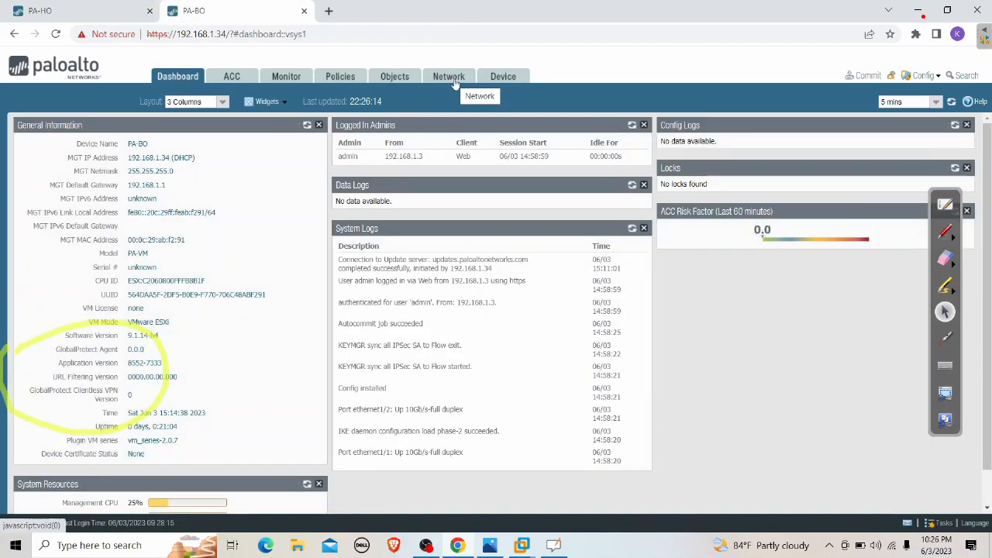
Open PA-BO's Network settings and erase the yellow annotation around Network Profiles
click(454, 80)
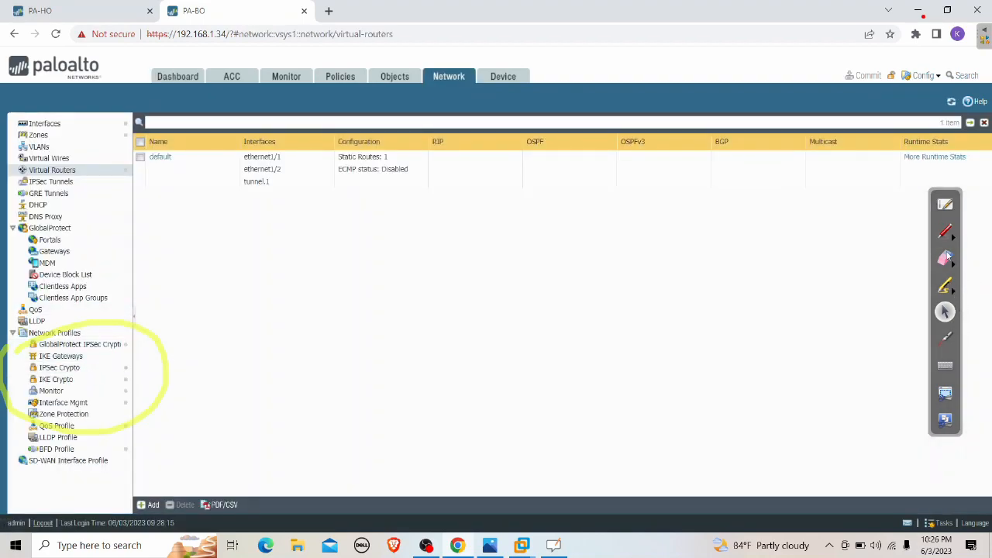
click(946, 257)
mouse_move(131, 292)
mouse_down()
mouse_move(192, 354)
mouse_move(130, 426)
mouse_move(11, 373)
mouse_up()
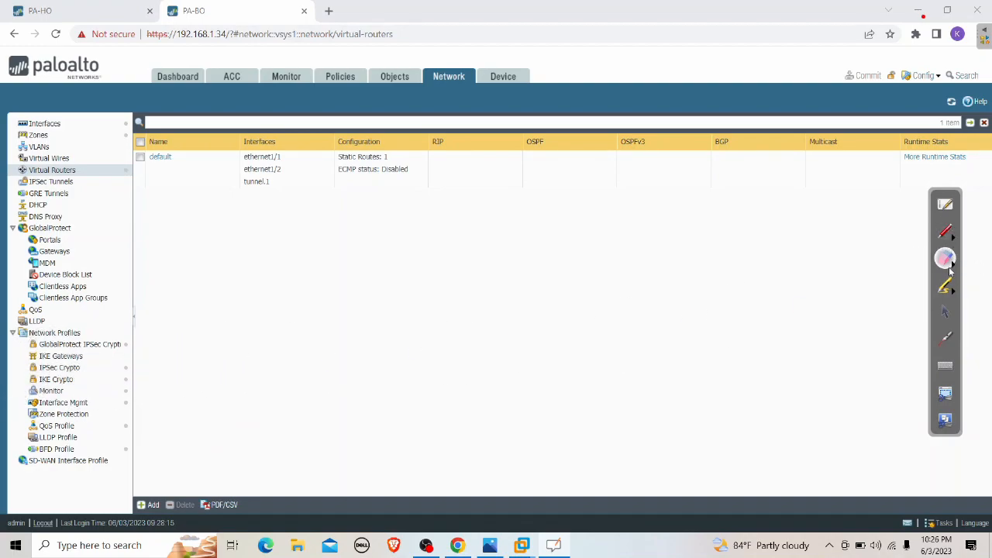
click(945, 311)
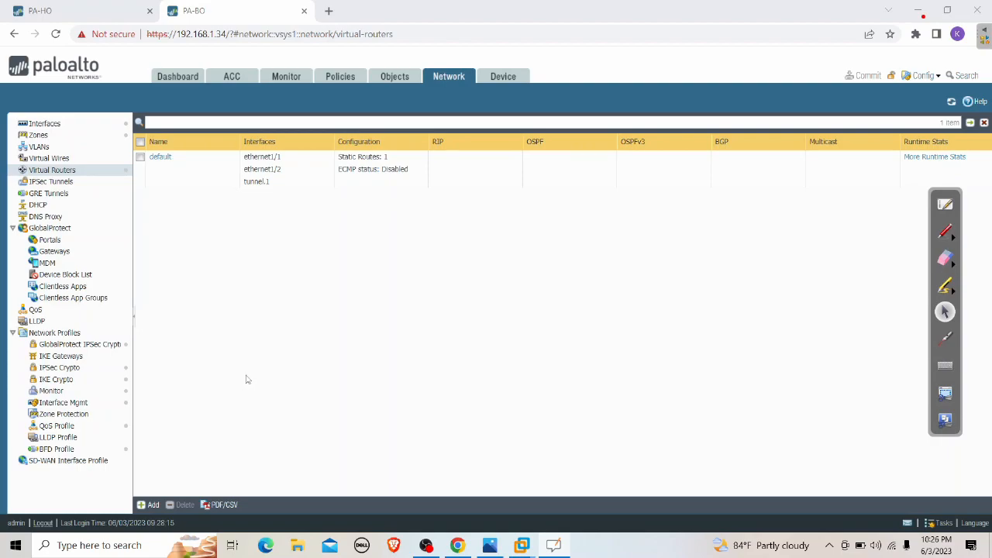
Add IKE gateway IKE-GW in IKEv2 only mode bound to ethernet1/2
click(99, 356)
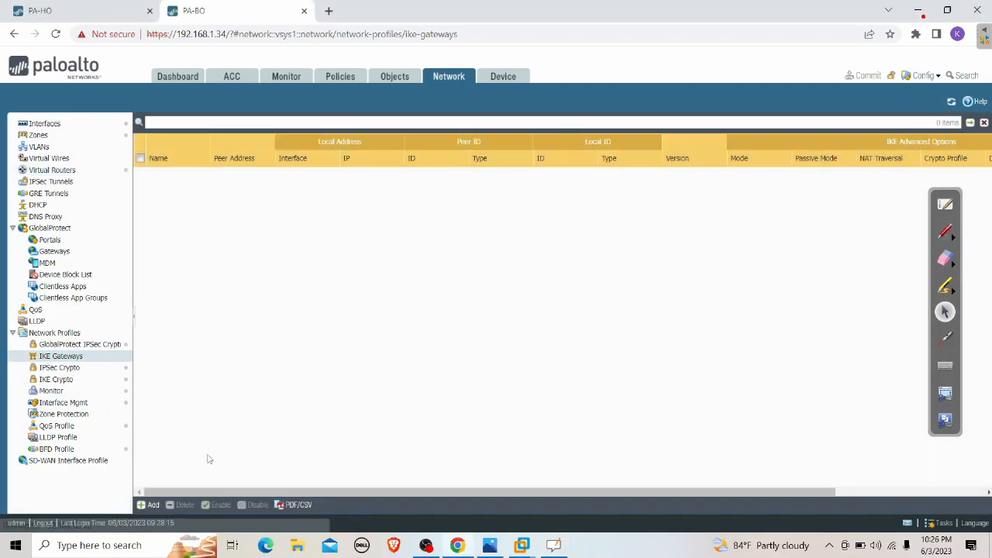
click(147, 505)
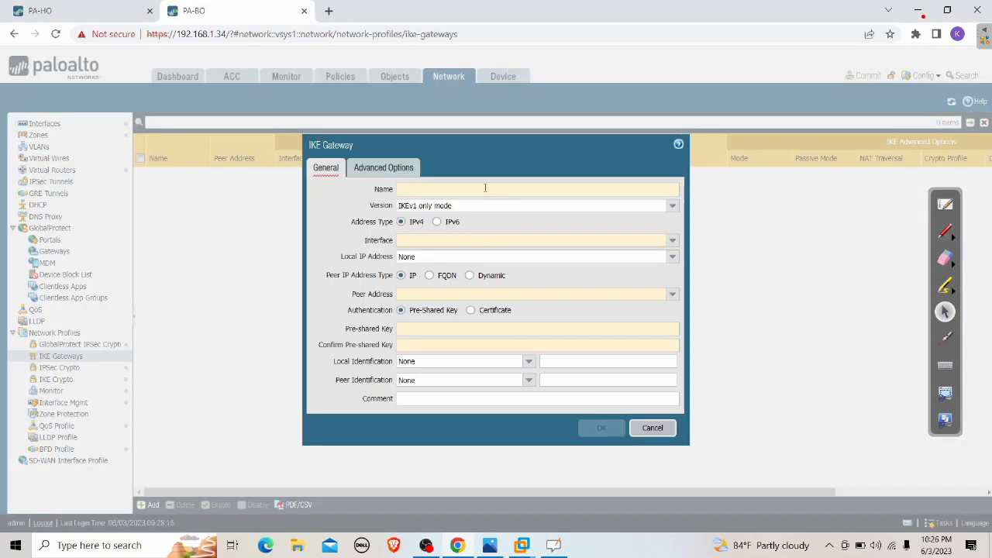
text(IKE)
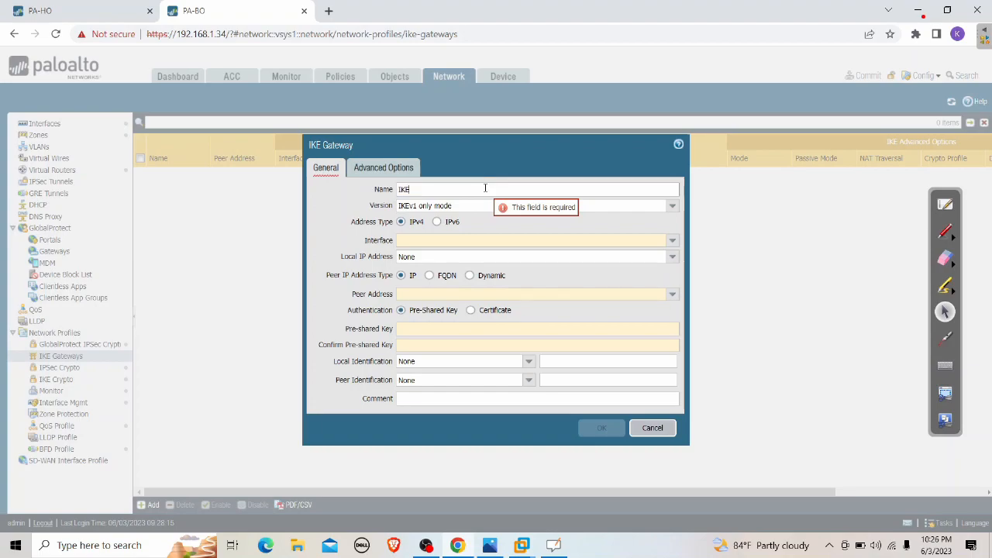
text(-GW)
click(672, 205)
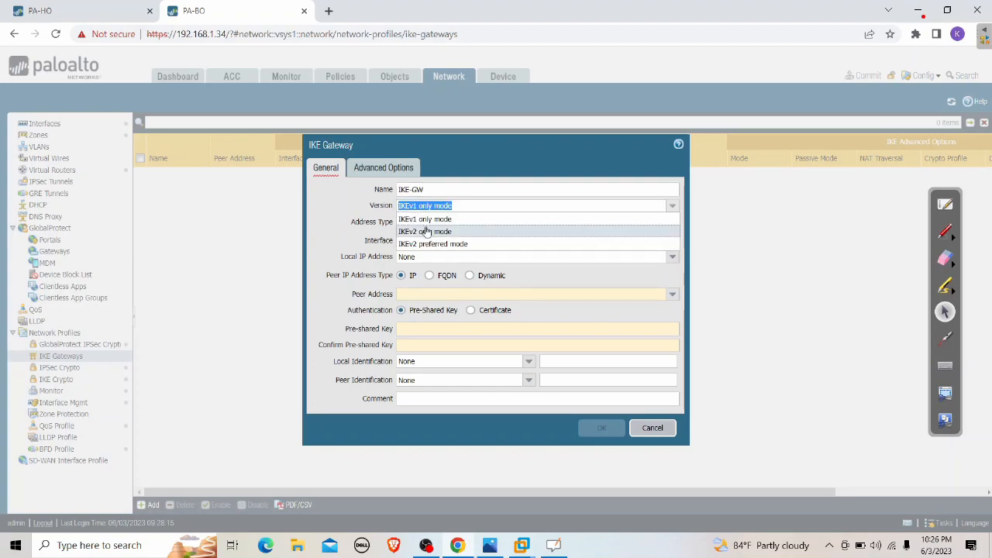
click(421, 233)
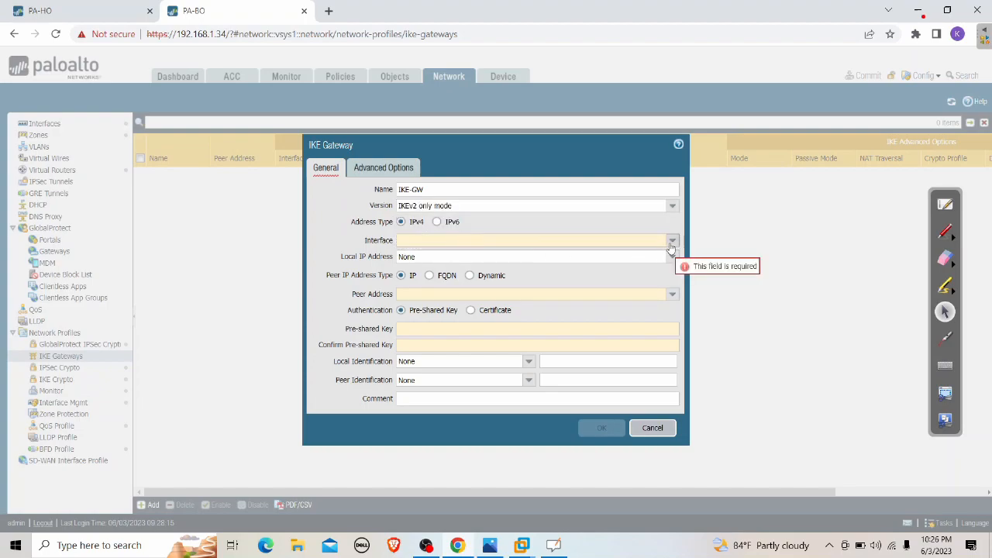
click(672, 240)
click(416, 267)
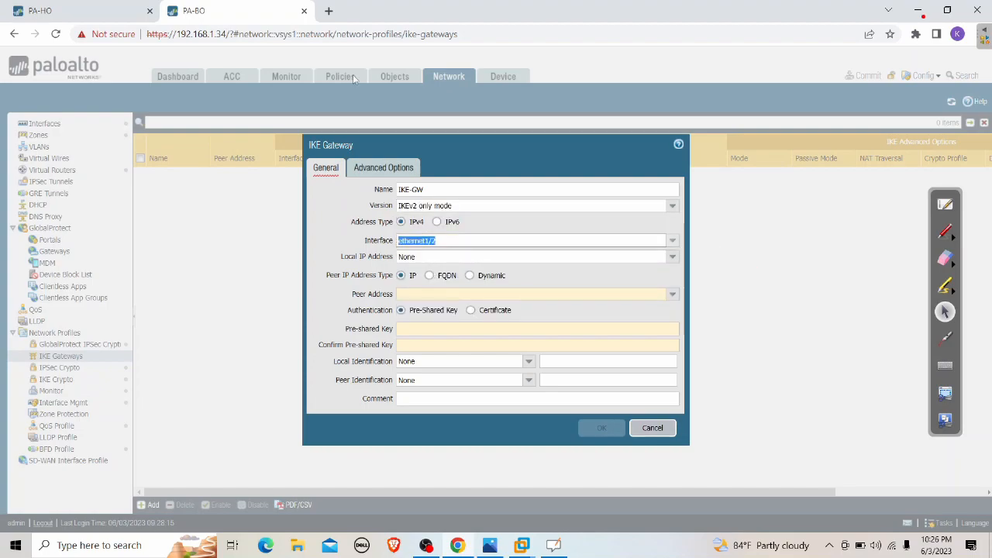
click(494, 549)
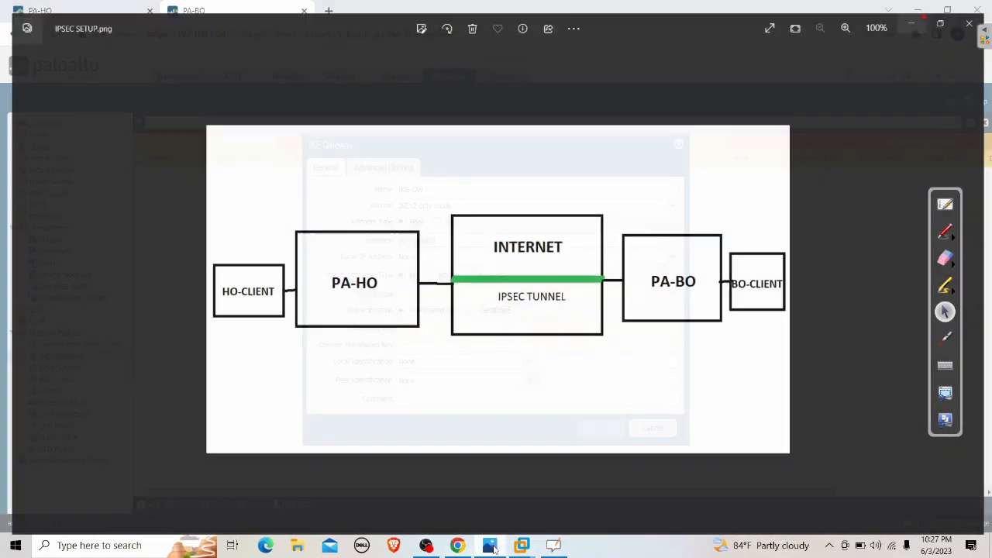
click(945, 231)
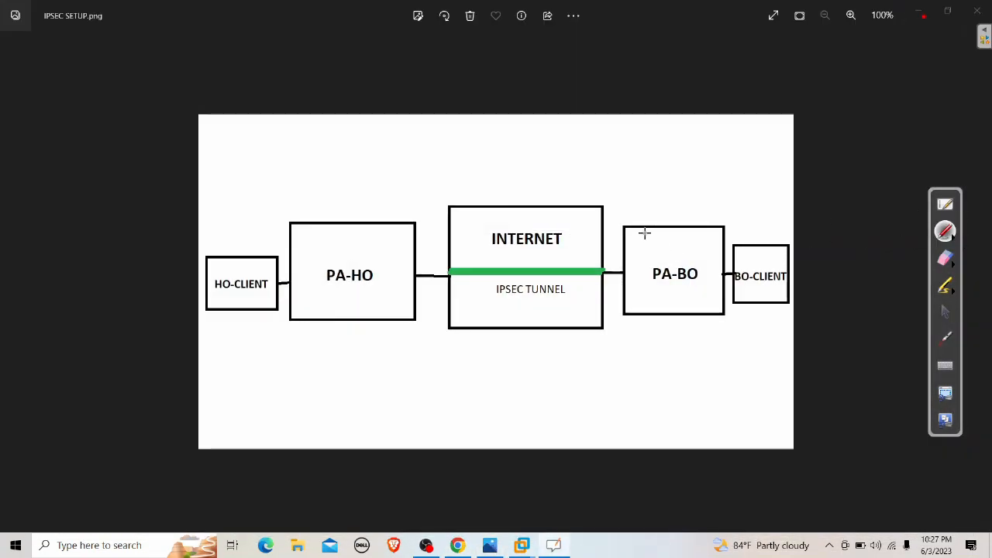
mouse_move(618, 182)
mouse_down()
mouse_move(610, 268)
mouse_move(622, 249)
mouse_up()
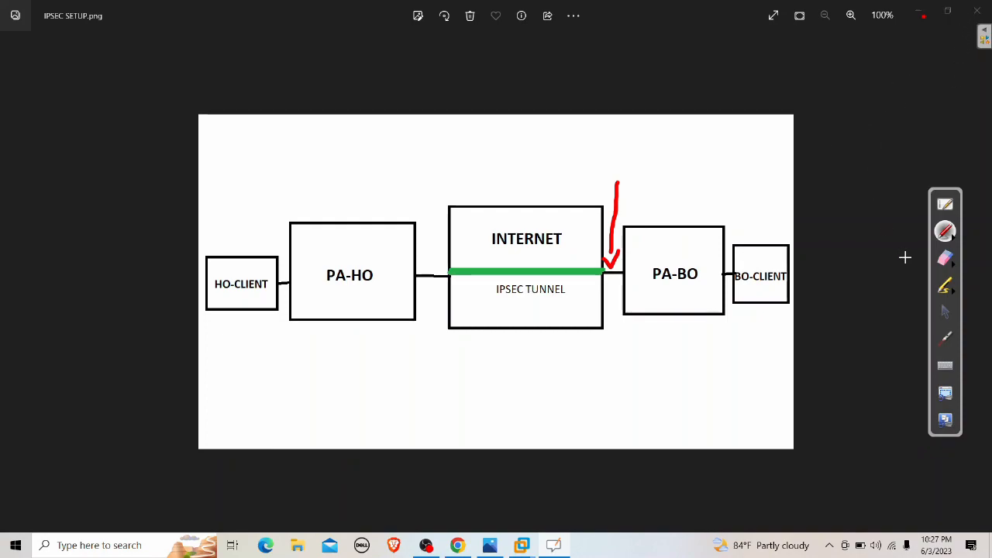
click(945, 258)
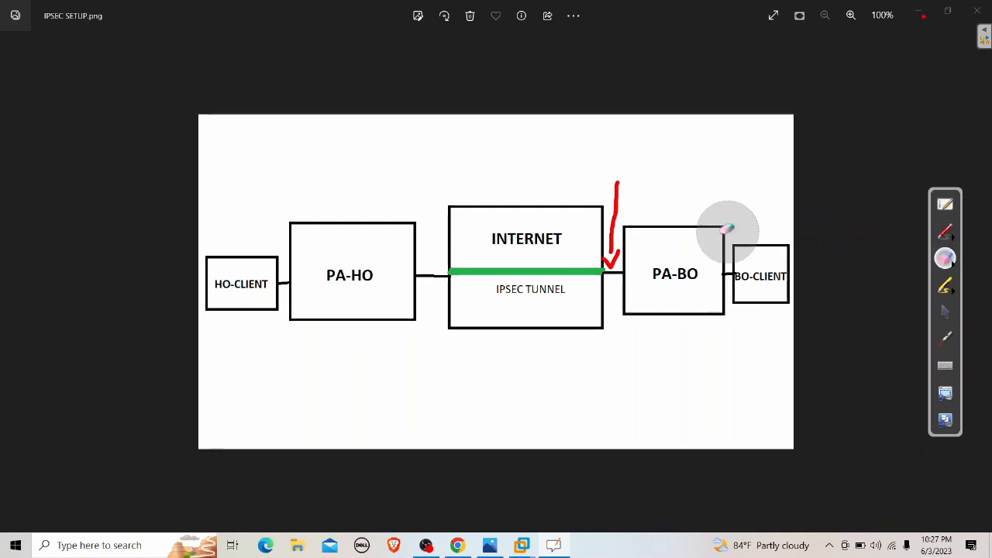
mouse_move(647, 162)
mouse_down()
mouse_move(640, 210)
mouse_move(600, 255)
mouse_up()
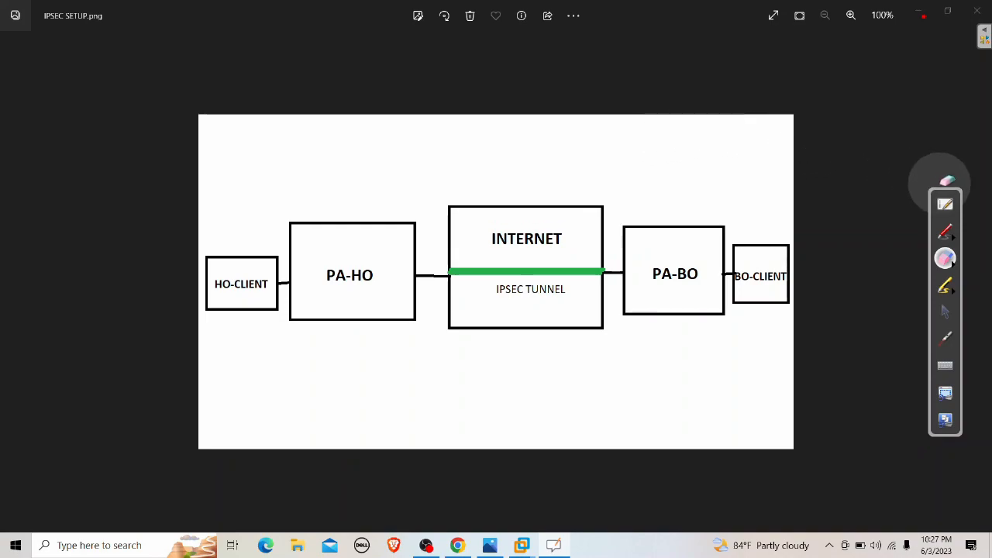
click(945, 311)
Put the diagram away, choose local IP 192.168.200.254/24, and enter peer address 192.168.100.254
click(920, 15)
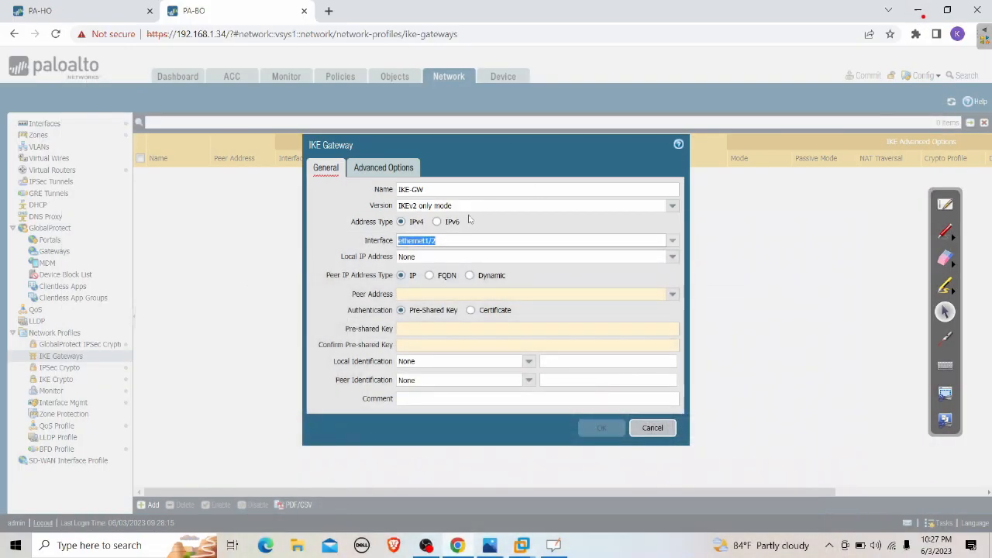
click(673, 256)
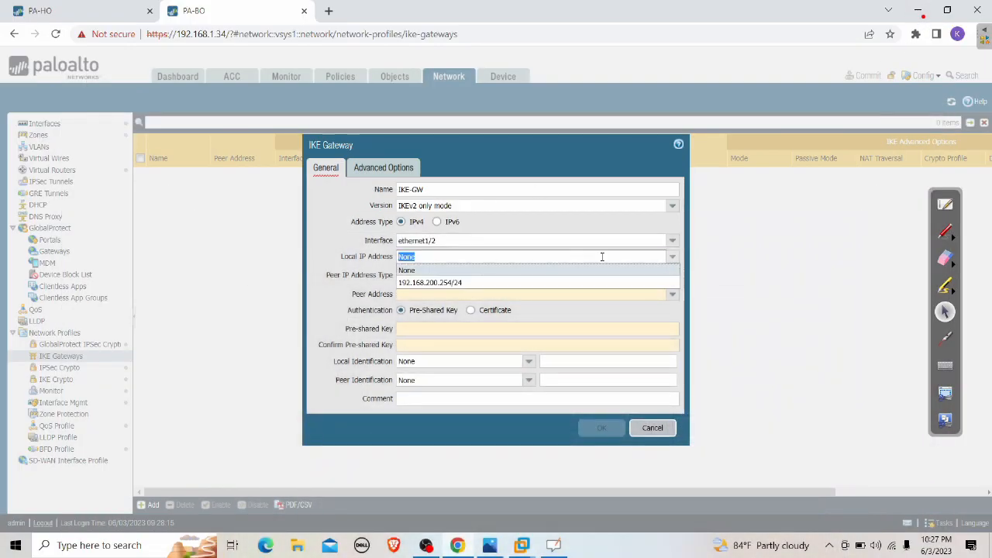
click(420, 283)
click(427, 293)
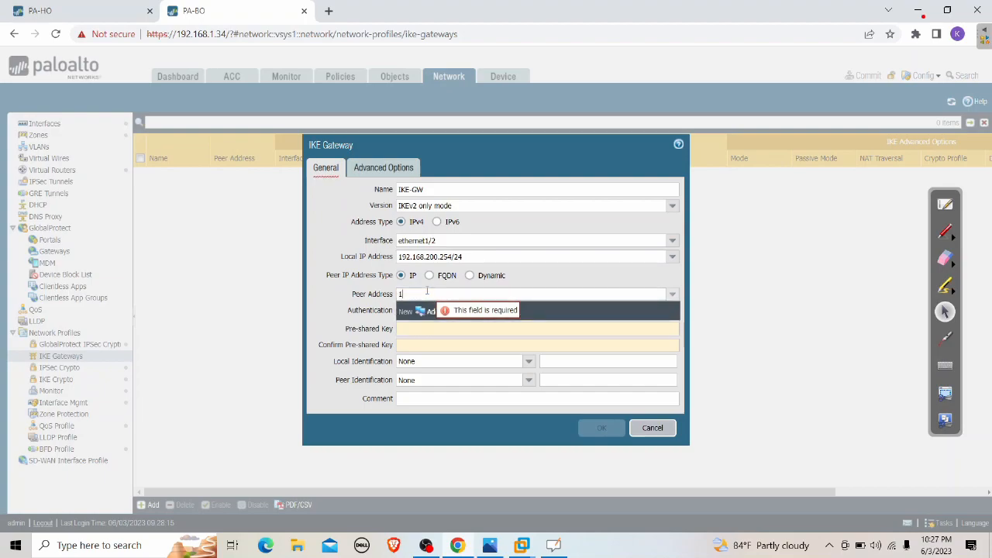
text(192.)
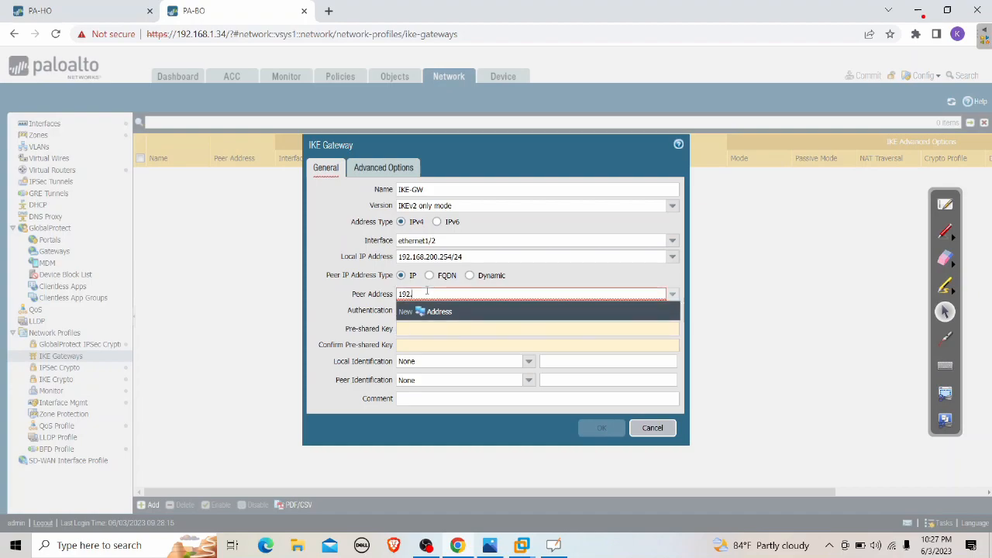
text(168.100)
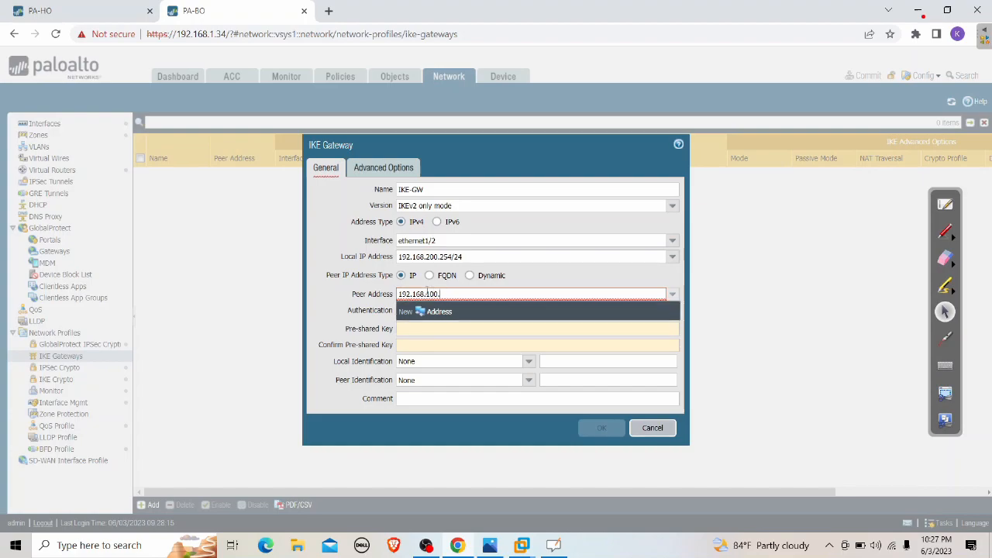
text(.254)
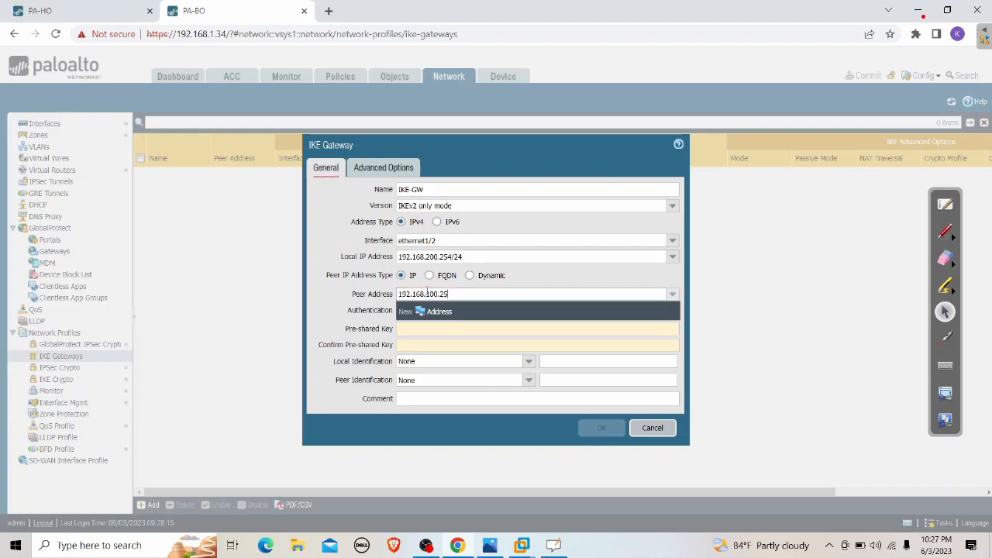
Review PA-HO's IKE-GW gateway settings for reference and close them unchanged
click(70, 13)
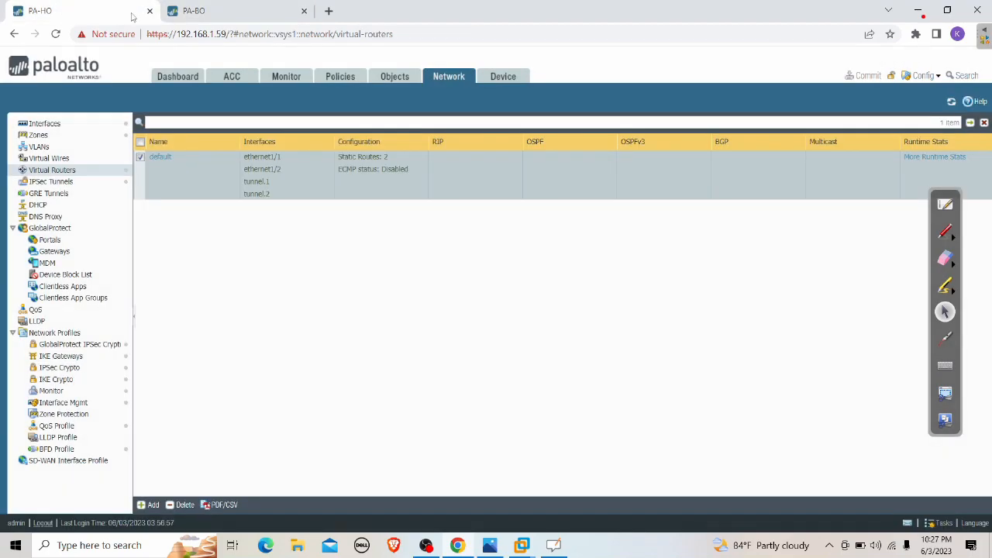
click(71, 358)
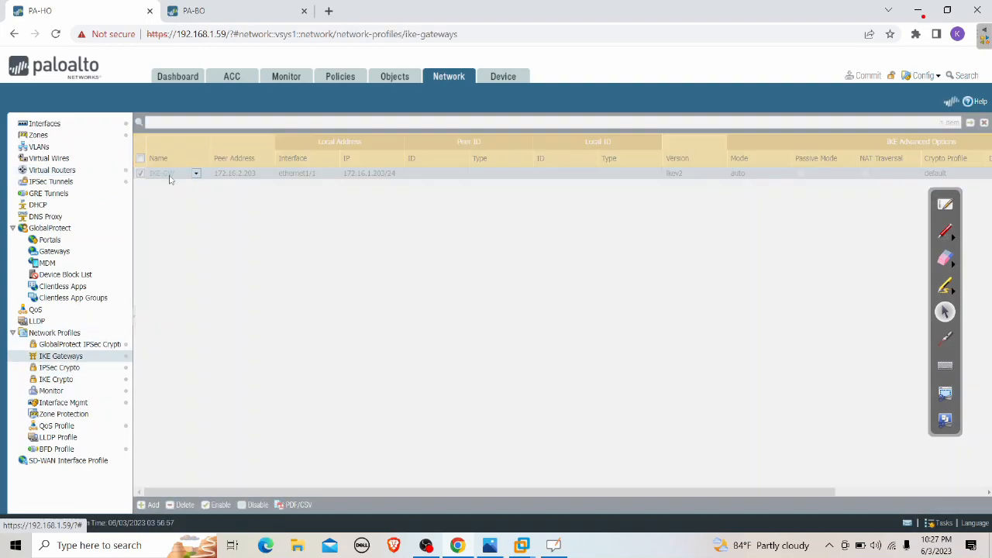
click(169, 177)
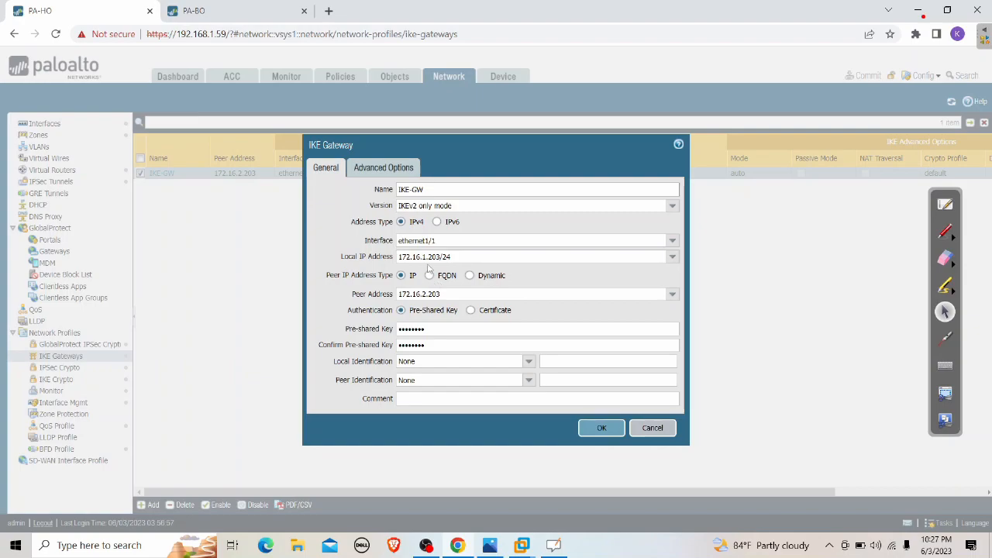
click(651, 427)
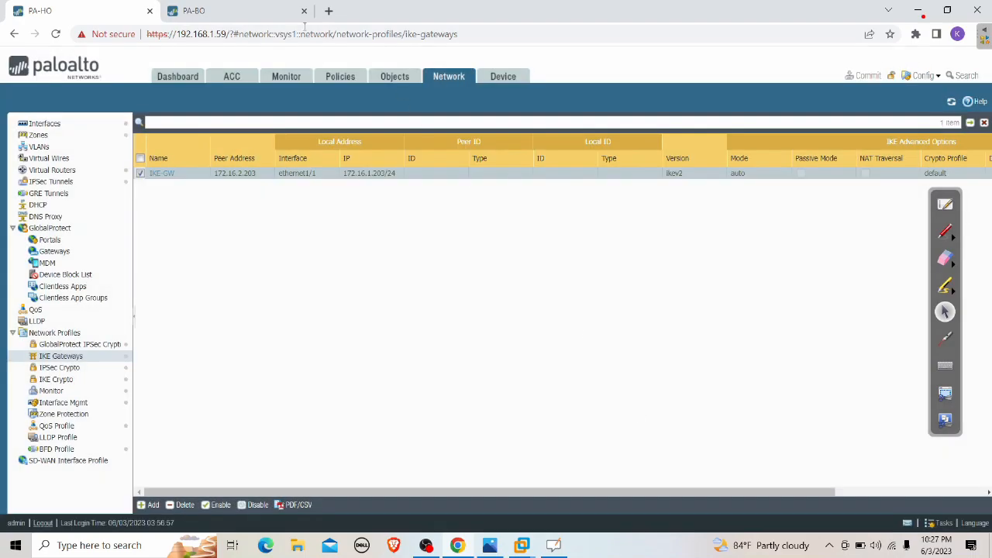
Bind PA-BO's IKE gateway to ethernet1/1 and bring the IPSEC SETUP diagram back up
click(256, 11)
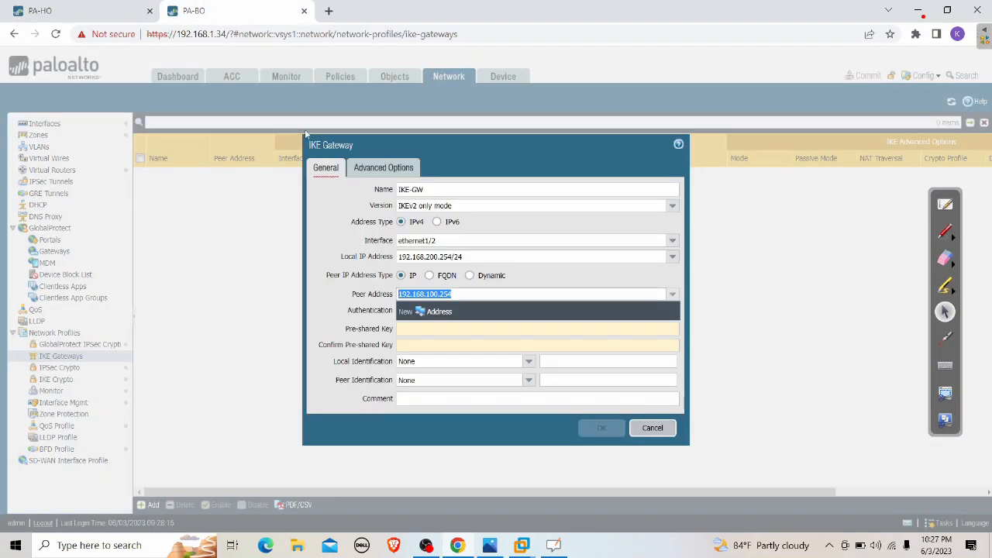
click(671, 241)
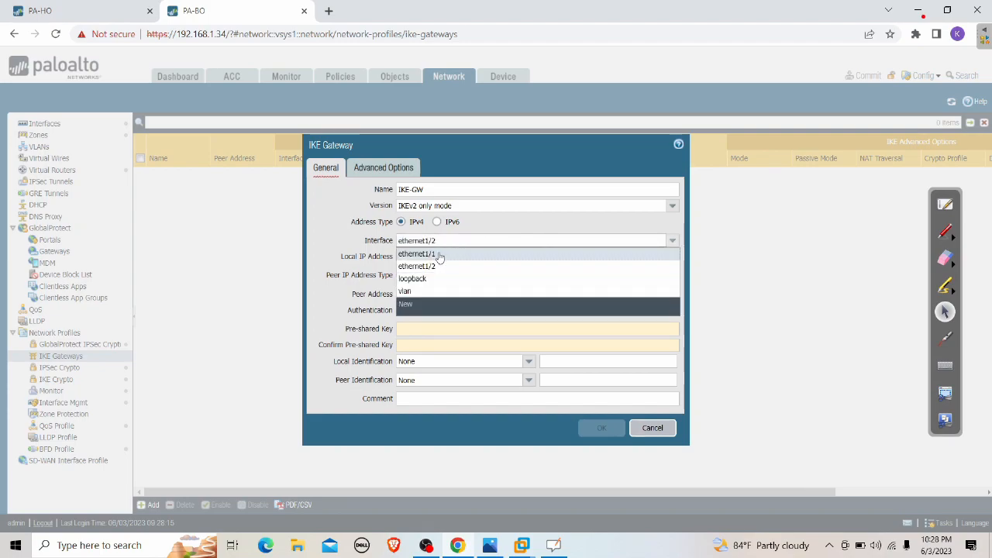
click(444, 255)
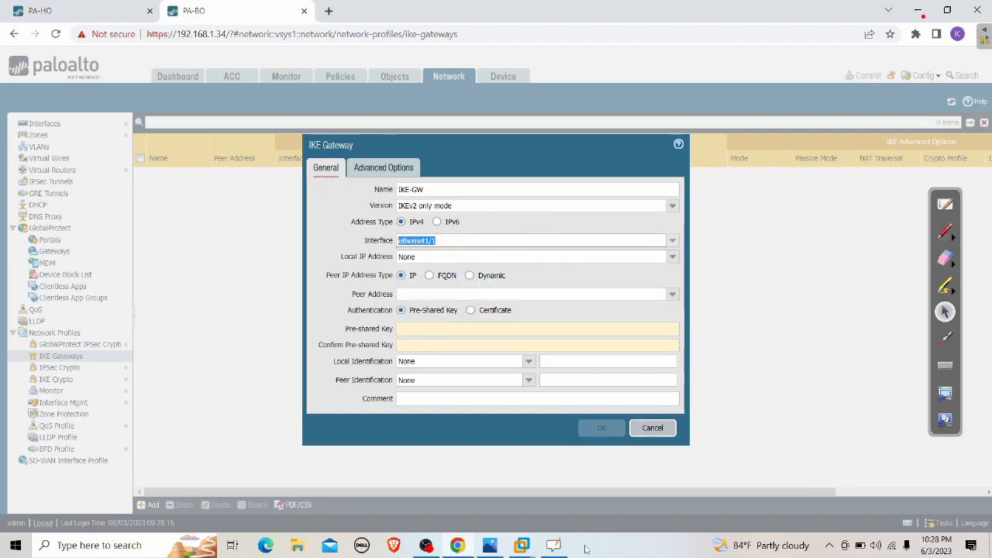
click(489, 545)
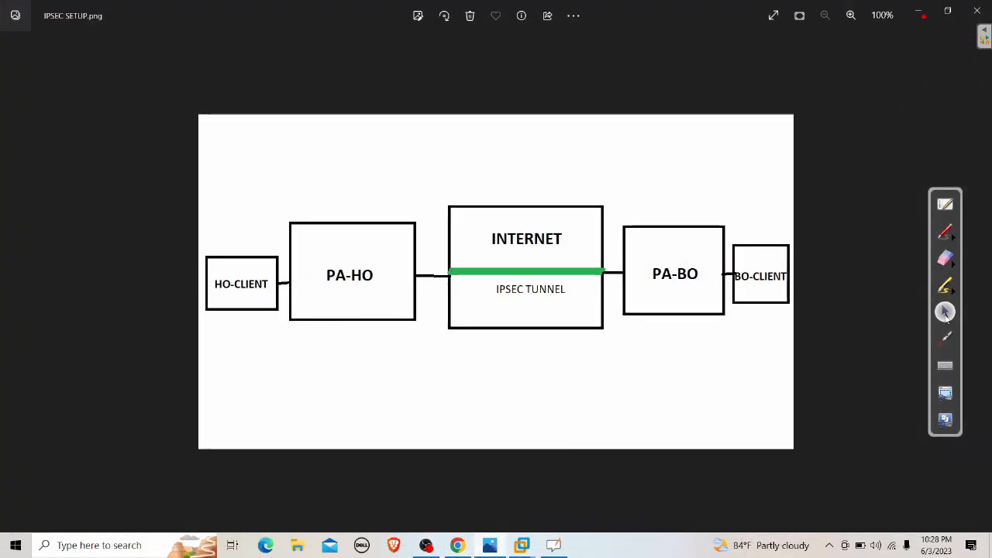
Draw a red check mark at the tunnel's PA-BO end, then minimize Photos
click(944, 231)
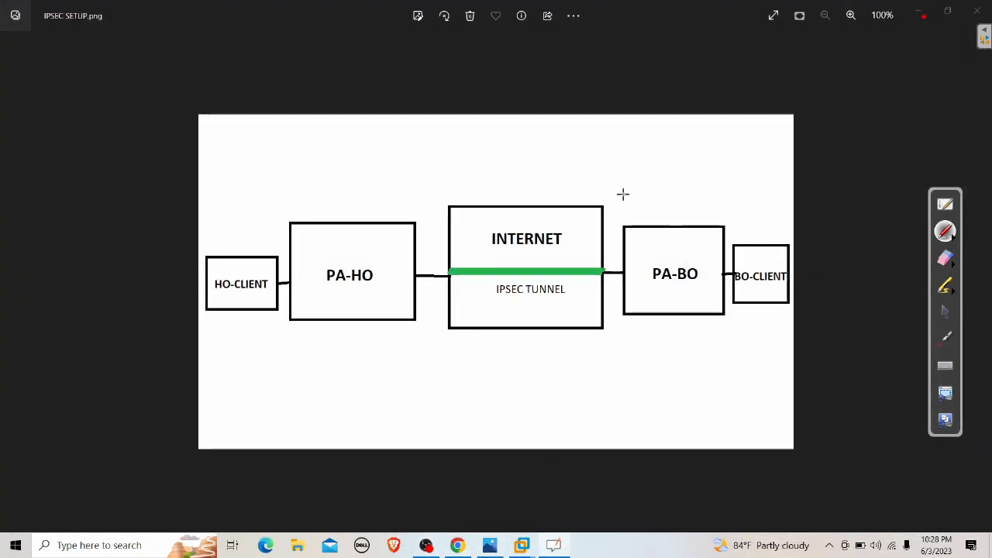
mouse_move(623, 194)
mouse_down()
mouse_move(606, 259)
mouse_move(624, 236)
mouse_up()
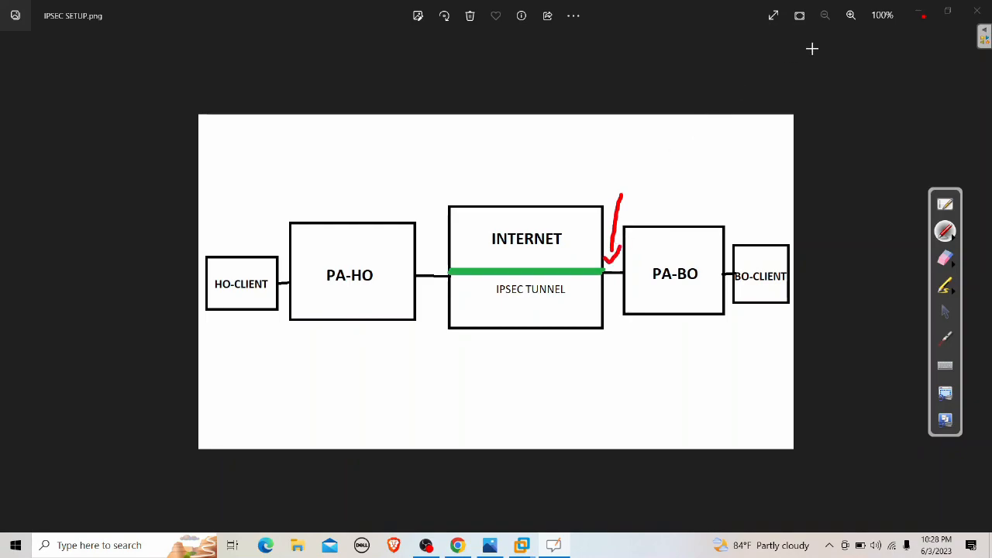
click(945, 310)
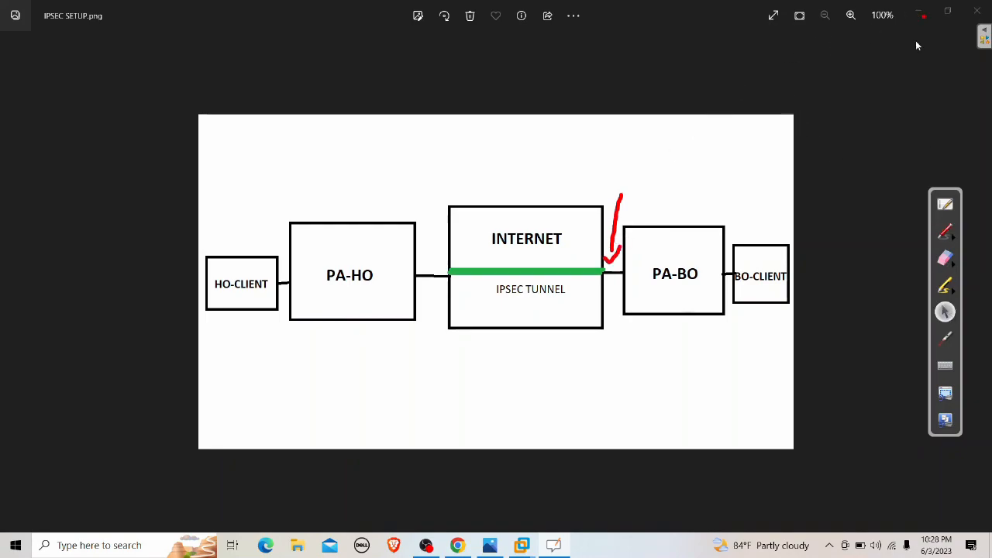
click(920, 15)
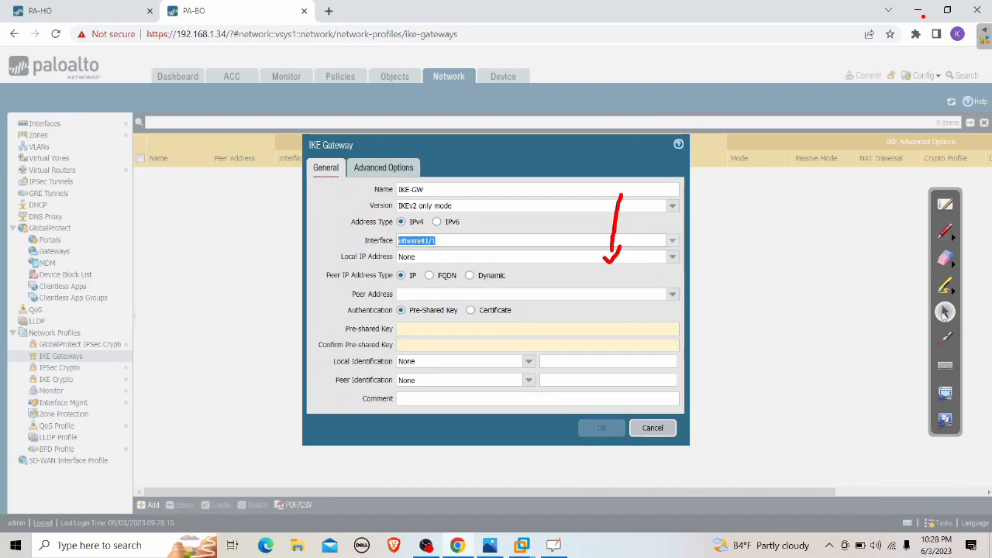
Erase the red mark, then set local IP 172.16.2.203/24 and peer address 172.16.1.203
click(946, 261)
drag(659, 255, 647, 170)
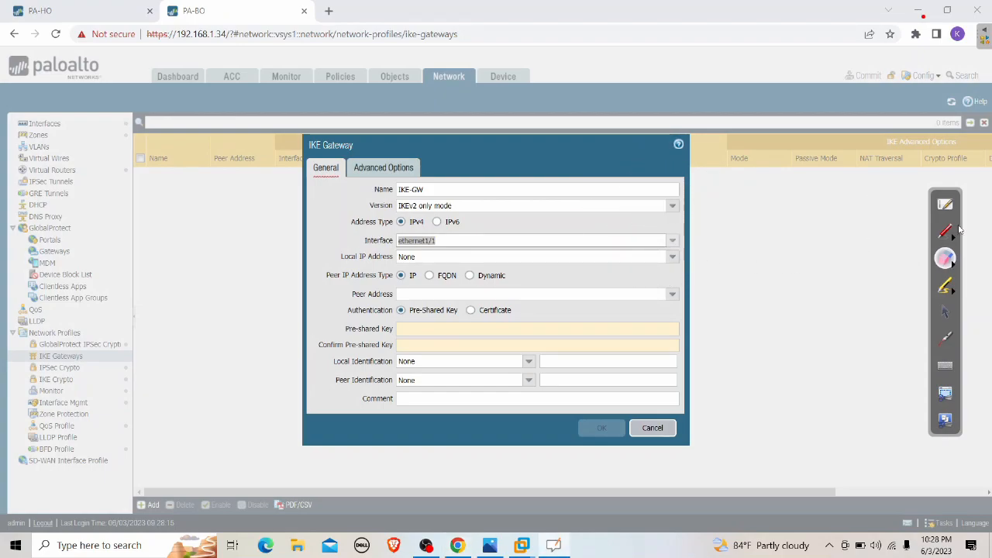
click(946, 312)
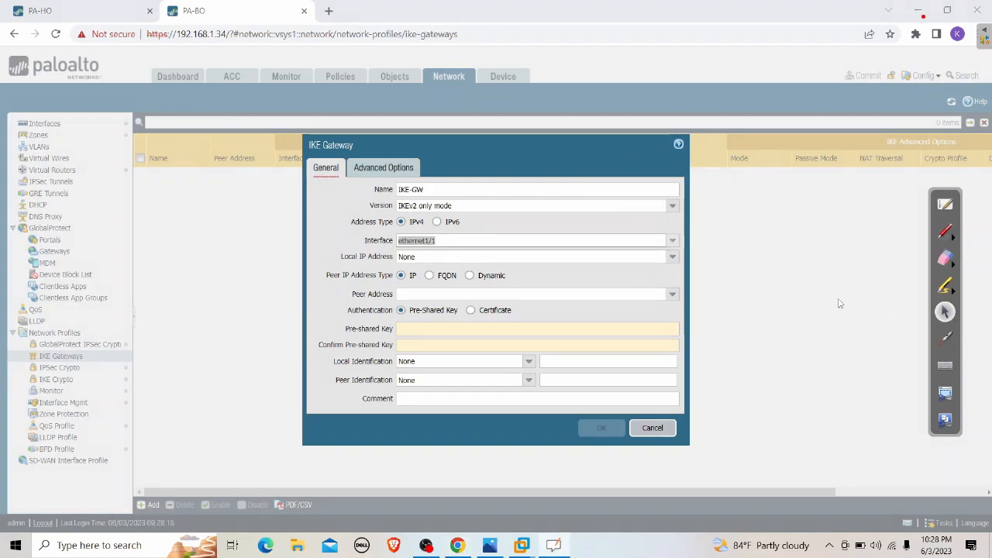
click(543, 258)
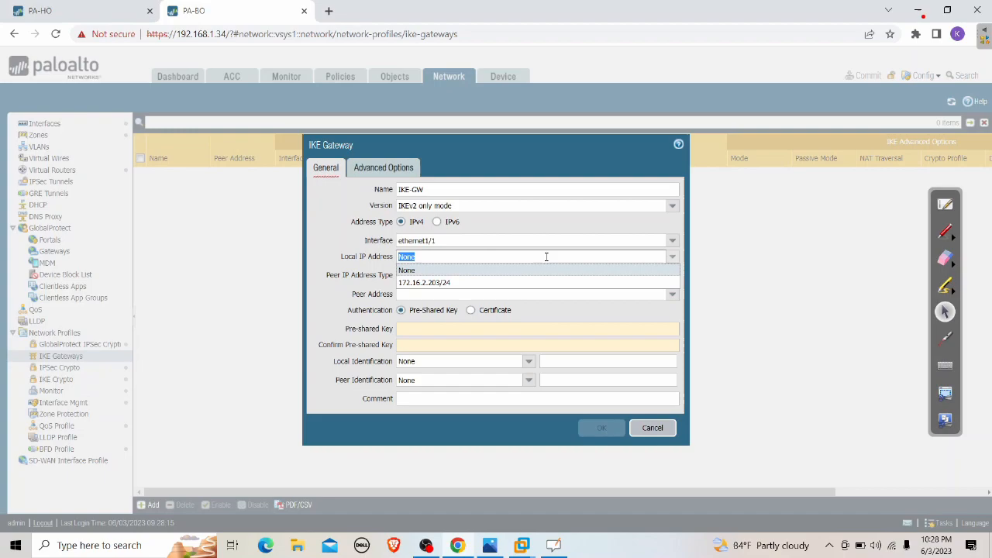
click(459, 284)
click(447, 294)
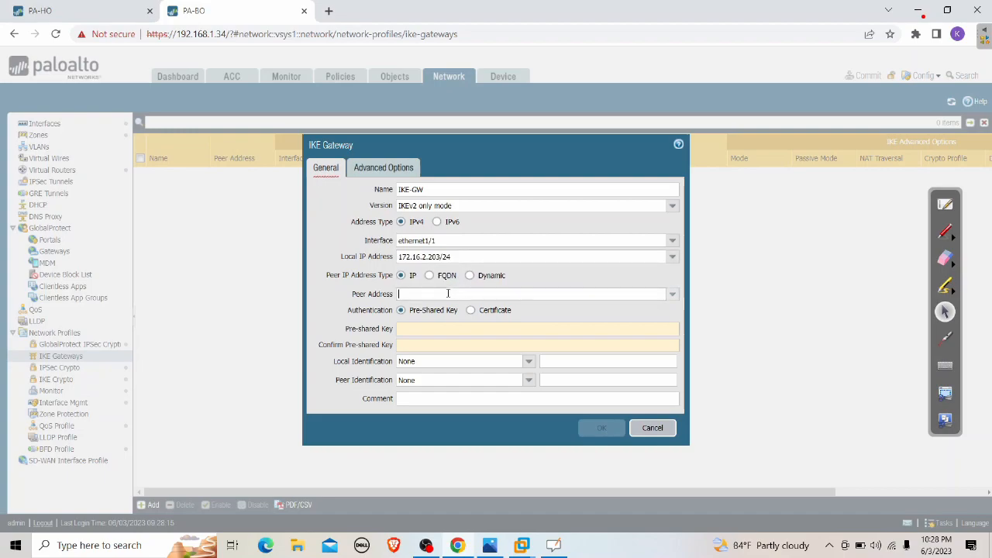
text(172.16)
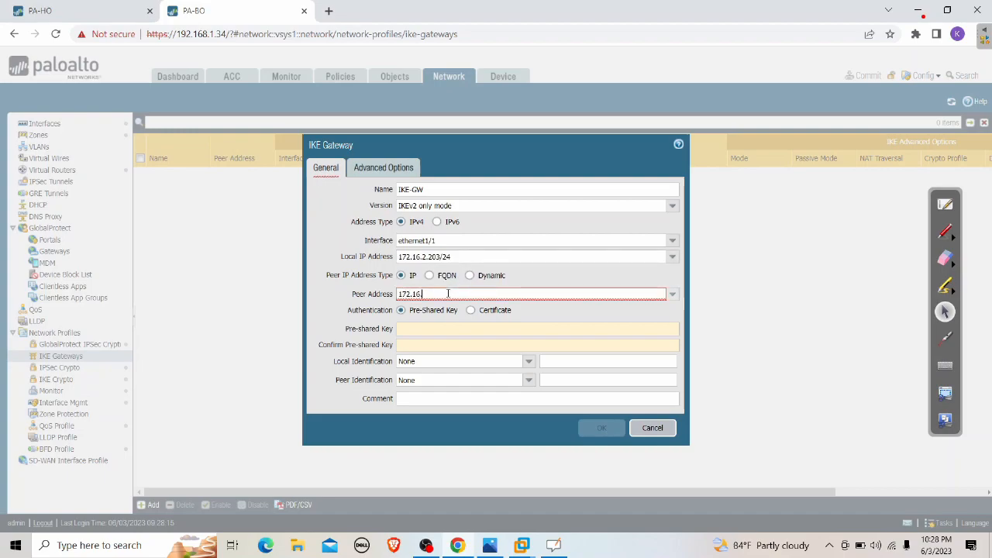
text(.1.203)
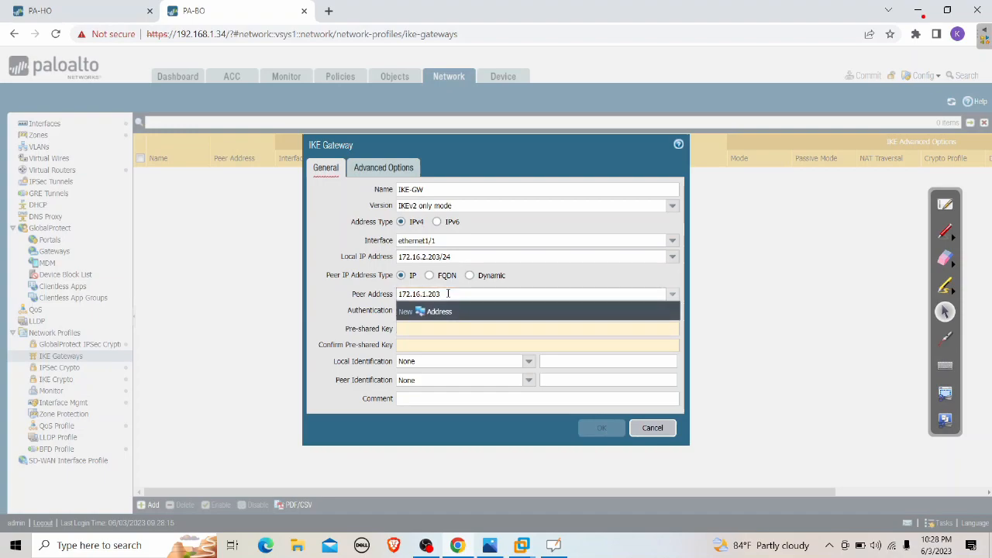
click(316, 308)
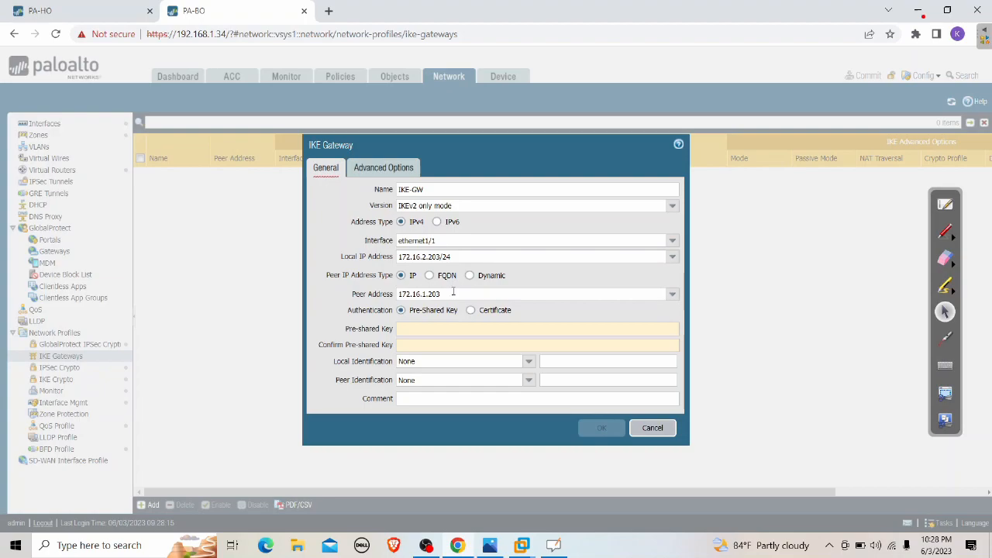
Confirm PA-HO's ethernet1/1 address under Network > Interfaces > Ethernet, then return to PA-BO
click(102, 14)
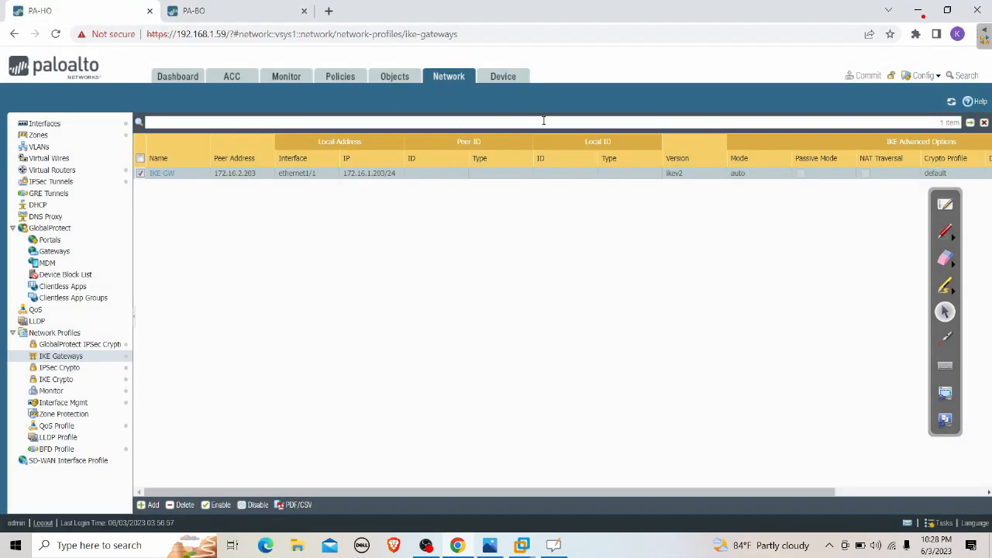
click(62, 135)
click(45, 124)
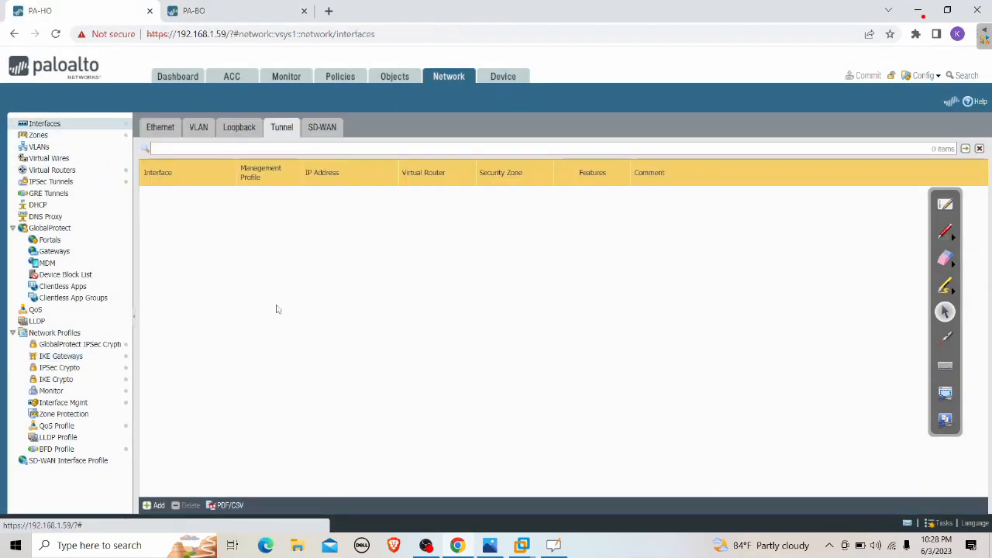
click(161, 127)
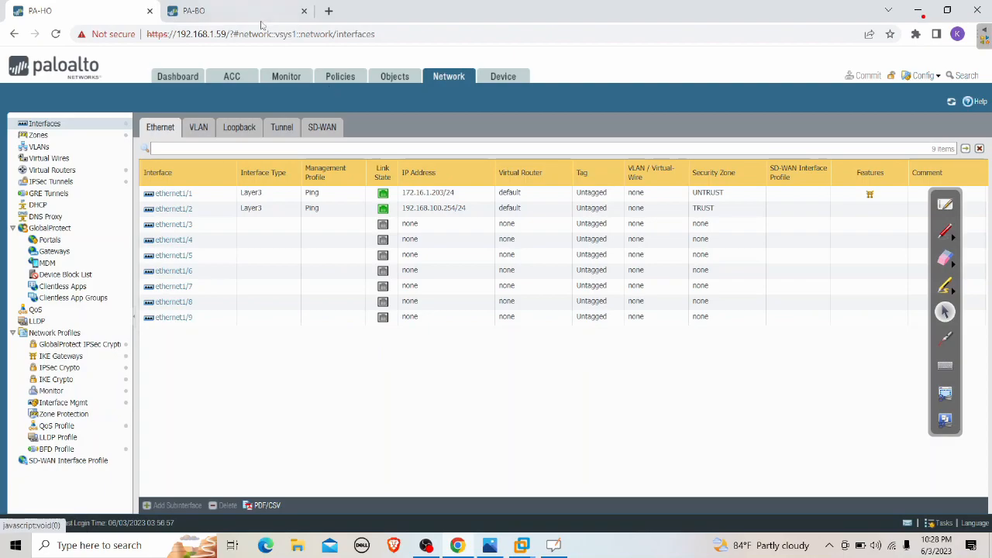
click(232, 11)
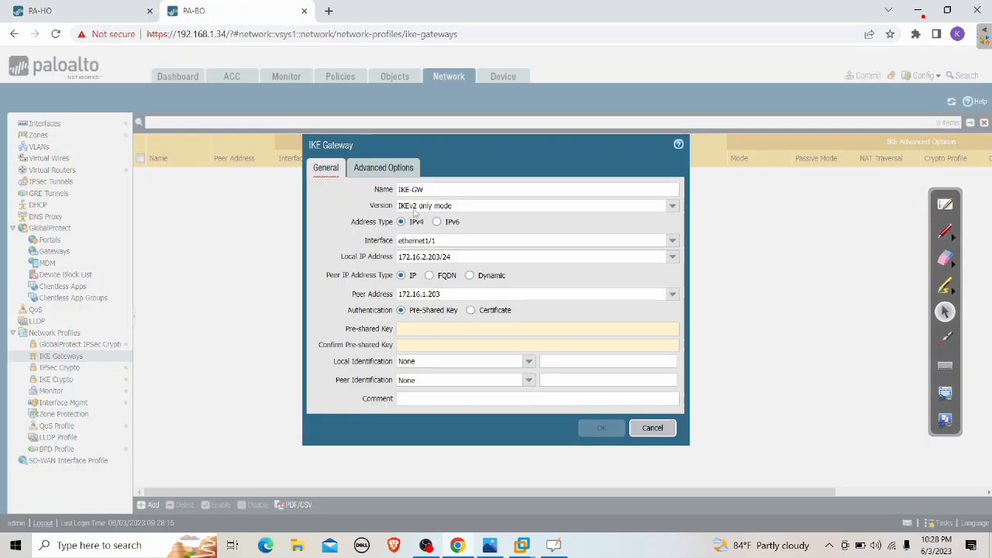
Enter and confirm the pre-shared key, review Advanced Options, and save IKE-GW
click(441, 328)
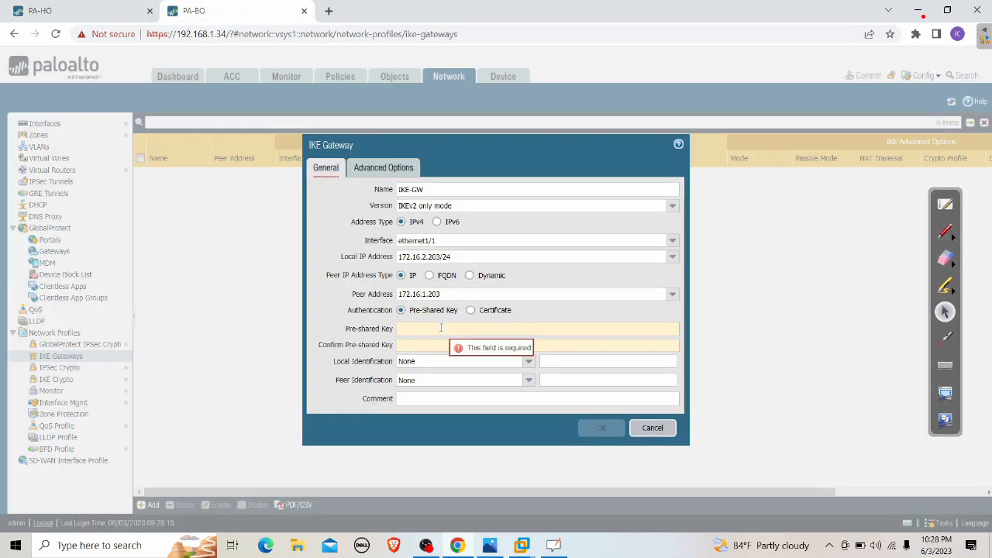
text(*********)
key(Tab)
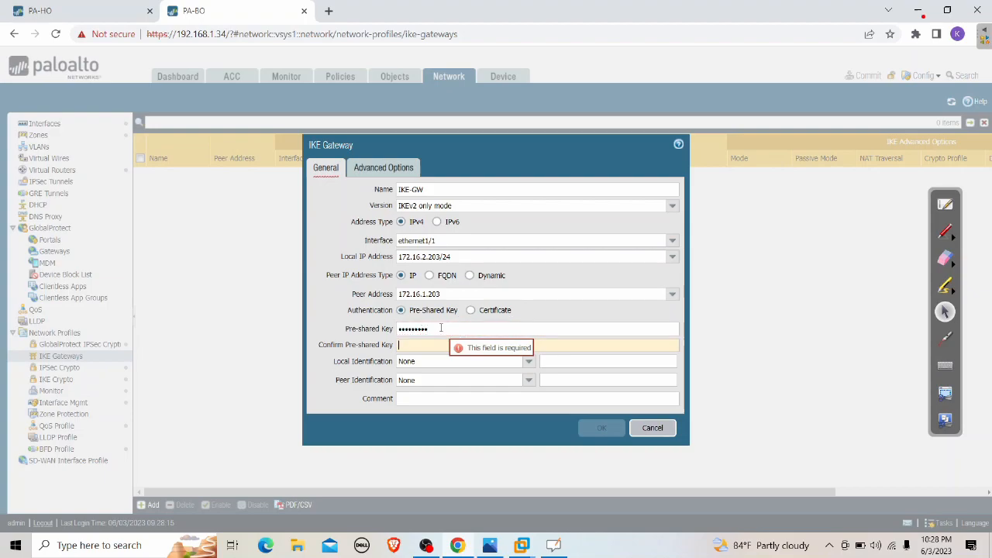
text(*********)
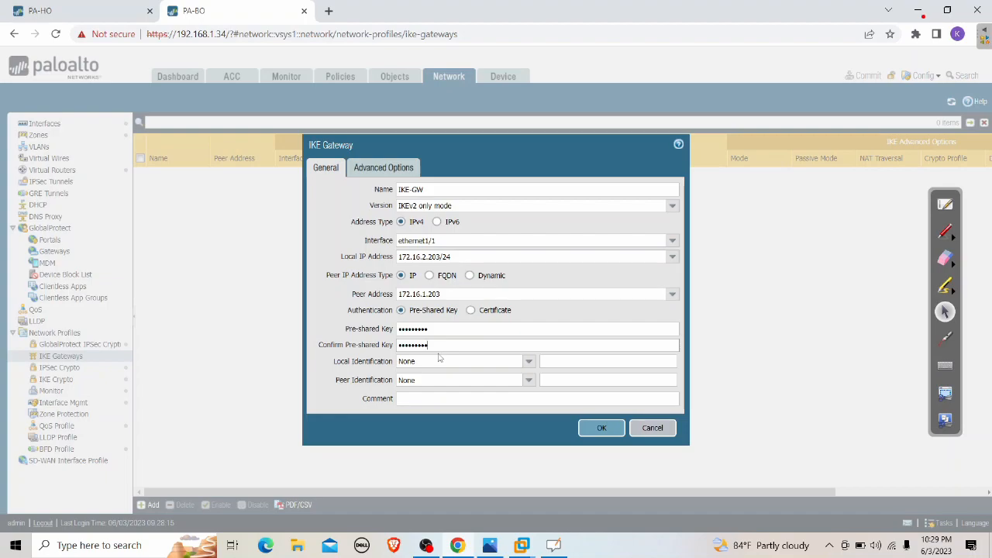
click(391, 169)
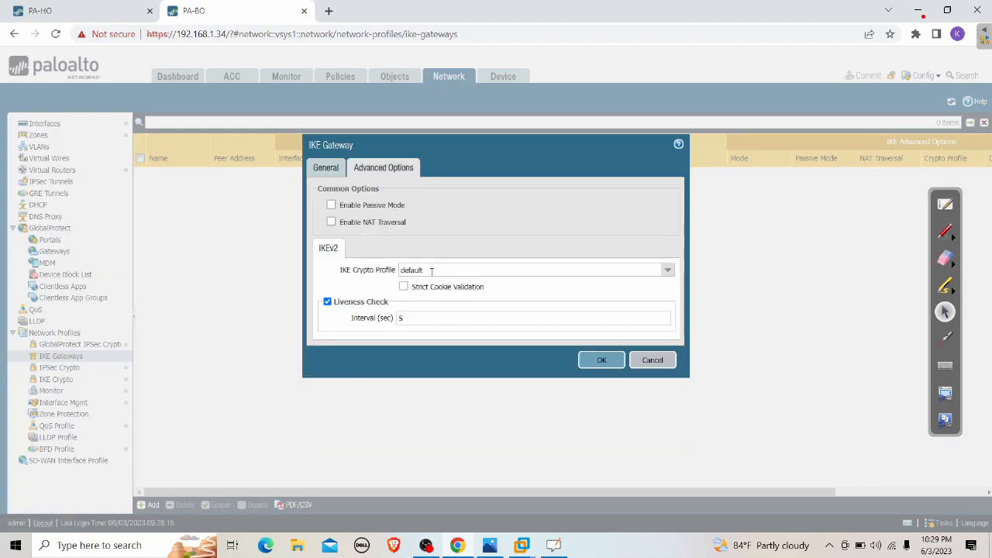
click(594, 364)
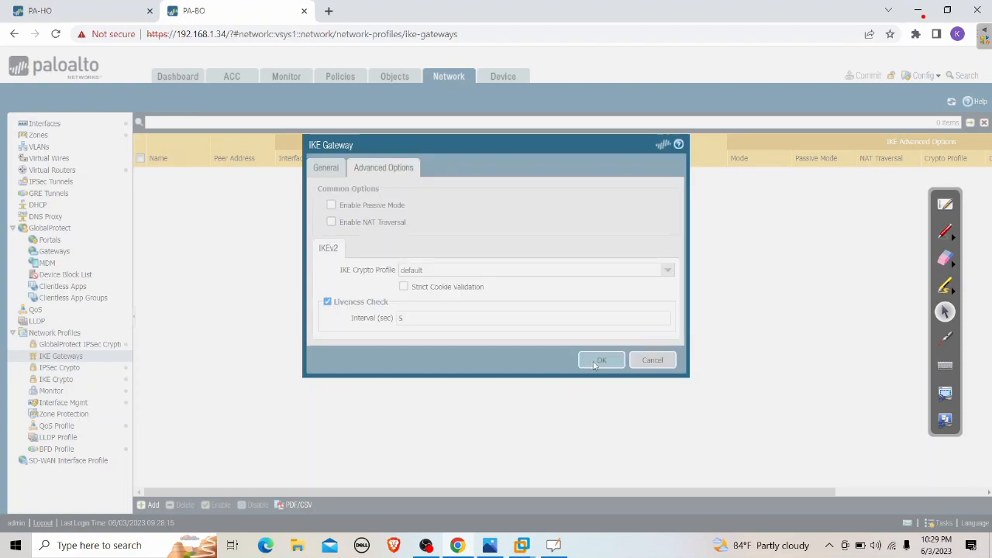
Add an IPSec tunnel named 'IPSec' and begin a new tunnel interface instead of tunnel.1
click(68, 181)
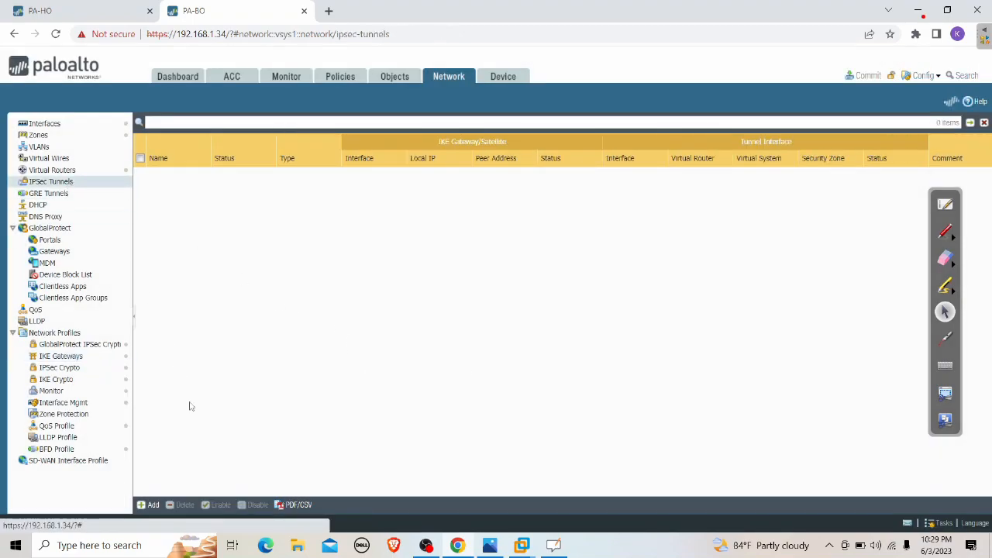
click(150, 504)
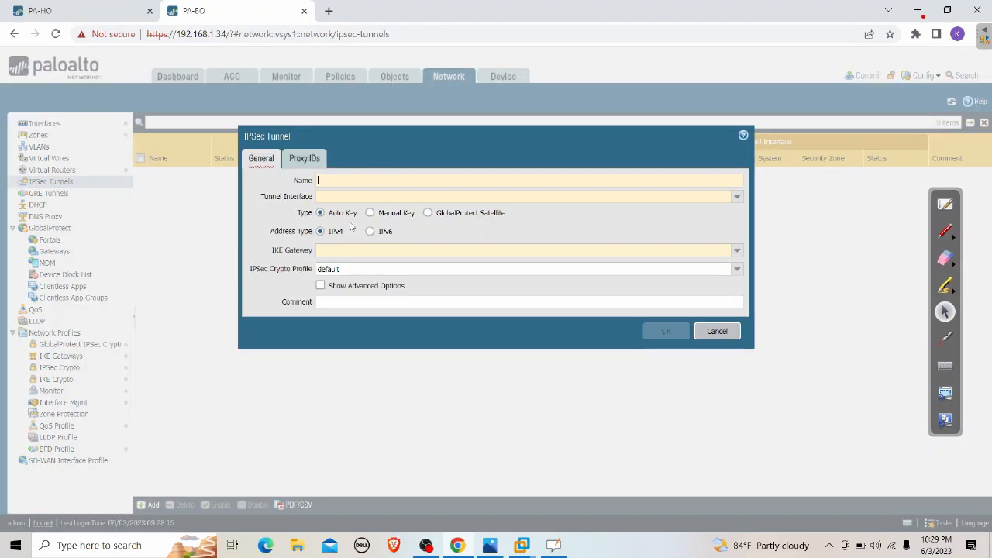
click(353, 181)
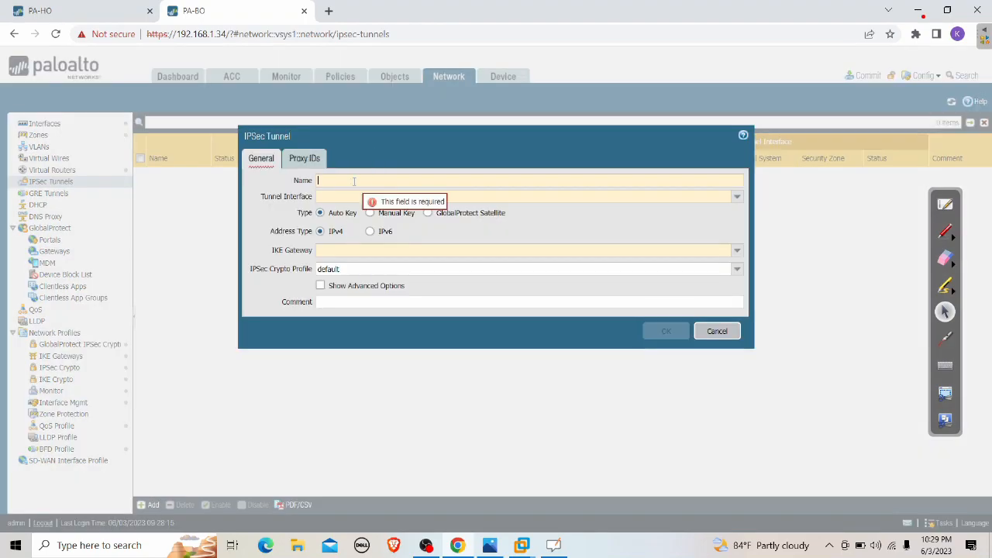
text(IPSec)
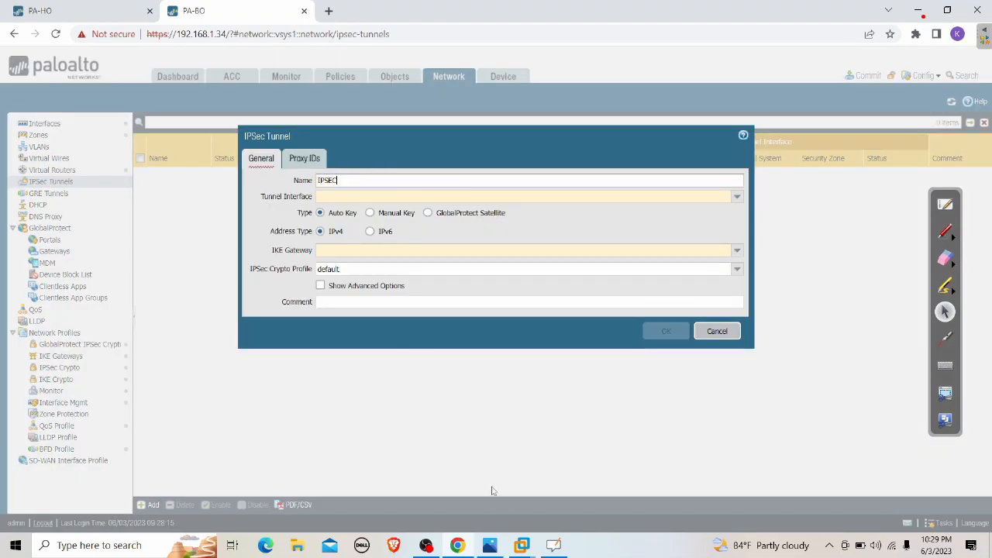
click(735, 196)
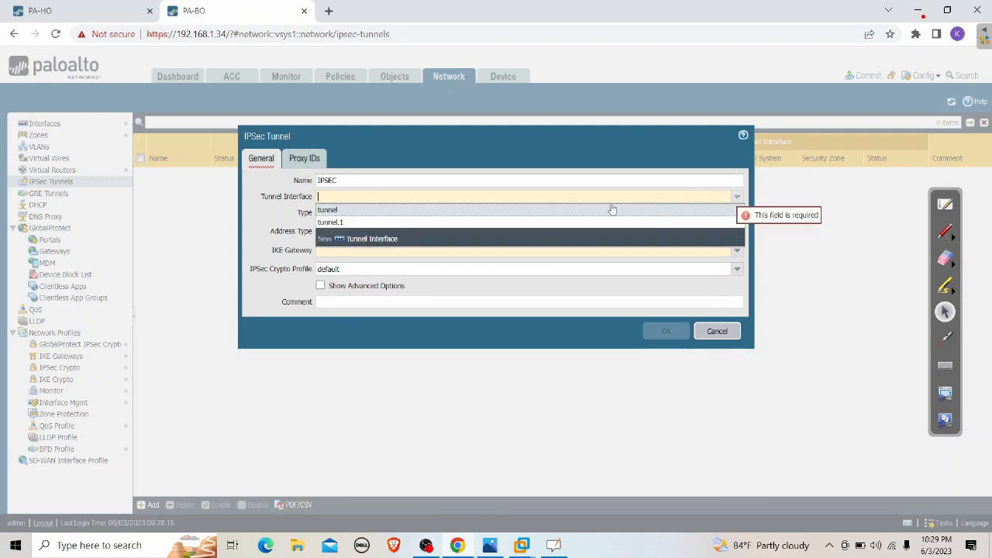
click(349, 224)
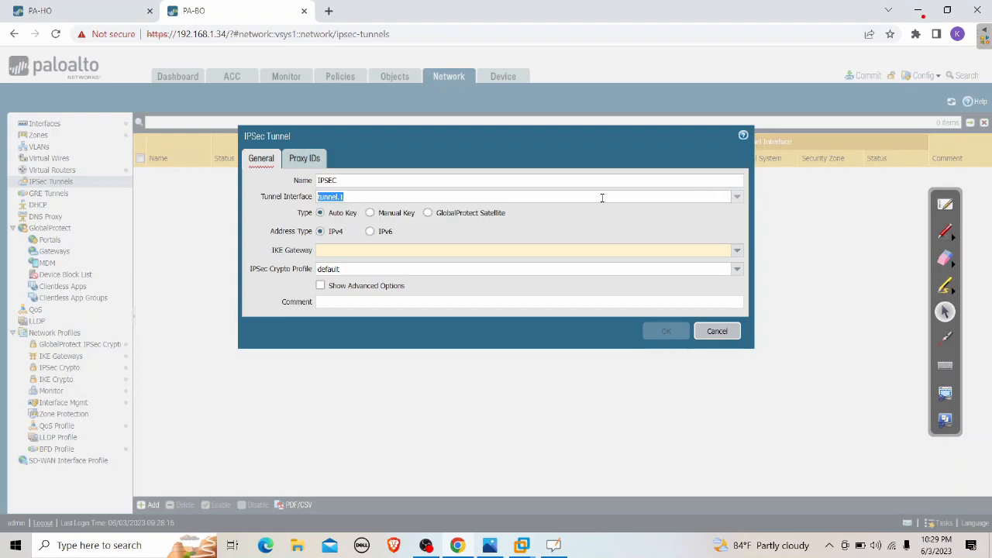
click(738, 197)
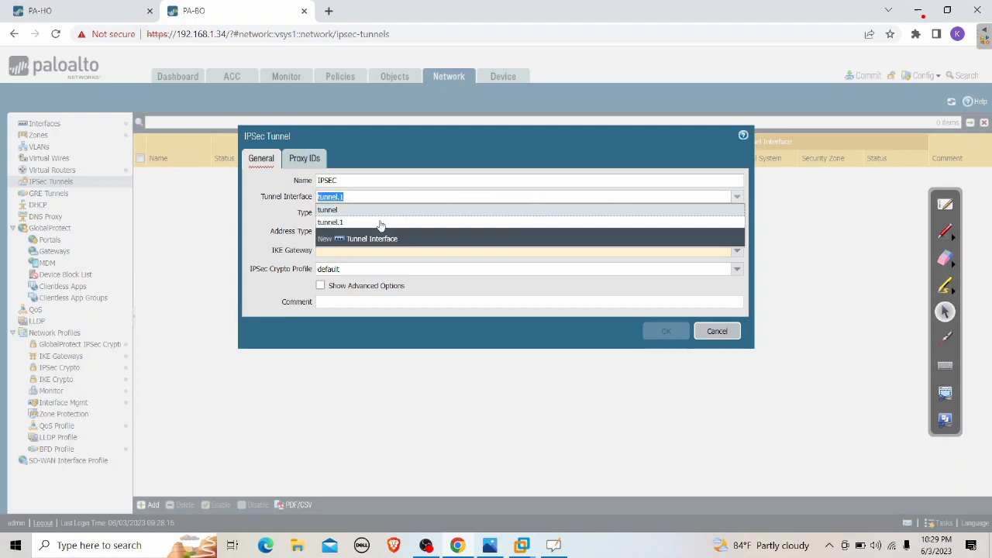
click(372, 239)
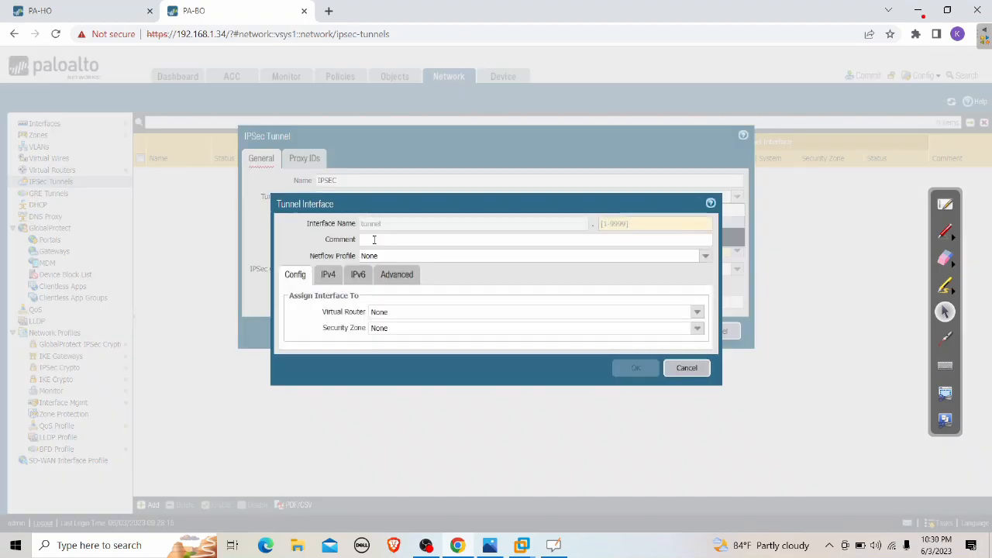
Number the new interface tunnel.2, place it in the default router and IPSEC zone, and save
click(640, 225)
text(2)
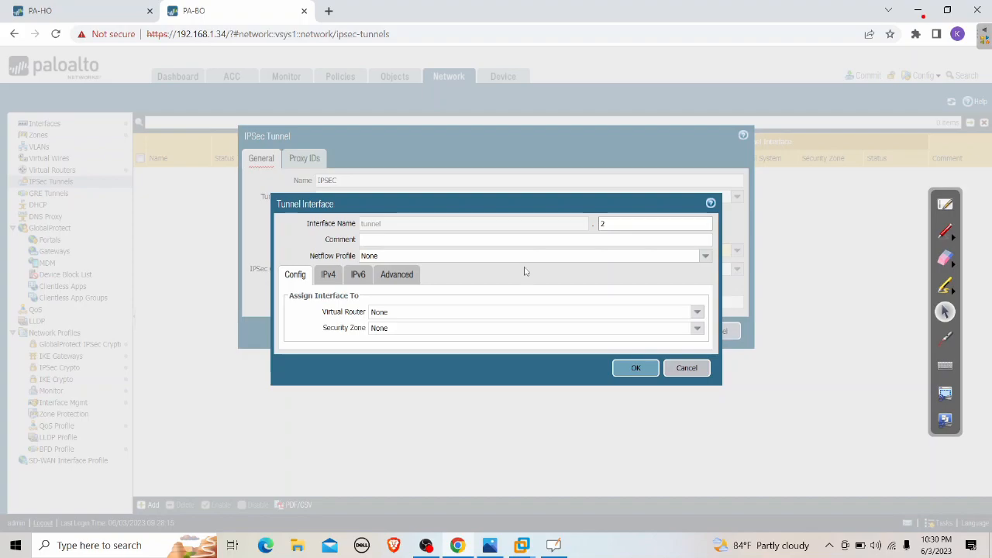
click(698, 311)
click(534, 337)
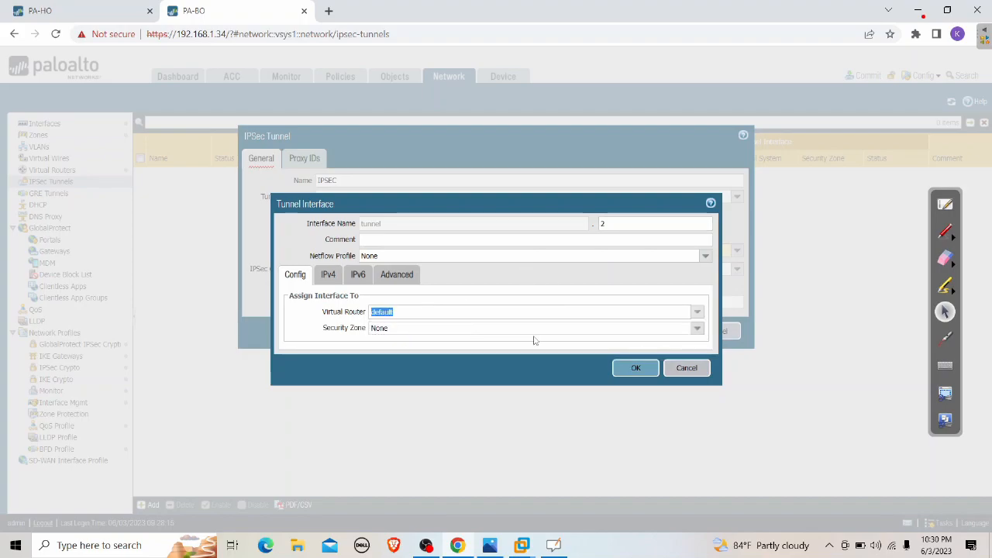
click(698, 330)
click(399, 353)
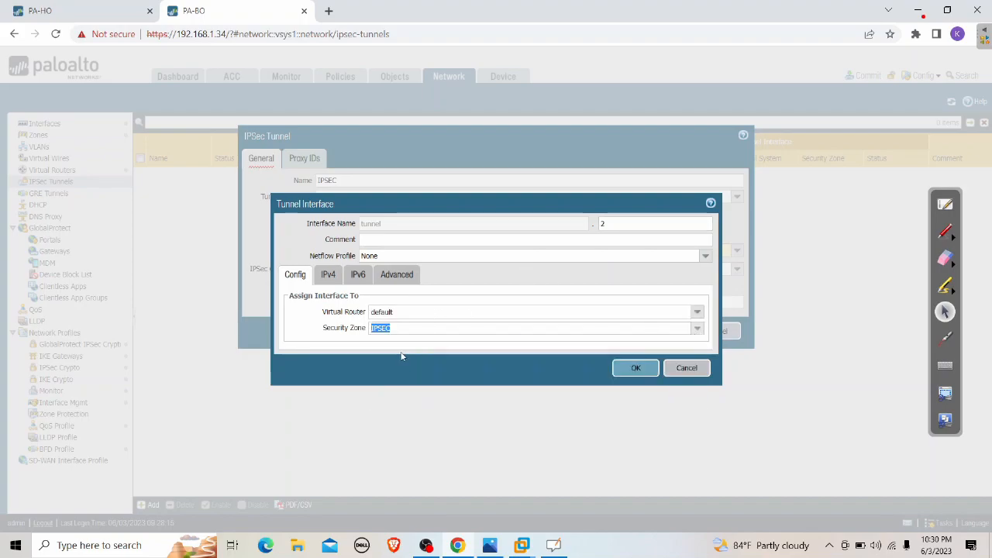
click(407, 388)
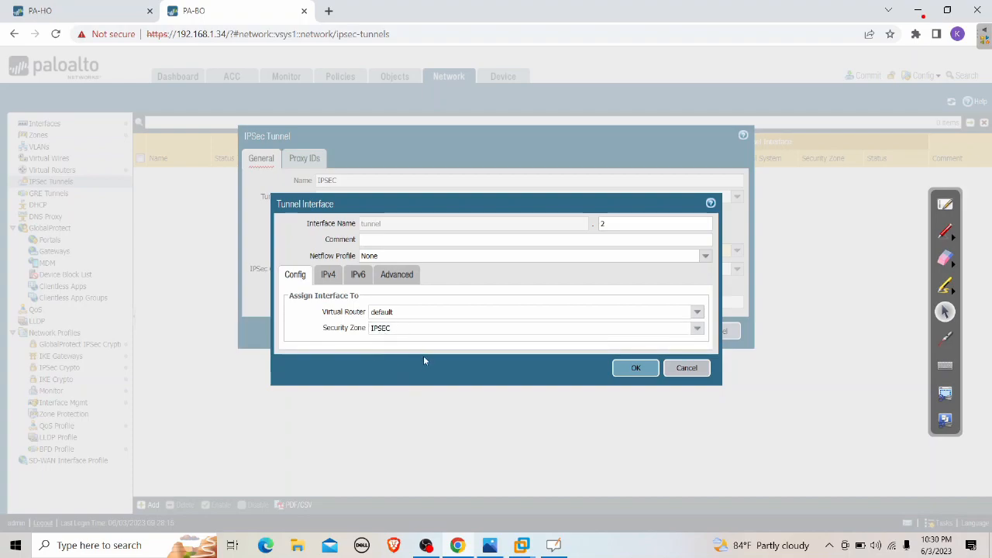
click(697, 328)
click(403, 395)
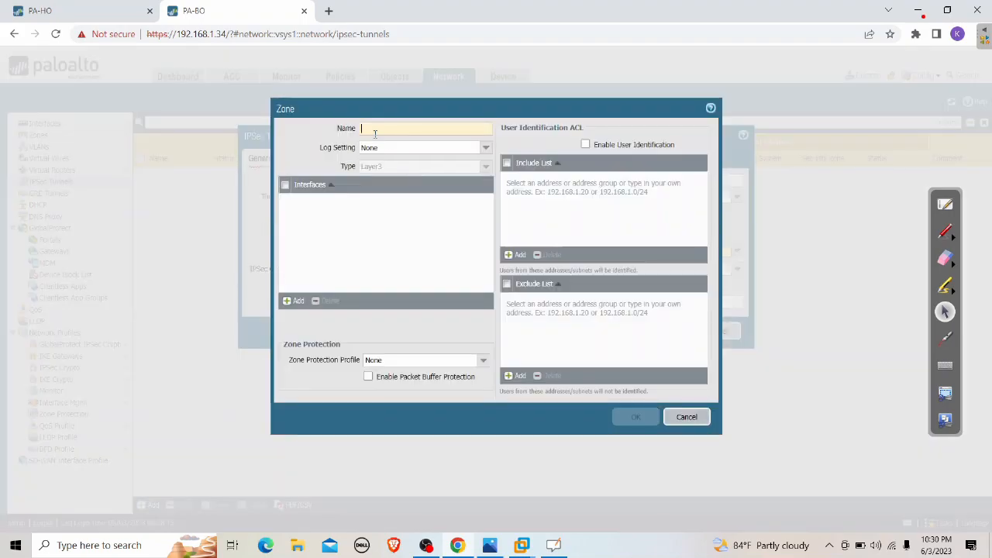
click(378, 131)
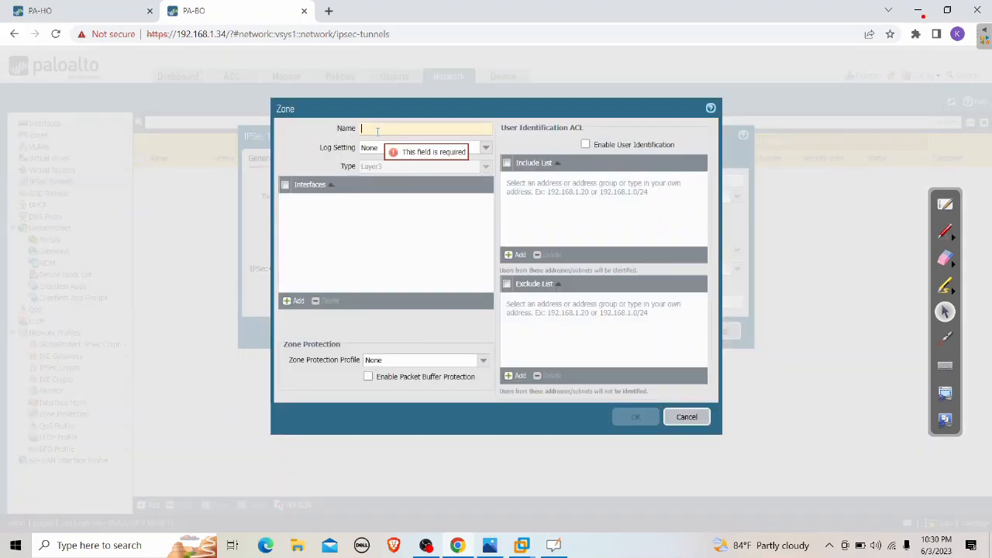
click(687, 418)
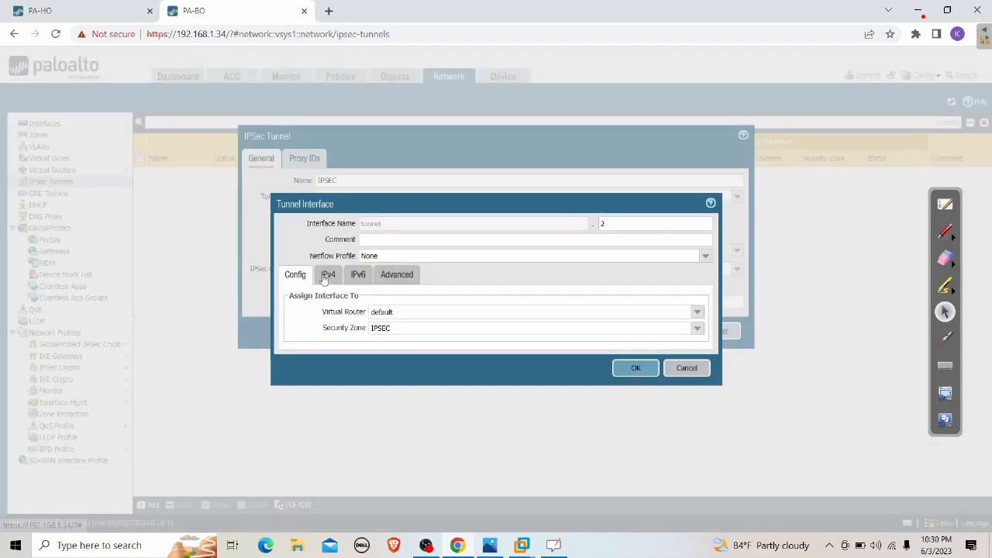
click(637, 369)
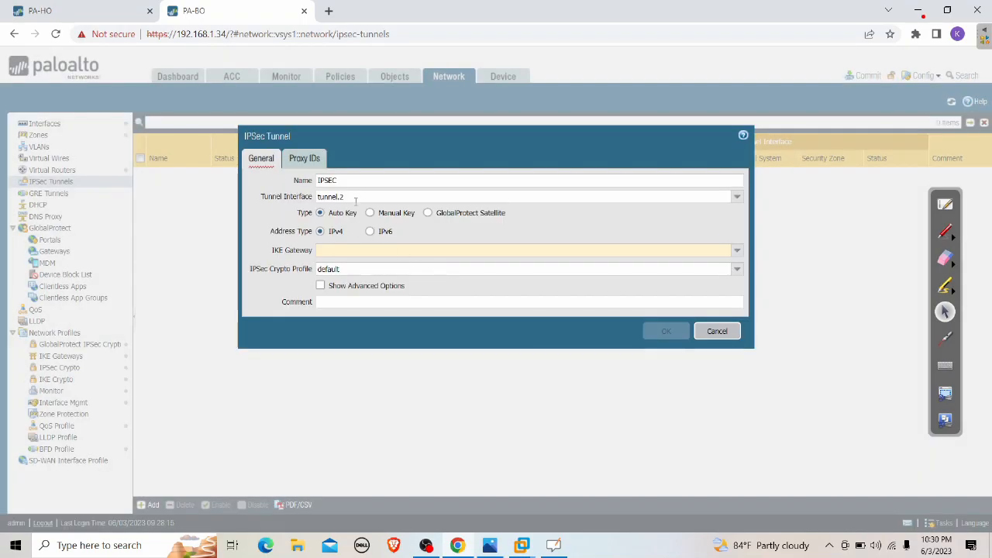
Choose IKE-GW as the tunnel's gateway, glance at Proxy IDs, and save the IPSEC tunnel
click(570, 250)
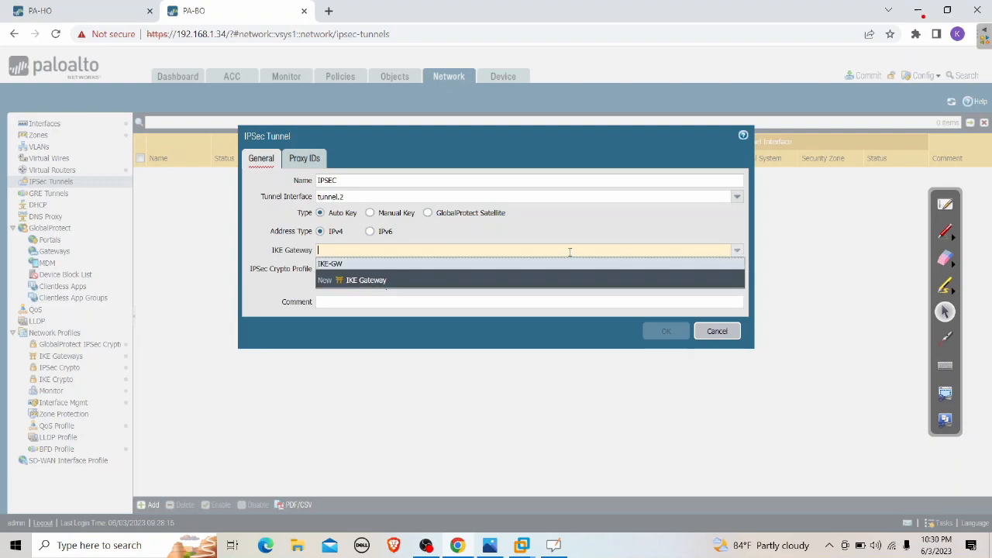
click(340, 264)
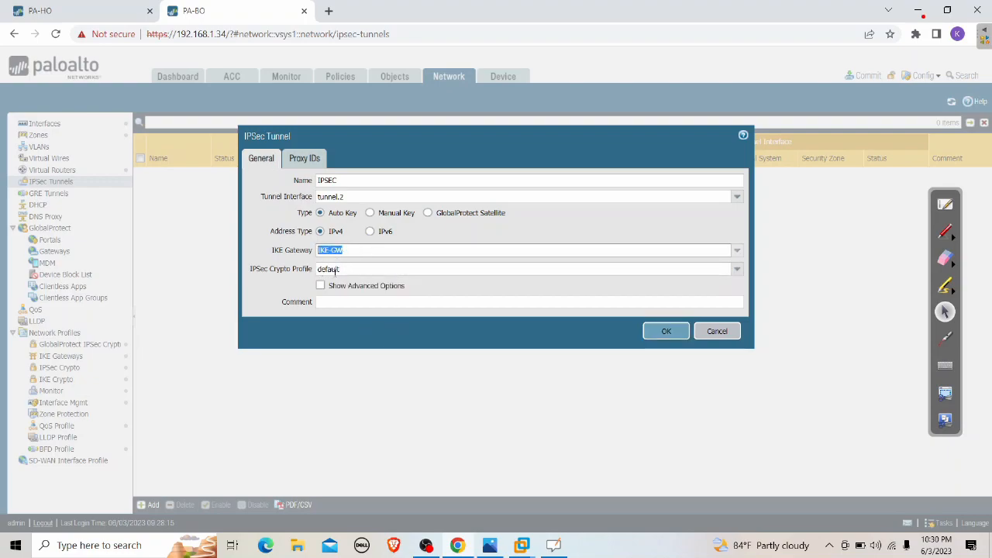
click(371, 322)
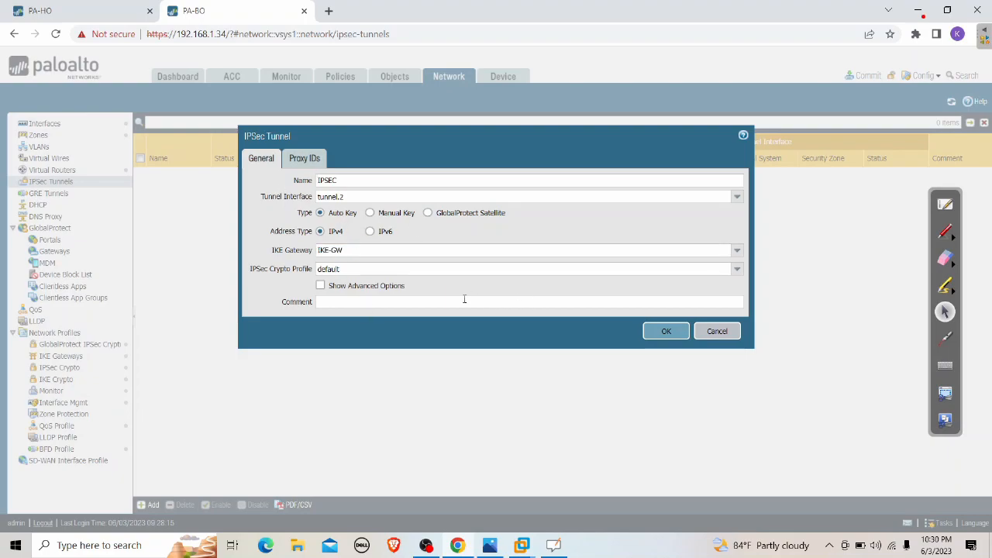
click(307, 161)
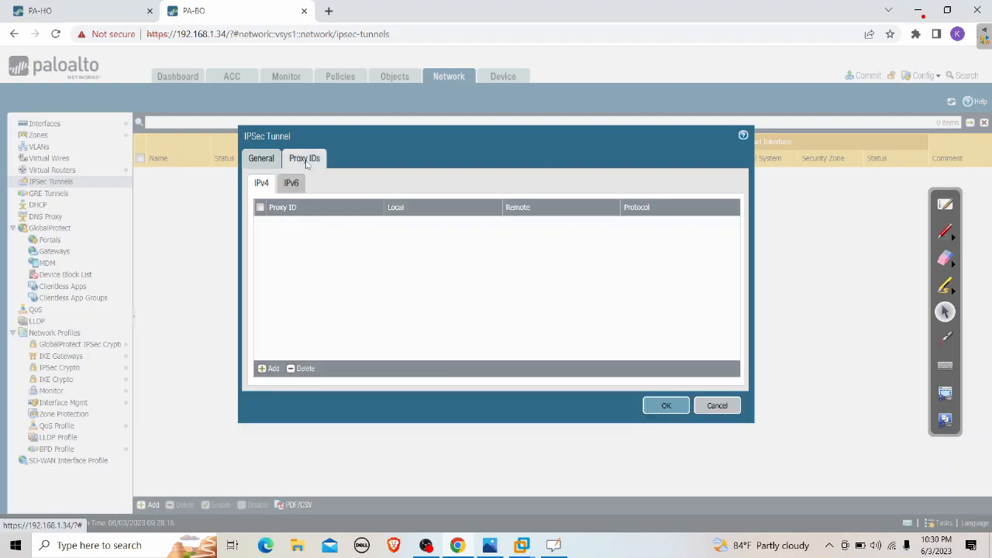
click(252, 162)
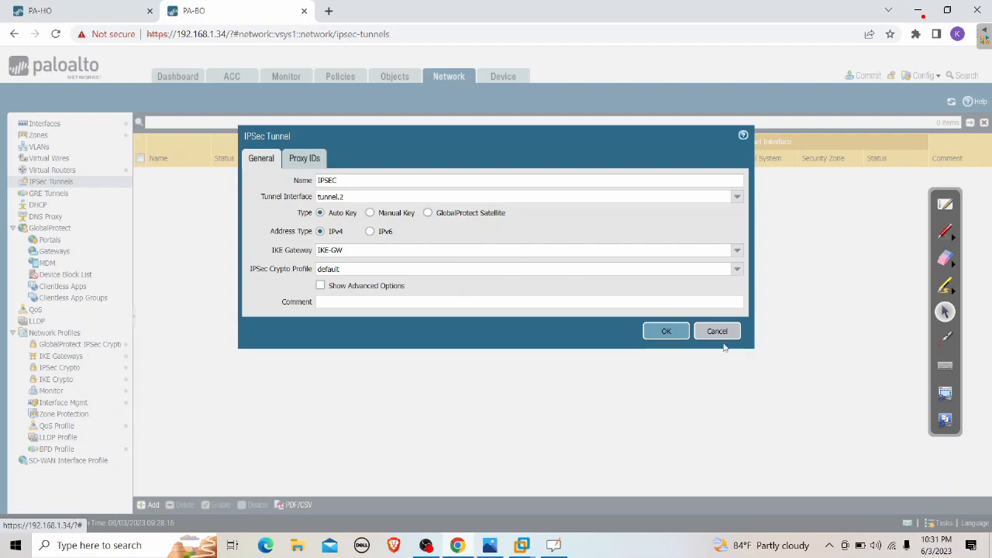
click(665, 333)
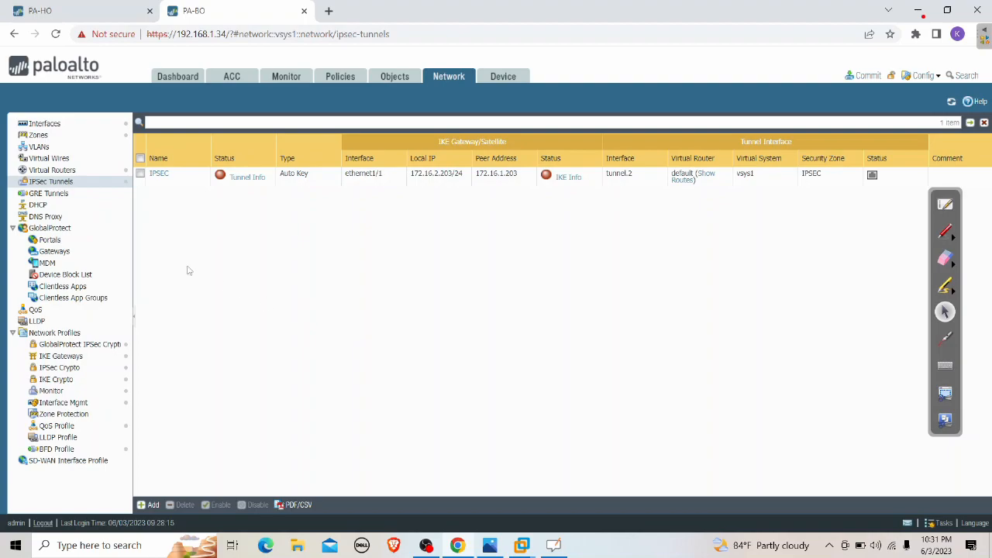
Start static route IPSEC on the default virtual router with destination 192.168.100.0/24
click(62, 170)
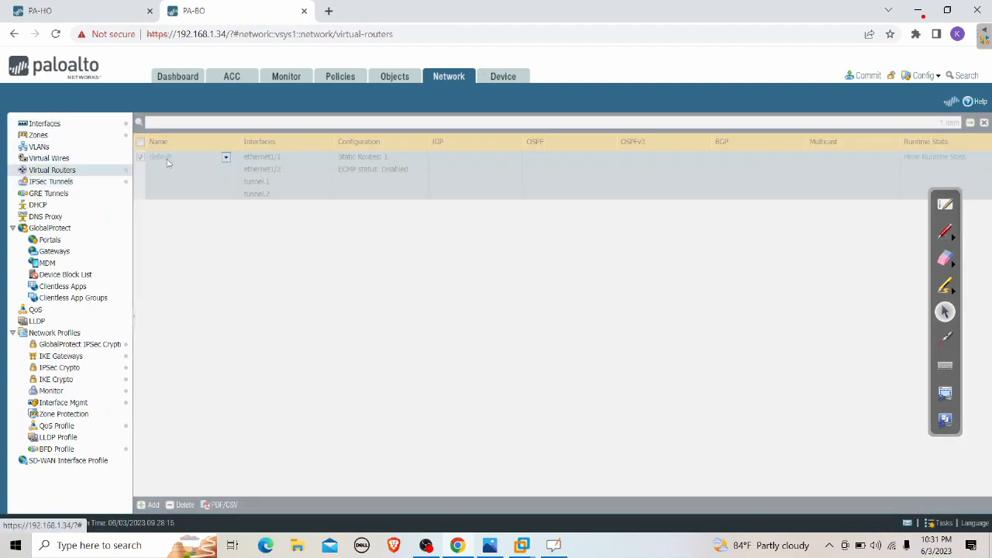
click(160, 157)
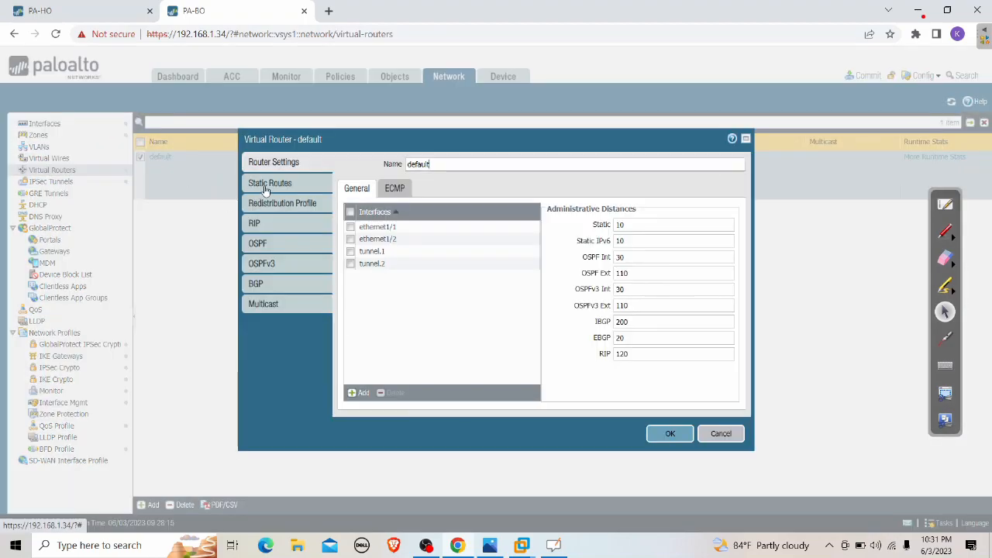
click(269, 182)
click(358, 396)
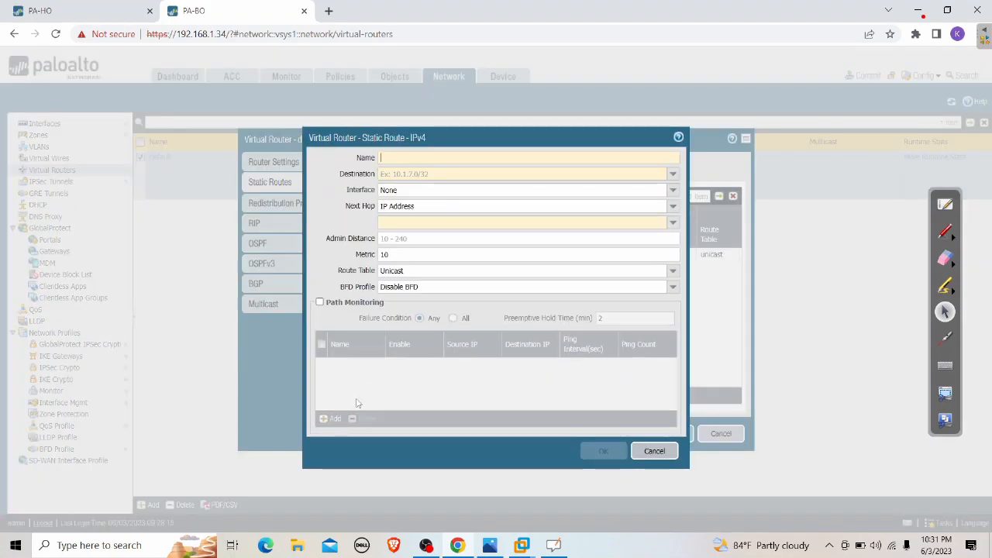
text(IPSEC)
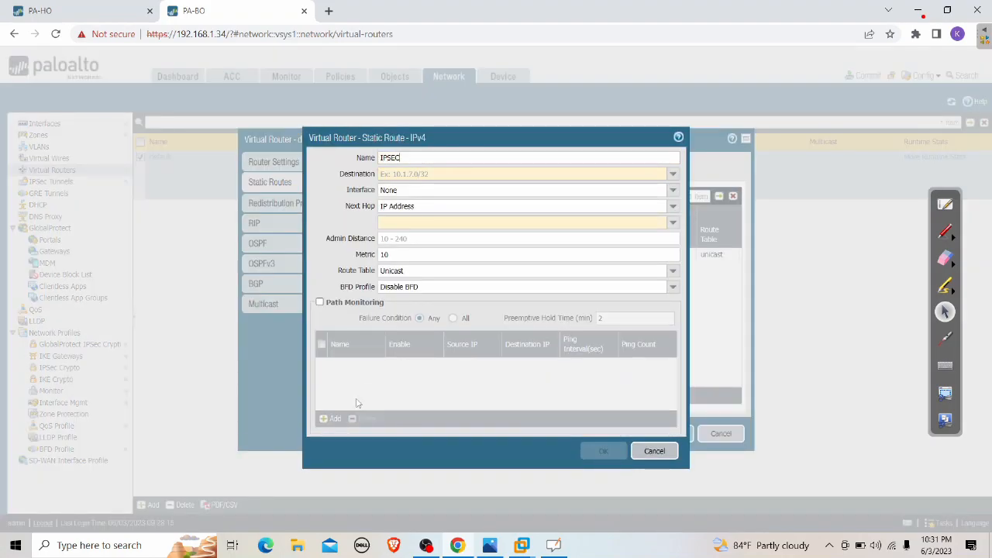
key(Tab)
text(192)
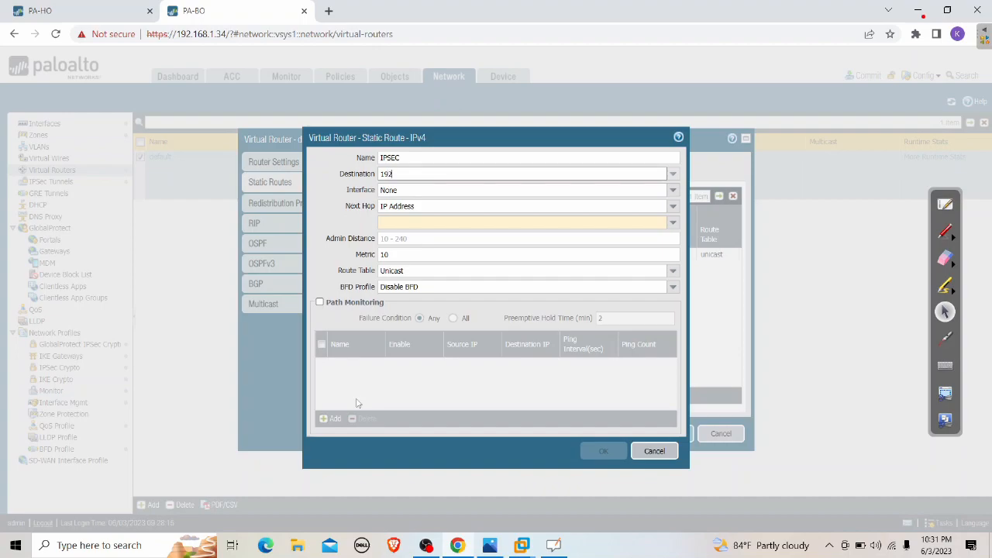
text(.168.100.0/24)
click(338, 213)
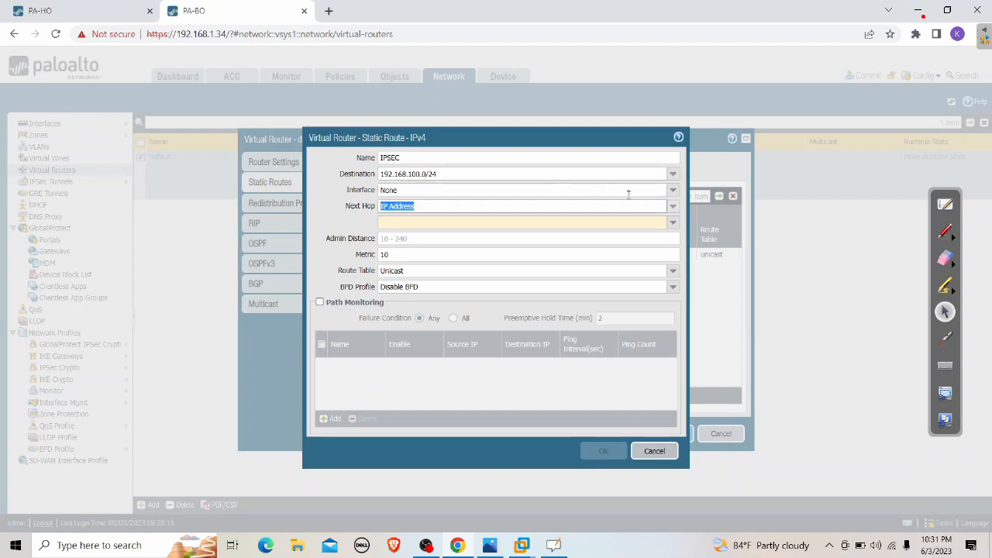
Route it out tunnel.2 with next hop None, save the router, and open Commit
click(673, 194)
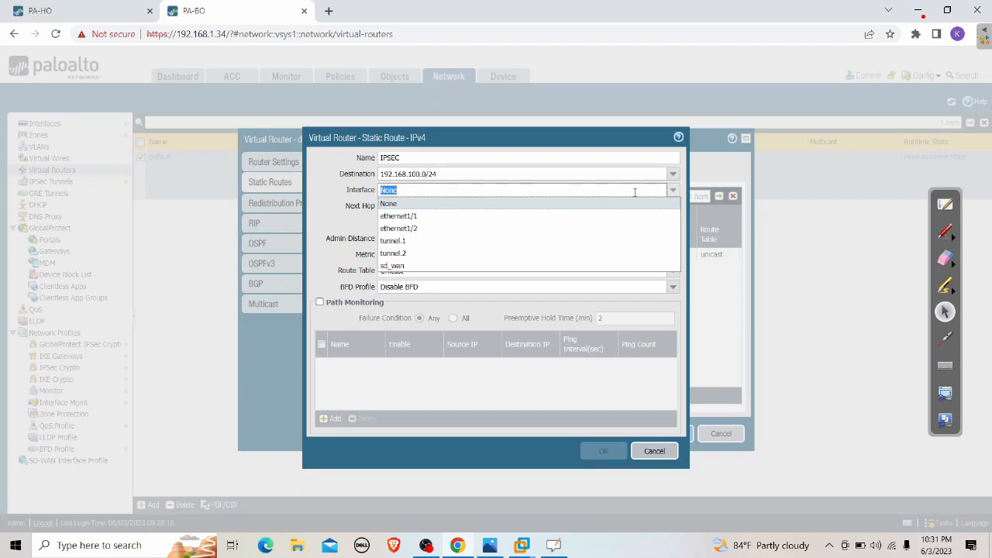
click(403, 253)
key(Tab)
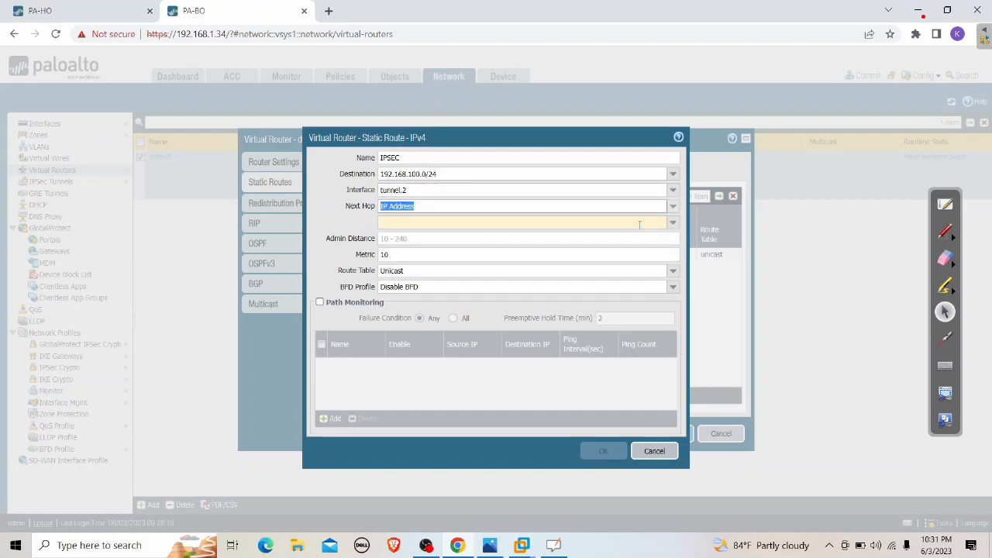
click(672, 206)
click(400, 268)
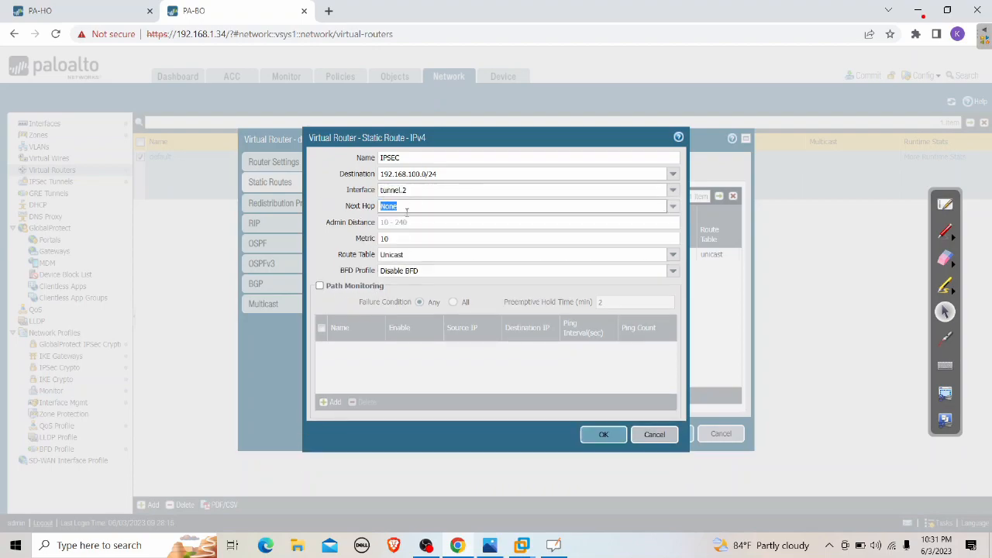
click(603, 433)
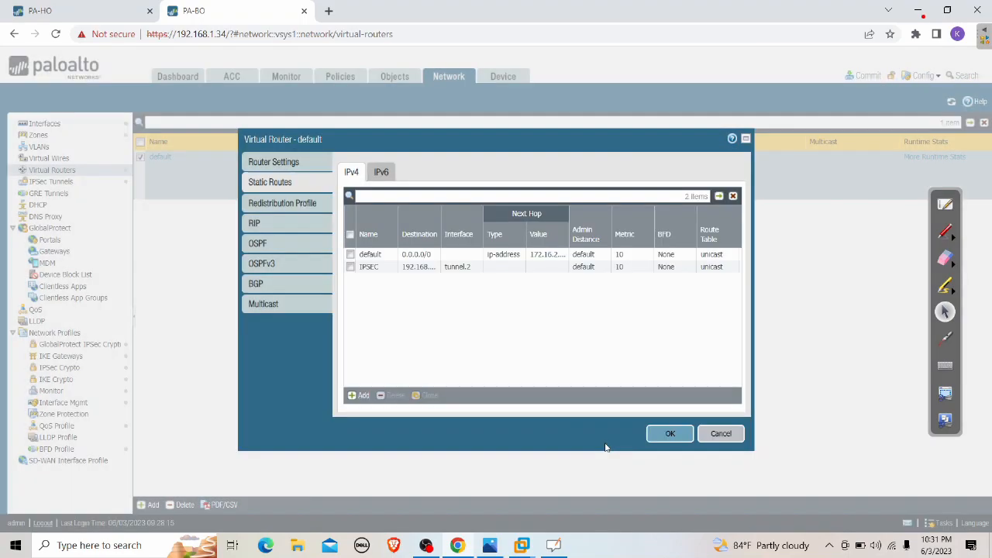
click(668, 436)
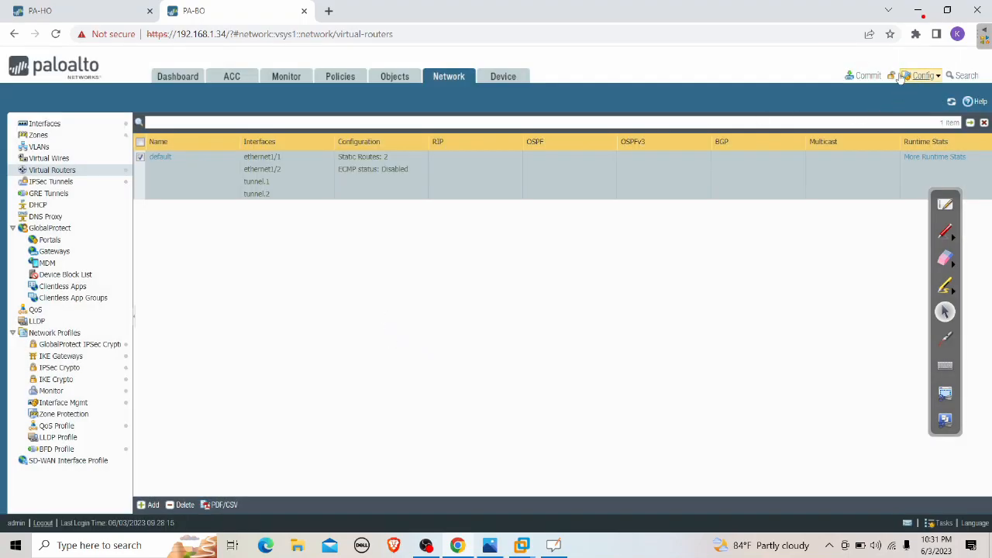
click(866, 76)
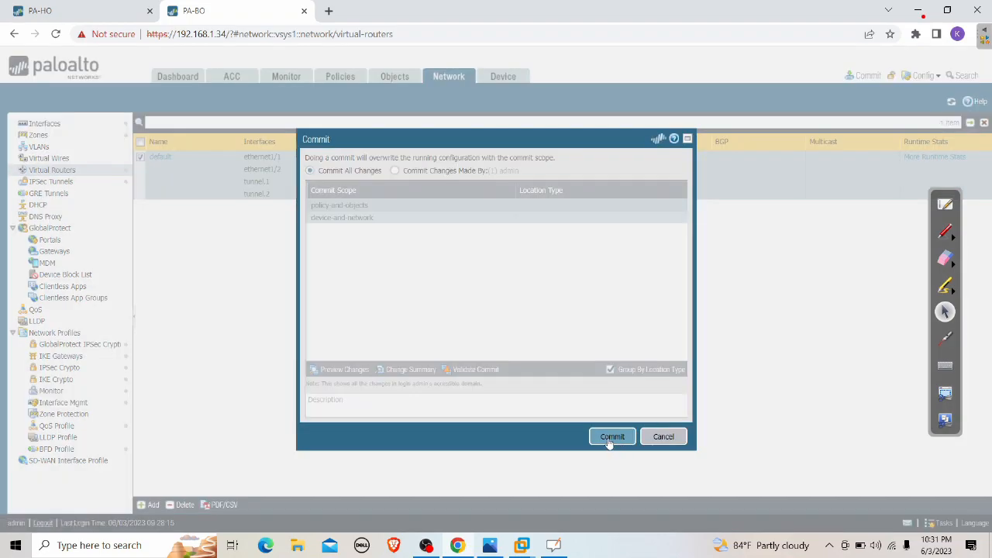
Commit PA-BO's changes and review PA-HO's IPSEC tunnel and IKE gateways
click(607, 436)
click(110, 10)
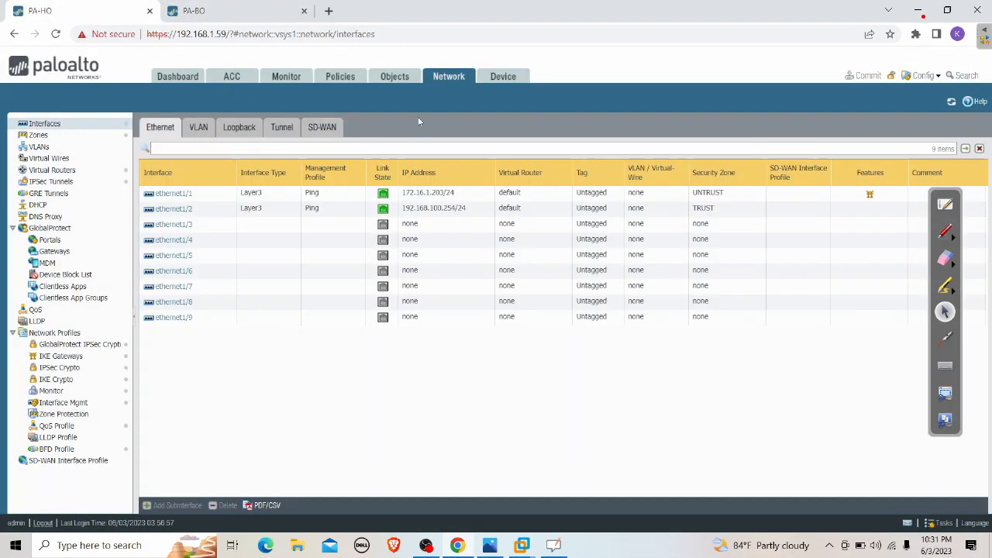
click(49, 158)
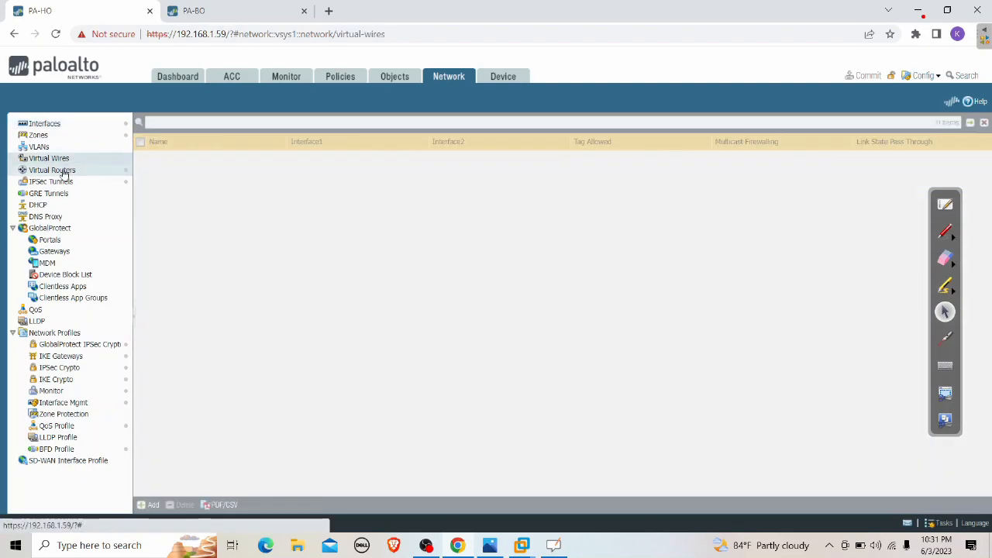
click(51, 181)
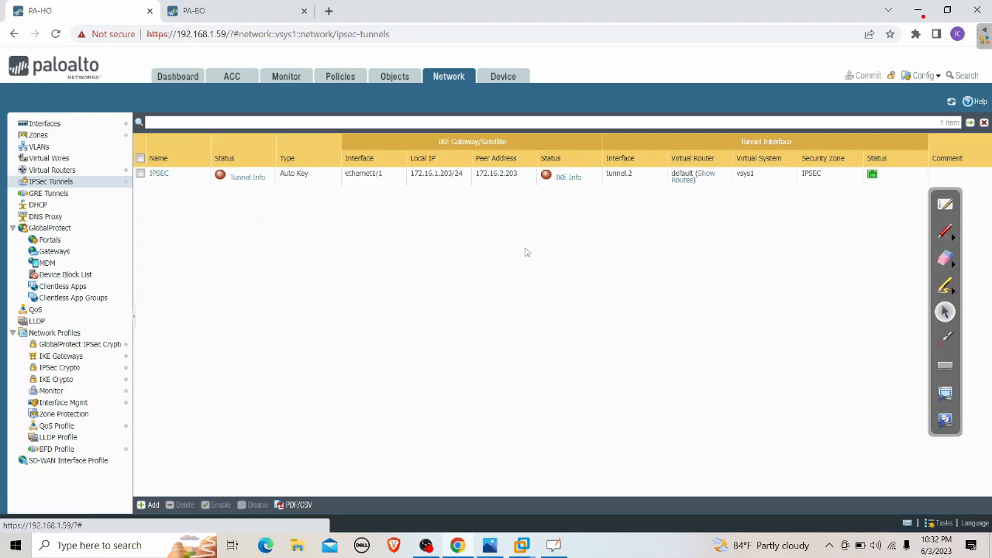
click(177, 179)
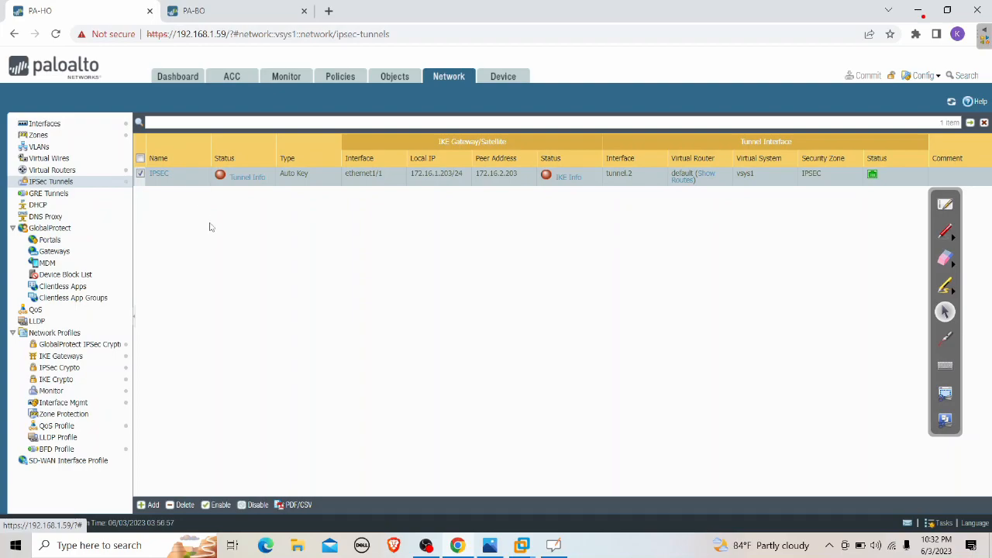
click(81, 357)
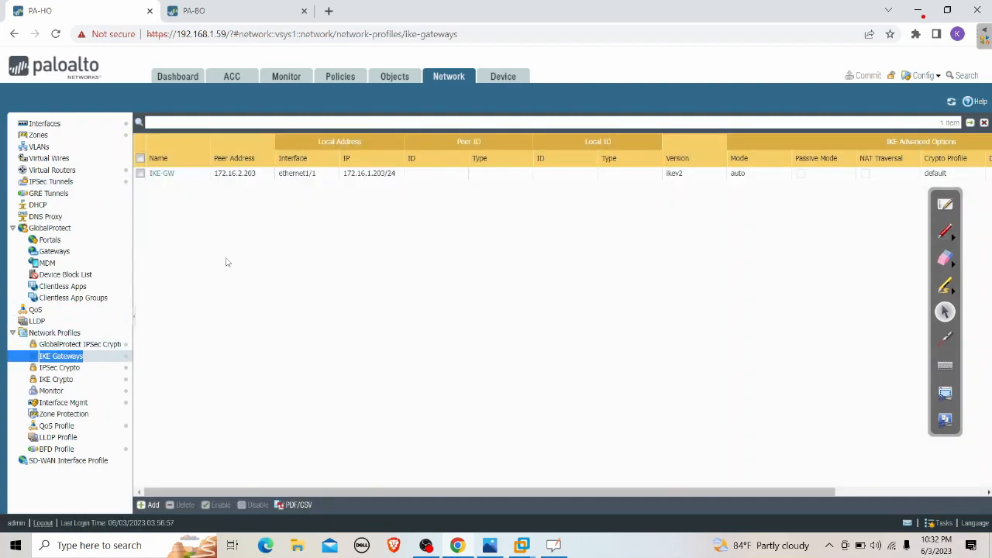
Check PA-BO's commit progress, then switch to the INTERNET virtual machine in VMware
key(ctrl+Tab)
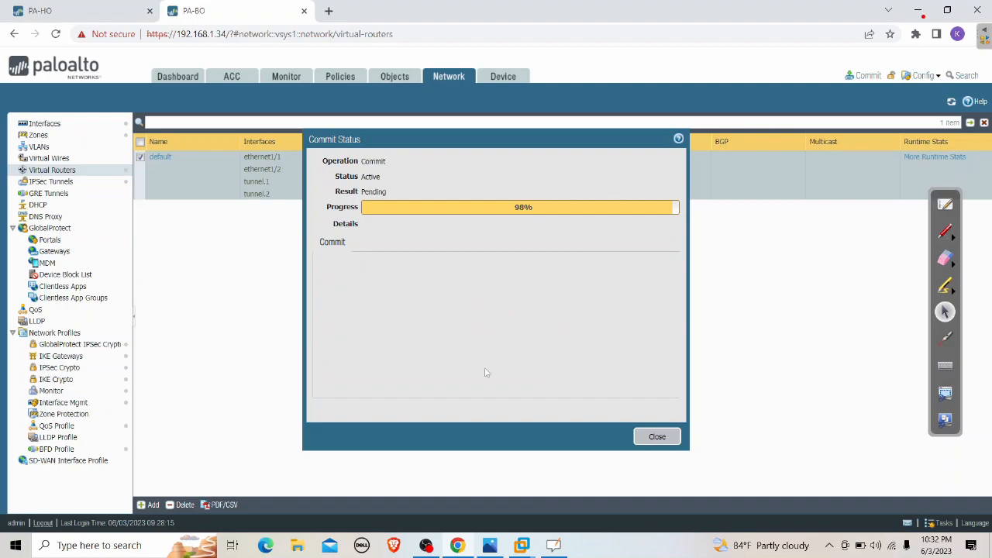
click(526, 548)
click(554, 459)
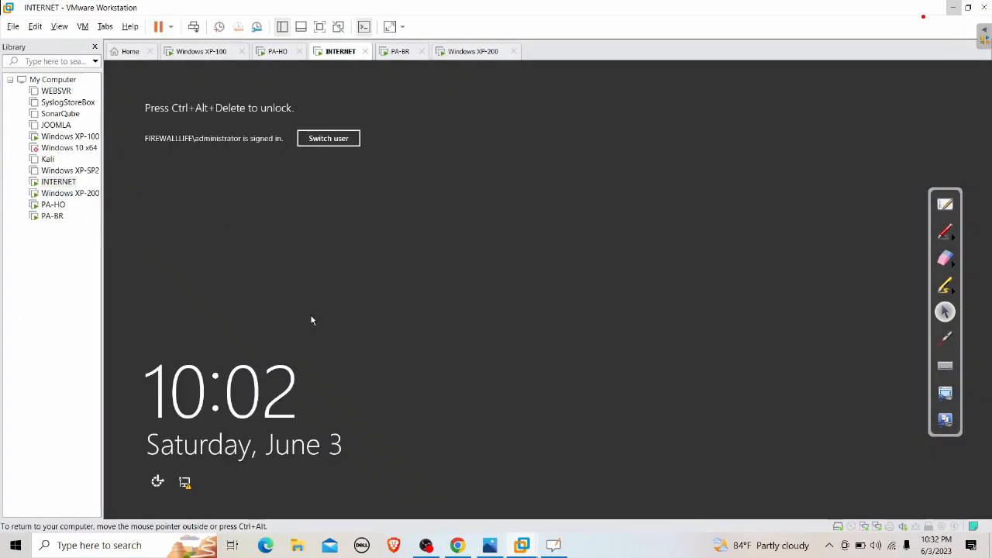
Unlock the INTERNET server with the administrator password, retrying once, and launch Wireshark
key(ctrl+alt+Insert)
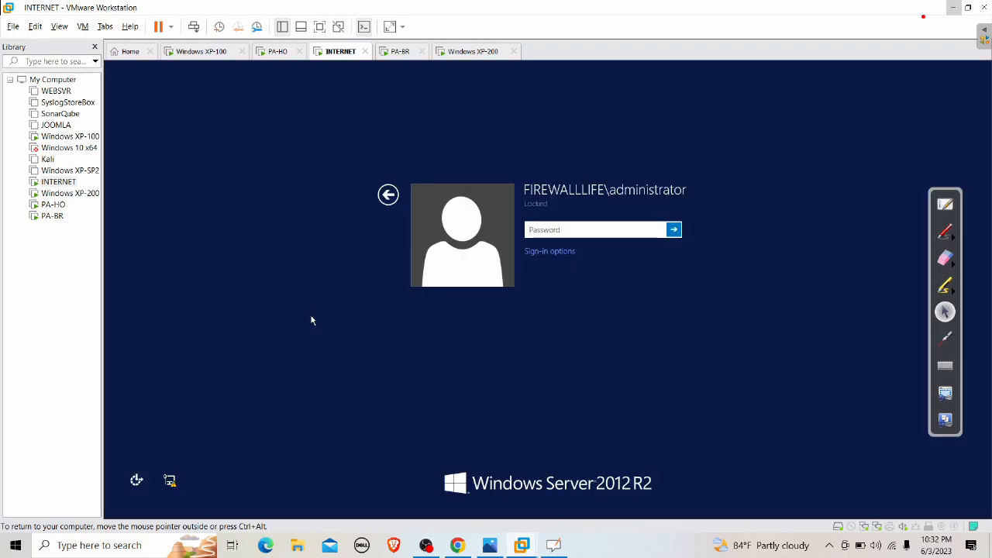
text(********)
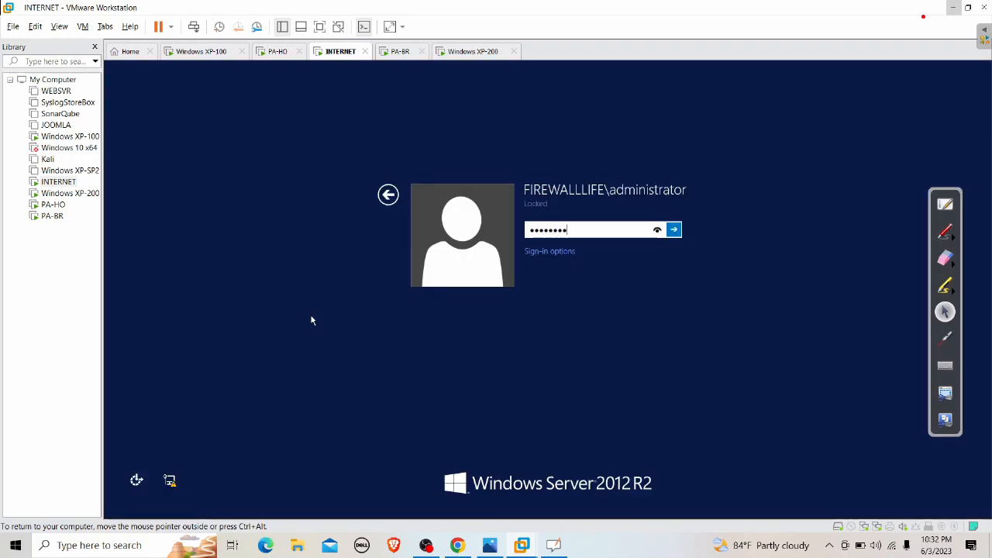
text(*******)
key(Return)
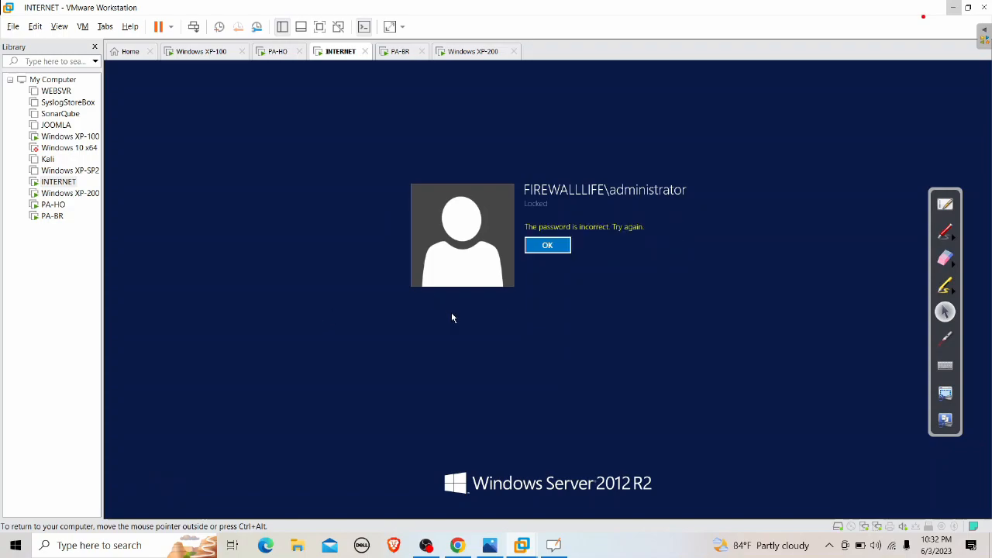
click(539, 252)
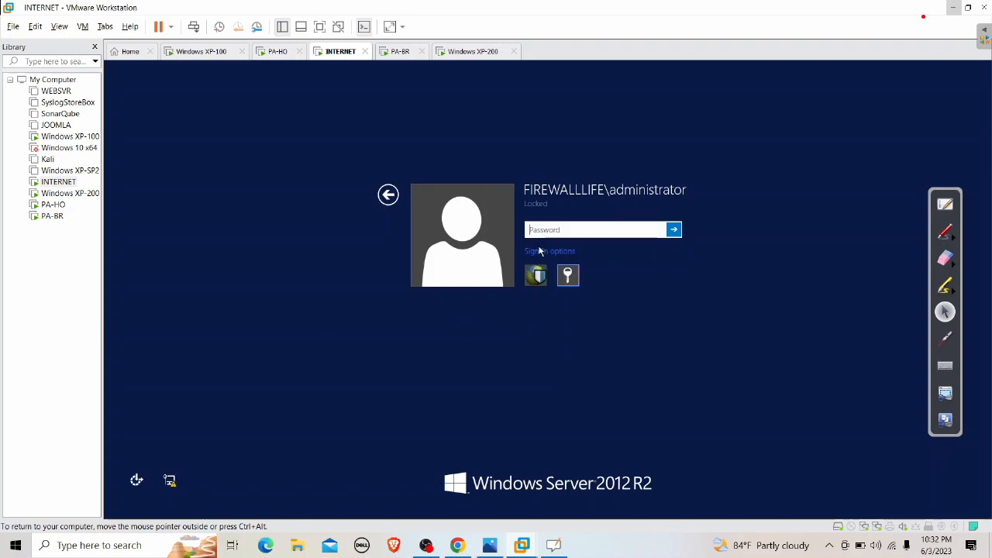
text(***************)
key(Return)
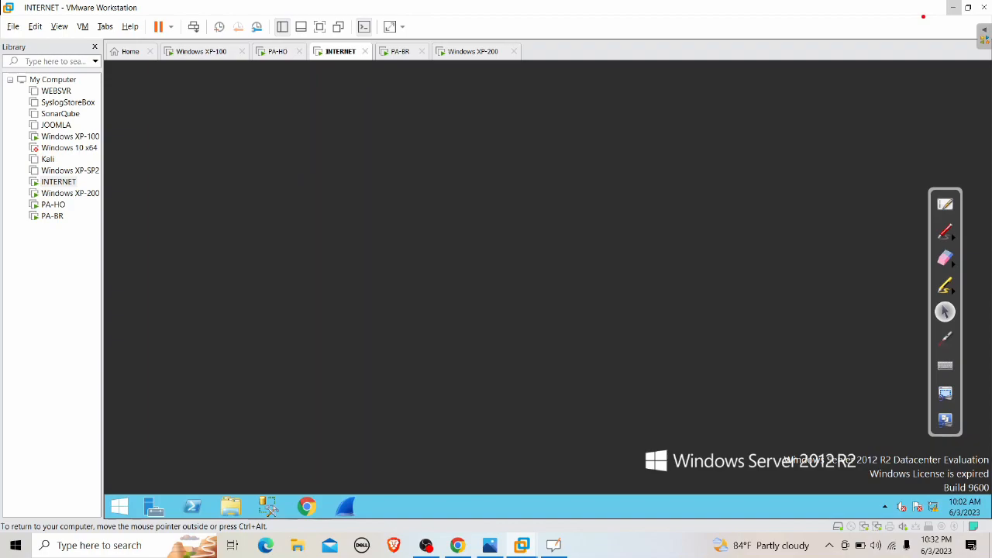
click(346, 506)
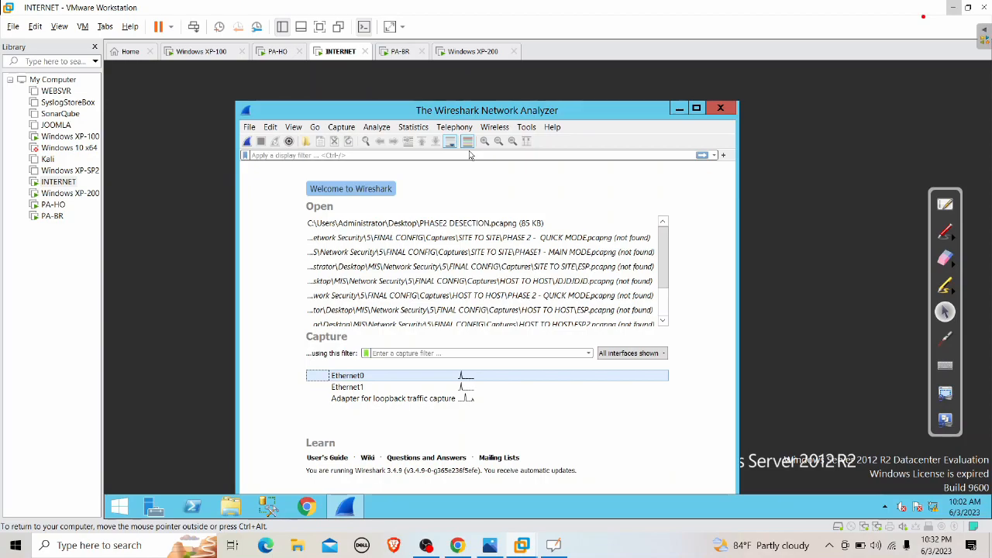
click(469, 155)
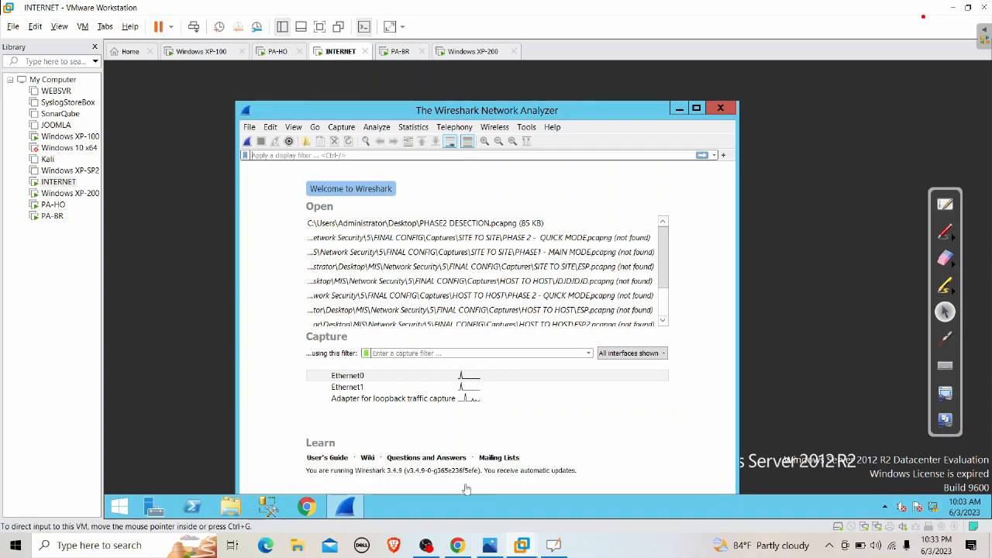
Review Windows XP-100's successful pings to 192.168.200.50, then view the PA-HO console
click(194, 56)
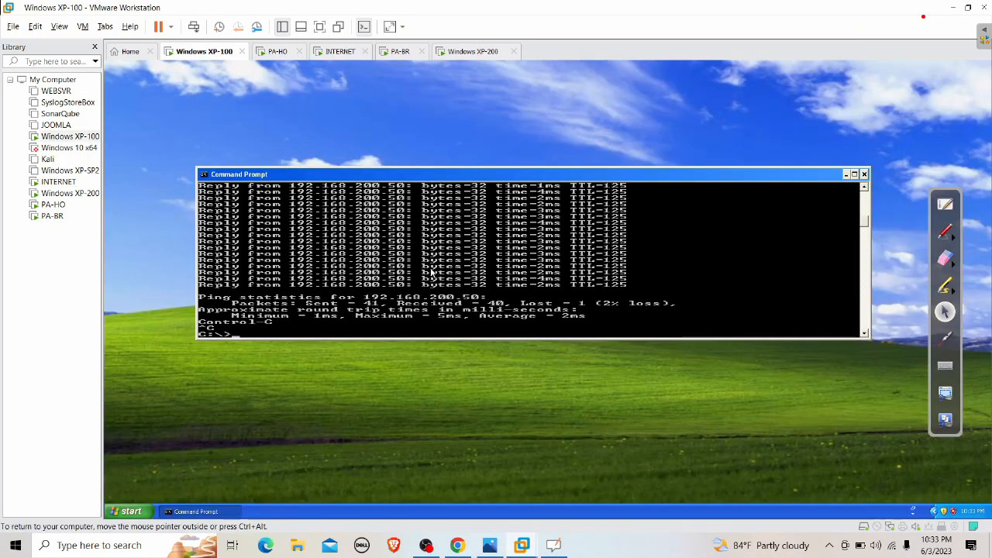
key(Return)
key(Return)
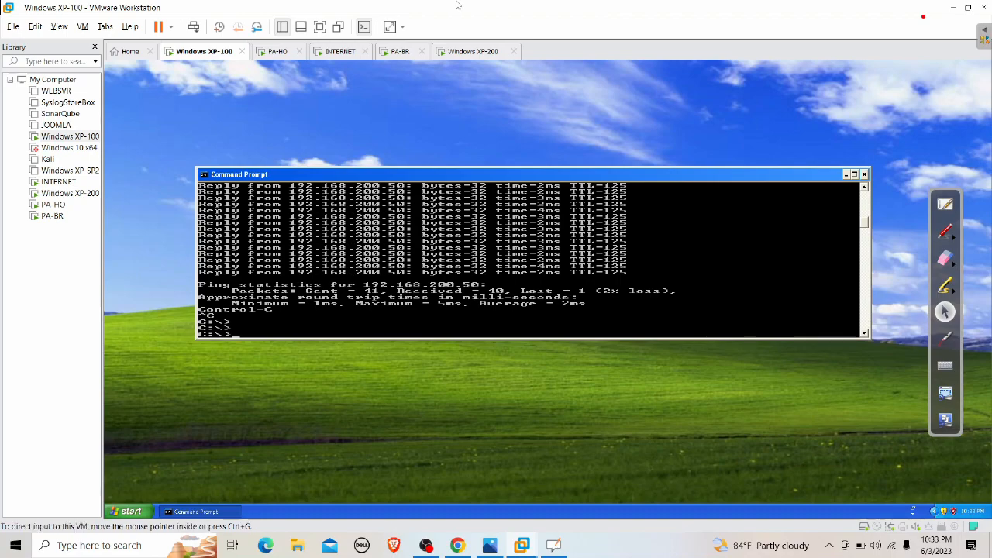
click(272, 54)
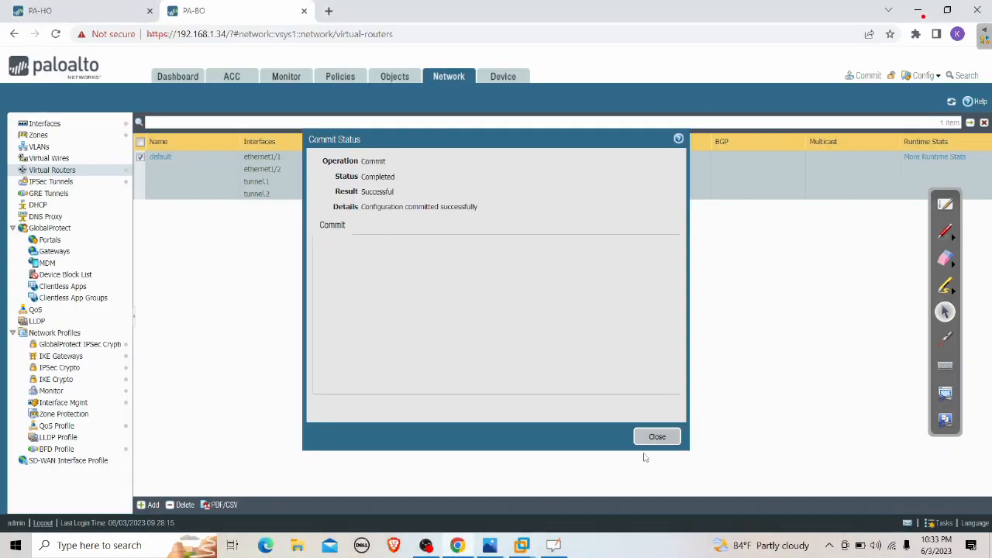
Check the IPSec tunnel lists on PA-HO and PA-BO, then minimize Chrome
click(654, 437)
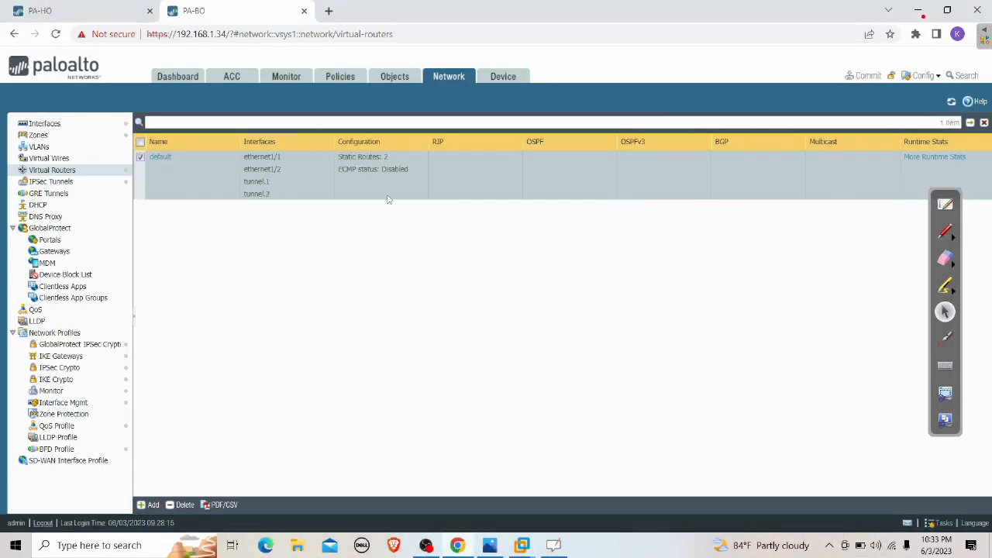
key(ctrl+1)
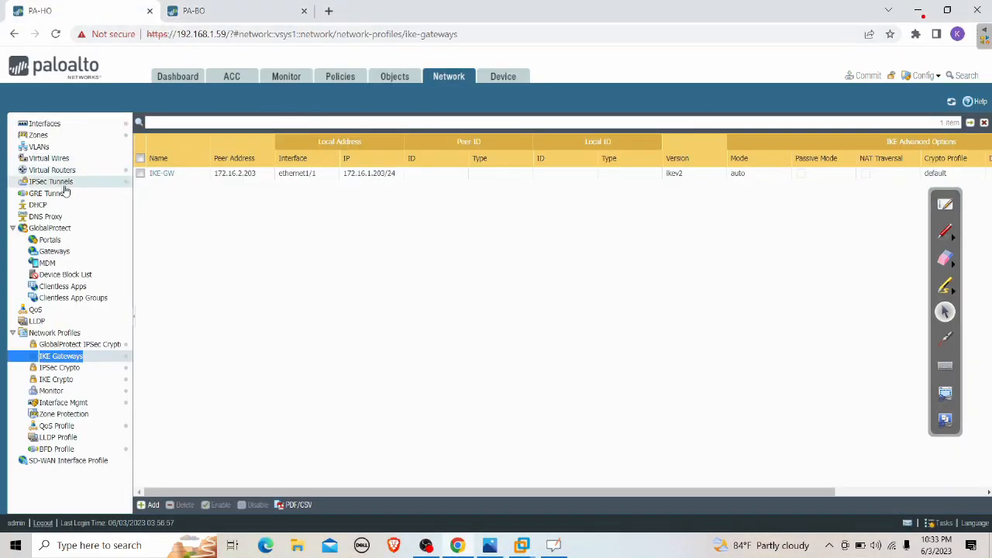
click(54, 181)
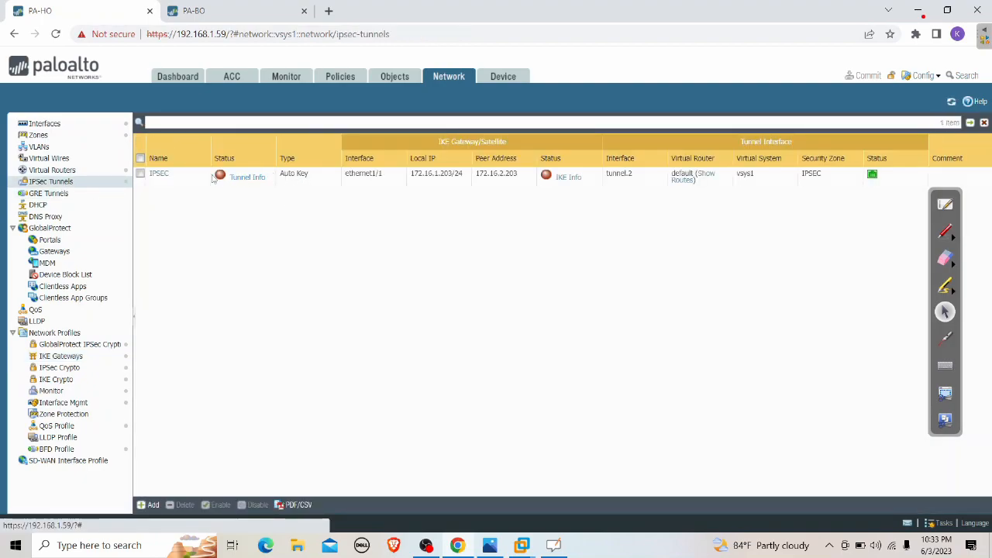
click(262, 10)
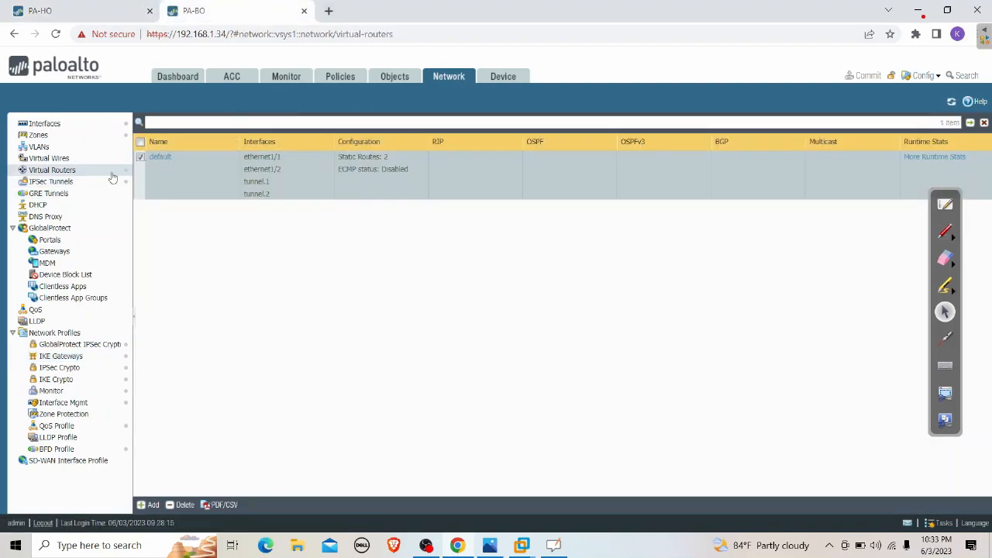
click(65, 182)
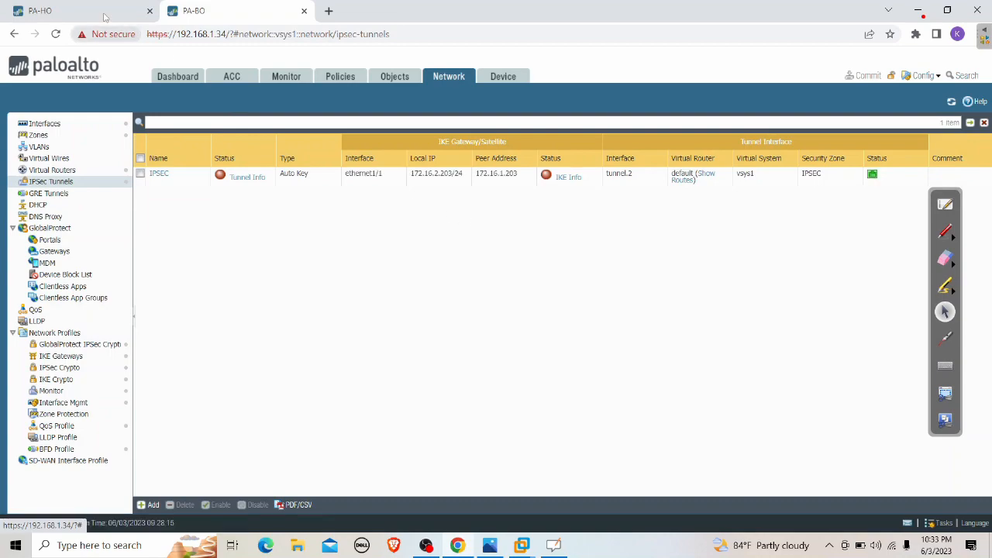
click(919, 10)
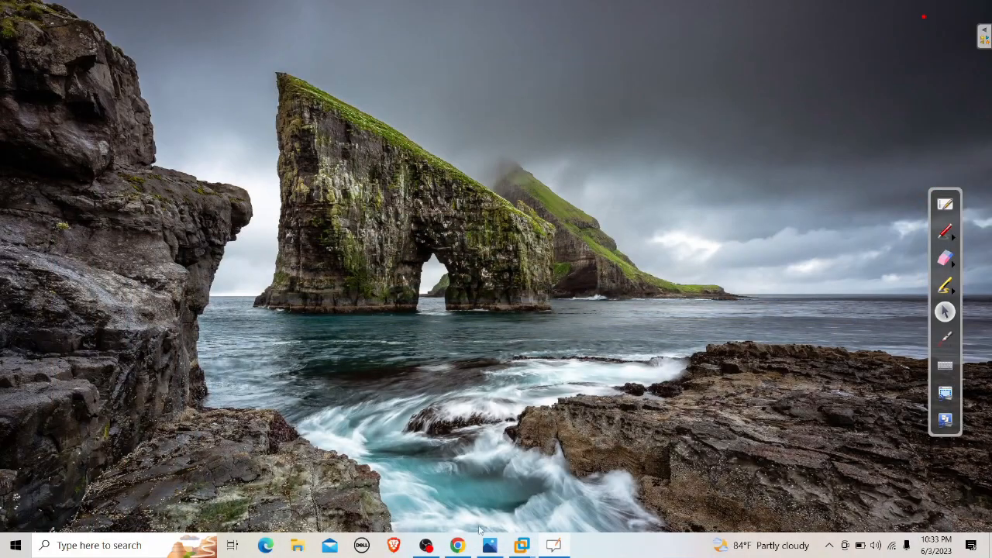
Run a continuous ping to 192.168.200.50 from Windows XP-100, which times out
mouse_move(525, 550)
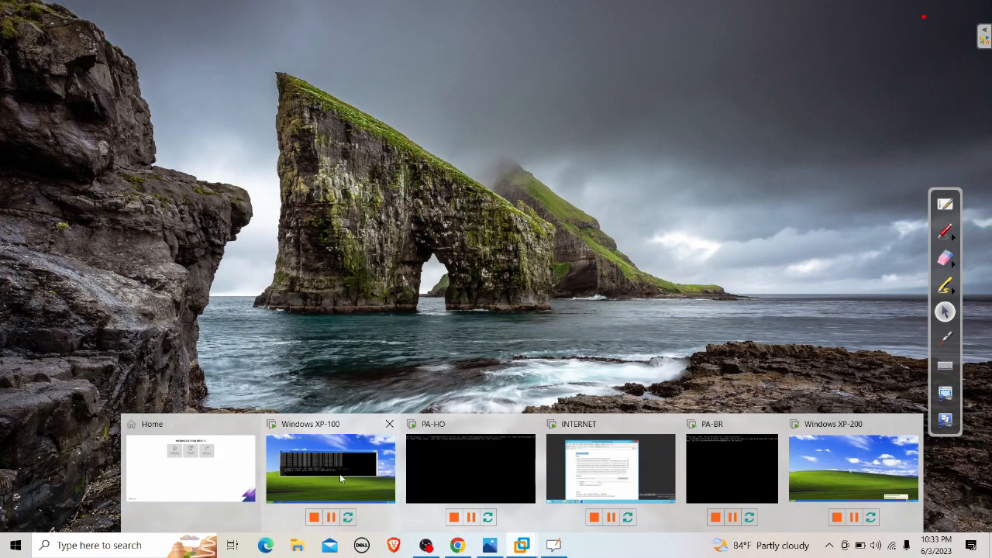
click(332, 465)
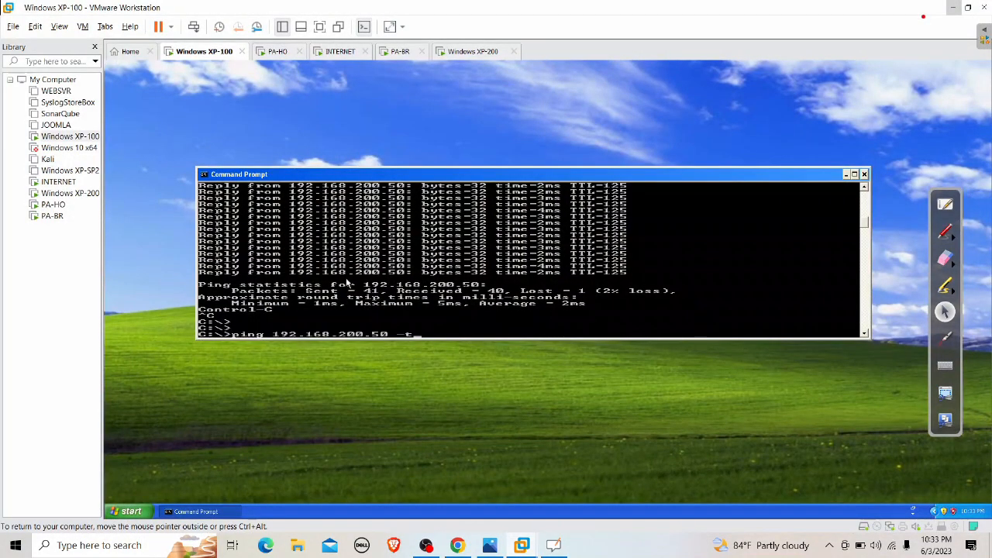
key(Return)
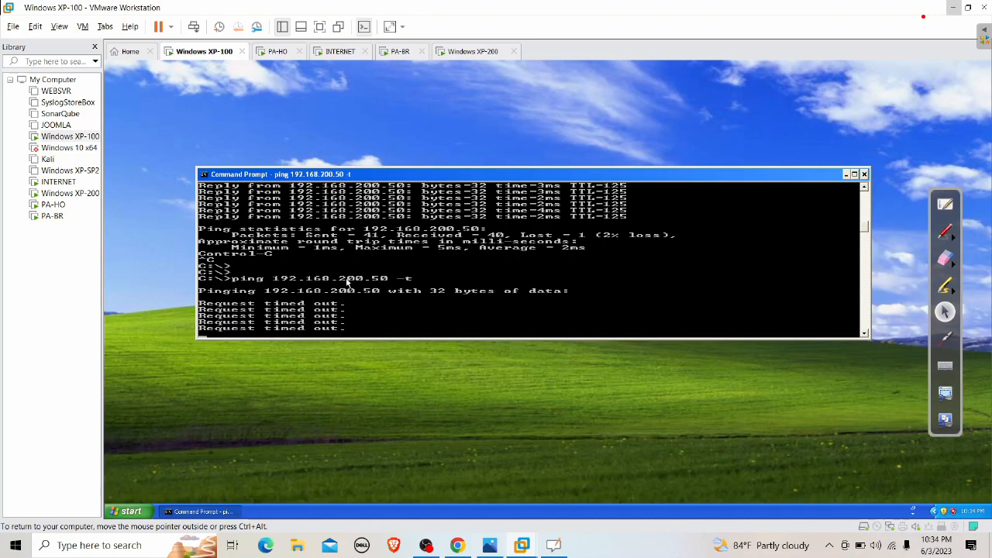
Bring PA-BO's web page back and open its Monitor logs, showing an empty Traffic log
click(277, 52)
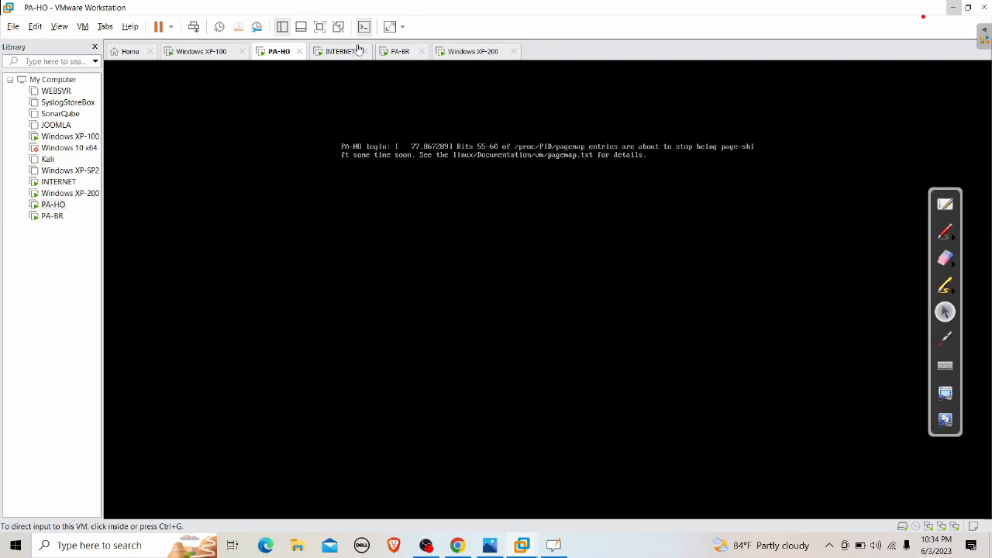
click(953, 7)
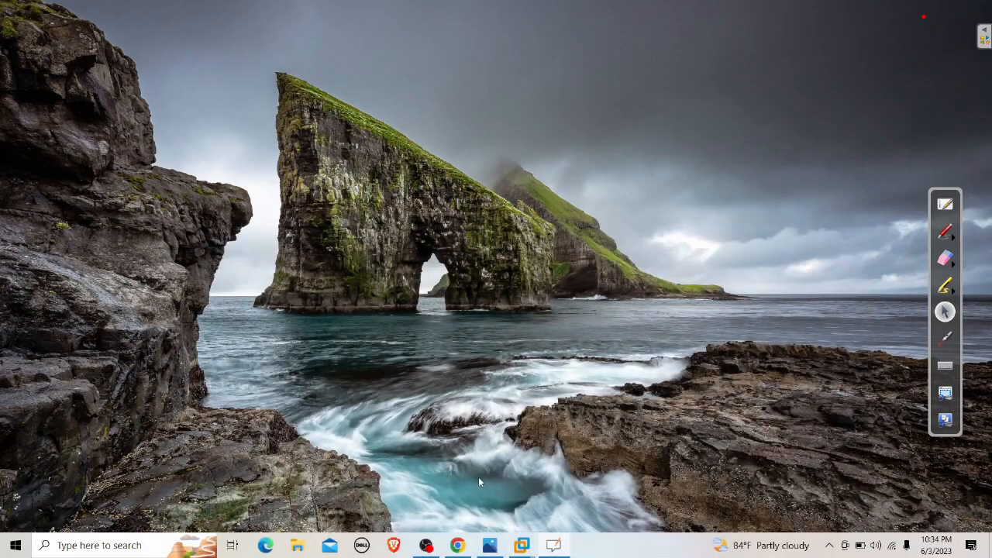
click(458, 545)
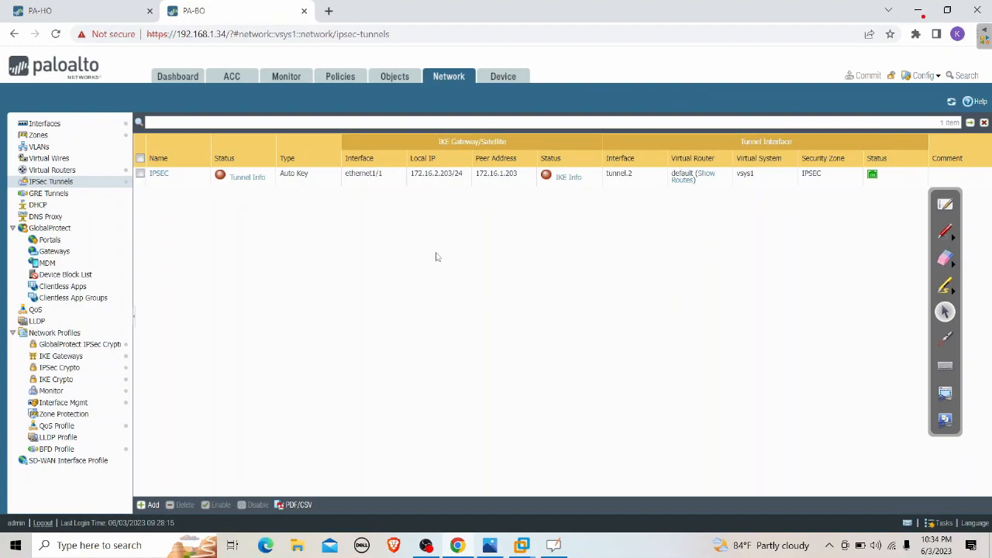
click(292, 79)
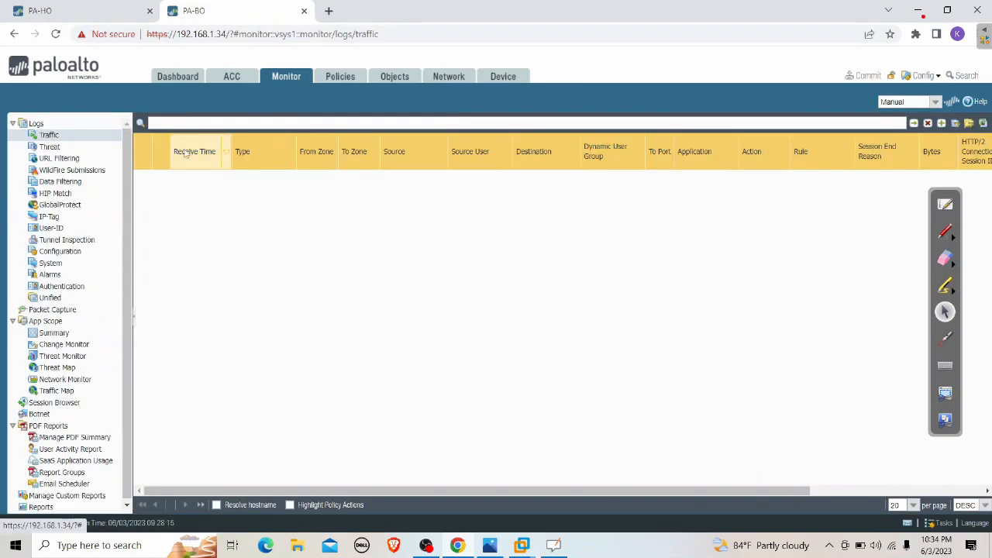
View PA-BO's System log showing IKEv2 with 172.16.1.203 failing, and switch to red freehand annotation
click(50, 263)
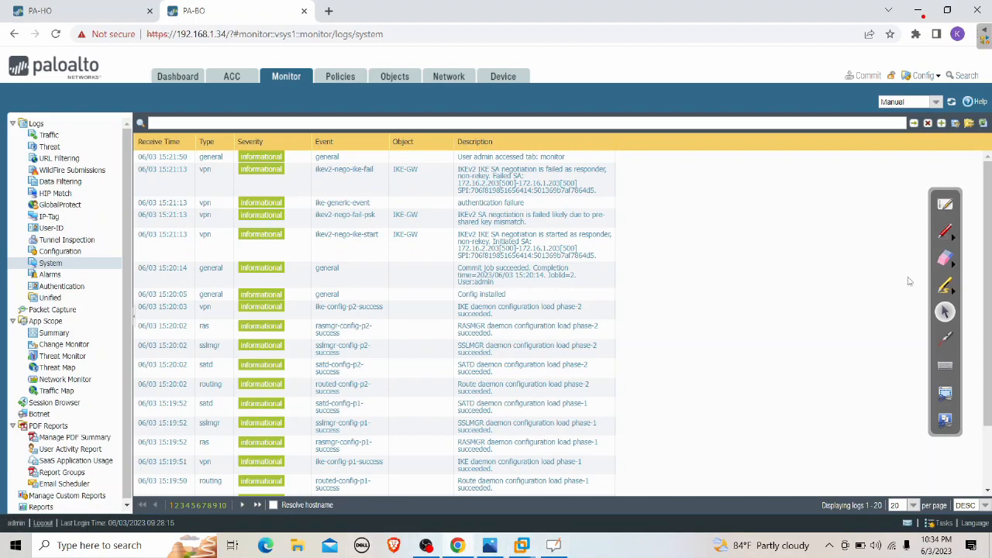
click(945, 232)
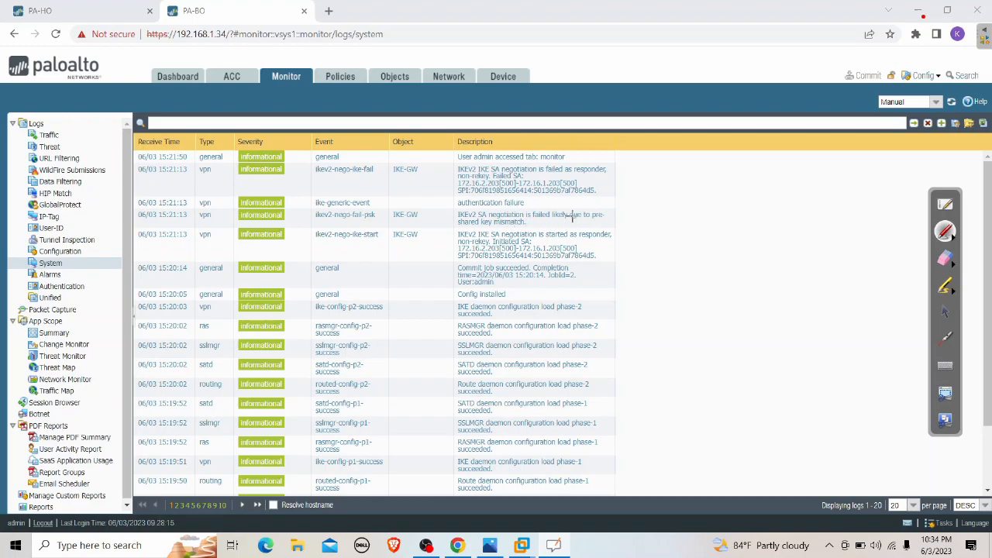
mouse_move(443, 206)
mouse_down()
mouse_move(469, 196)
mouse_move(584, 195)
mouse_move(630, 217)
mouse_move(623, 227)
mouse_move(509, 231)
mouse_move(452, 229)
mouse_move(446, 213)
mouse_up()
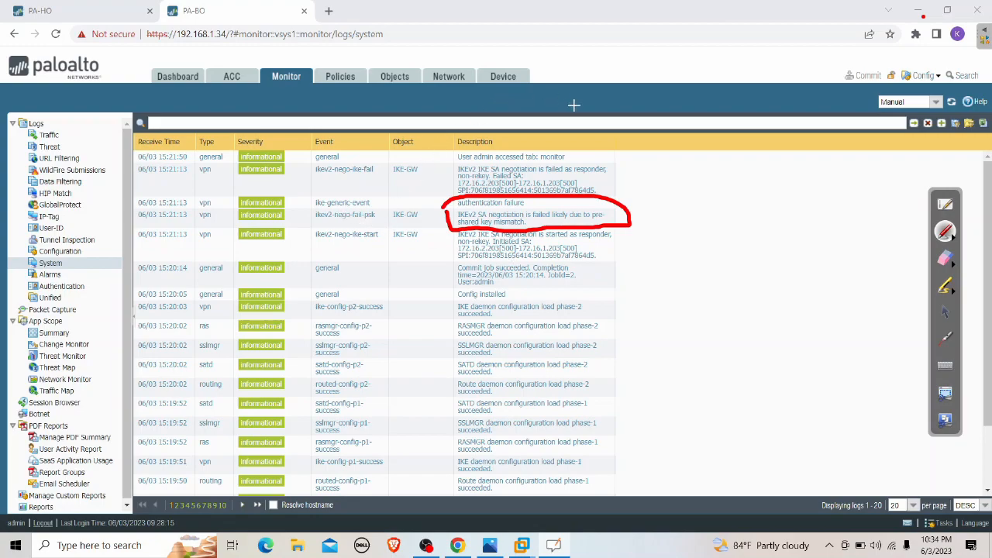
click(944, 259)
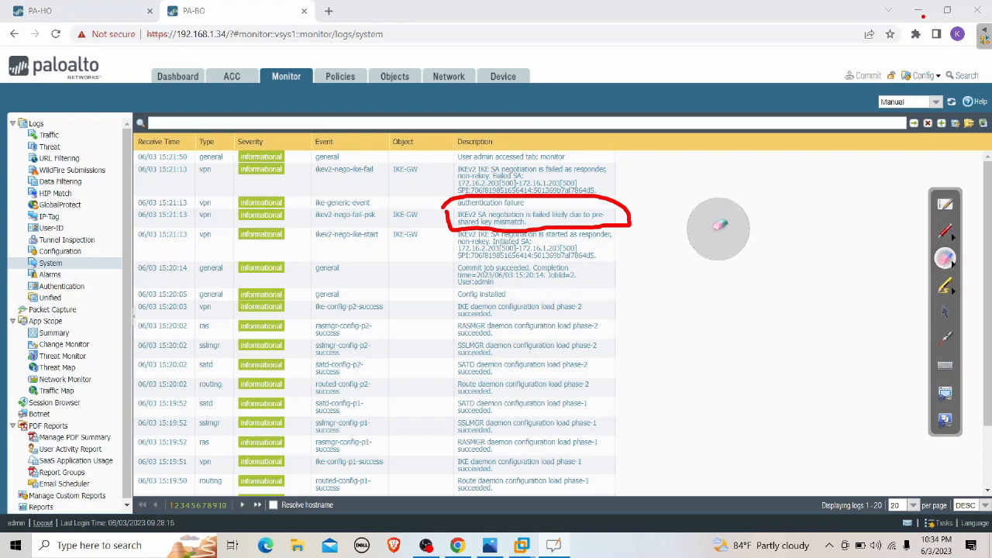
drag(684, 228, 461, 209)
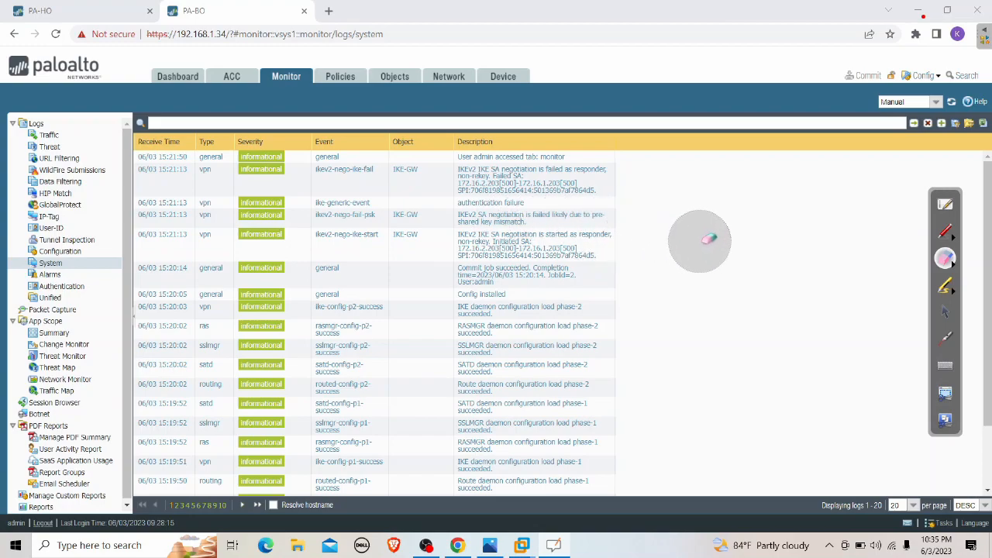
click(944, 288)
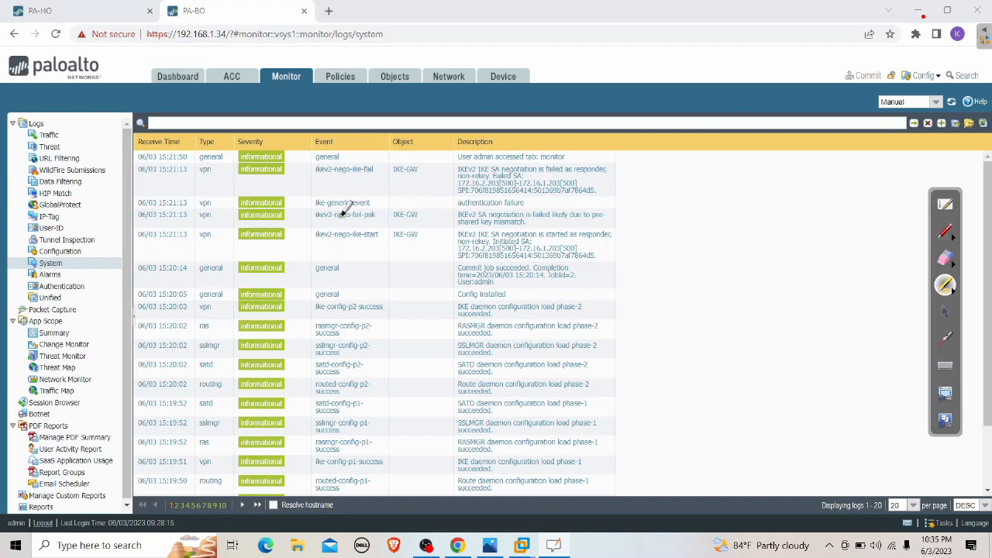
mouse_move(332, 215)
mouse_down()
mouse_move(314, 215)
mouse_move(381, 215)
mouse_up()
click(945, 258)
drag(413, 230, 284, 210)
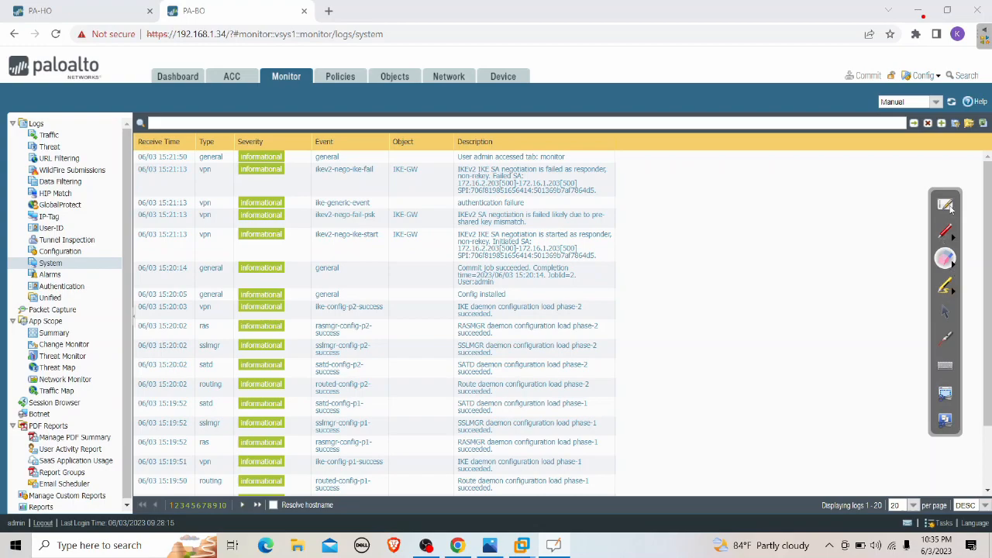
click(945, 311)
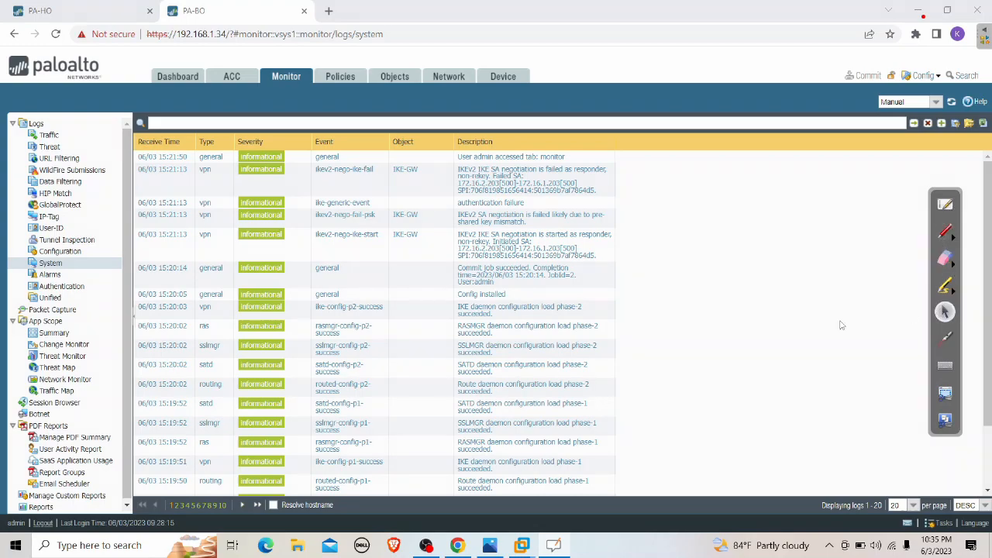
click(14, 546)
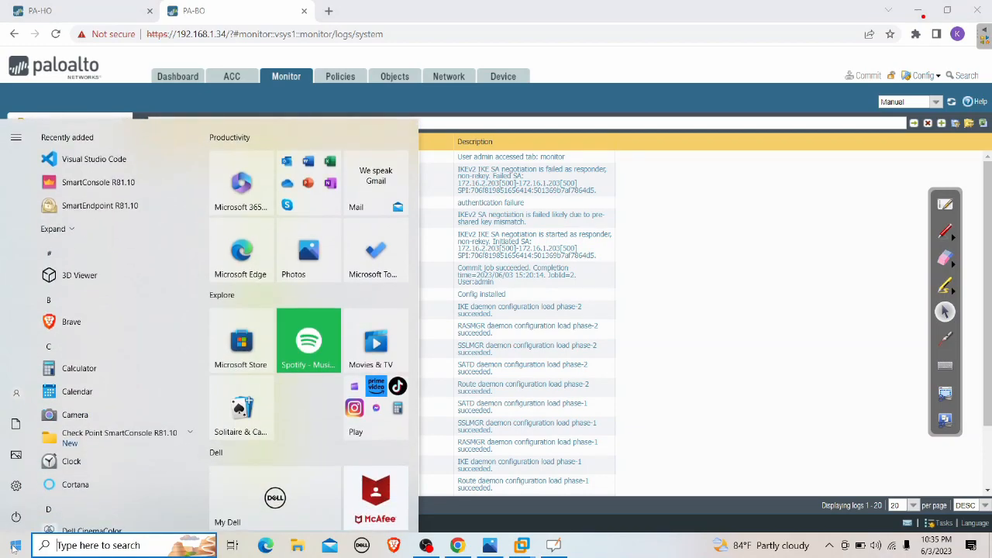
text(ZOO)
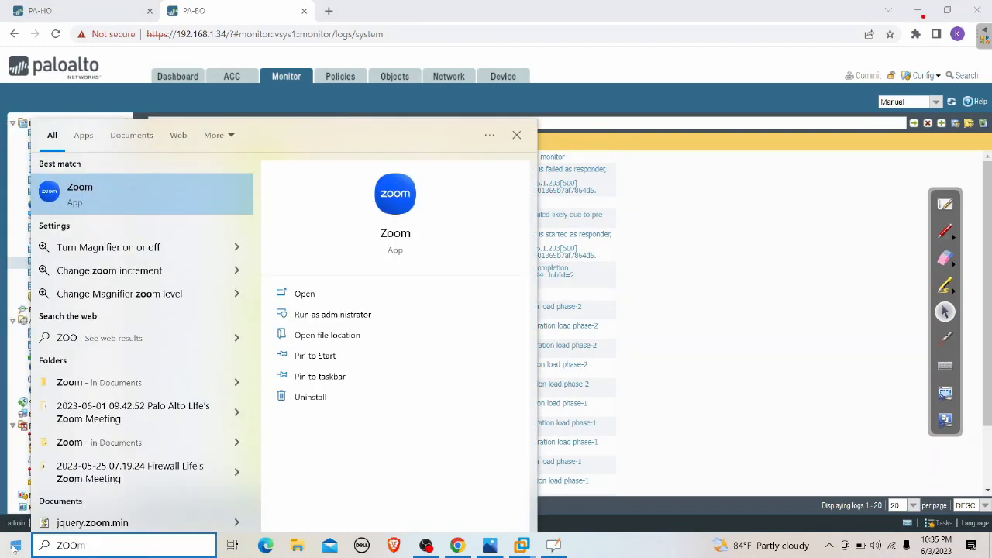
text(M)
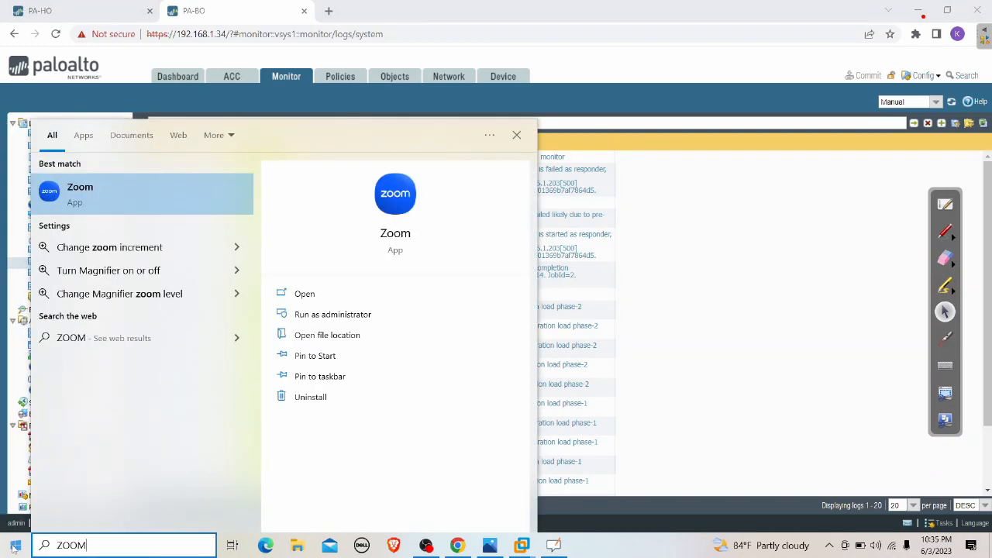
key(BackSpace)
key(BackSpace)
key(BackSpace)
key(BackSpace)
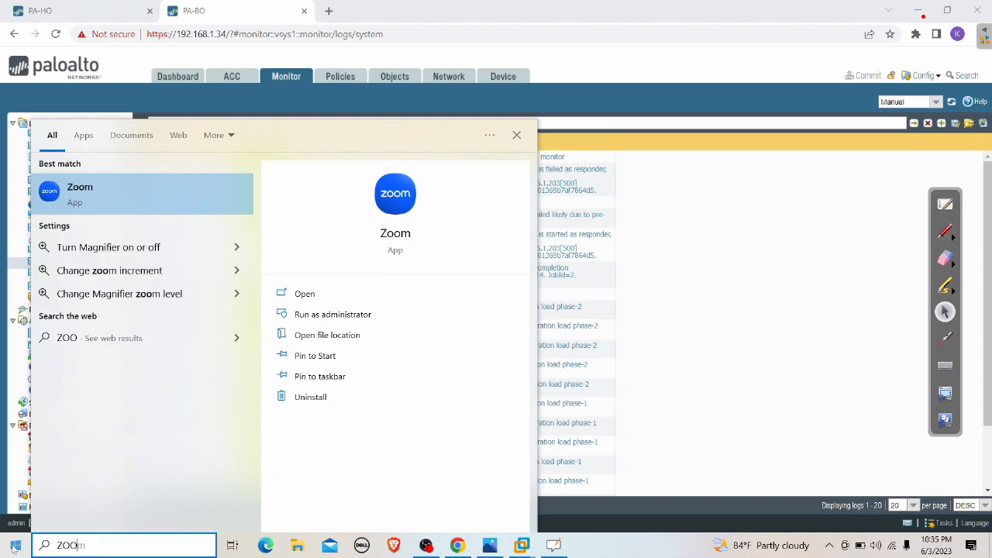
text(magnifier)
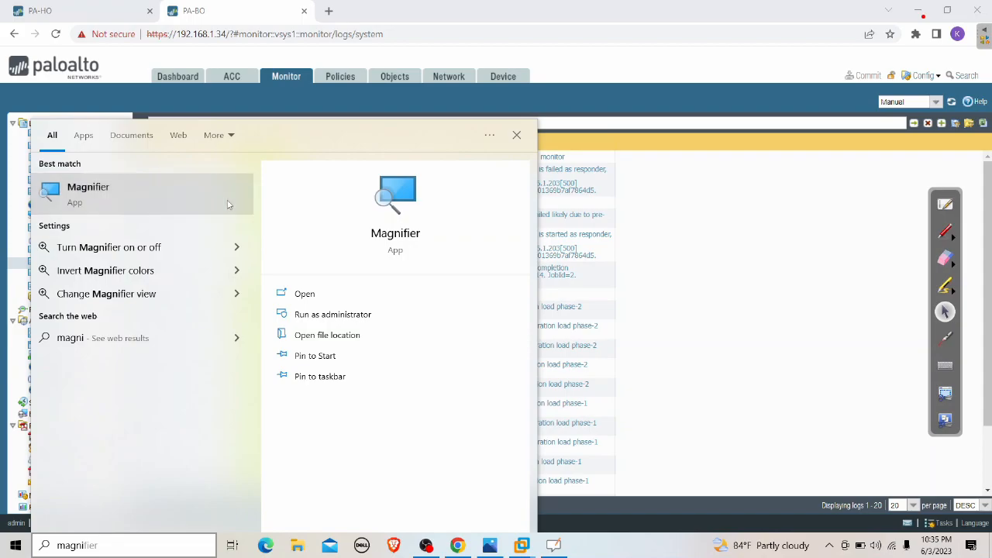
click(228, 204)
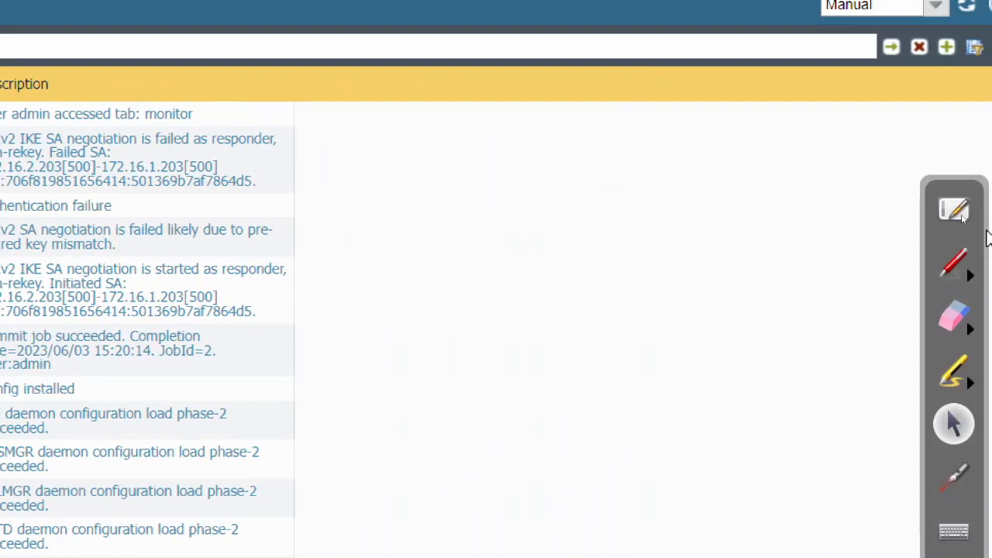
click(959, 257)
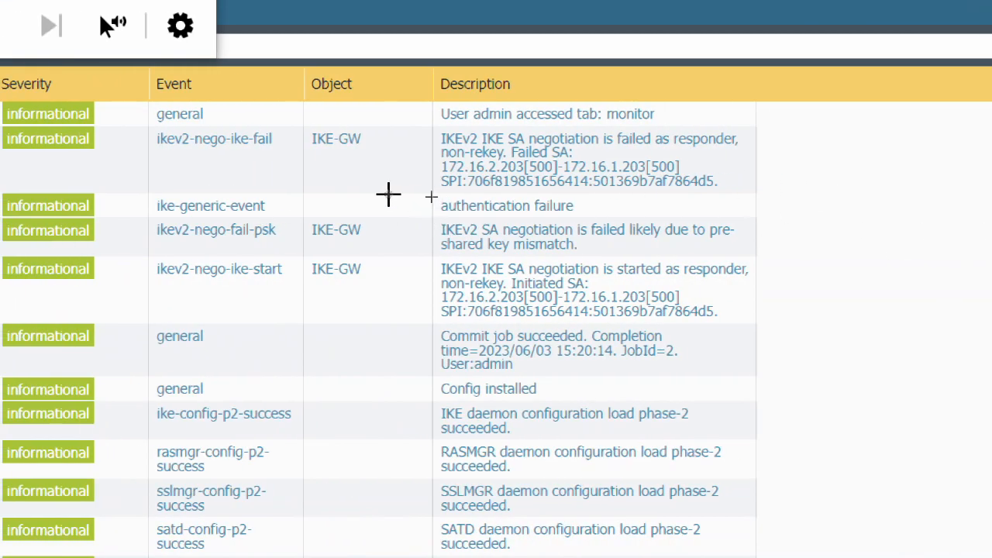
mouse_move(145, 217)
mouse_down()
mouse_move(439, 215)
mouse_move(431, 192)
mouse_move(539, 191)
mouse_move(792, 233)
mouse_move(761, 256)
mouse_move(175, 249)
mouse_move(138, 233)
mouse_move(138, 214)
mouse_up()
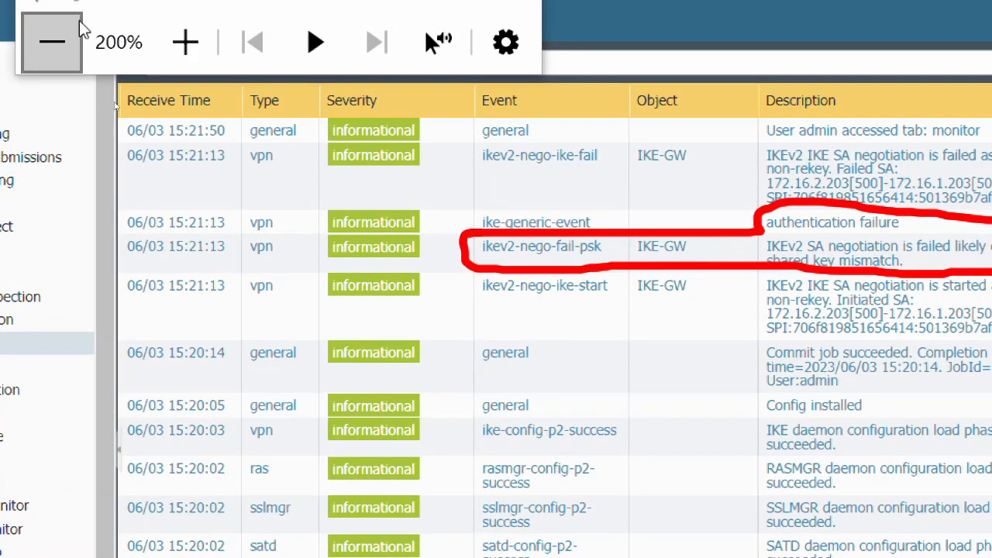
click(68, 26)
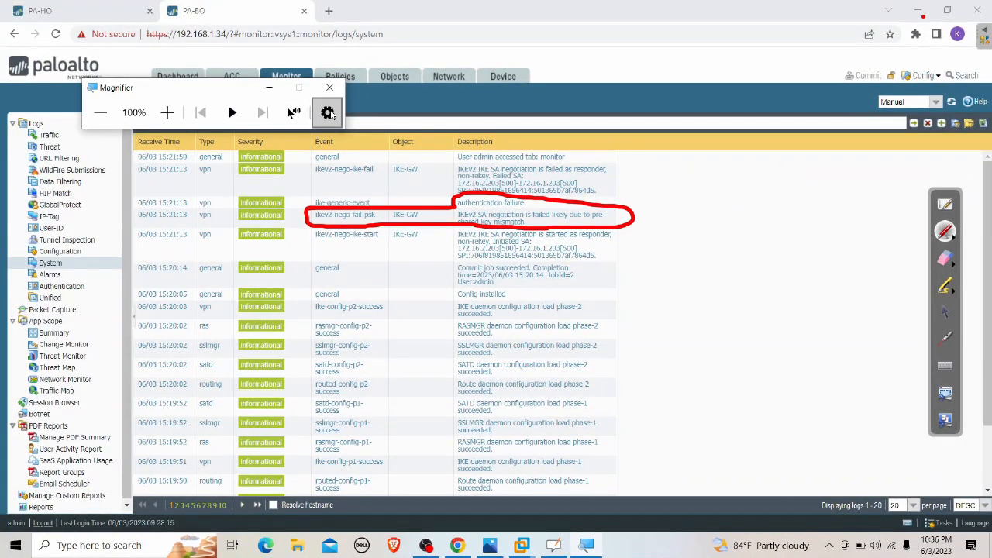
click(329, 88)
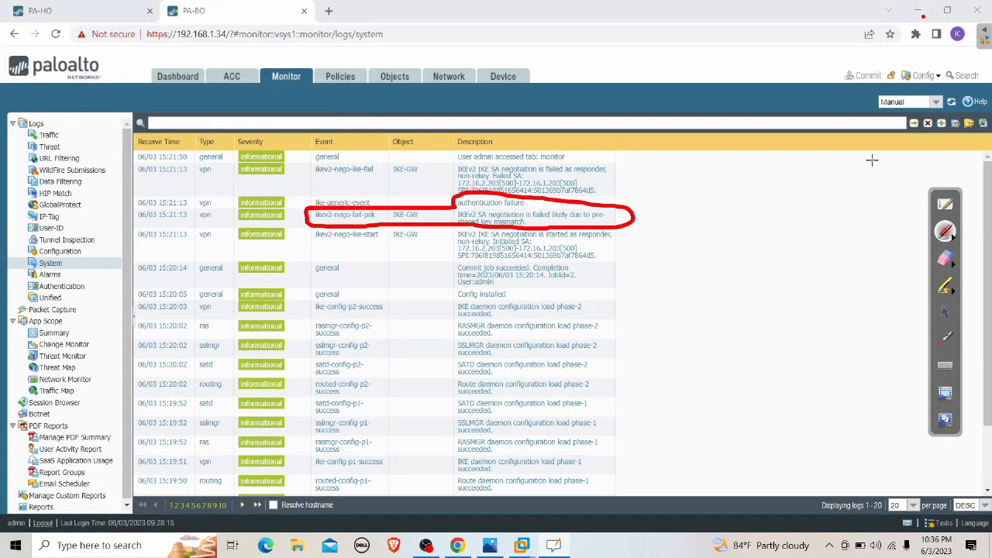
click(945, 258)
drag(749, 243, 500, 207)
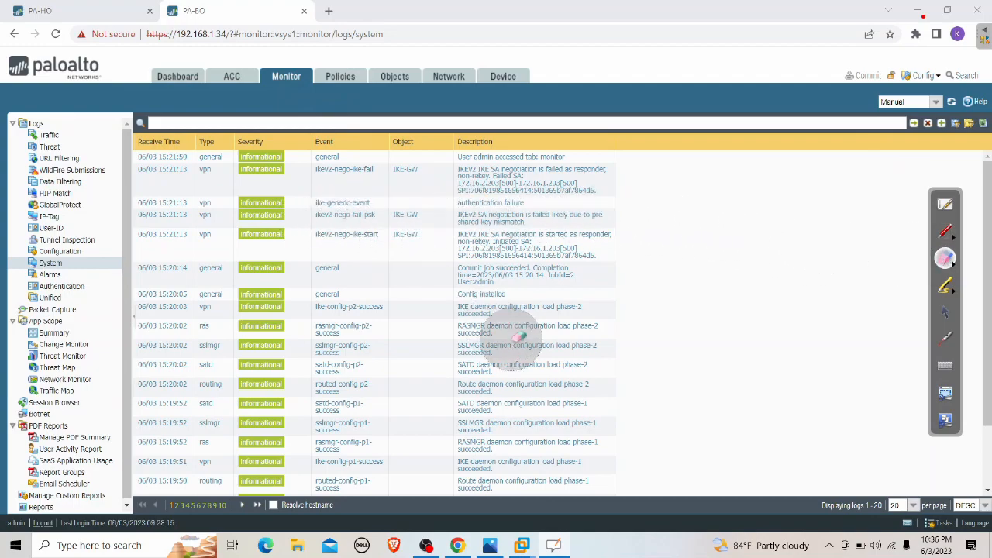
click(944, 312)
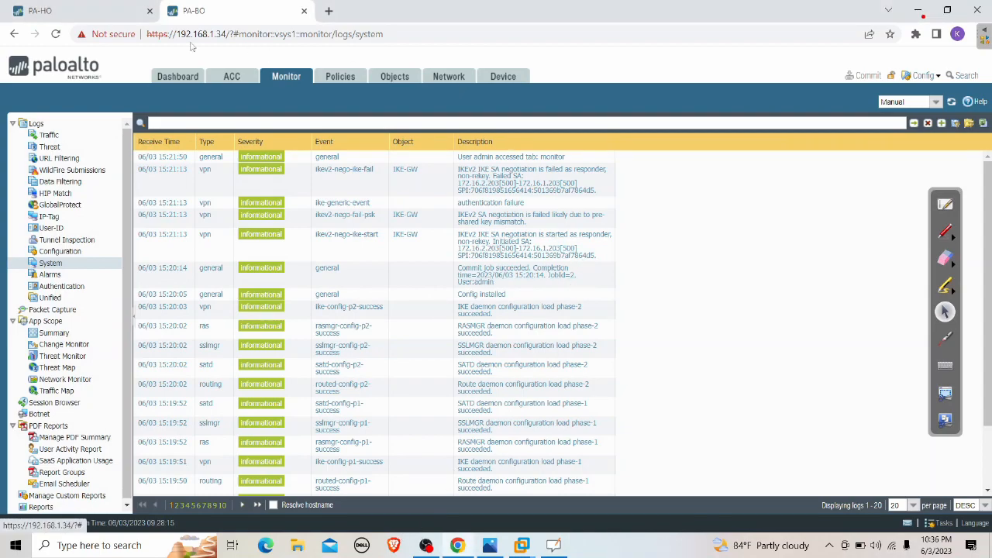
Retype and confirm the pre-shared key on PA-HO's IKE-GW gateway, save it, and commit
click(93, 11)
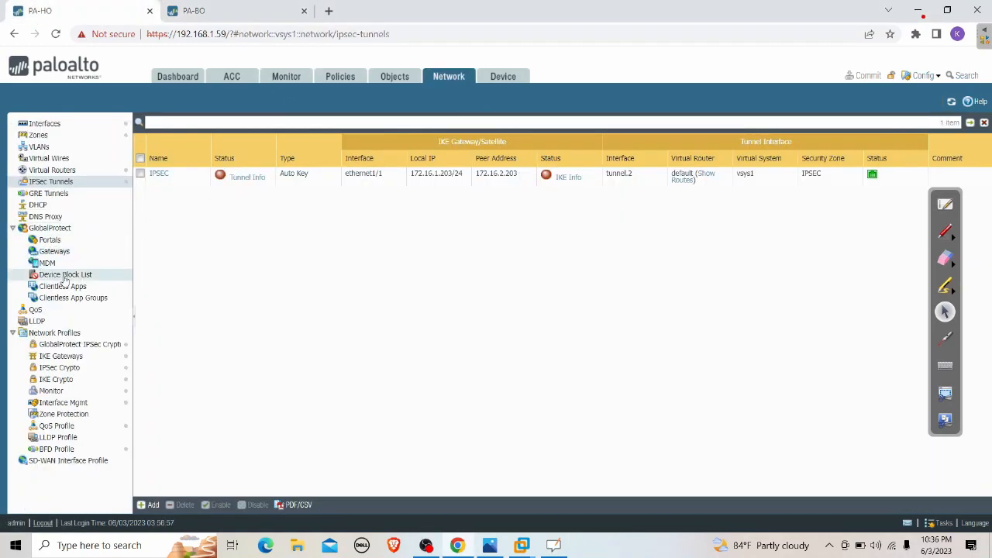
click(70, 358)
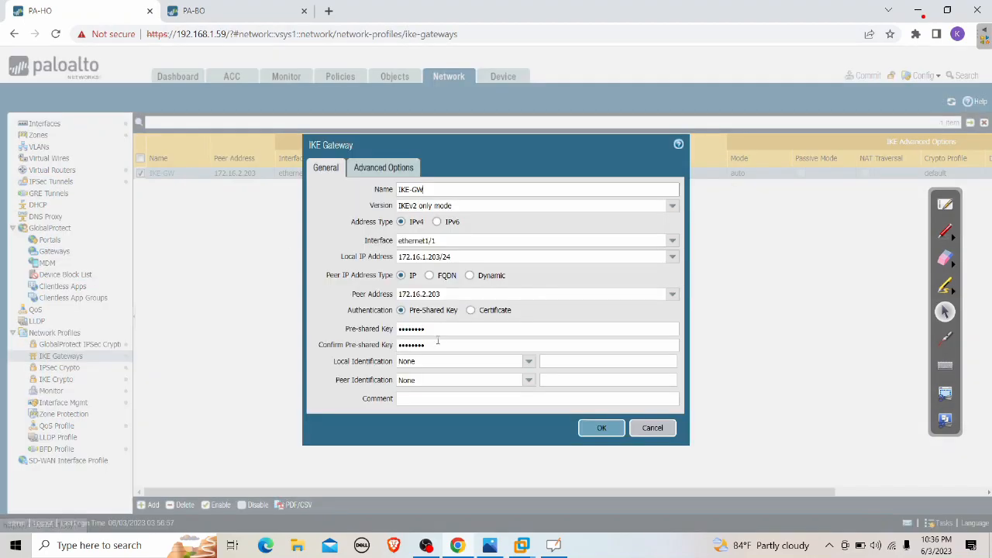
drag(428, 330, 338, 338)
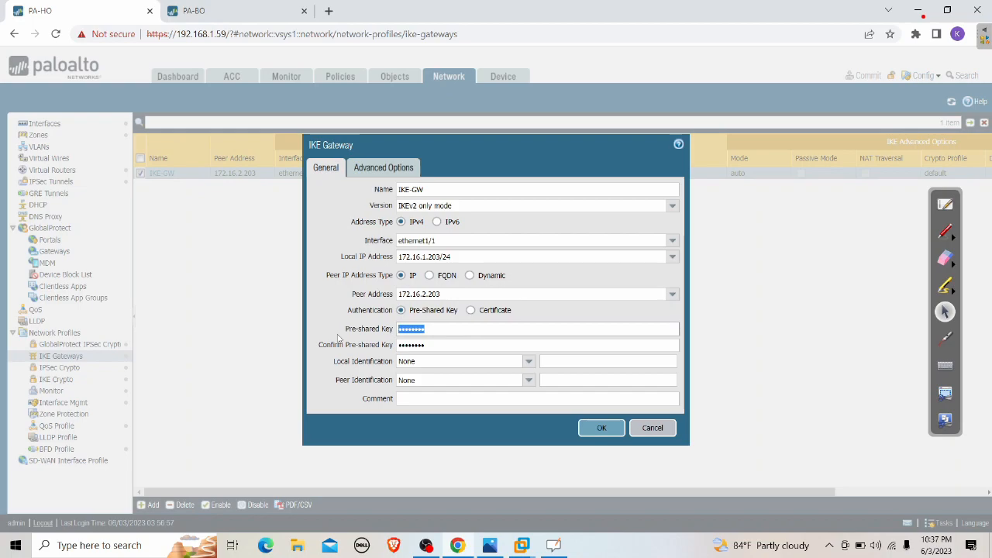
text(*****)
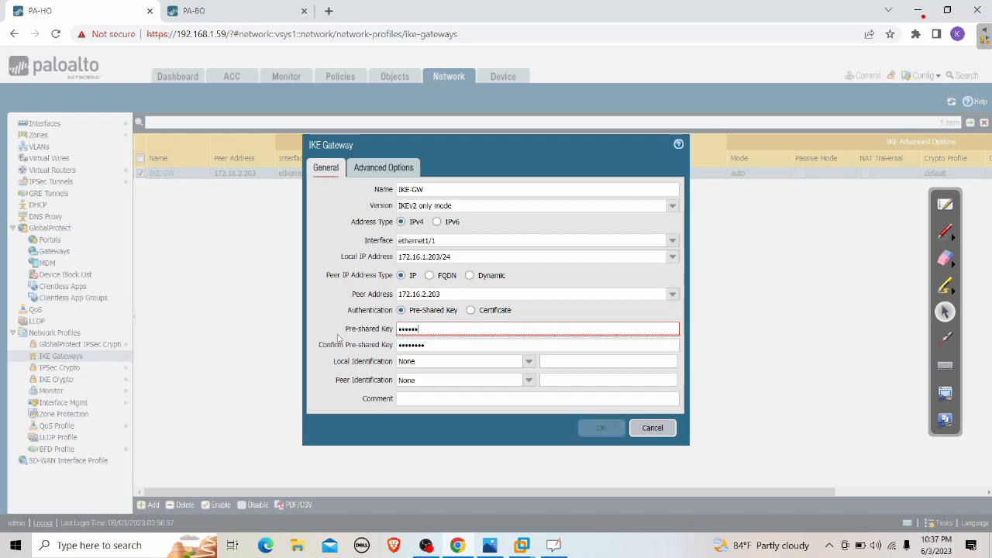
key(Tab)
text(****)
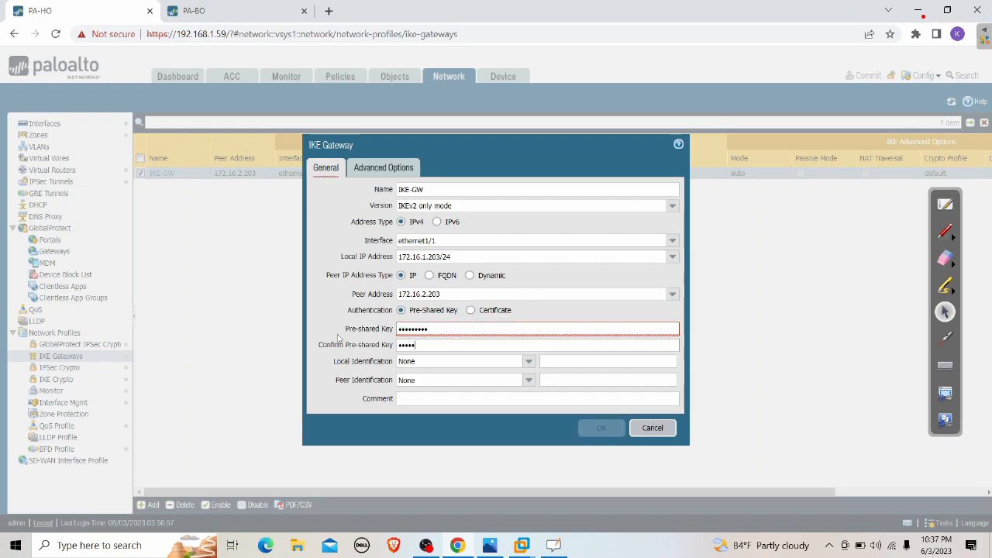
text(*****)
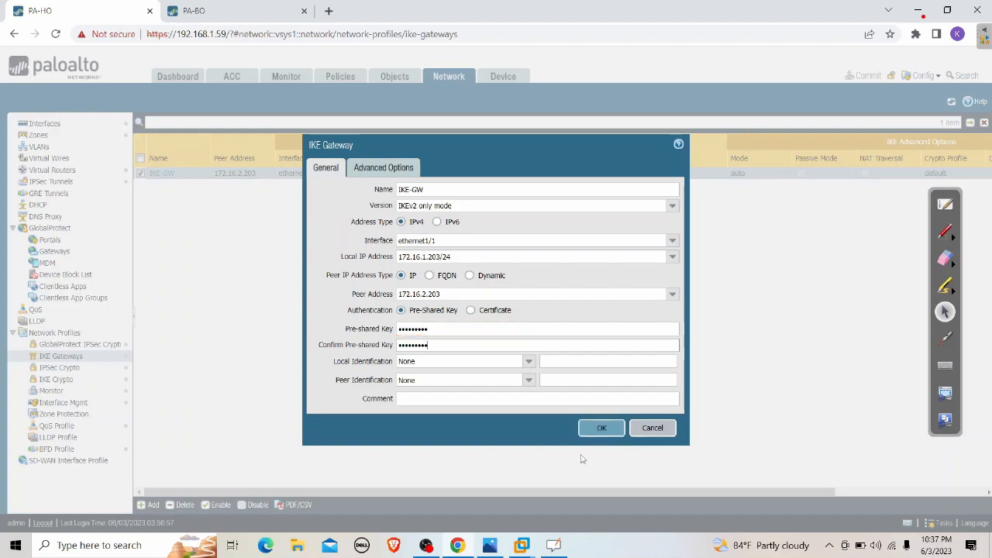
click(602, 427)
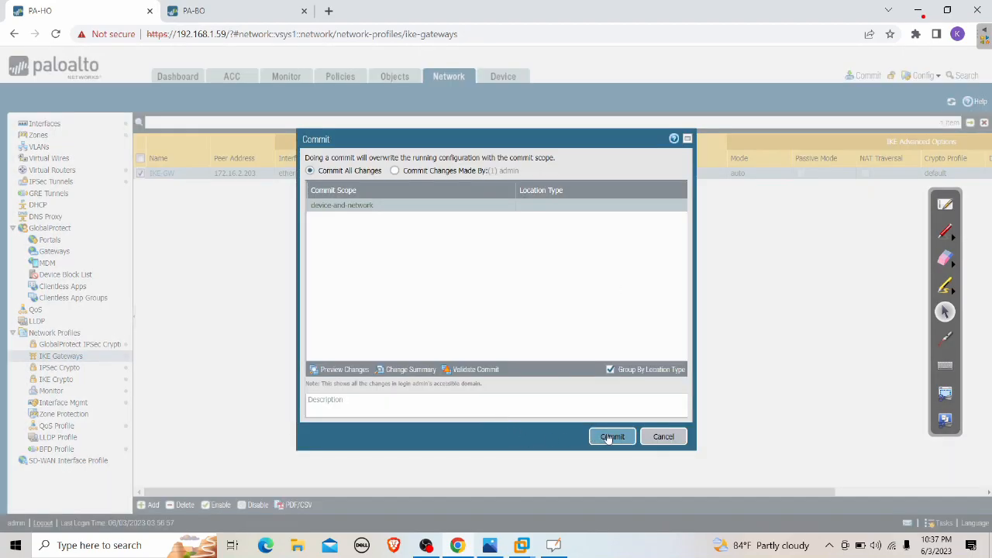
click(613, 436)
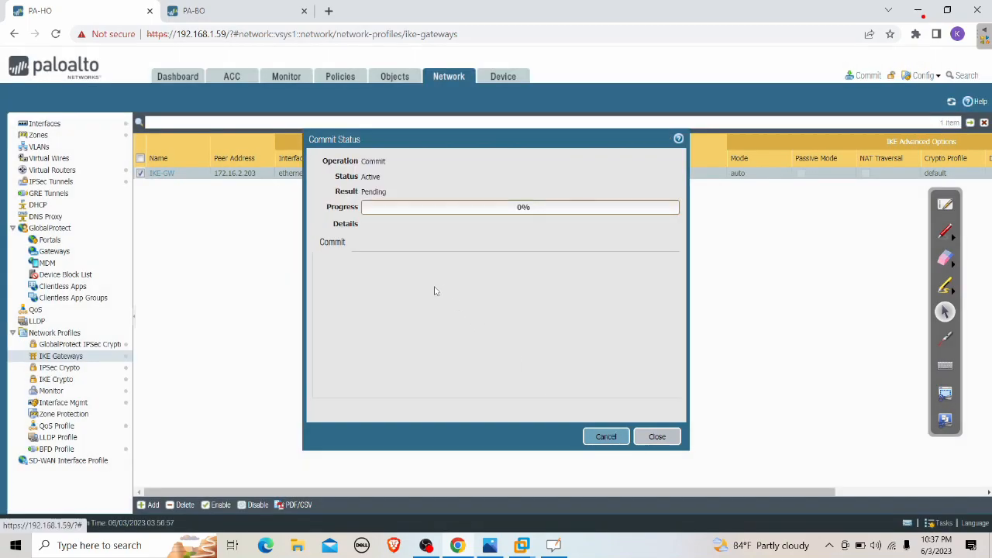
click(220, 9)
Retype and confirm the matching pre-shared key on PA-BO's IKE-GW gateway and save it
click(449, 76)
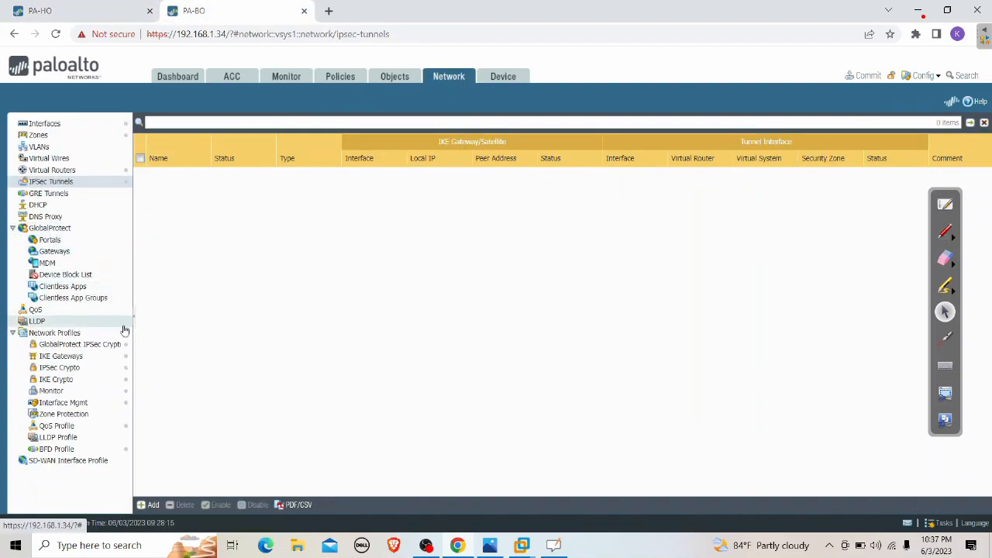
click(91, 356)
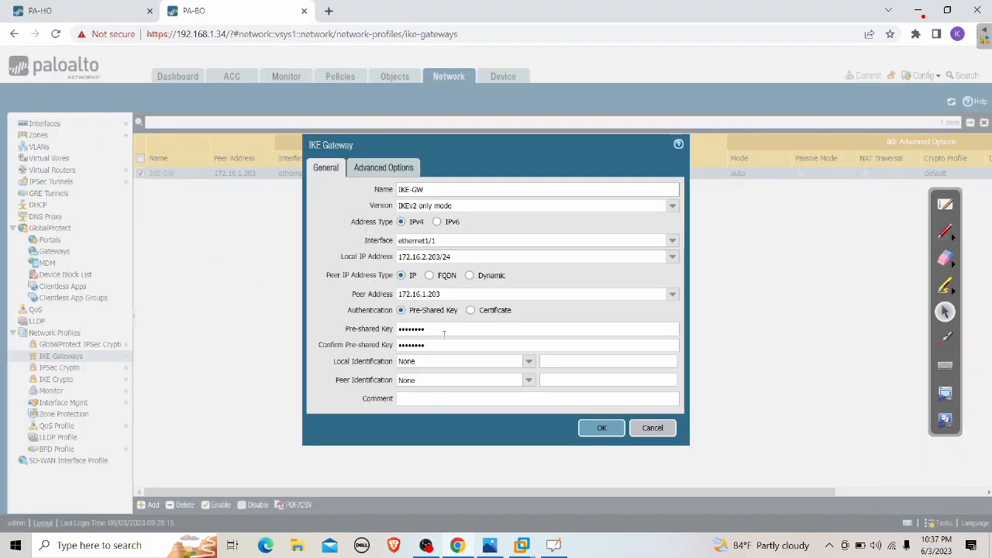
drag(444, 330, 362, 335)
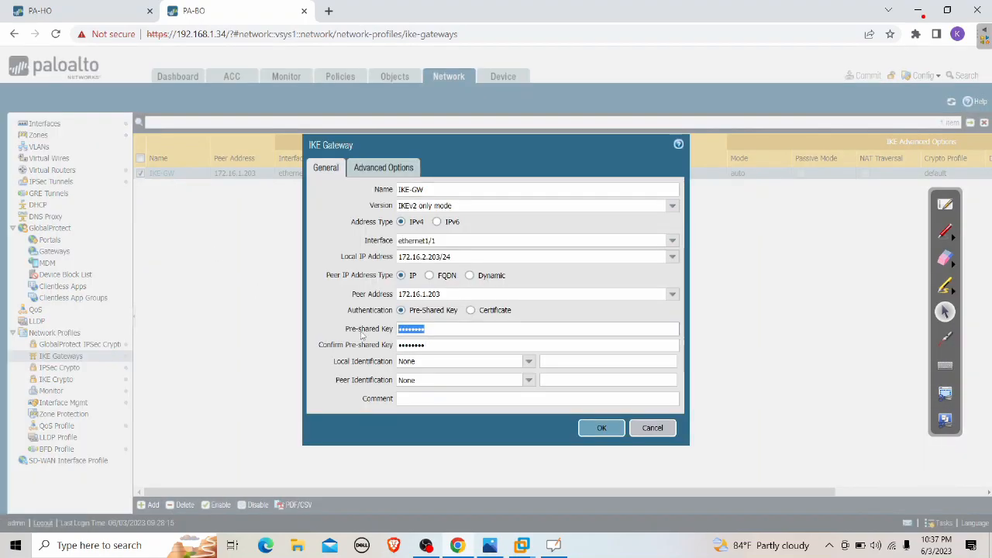
text(p)
text(•••••)
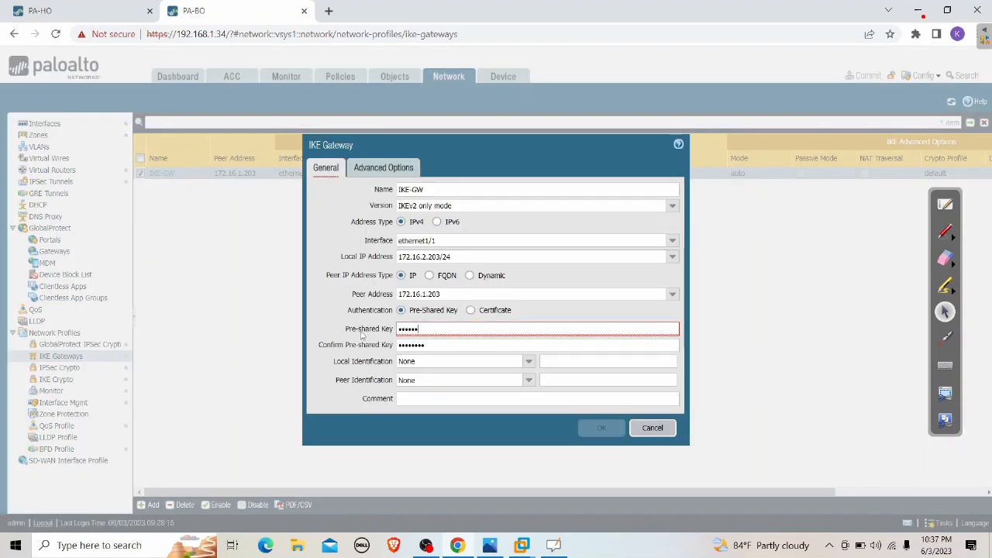
text(•••)
key(Tab)
text(•••••••••)
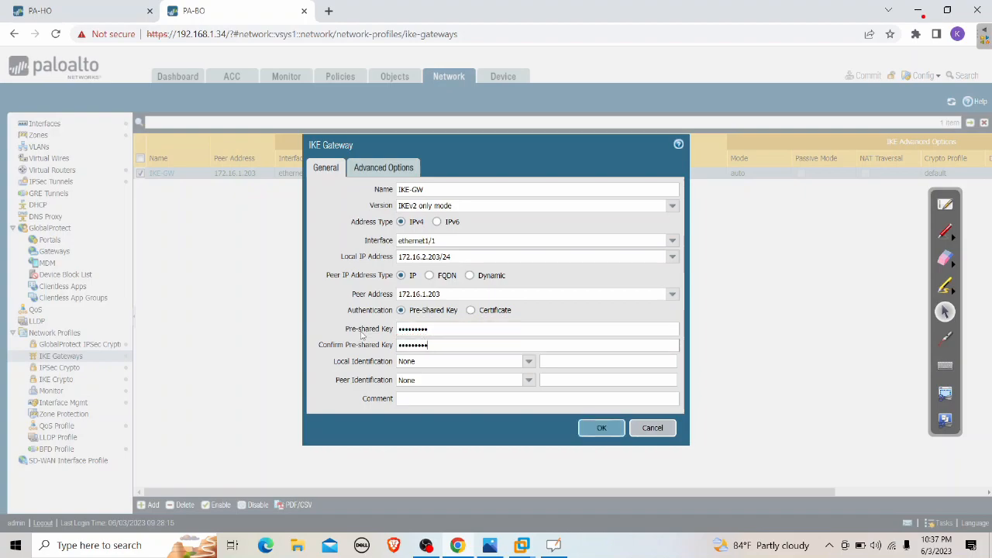
click(605, 427)
Commit PA-BO's configuration and dismiss PA-HO's finished commit status
click(866, 75)
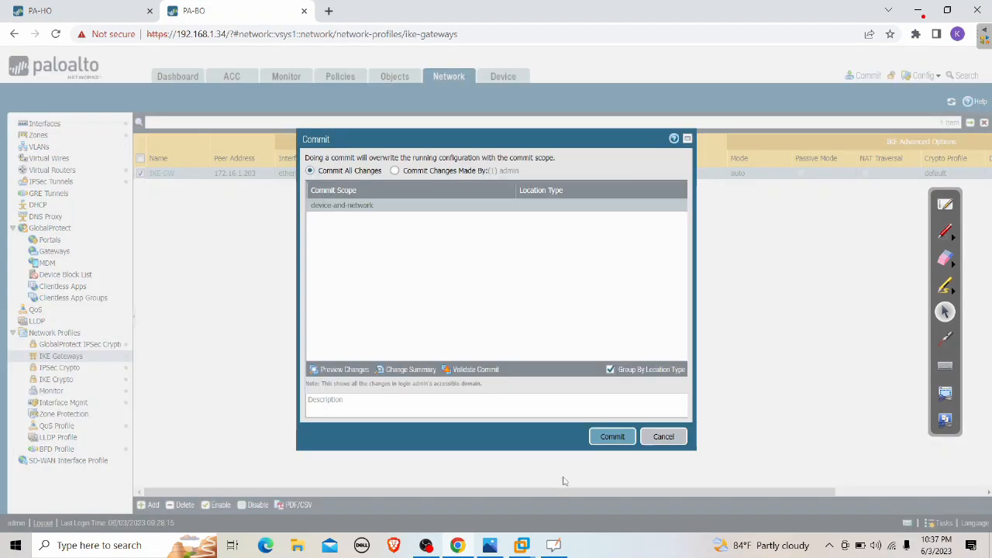
click(611, 436)
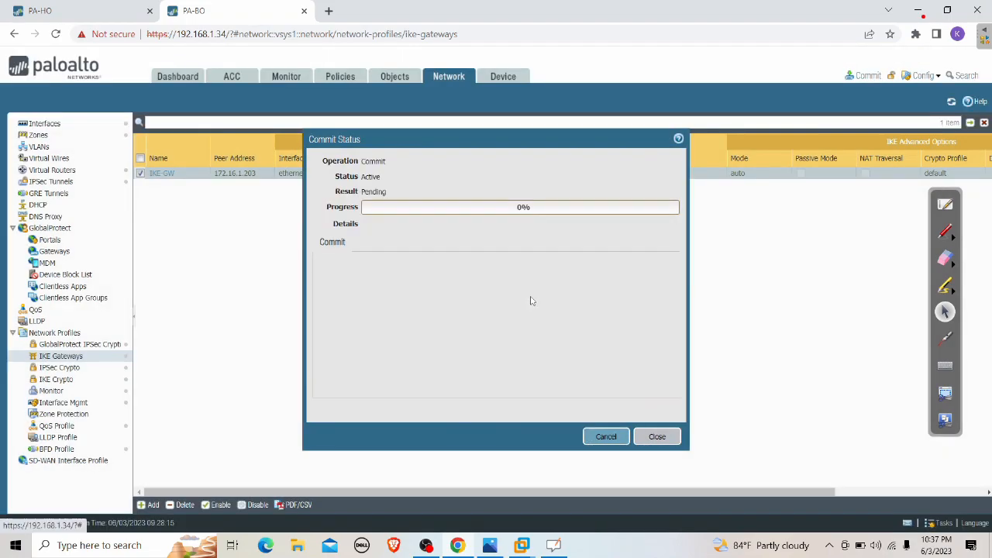
click(108, 17)
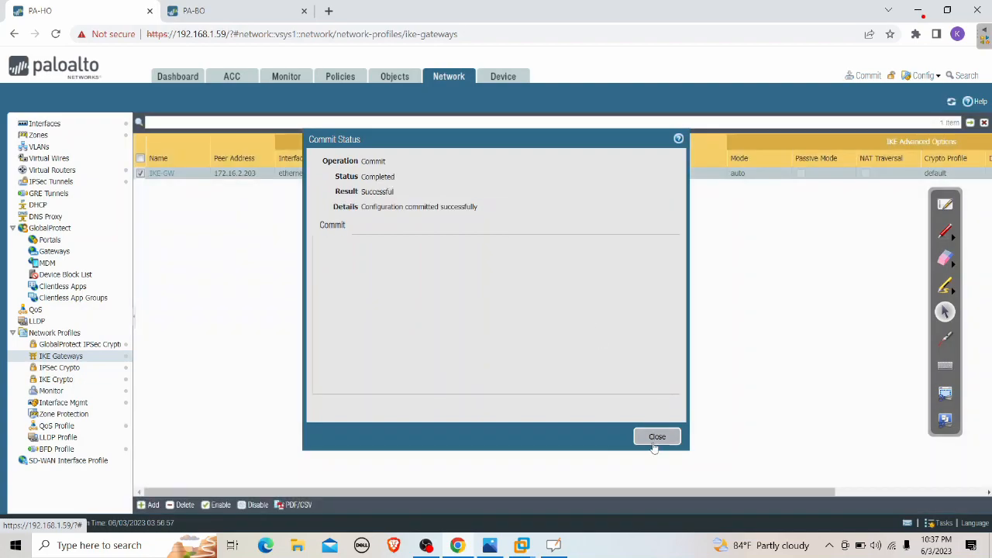
click(656, 437)
click(233, 17)
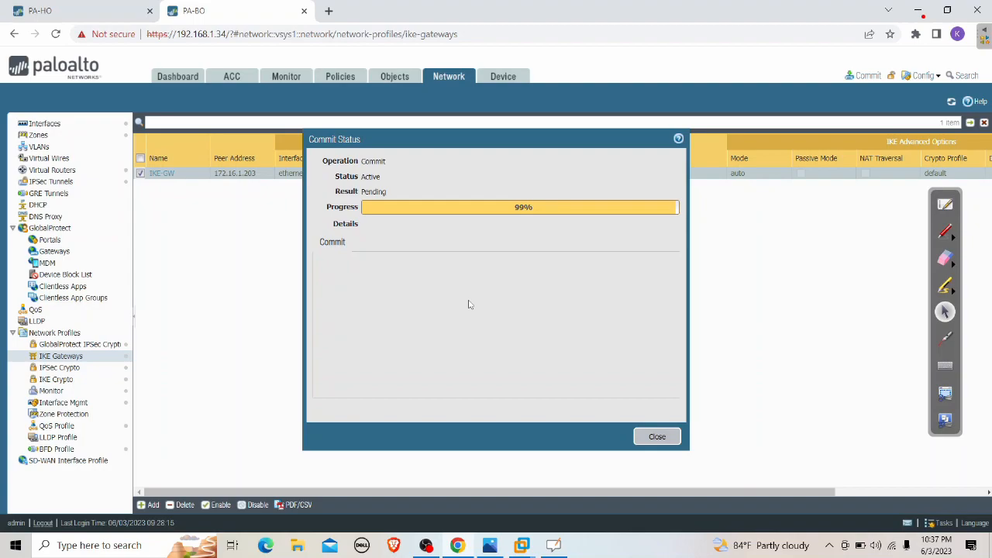
Check XP-100's ping results, then open PA-BO's System log showing IKEv2 with 172.16.2.203 succeeding
click(656, 437)
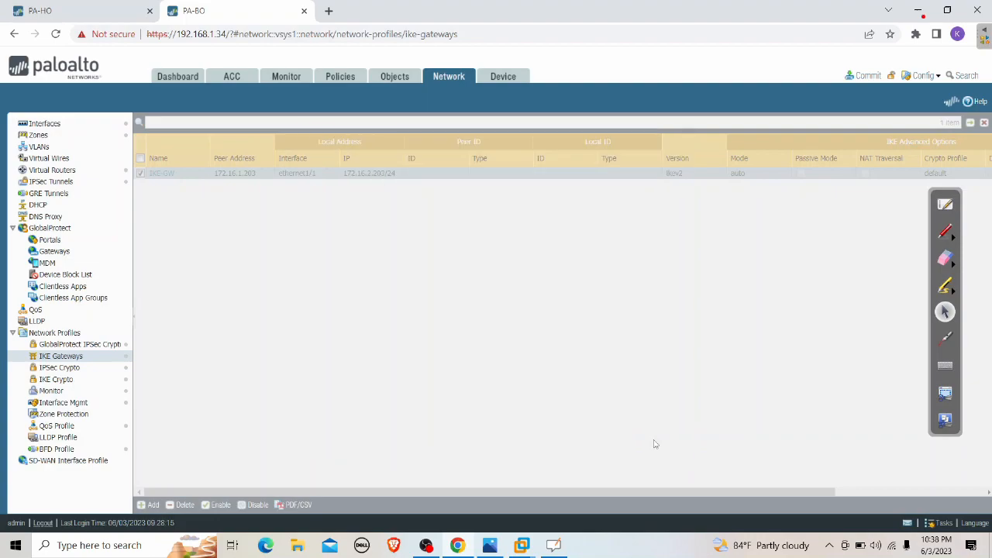
mouse_move(510, 545)
click(343, 474)
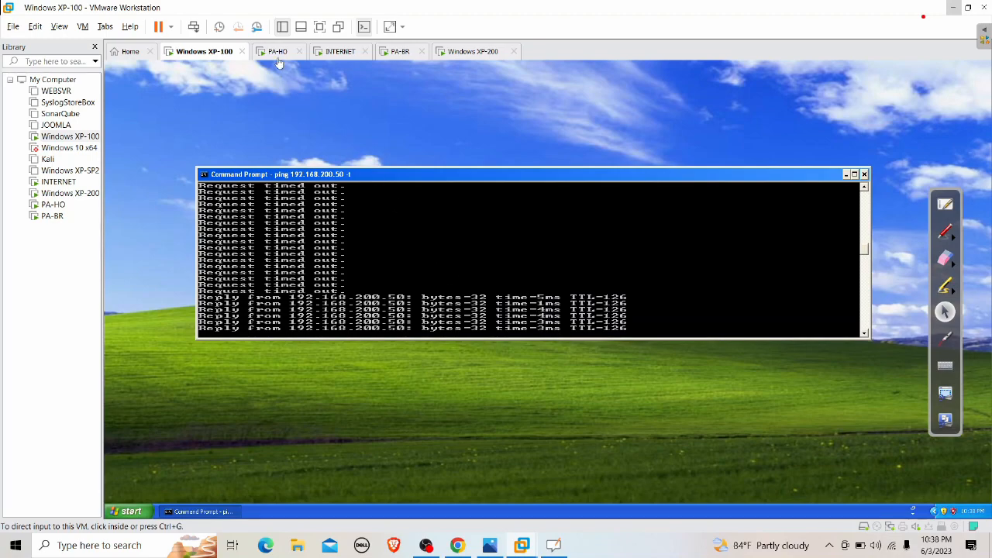
click(953, 8)
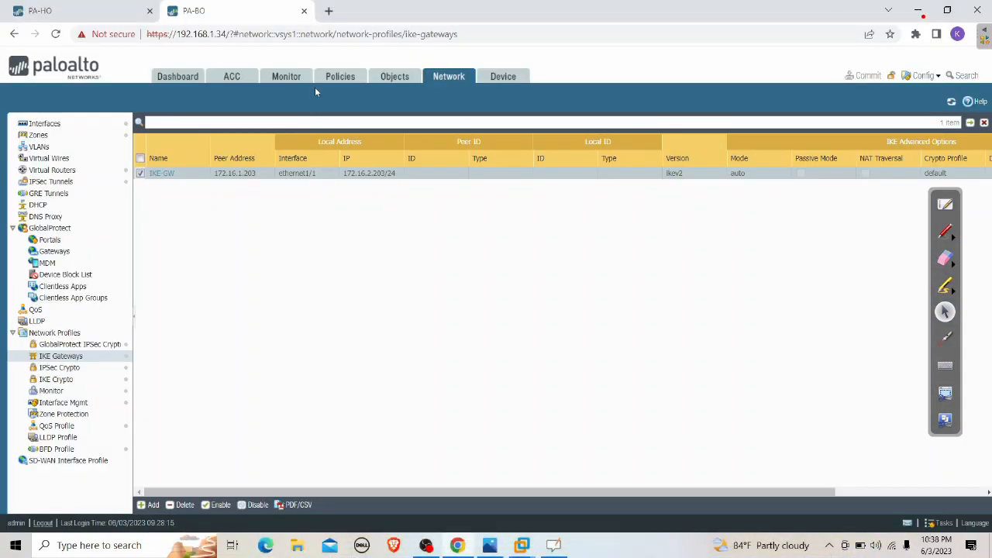
click(293, 81)
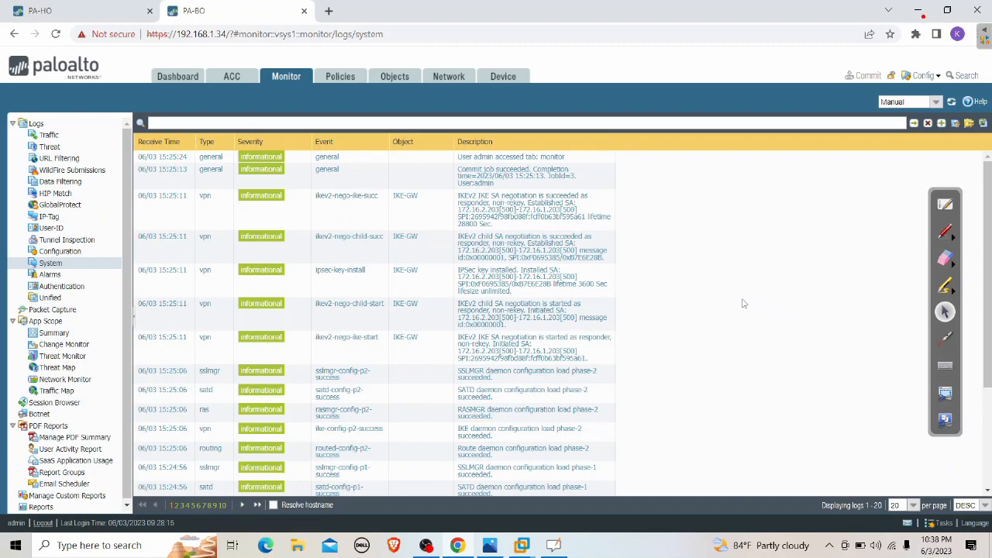
Start Windows Magnifier and enlarge the screen to 200%
click(16, 544)
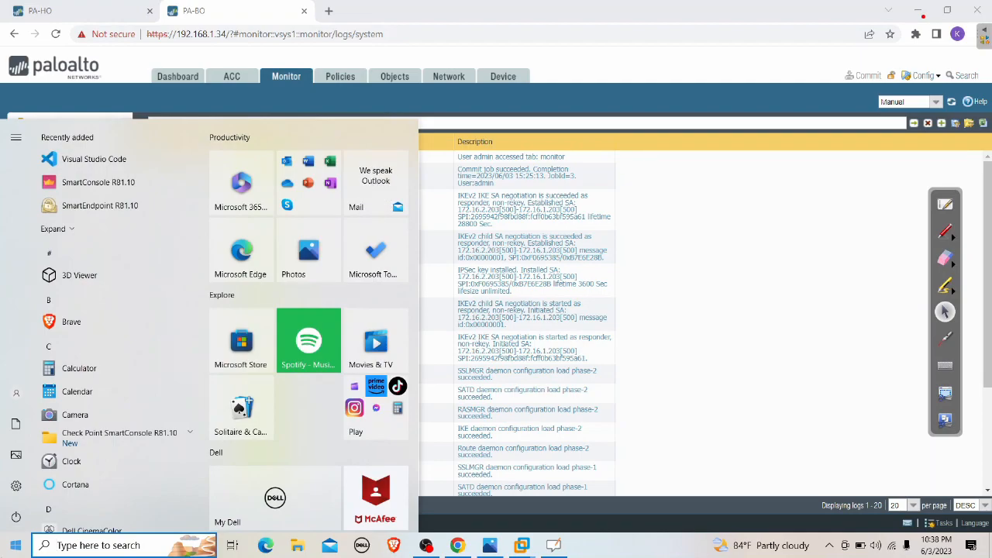
text(magi)
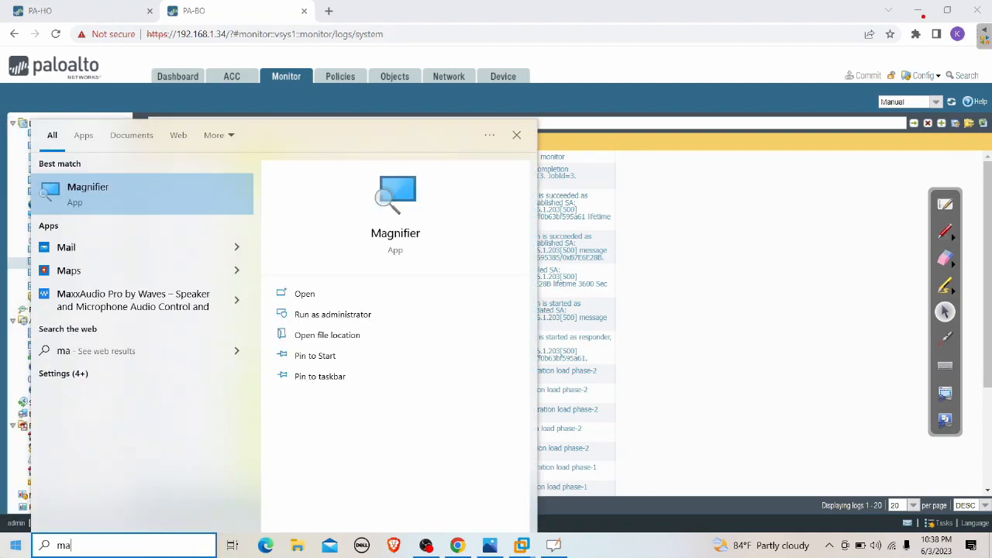
click(182, 190)
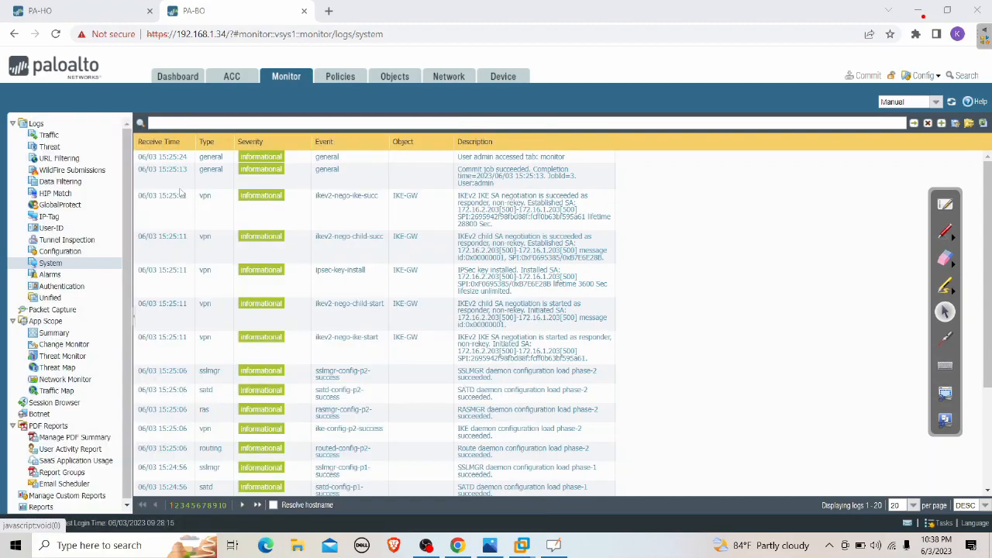
click(167, 113)
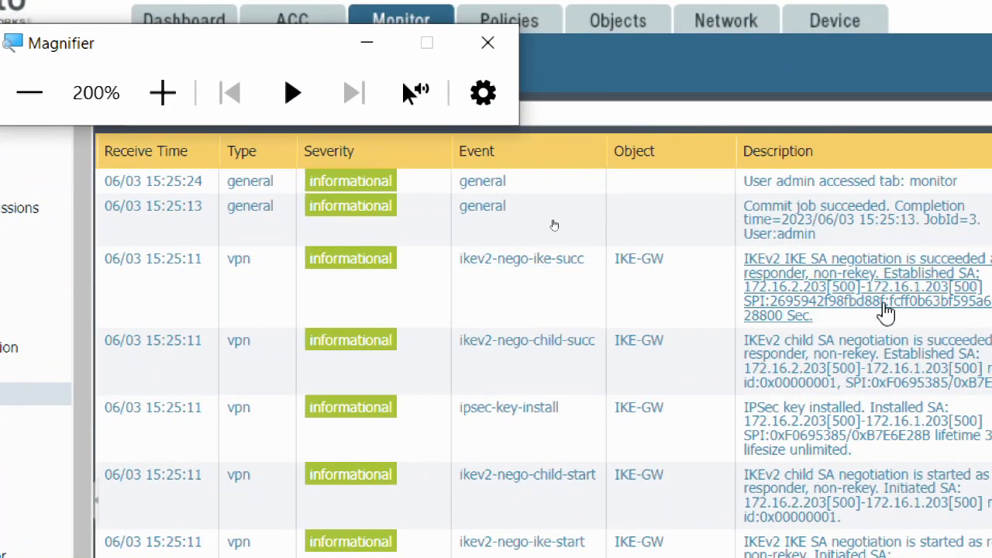
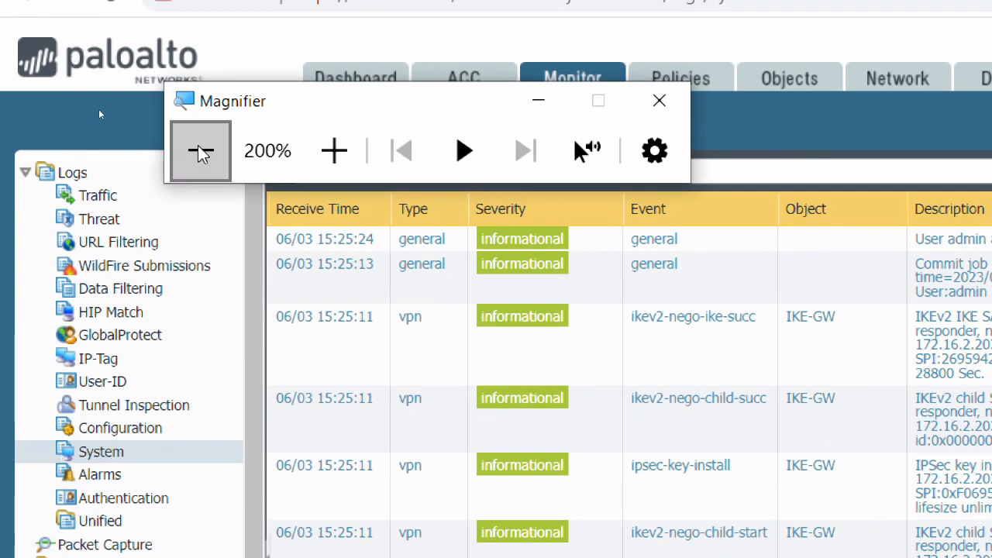
Reset Magnifier to 100%, close it, and open PA-BO's Network IKE Gateways list
click(201, 153)
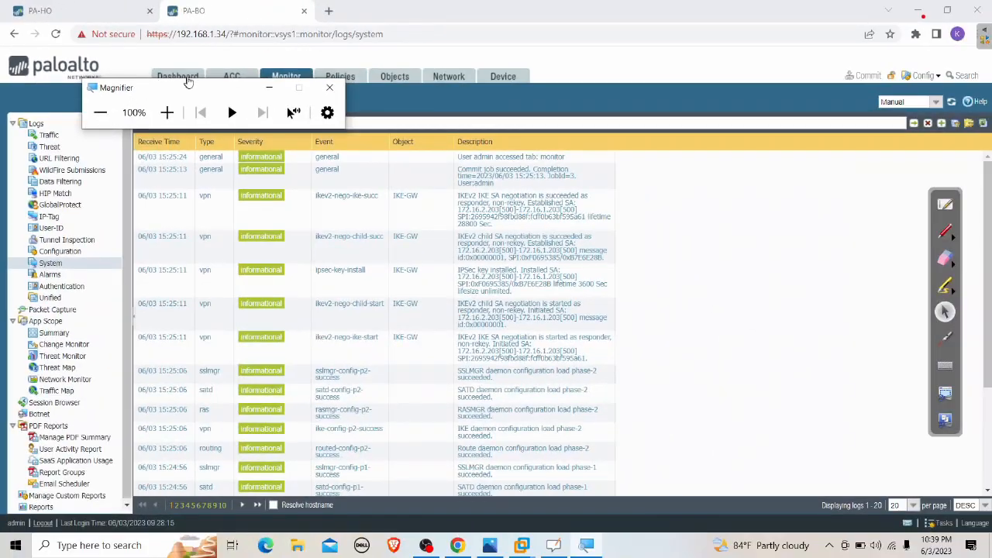
click(329, 89)
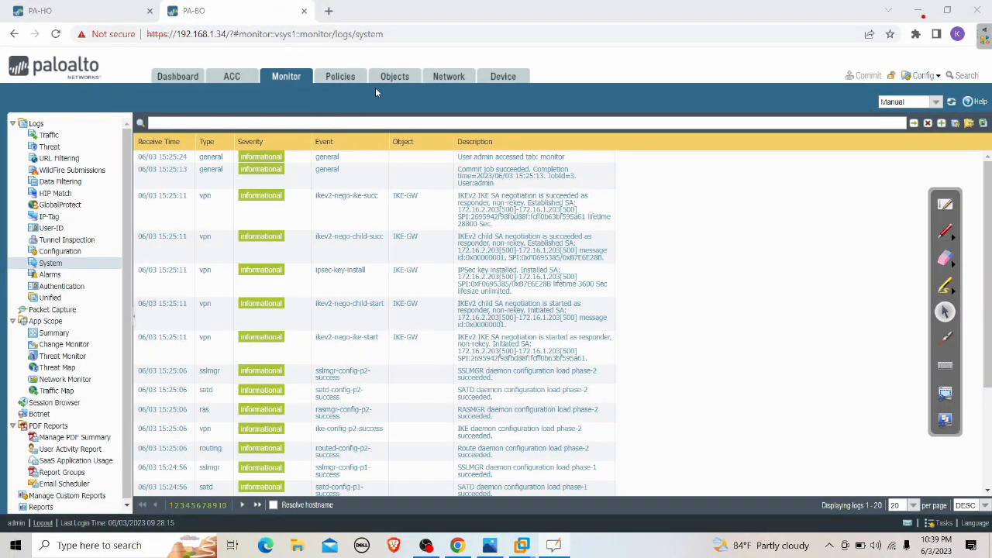
click(446, 77)
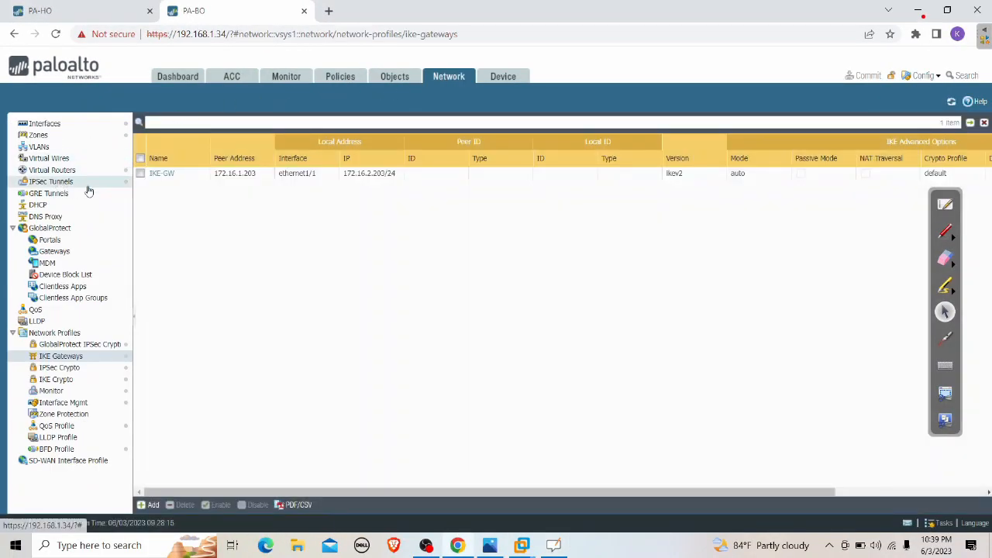
Show the IPSec Tunnels list and mark the green tunnel and IKE status with the red pen
click(88, 186)
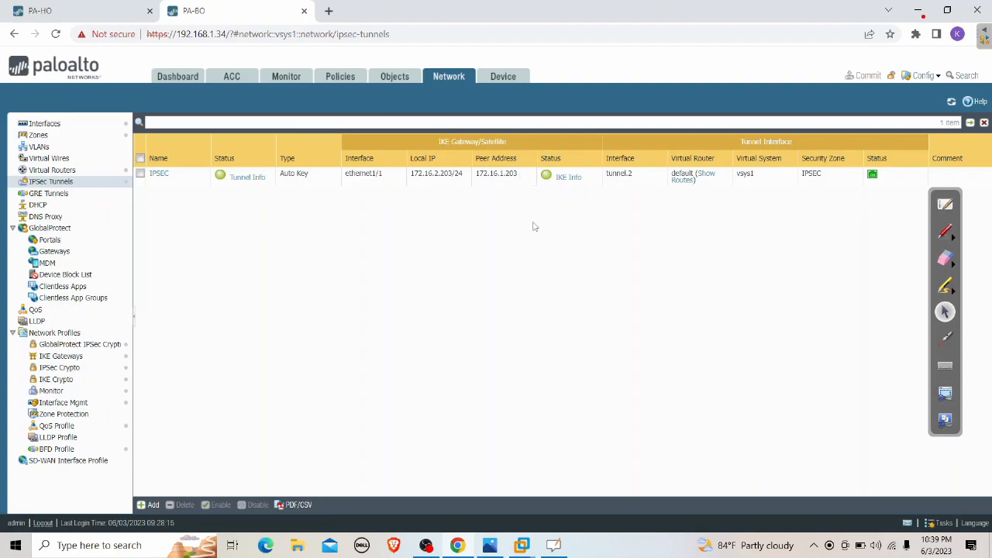
click(945, 234)
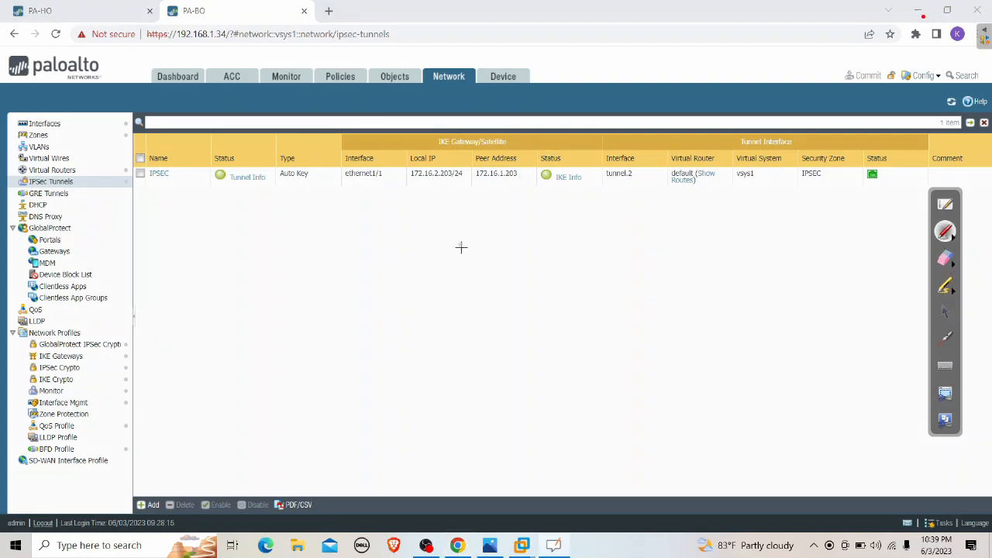
mouse_move(210, 203)
mouse_down()
mouse_move(204, 161)
mouse_move(277, 177)
mouse_move(236, 207)
mouse_up()
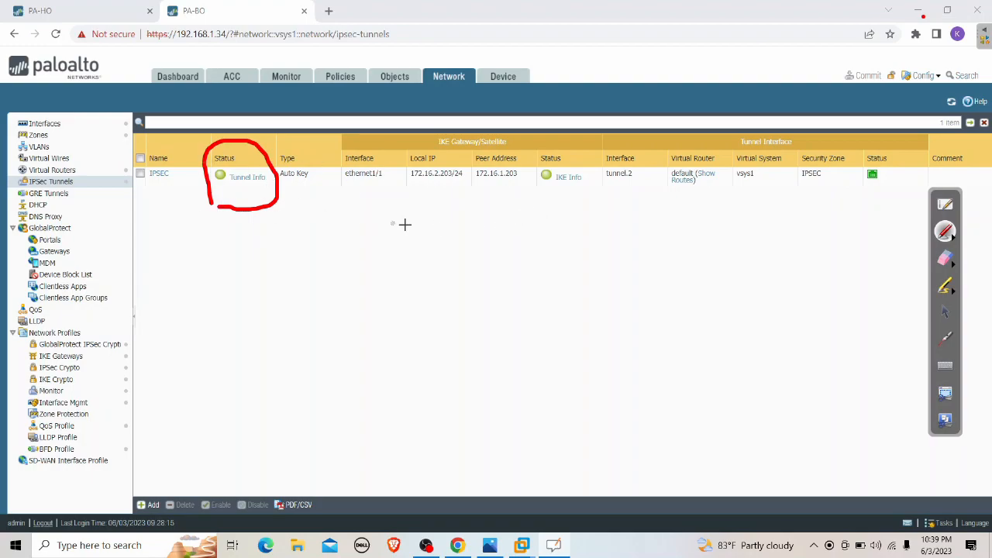
mouse_move(550, 209)
mouse_down()
mouse_move(526, 155)
mouse_move(595, 152)
mouse_move(565, 214)
mouse_up()
drag(162, 206, 205, 169)
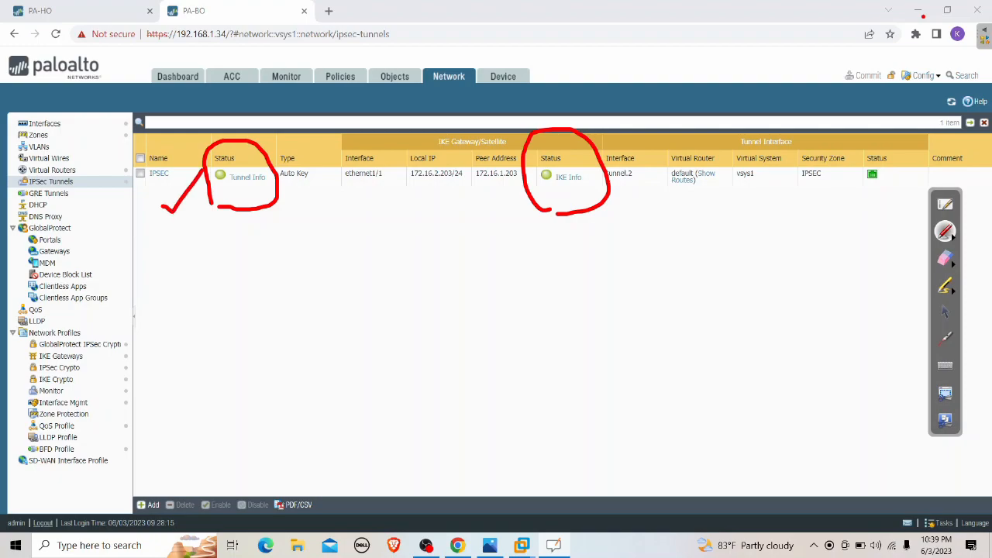
drag(586, 221, 644, 200)
Erase the status annotations and leave annotation mode
click(945, 259)
mouse_move(598, 228)
mouse_down()
mouse_move(525, 206)
mouse_move(604, 165)
mouse_up()
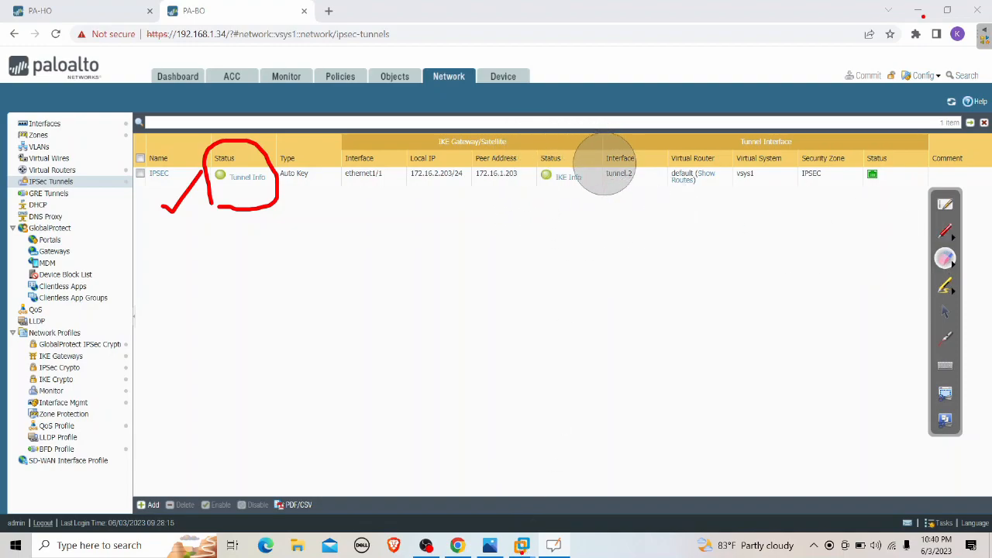
mouse_move(354, 193)
mouse_down()
mouse_move(210, 173)
mouse_move(178, 204)
mouse_up()
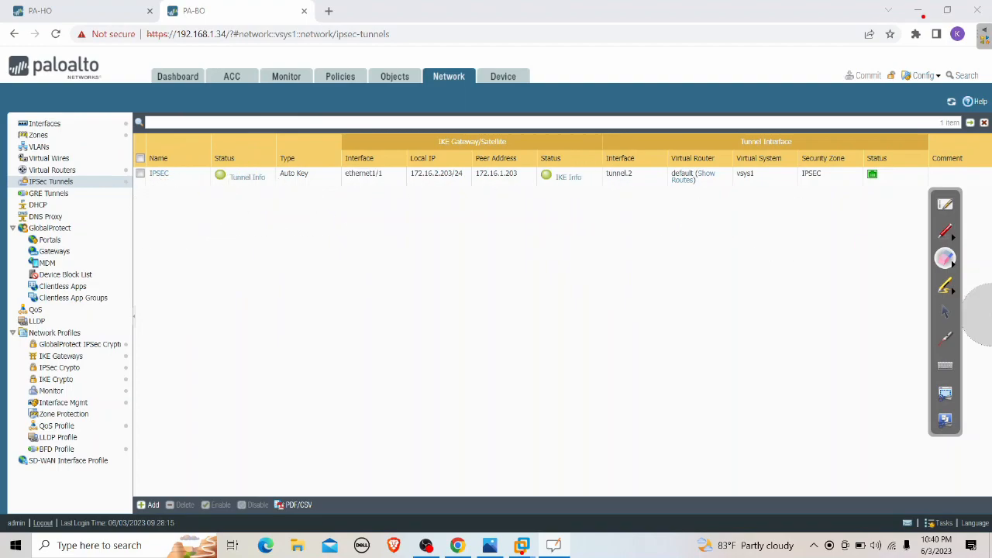
click(944, 314)
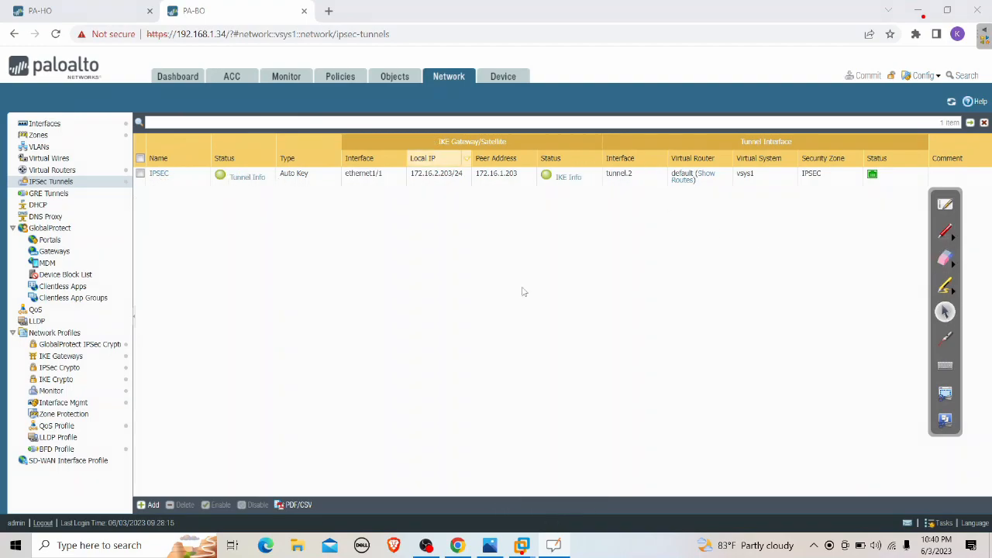
On the INTERNET VM, capture Ethernet0 live, inspect ESP packets 30–34, then stop the capture
click(591, 465)
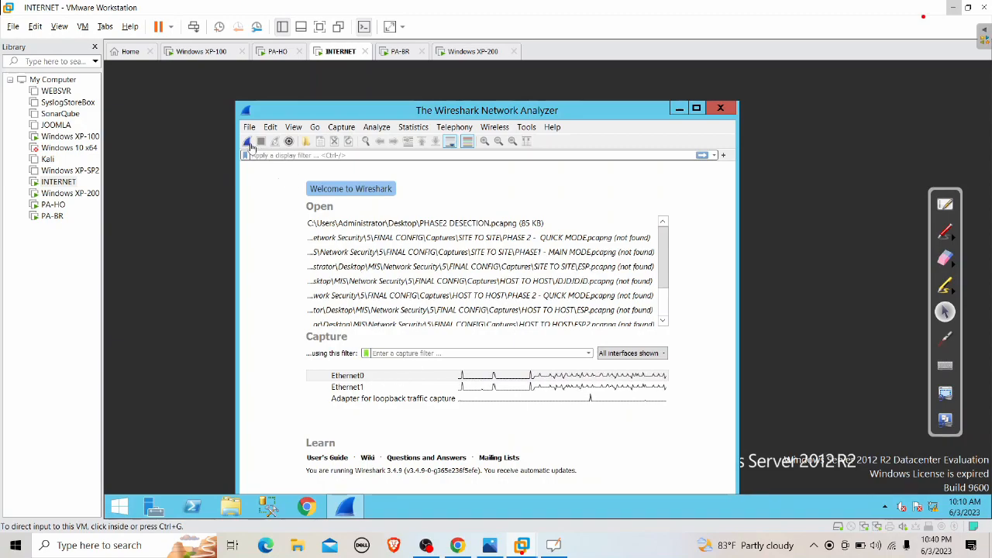
click(248, 143)
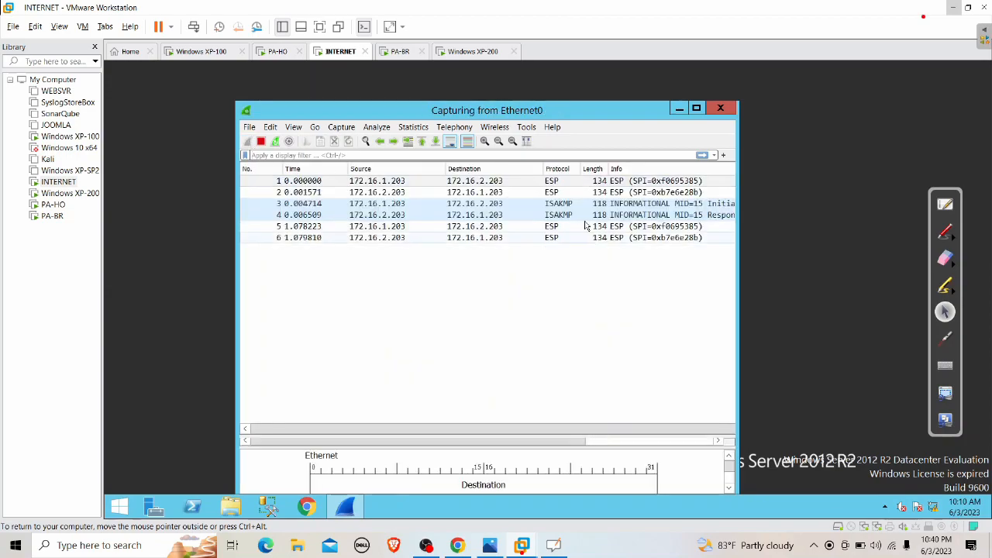
click(551, 190)
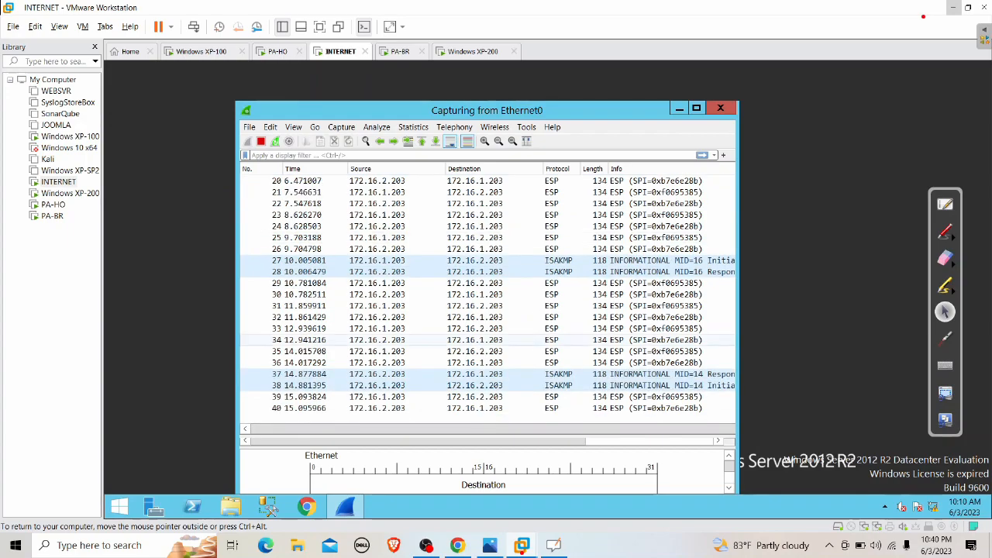
click(552, 329)
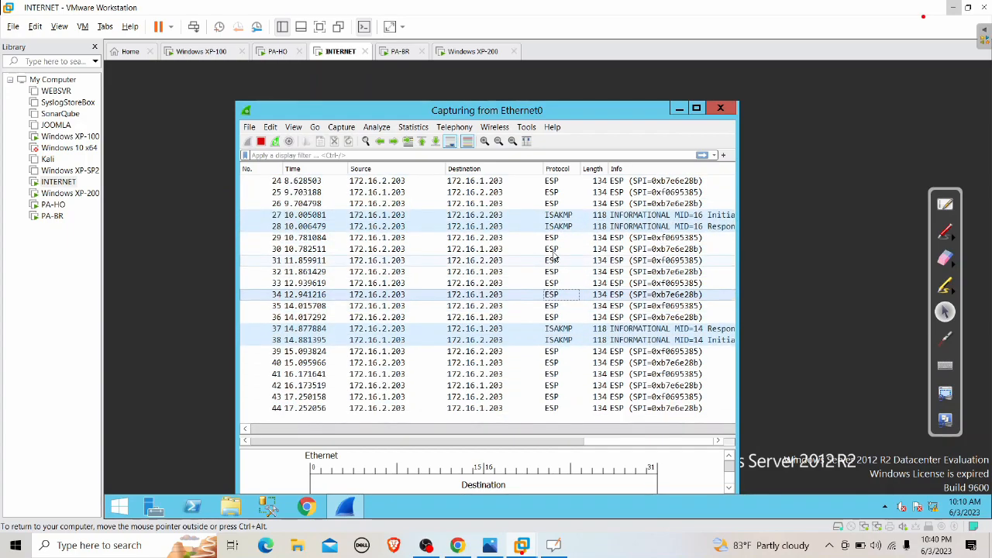
click(552, 248)
click(553, 248)
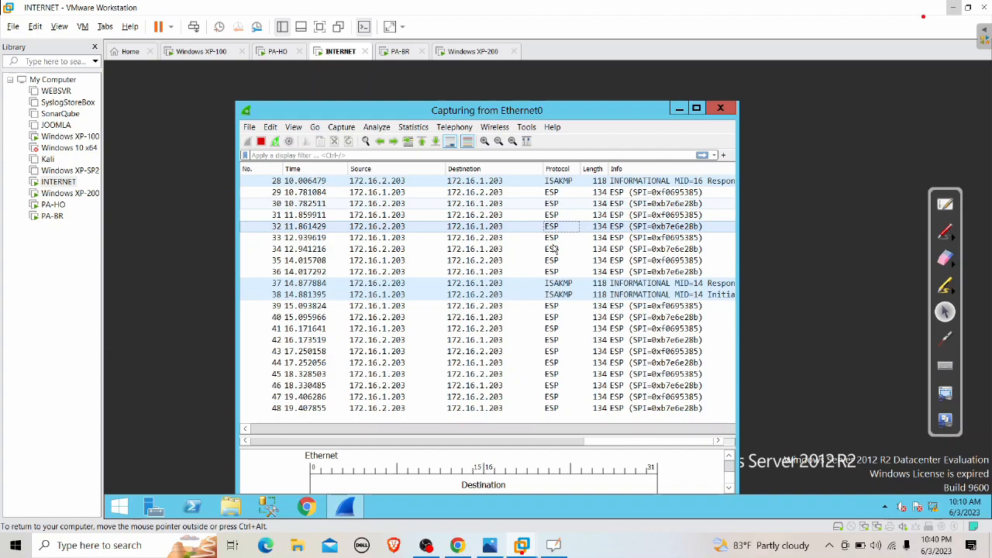
click(553, 248)
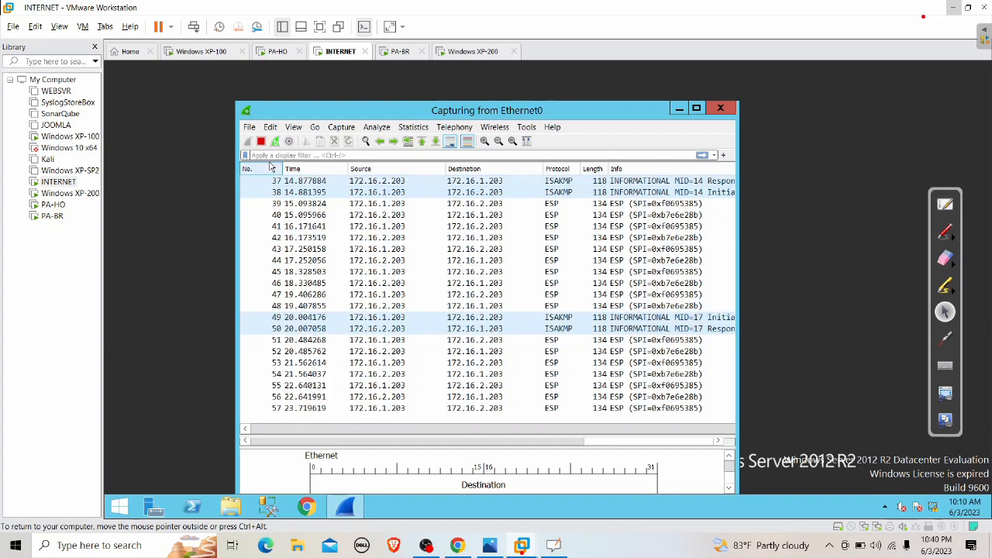
key(ctrl+e)
Open packet 39 in its own window, expand its ESP details, and highlight the IPv4 and Ethernet II layers
double_click(554, 193)
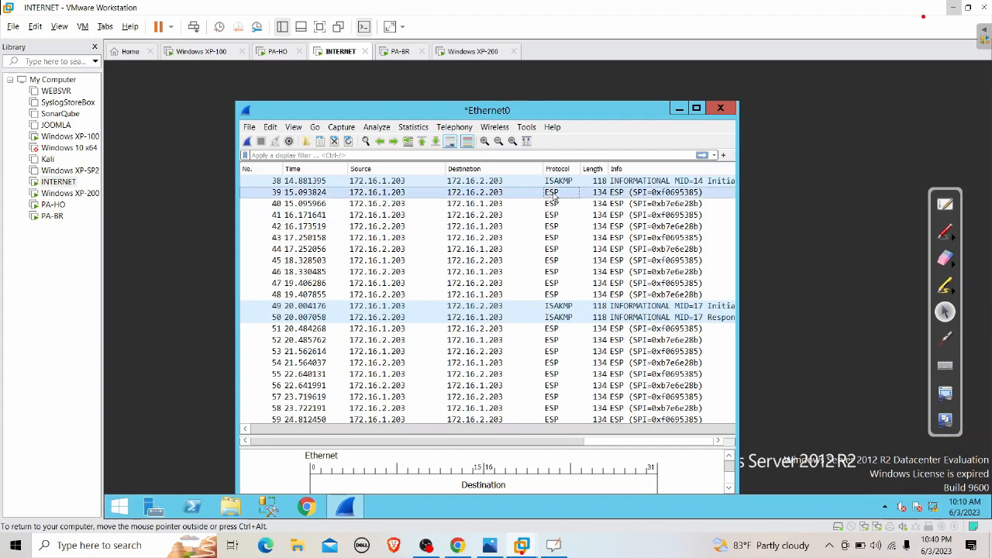
click(196, 171)
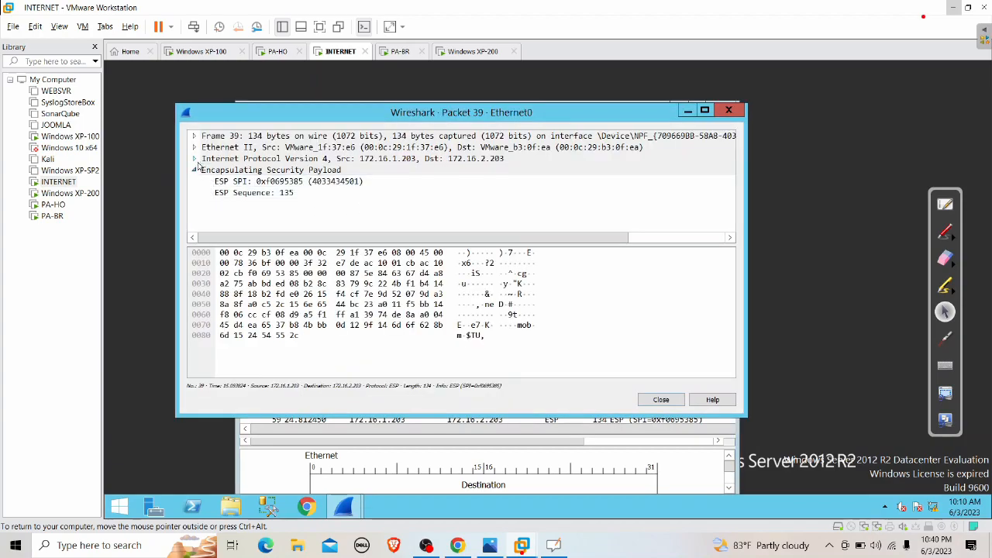
click(351, 161)
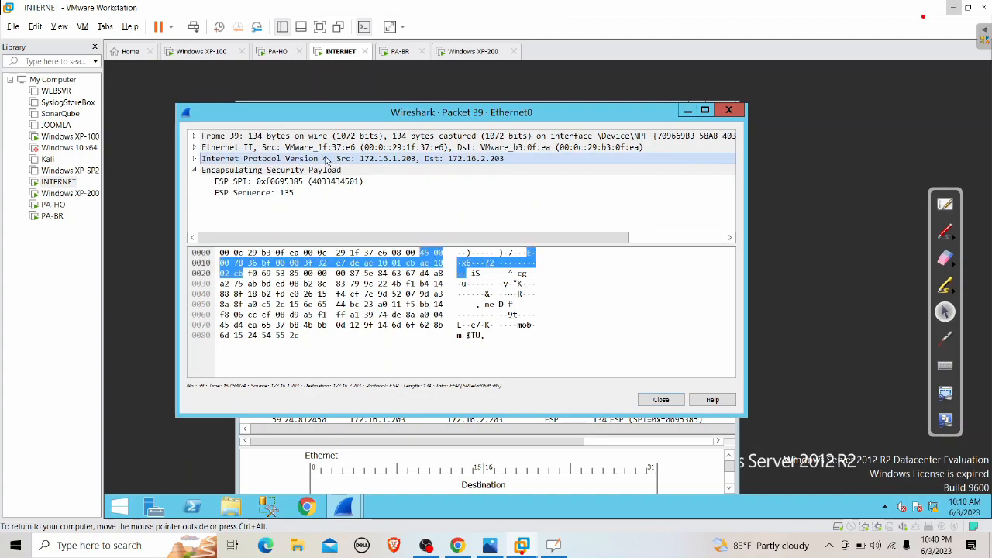
click(257, 148)
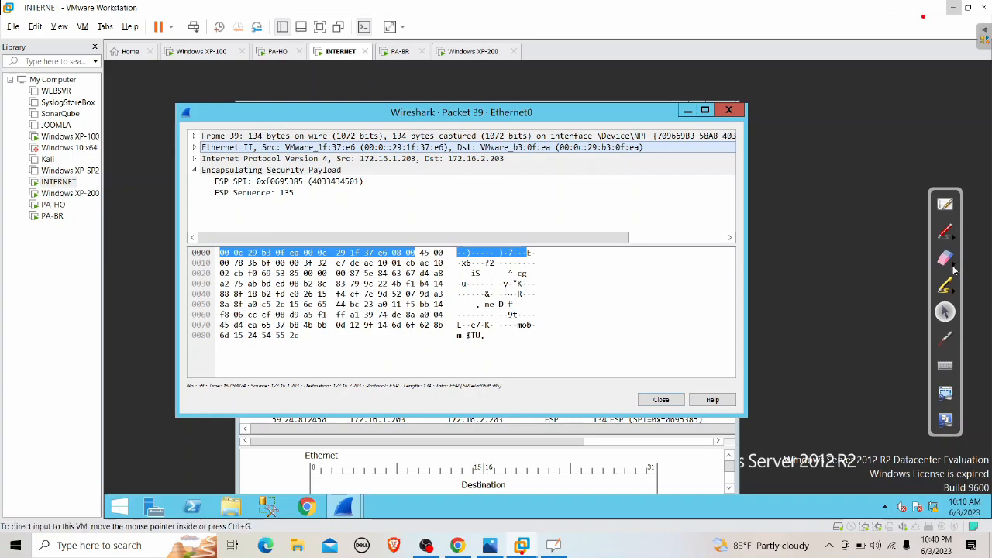
Mark up packet 39's protocol layers with the red pen, erase the marks, and open the whiteboard
click(946, 236)
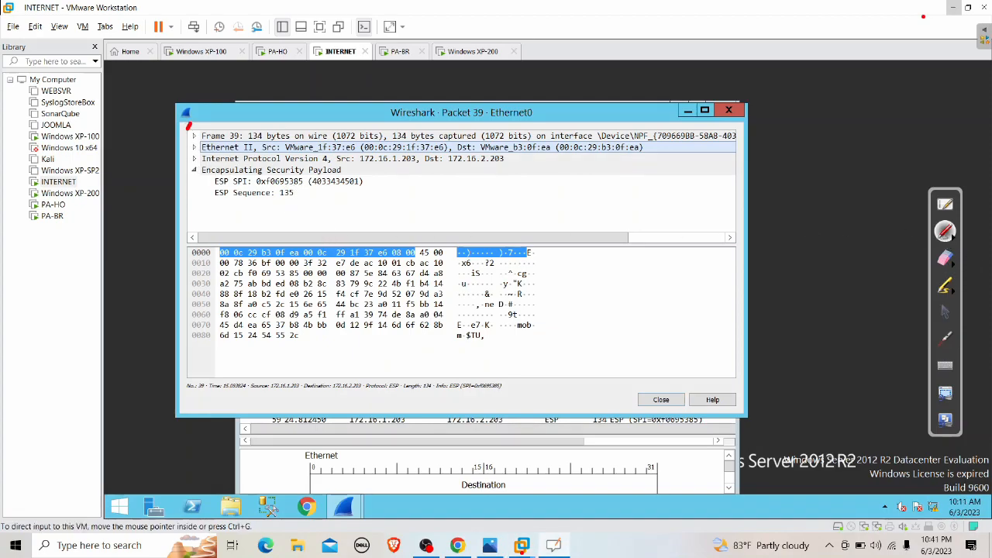
mouse_move(188, 124)
mouse_down()
mouse_move(263, 245)
mouse_move(431, 212)
mouse_move(352, 114)
mouse_move(169, 124)
mouse_up()
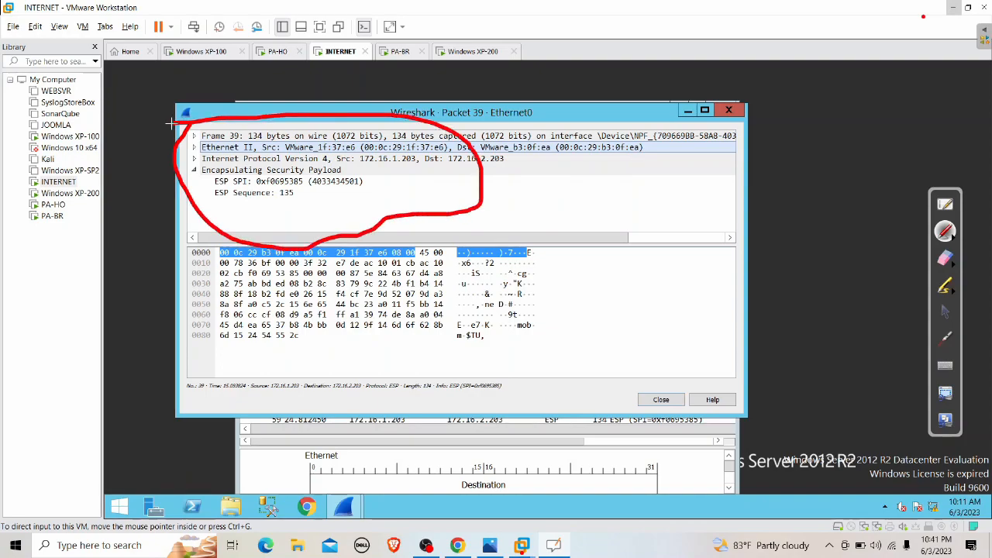
mouse_move(182, 165)
mouse_down()
mouse_move(372, 166)
mouse_move(341, 218)
mouse_move(242, 224)
mouse_move(199, 199)
mouse_up()
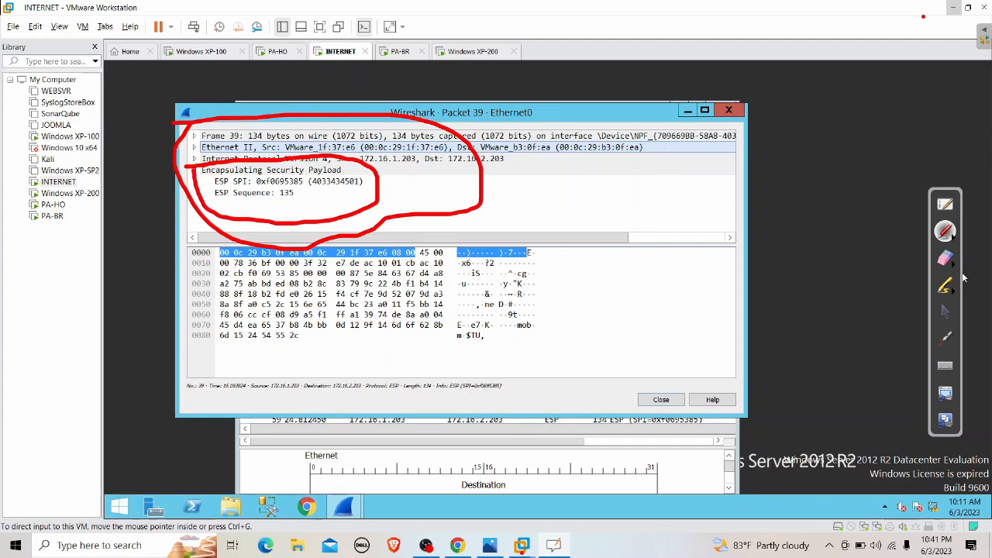
click(945, 258)
mouse_move(565, 199)
mouse_down()
mouse_move(377, 100)
mouse_move(233, 120)
mouse_move(190, 178)
mouse_move(201, 224)
mouse_move(365, 241)
mouse_move(770, 104)
mouse_up()
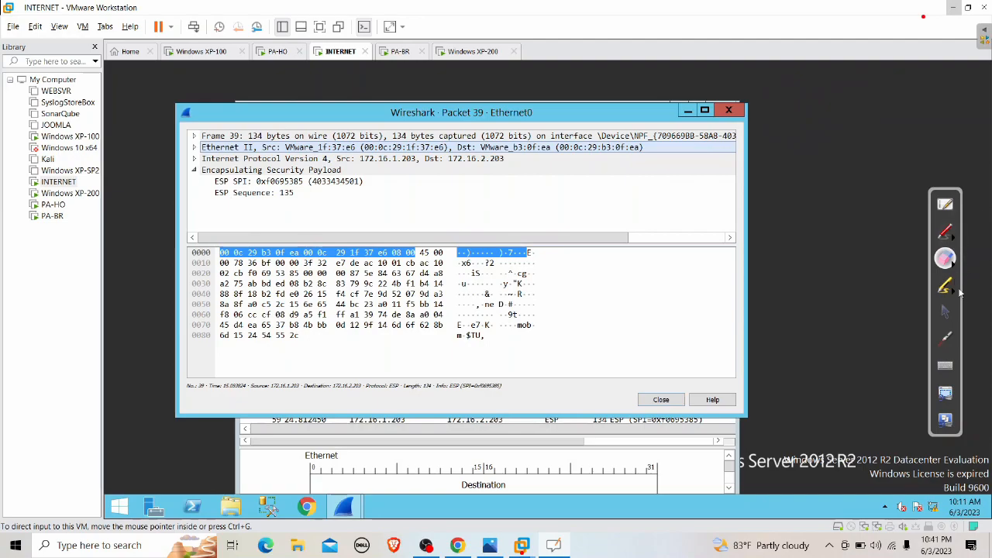
click(944, 312)
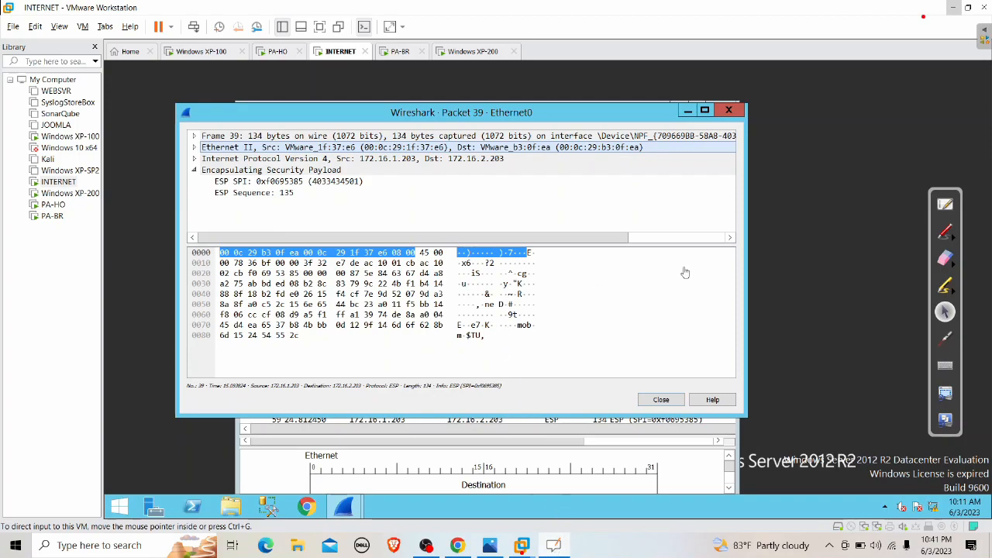
click(945, 205)
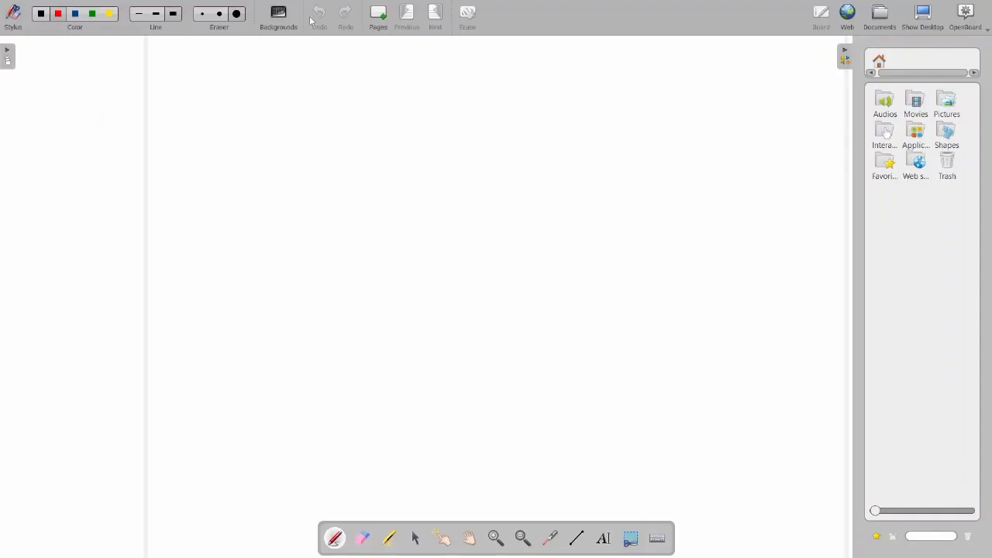
Toggle OpenBoard's page thumbnails panel, then leave the board for the desktop
click(44, 38)
click(7, 57)
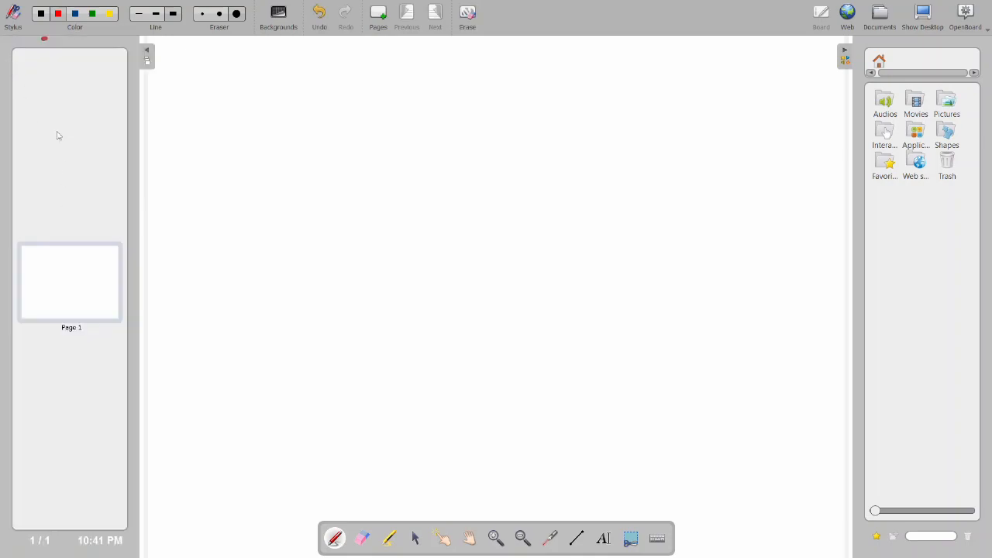
click(150, 62)
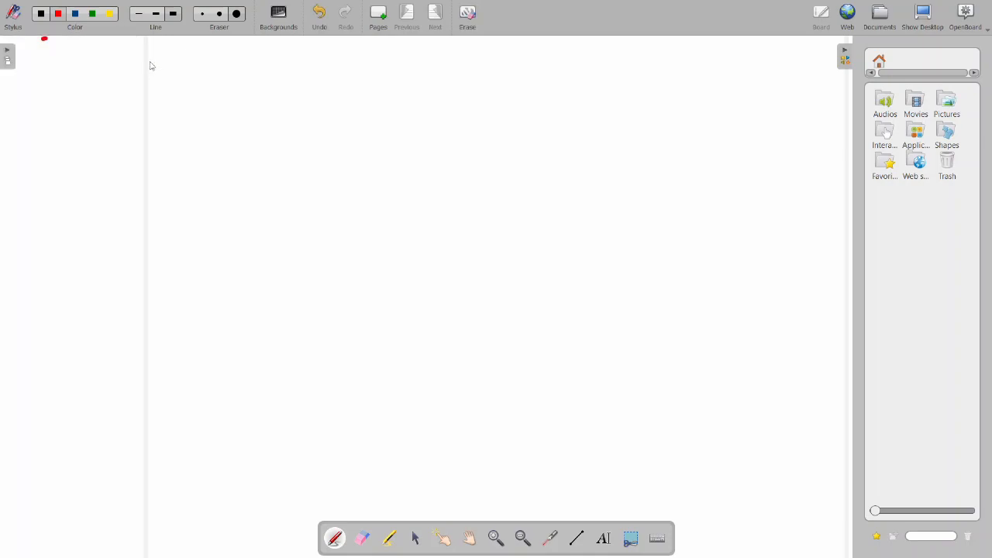
click(8, 59)
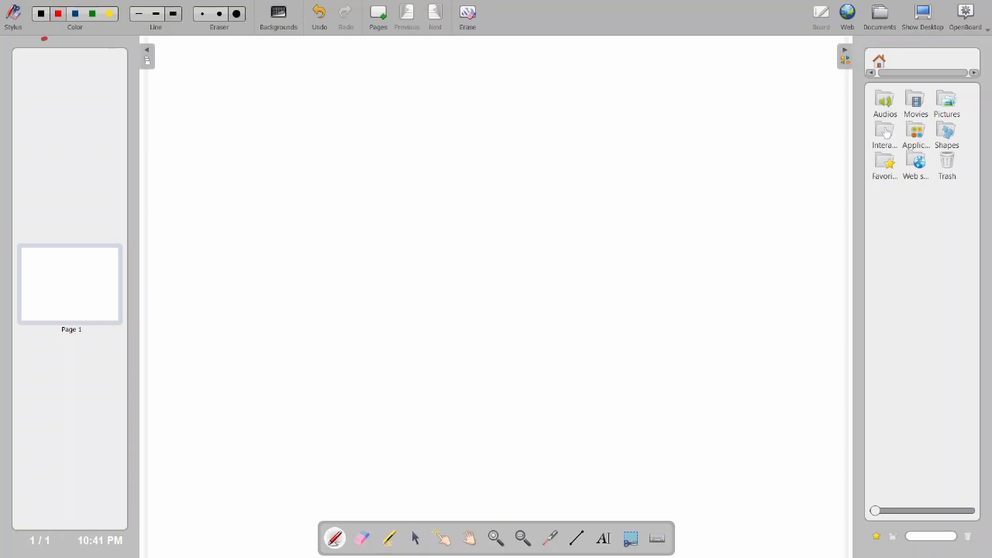
click(923, 14)
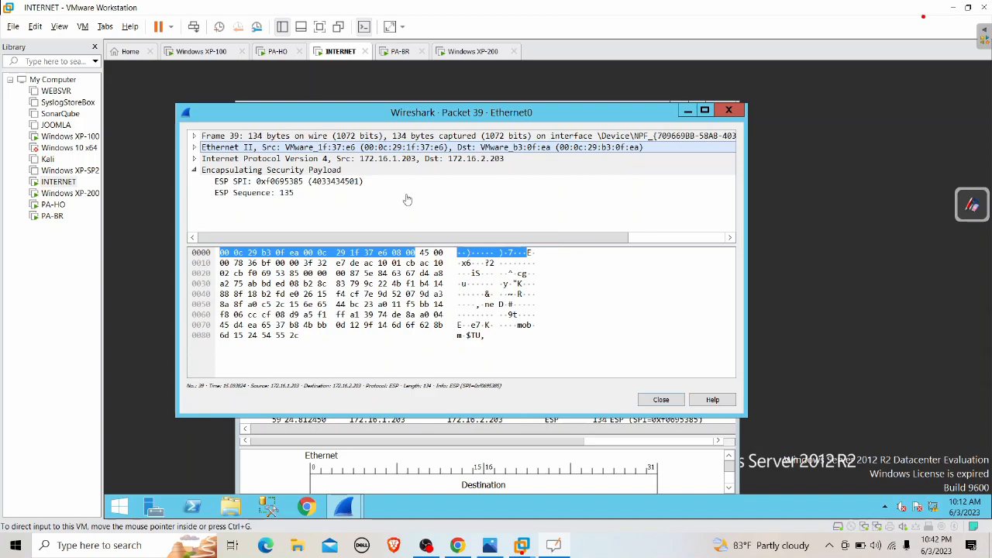
Check the ping running on Windows XP-100 and wake the XP-200 desktop
click(194, 54)
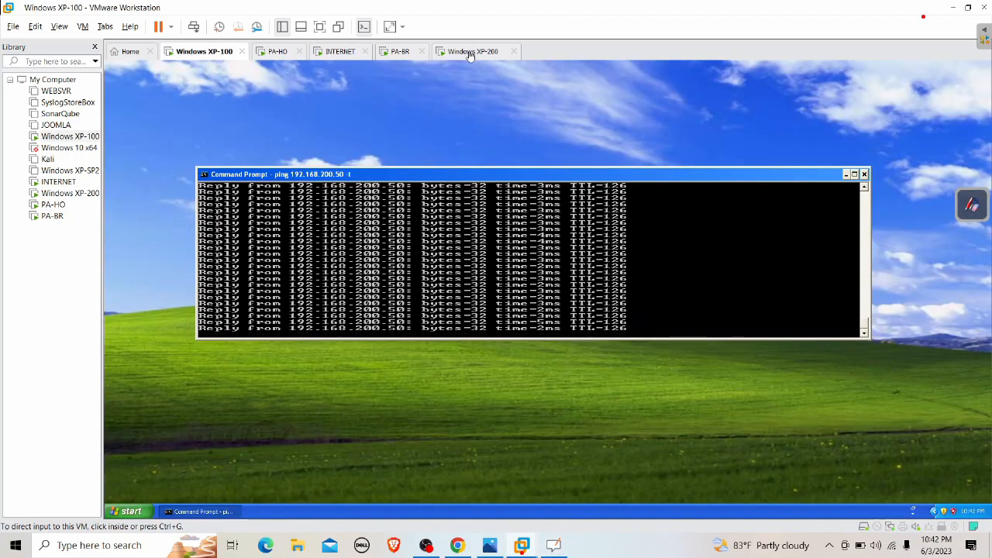
click(471, 51)
click(190, 52)
click(485, 54)
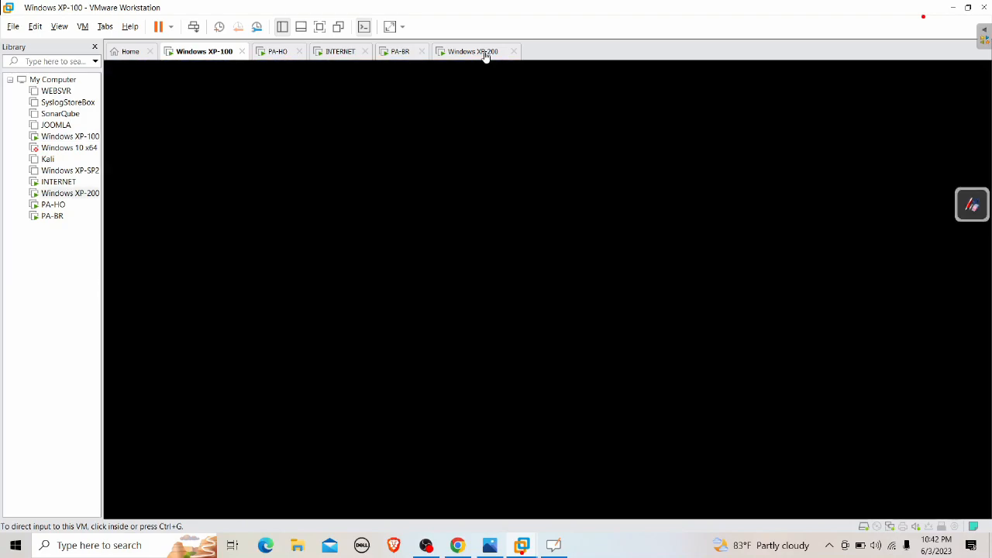
click(416, 327)
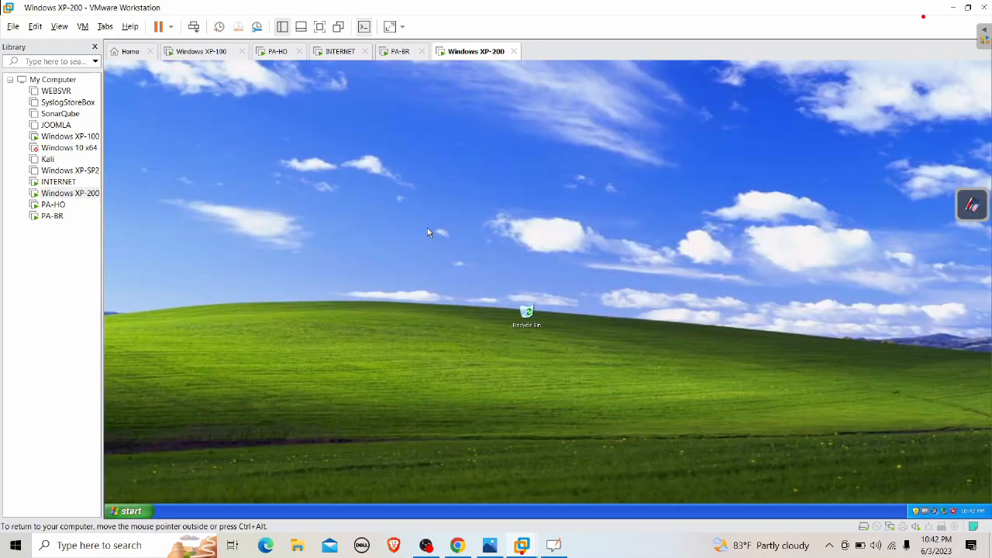
Return to the INTERNET VM and bring up a blank OpenBoard whiteboard
click(340, 51)
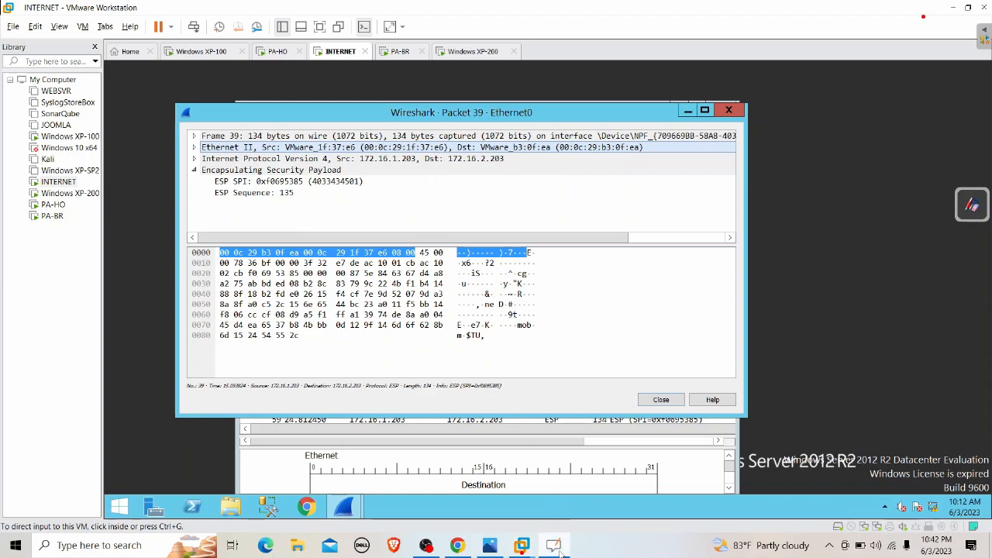
click(971, 205)
click(972, 23)
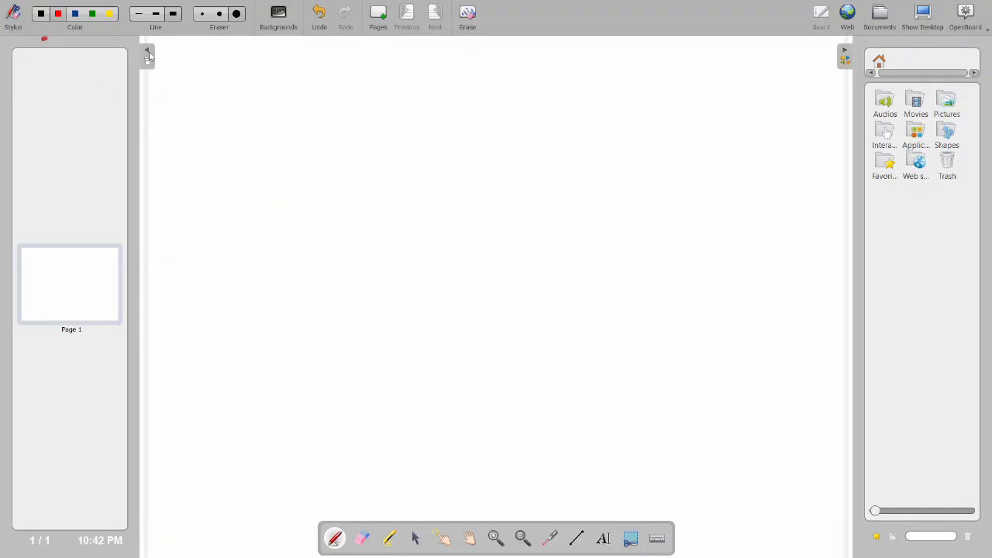
In green, draw a packet box divided into fields labelled IP, TCP and Data
click(148, 55)
click(92, 14)
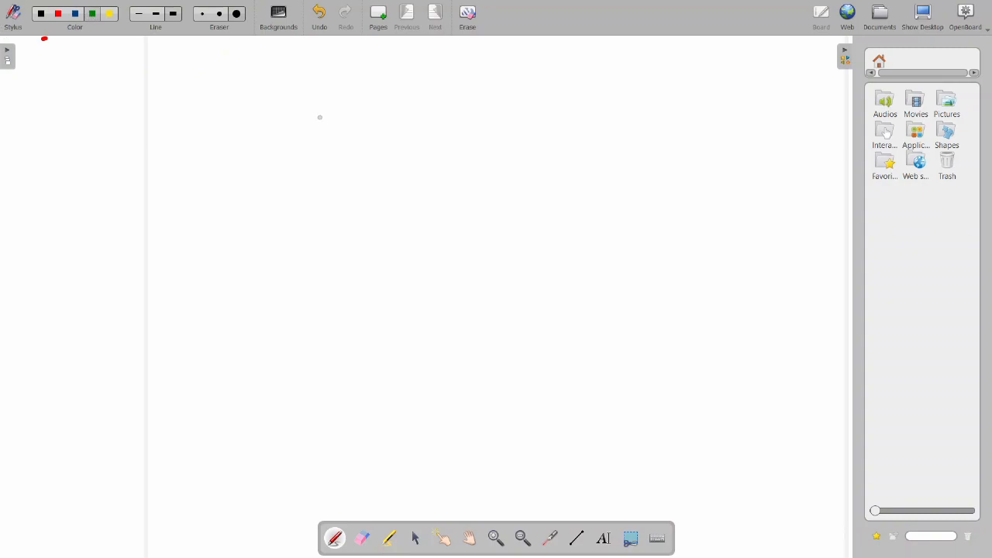
drag(329, 142, 557, 145)
mouse_move(322, 144)
mouse_down()
mouse_move(323, 166)
mouse_move(352, 204)
mouse_move(561, 212)
mouse_up()
drag(560, 149, 551, 210)
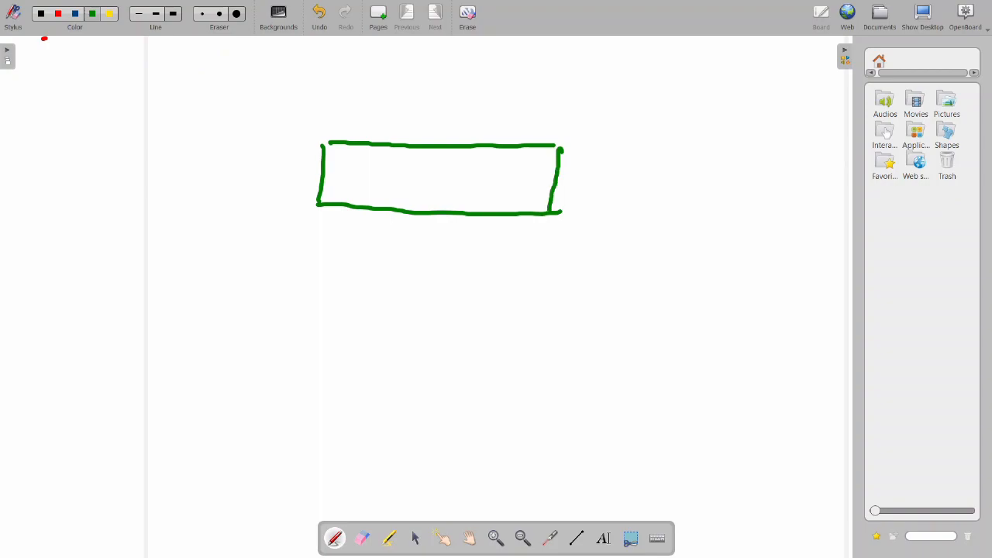
drag(360, 148, 334, 203)
mouse_move(335, 111)
mouse_down()
mouse_move(333, 131)
mouse_move(342, 105)
mouse_up()
mouse_move(327, 132)
mouse_down()
mouse_move(355, 135)
mouse_move(355, 120)
mouse_up()
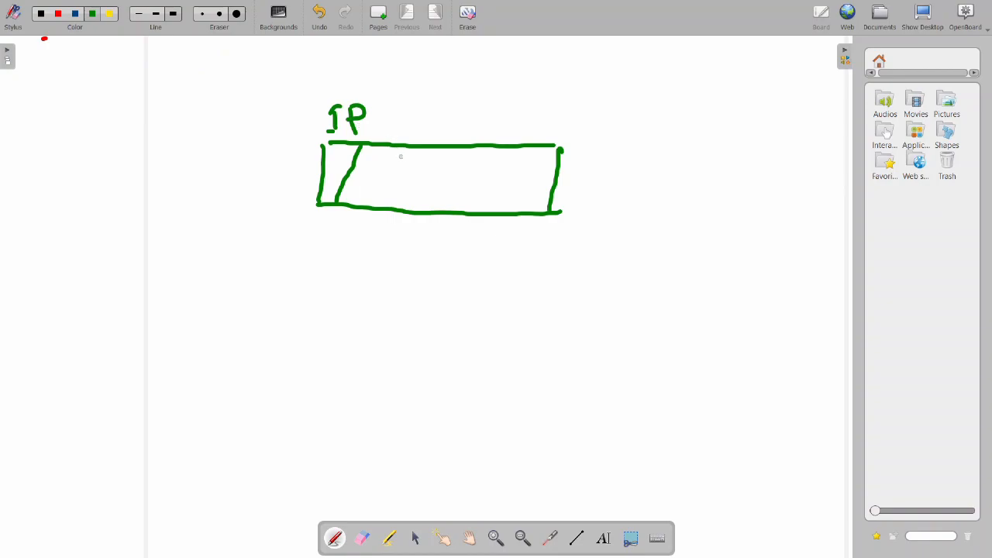
drag(395, 152, 385, 205)
drag(396, 111, 406, 118)
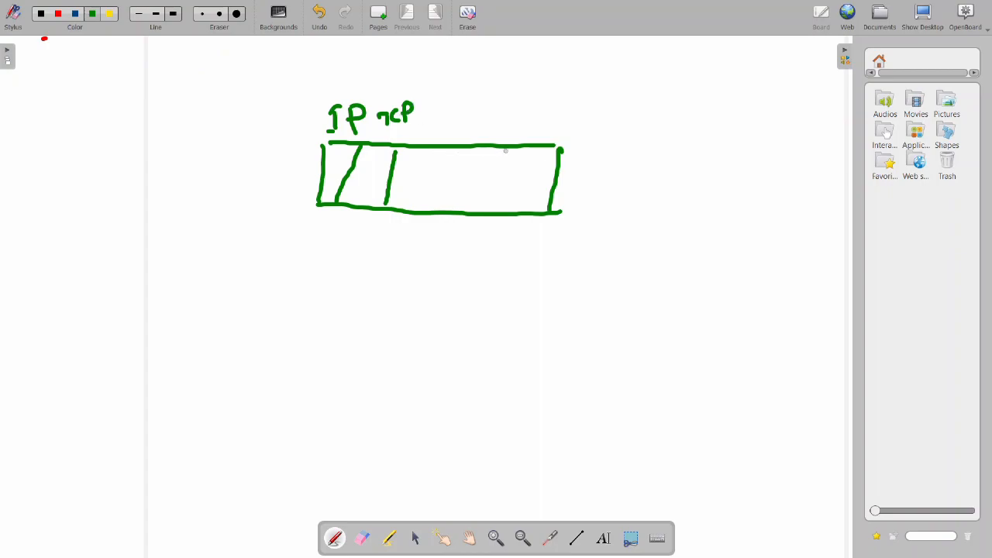
drag(506, 151, 508, 211)
mouse_move(447, 109)
mouse_down()
mouse_move(447, 135)
mouse_move(482, 131)
mouse_up()
mouse_move(485, 95)
mouse_down()
mouse_move(486, 132)
mouse_move(491, 116)
mouse_up()
mouse_move(504, 117)
mouse_down()
mouse_move(496, 129)
mouse_move(507, 138)
mouse_up()
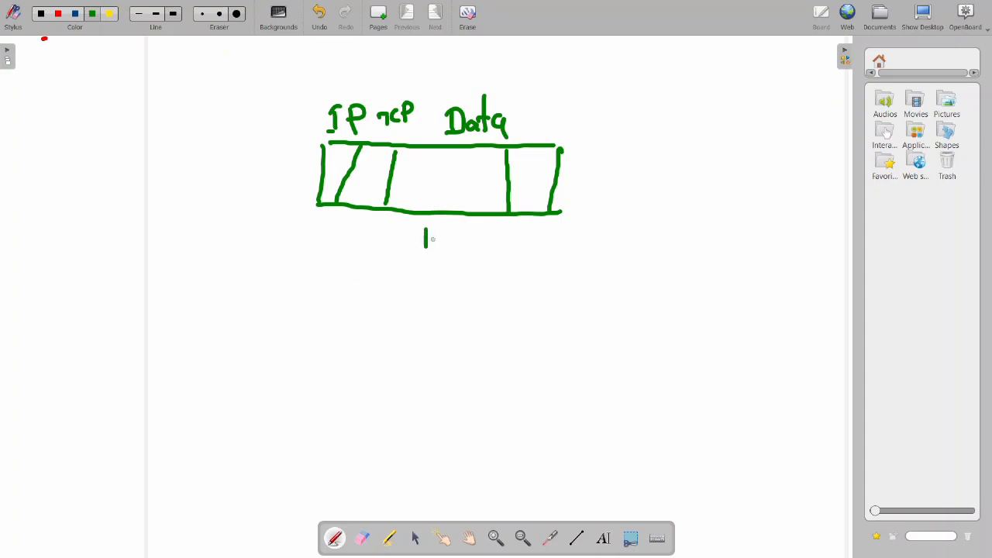
Draw an arrow down to a second box with two IP-labelled fields, and tick the original IP header
drag(416, 247, 448, 247)
drag(311, 334, 533, 329)
mouse_move(309, 334)
mouse_down()
mouse_move(309, 405)
mouse_move(543, 401)
mouse_up()
drag(540, 331, 535, 400)
drag(348, 335, 347, 400)
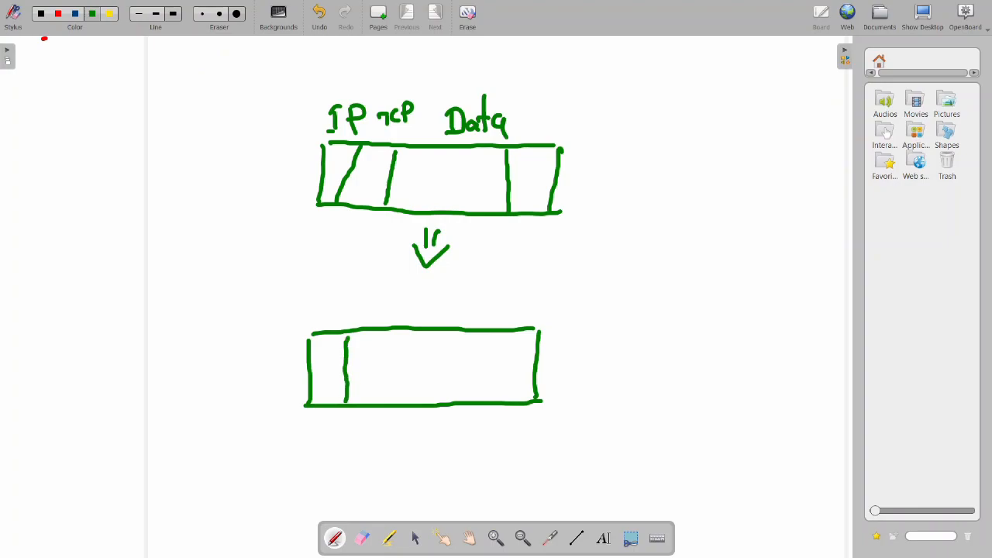
drag(315, 289, 330, 307)
drag(328, 288, 332, 296)
drag(390, 333, 388, 401)
mouse_move(367, 297)
mouse_down()
mouse_move(370, 313)
mouse_move(375, 297)
mouse_up()
mouse_move(362, 314)
mouse_down()
mouse_move(385, 316)
mouse_move(386, 305)
mouse_up()
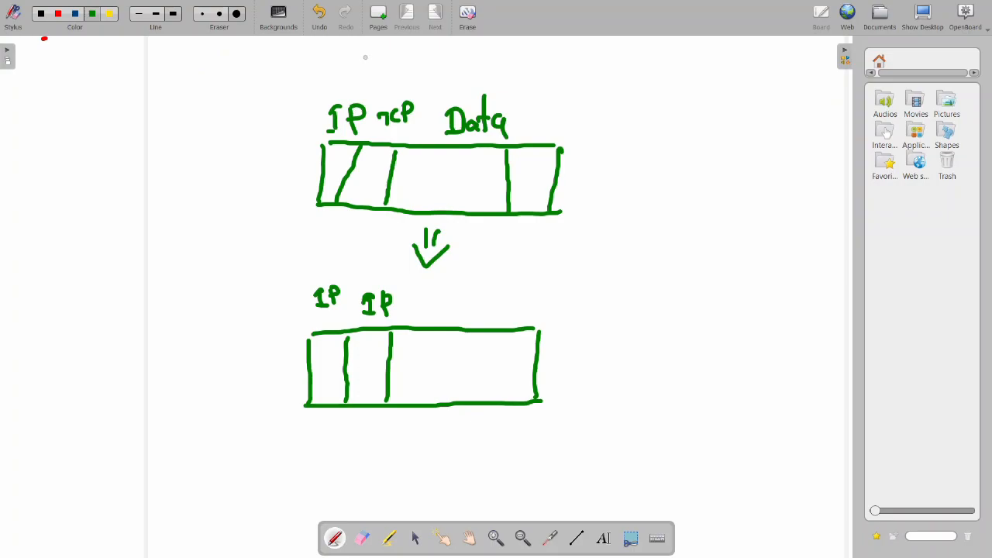
drag(346, 84, 374, 67)
Tick the two IP fields of the lower box in green
mouse_move(358, 348)
mouse_down()
mouse_move(365, 358)
mouse_move(386, 337)
mouse_up()
drag(318, 357, 346, 339)
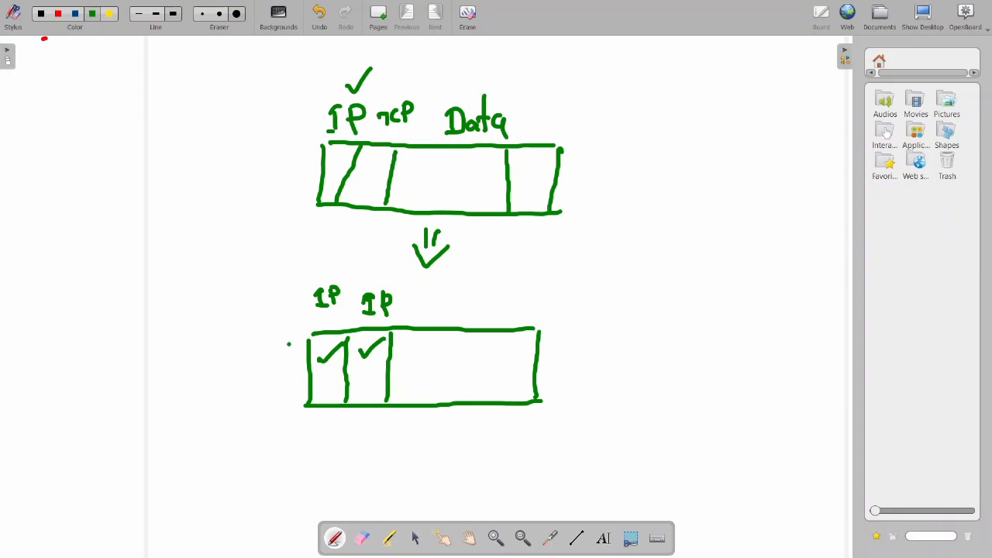
drag(289, 344, 305, 331)
drag(363, 352, 388, 339)
drag(359, 377, 388, 372)
Add a third field to the lower box, labelled TCP, and label its last field
drag(431, 339, 429, 393)
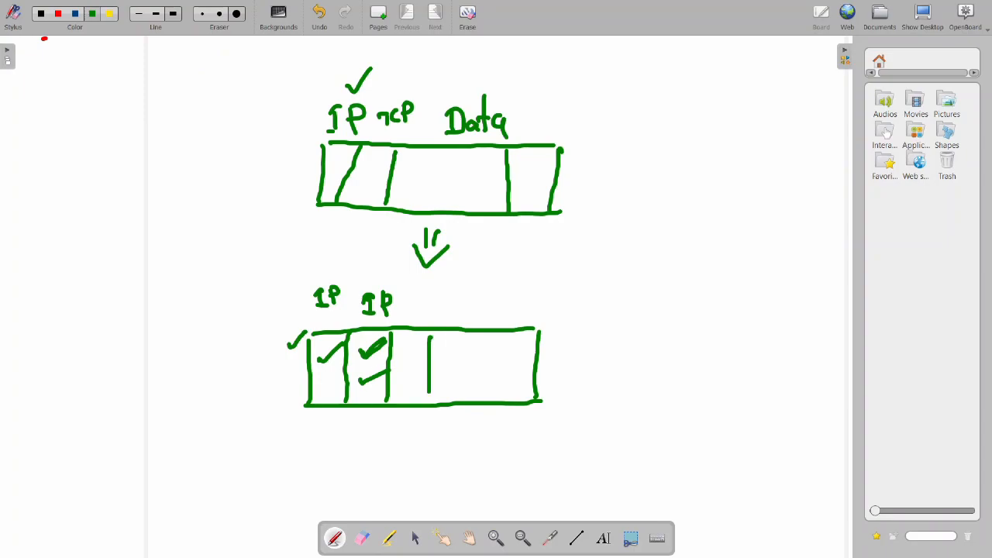
mouse_move(409, 313)
mouse_down()
mouse_move(411, 322)
mouse_move(433, 321)
mouse_up()
mouse_move(435, 302)
mouse_down()
mouse_move(435, 311)
mouse_move(485, 316)
mouse_up()
mouse_move(510, 299)
mouse_down()
mouse_move(508, 311)
mouse_move(519, 314)
mouse_up()
mouse_move(526, 270)
mouse_down()
mouse_move(518, 296)
mouse_move(529, 290)
mouse_up()
drag(534, 288, 550, 294)
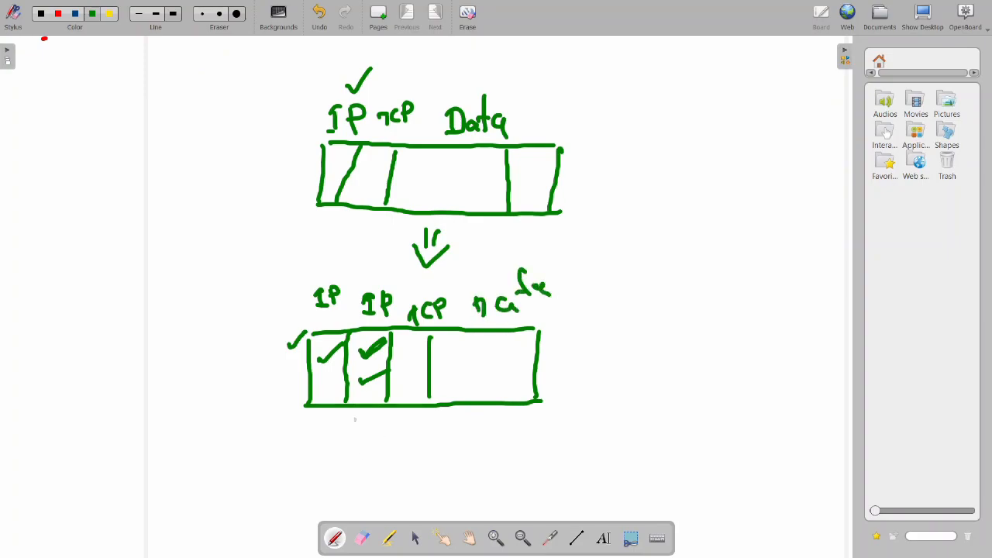
Bracket the wrapped part of the lower box as ESP and extend the box to the right
mouse_move(348, 415)
mouse_down()
mouse_move(376, 425)
mouse_move(541, 417)
mouse_move(545, 408)
mouse_up()
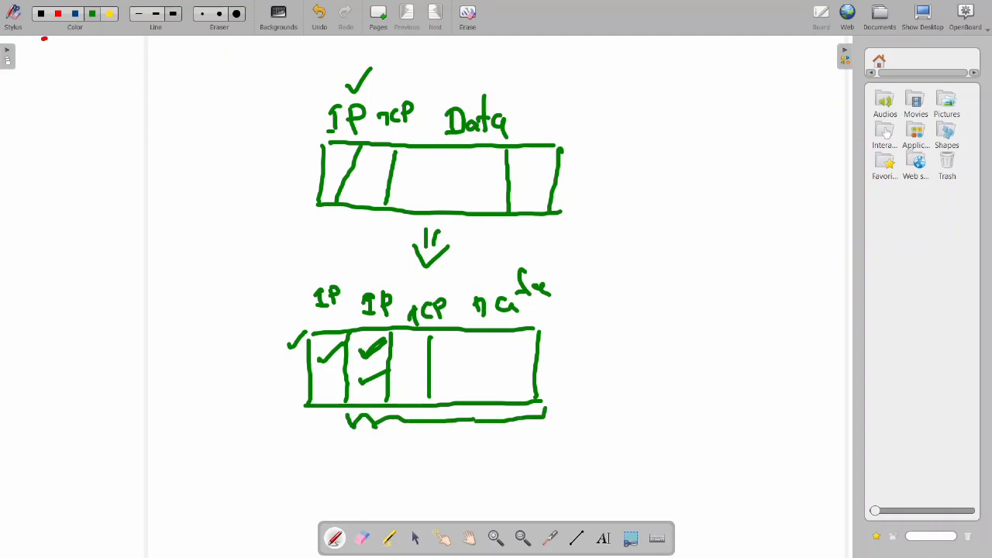
mouse_move(385, 463)
mouse_down()
mouse_move(388, 492)
mouse_move(401, 459)
mouse_move(411, 482)
mouse_move(430, 468)
mouse_up()
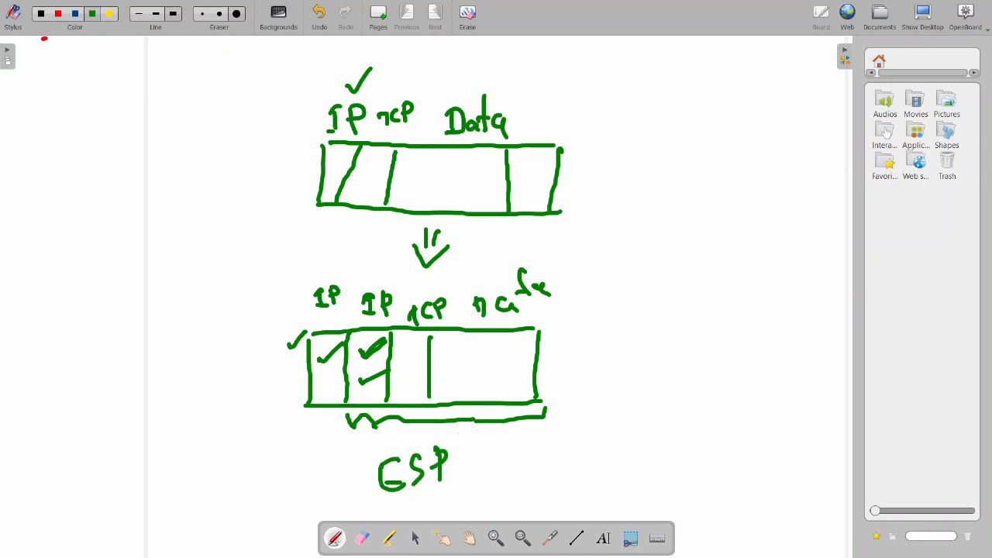
drag(542, 327, 589, 332)
drag(536, 400, 588, 389)
drag(589, 331, 591, 389)
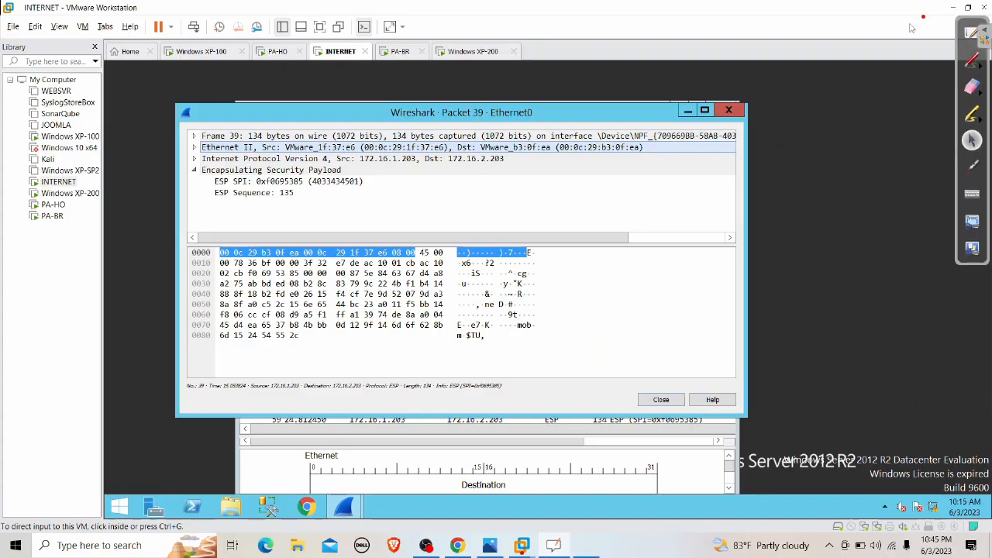
Glance at the IPsec topology diagram, then inspect packet 39's outer IPv4 header and close its window
click(922, 16)
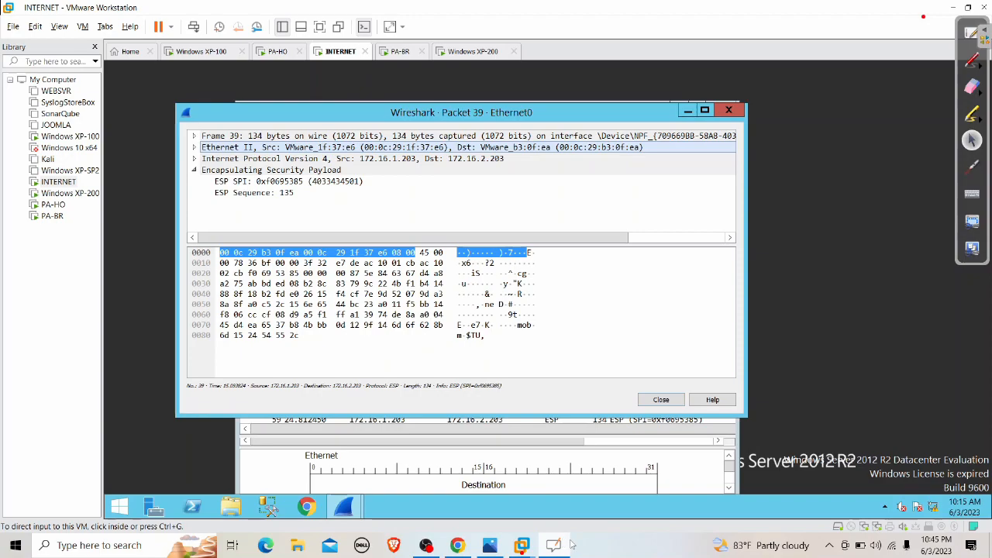
click(489, 546)
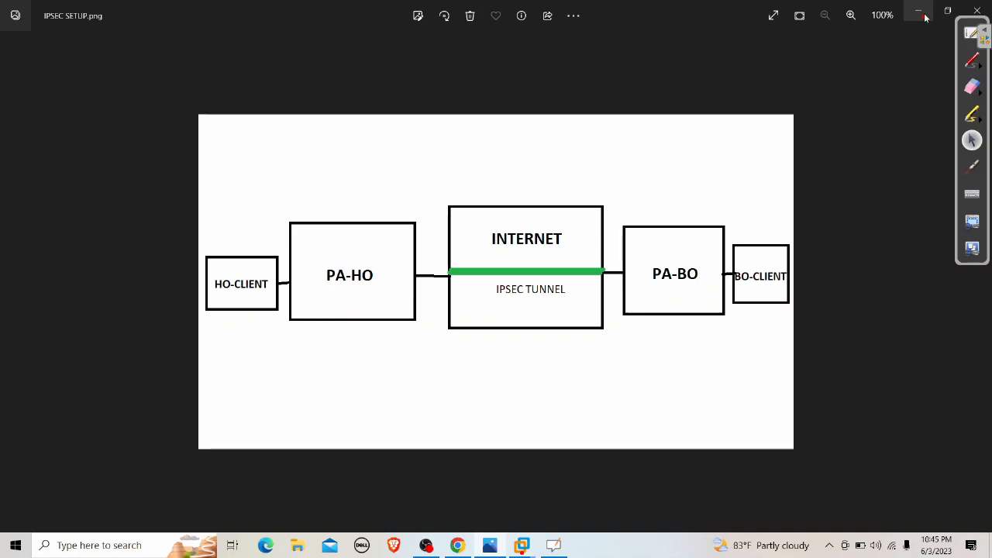
click(918, 12)
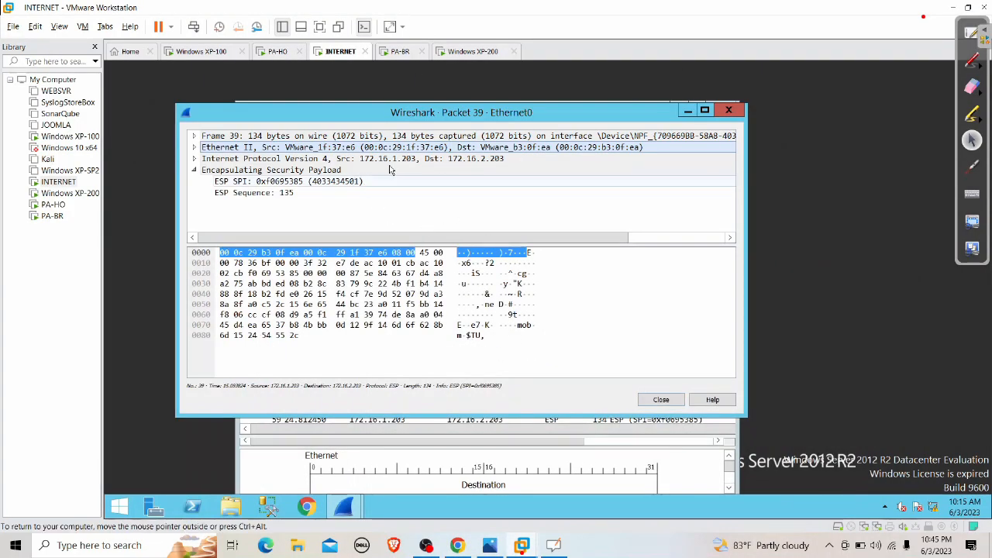
click(413, 160)
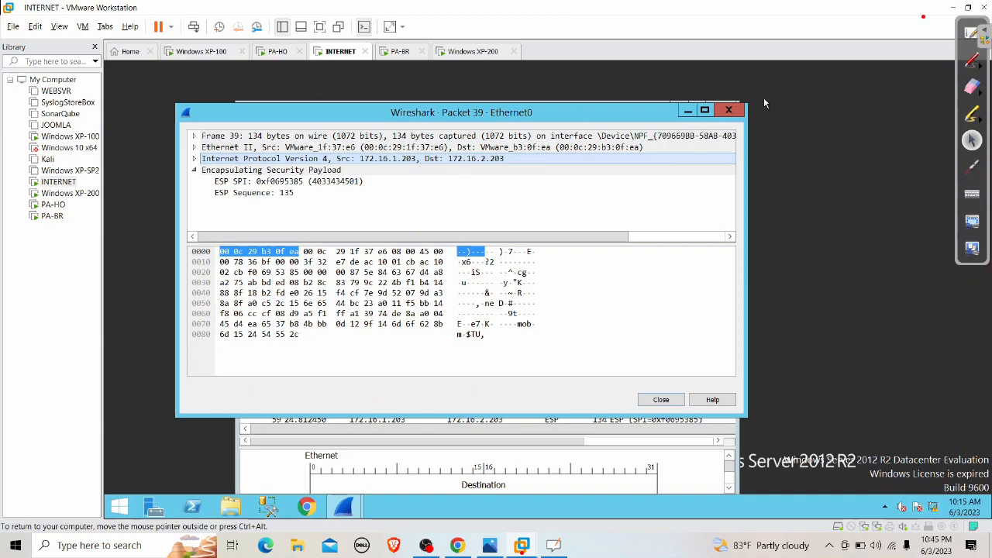
click(728, 110)
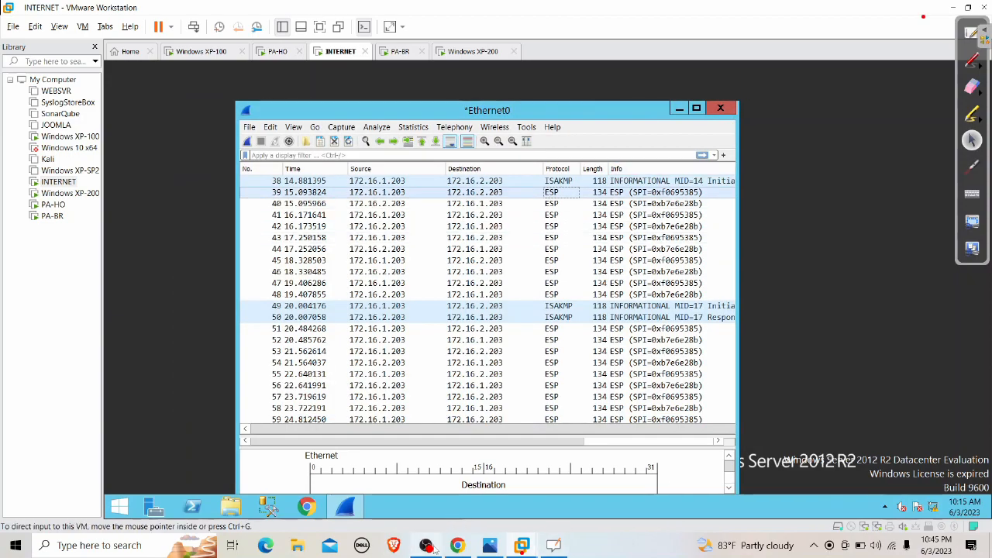
Disable the IPSEC tunnel on PA-BO's IPSec Tunnels page
click(277, 52)
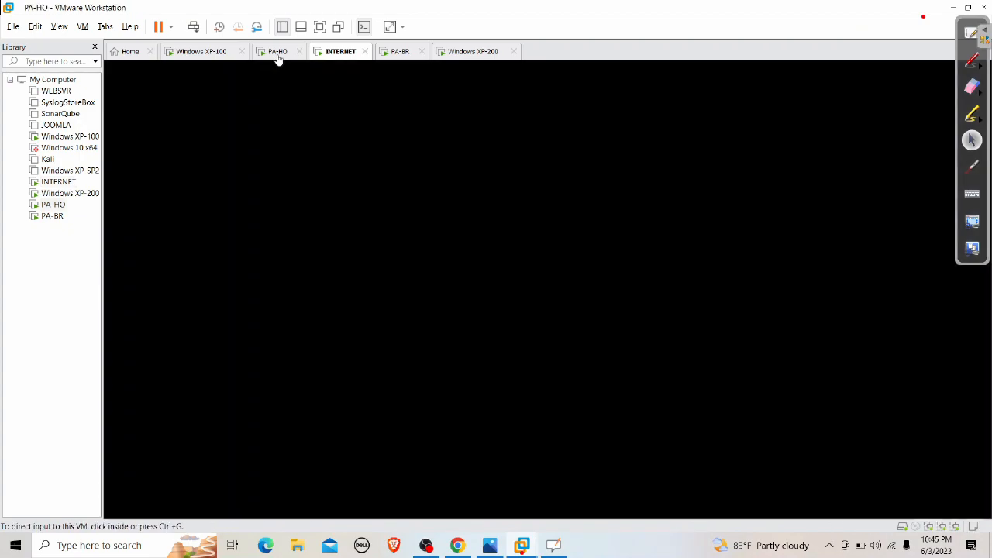
click(952, 8)
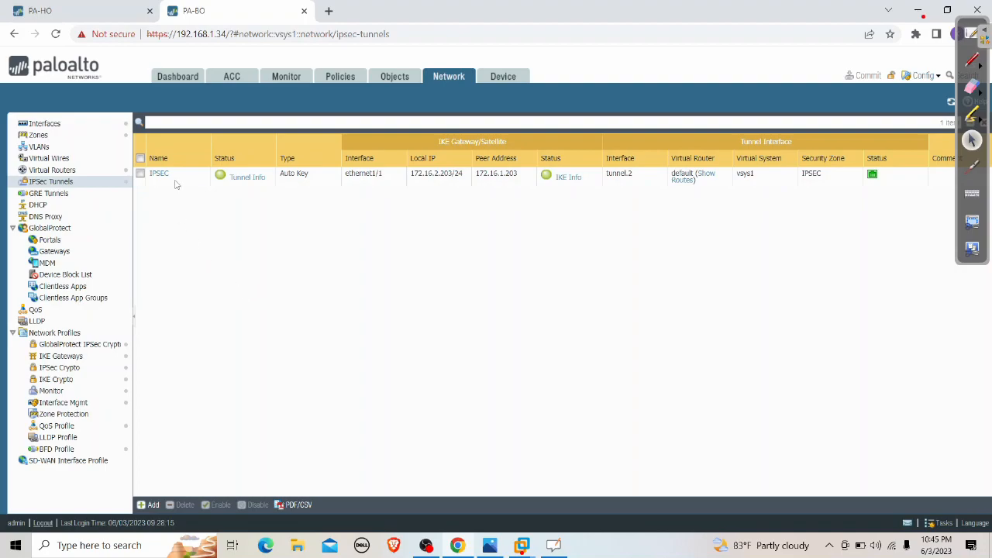
click(141, 175)
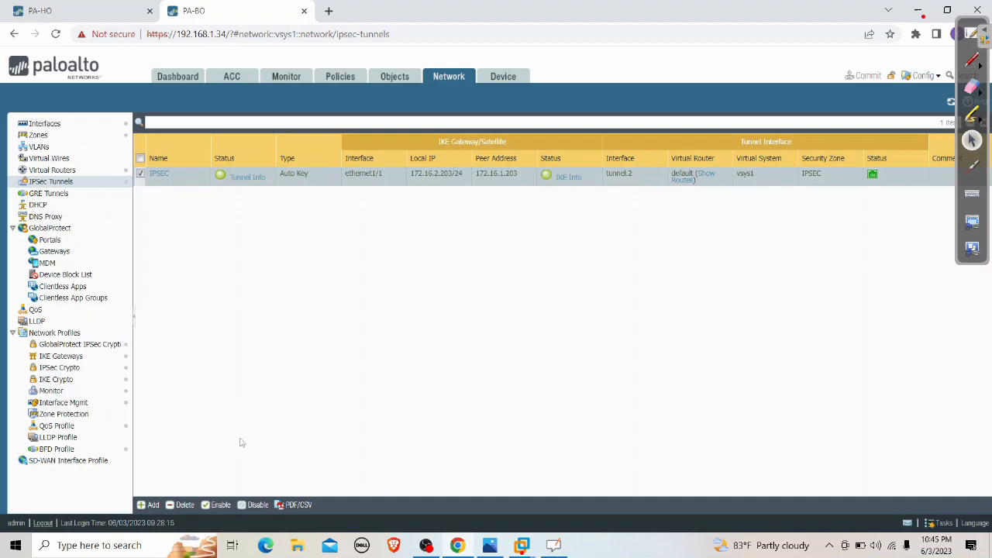
click(258, 505)
click(470, 334)
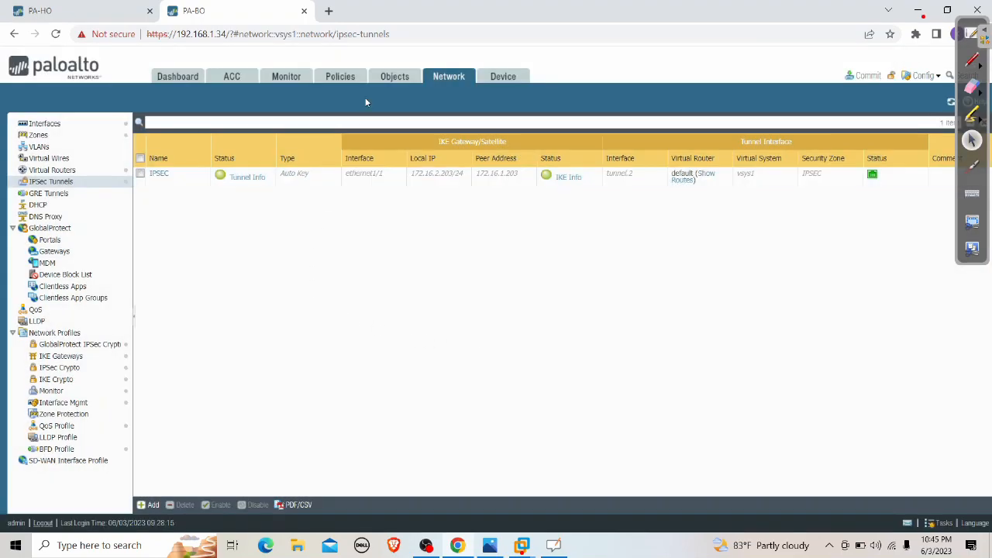
Commit PA-BO's disabled-tunnel change and switch to PA-HO's firewall pages
click(865, 75)
click(621, 437)
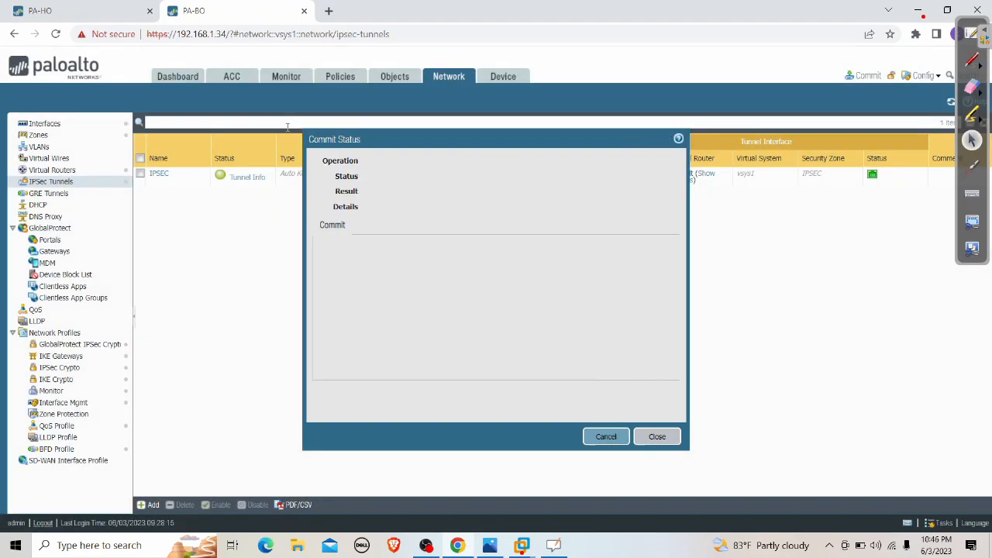
click(88, 17)
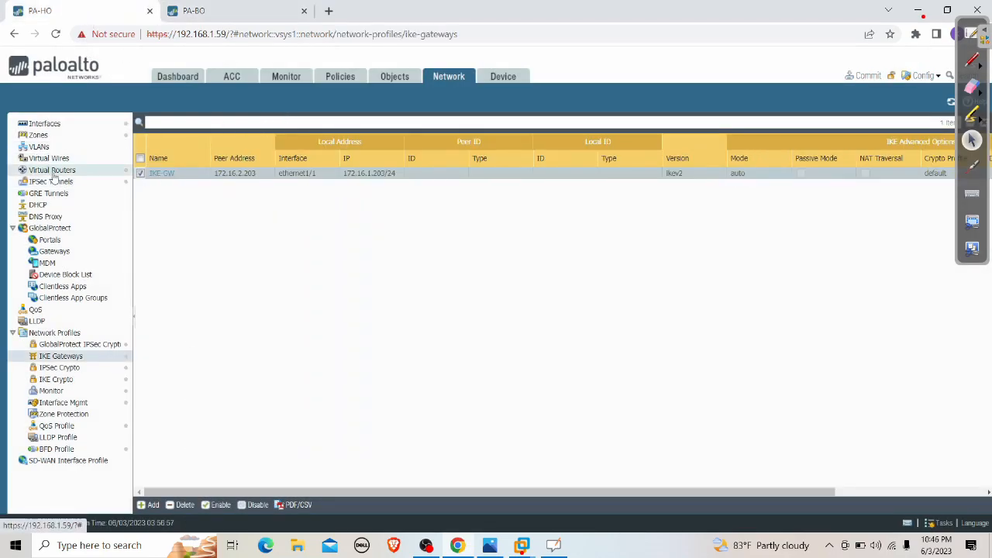
Disable the IPSEC tunnel in PA-HO's IPSec Tunnels list
click(62, 184)
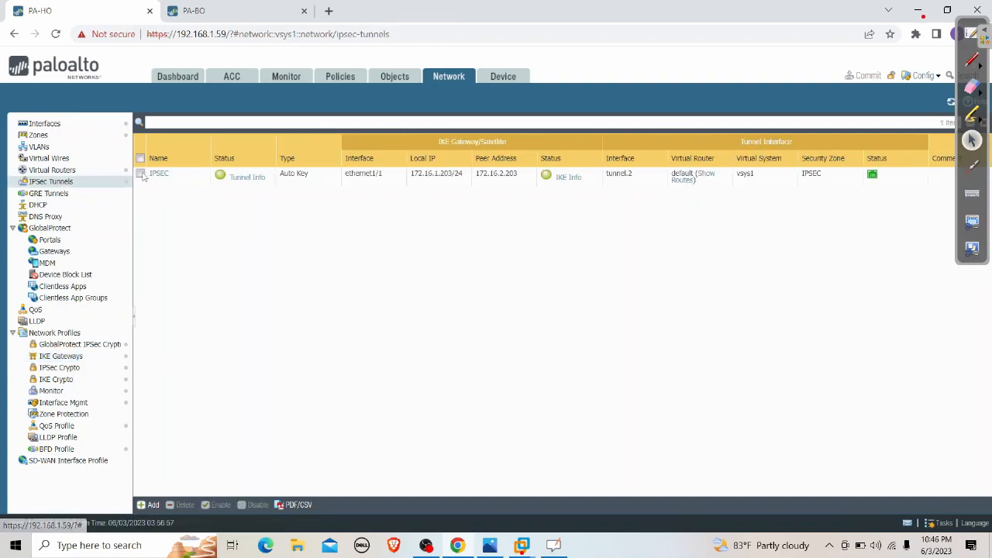
click(256, 505)
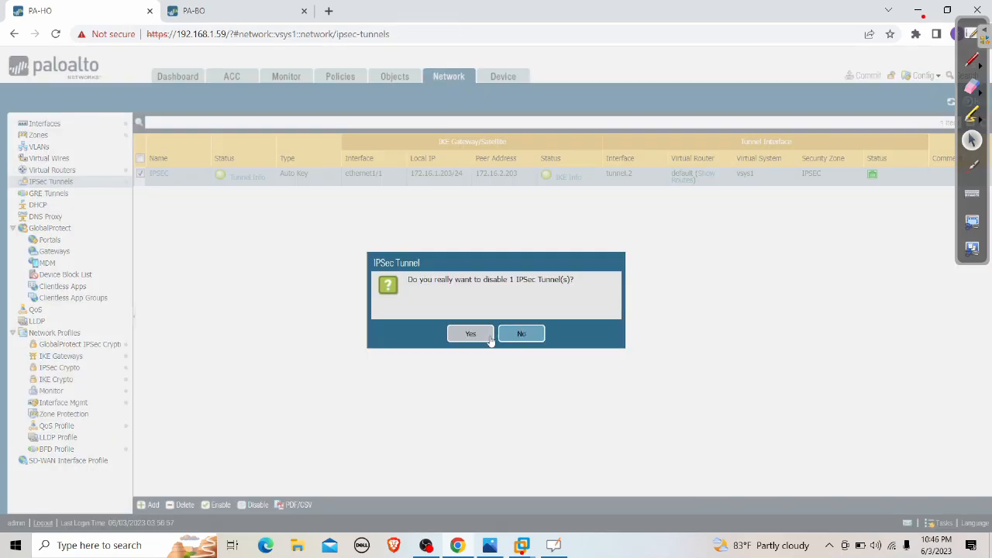
click(482, 338)
Commit PA-HO, watch both firewalls' commits succeed, then show the INTERNET VM's Wireshark capture
click(867, 76)
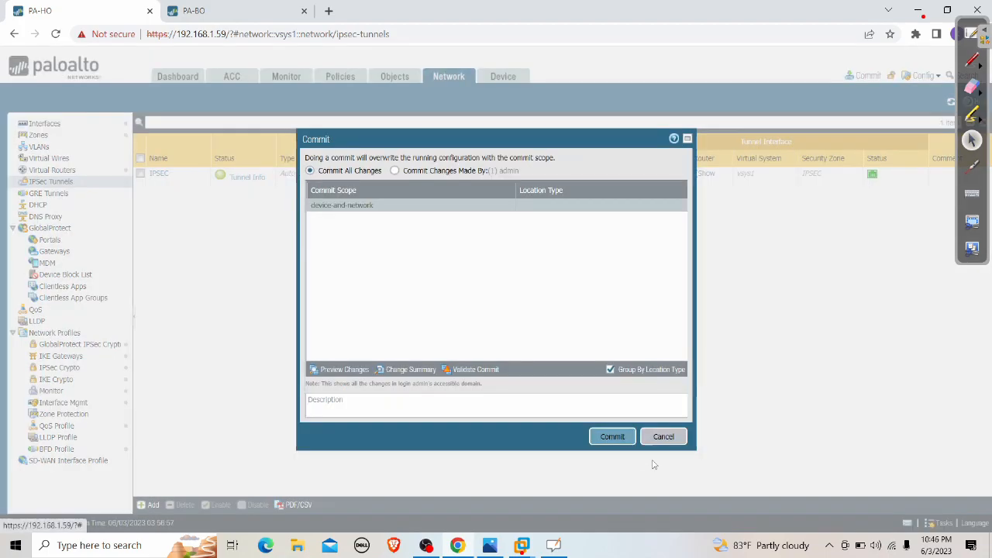
click(625, 437)
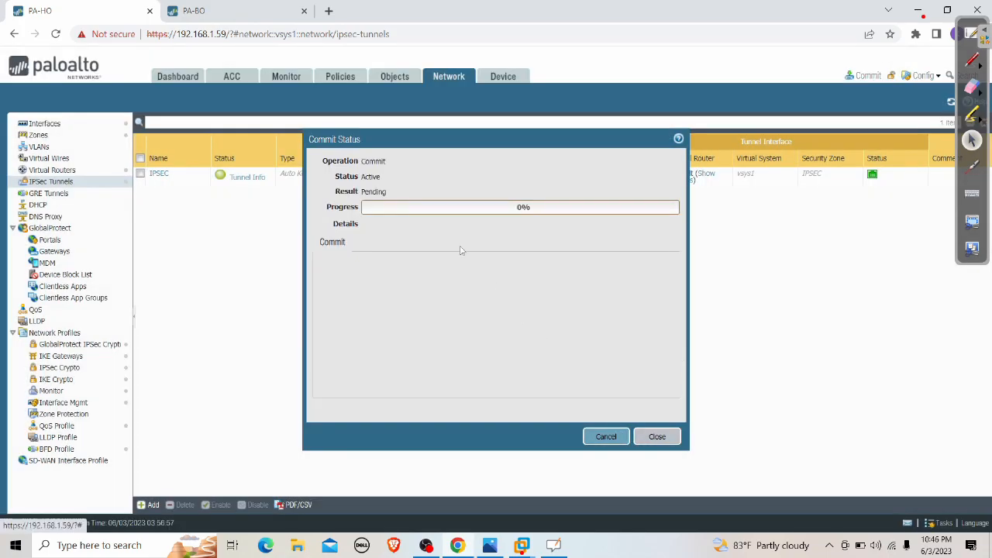
click(243, 9)
click(93, 13)
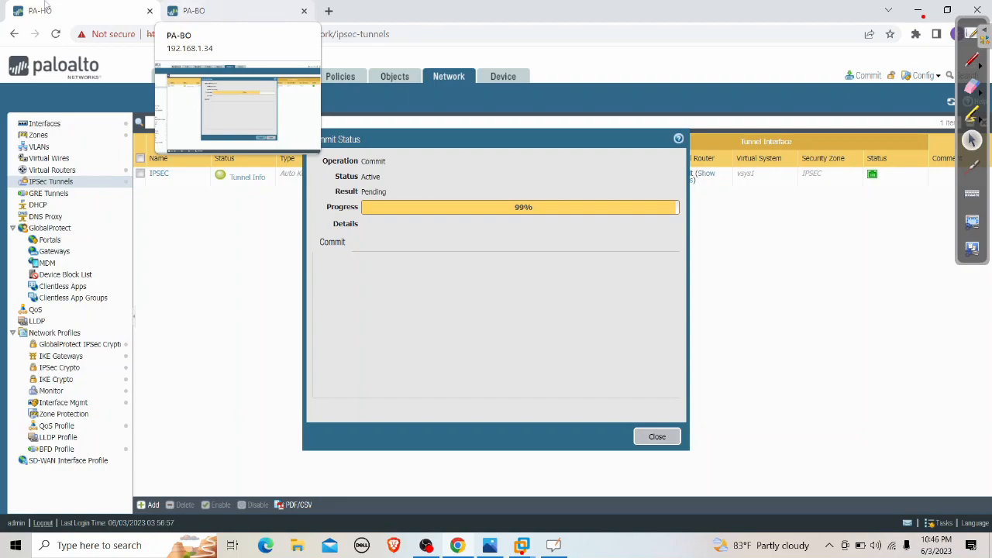
click(253, 11)
click(101, 14)
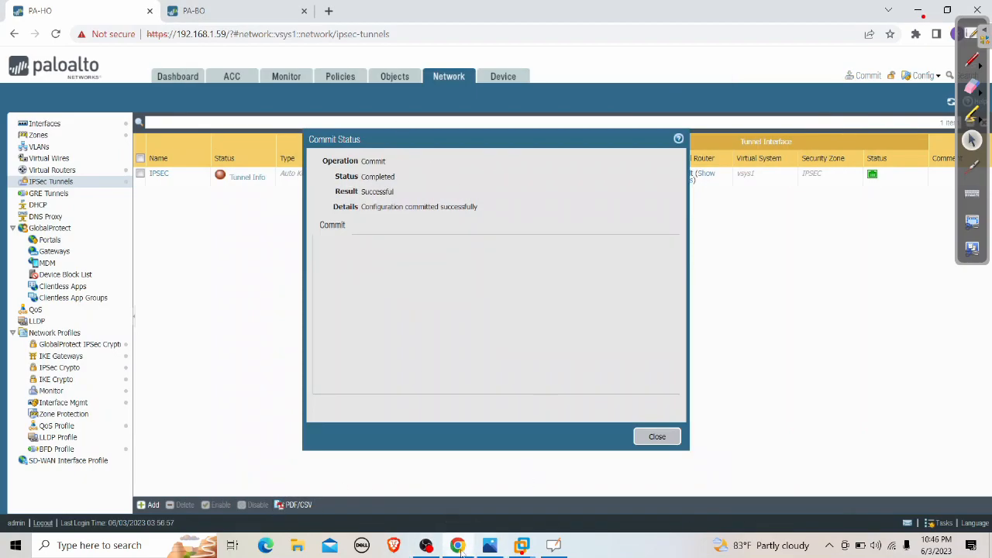
mouse_move(521, 545)
click(589, 477)
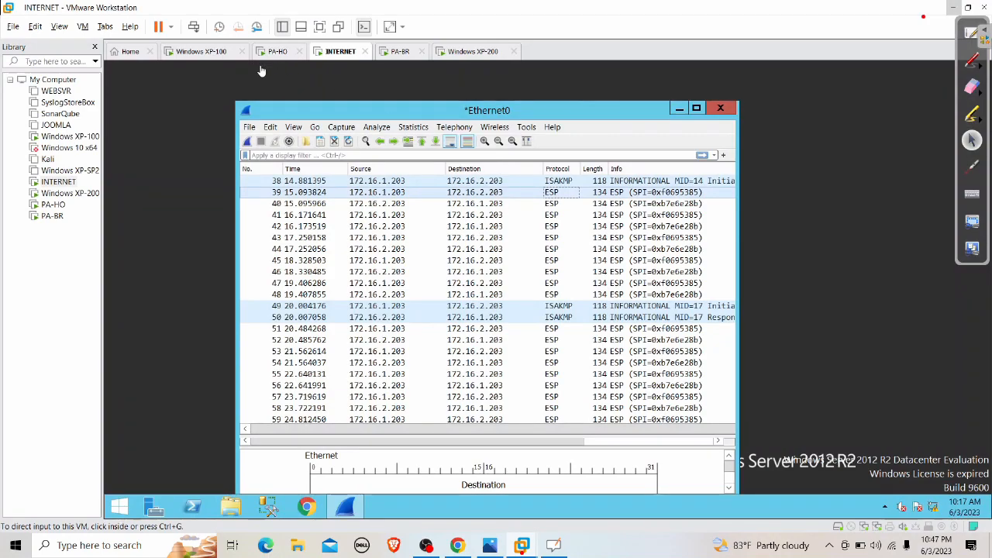
Confirm the Windows XP-100 pings now time out, then set VMware aside for PA-HO
click(200, 52)
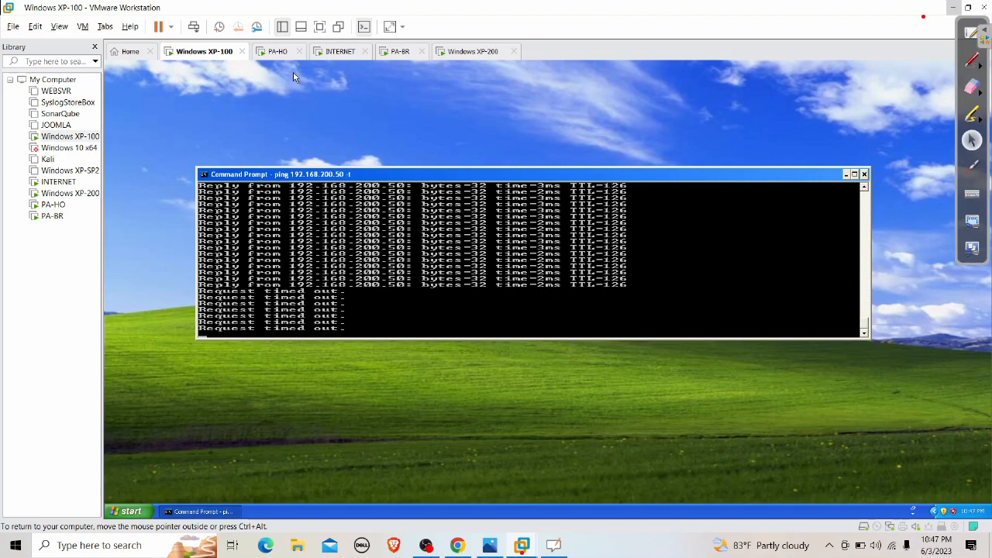
click(276, 51)
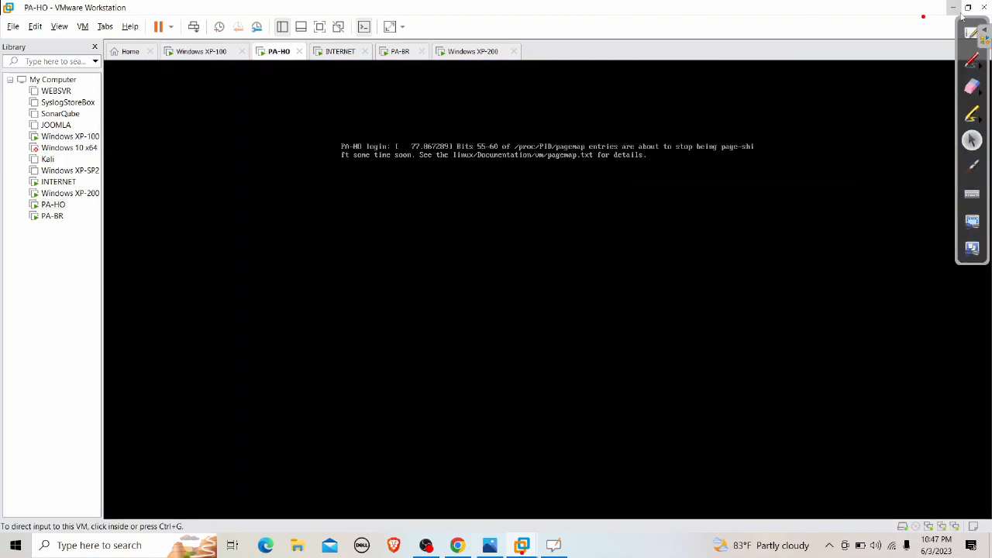
click(953, 8)
Delete the IPSEC static route from PA-HO's default virtual router and start its commit
click(642, 436)
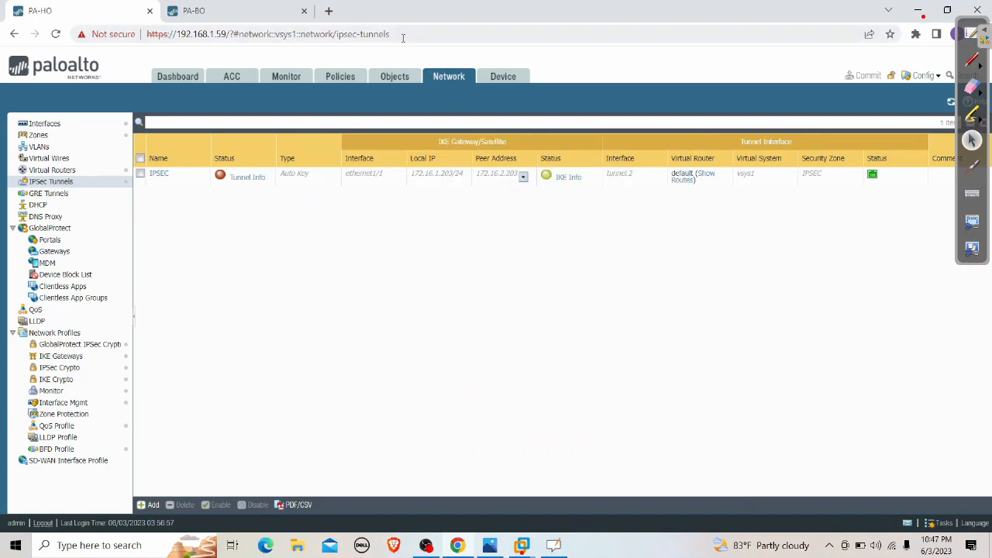
click(85, 170)
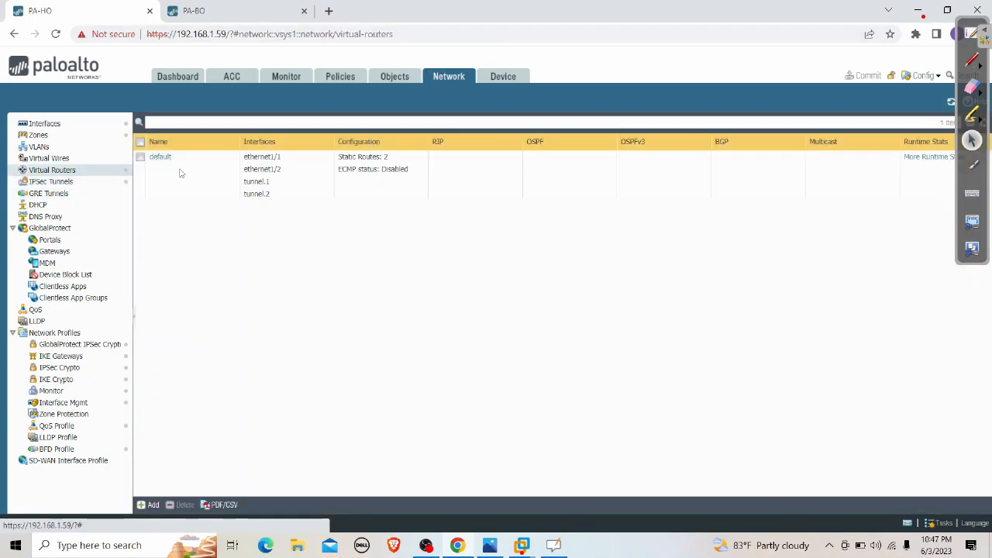
click(160, 157)
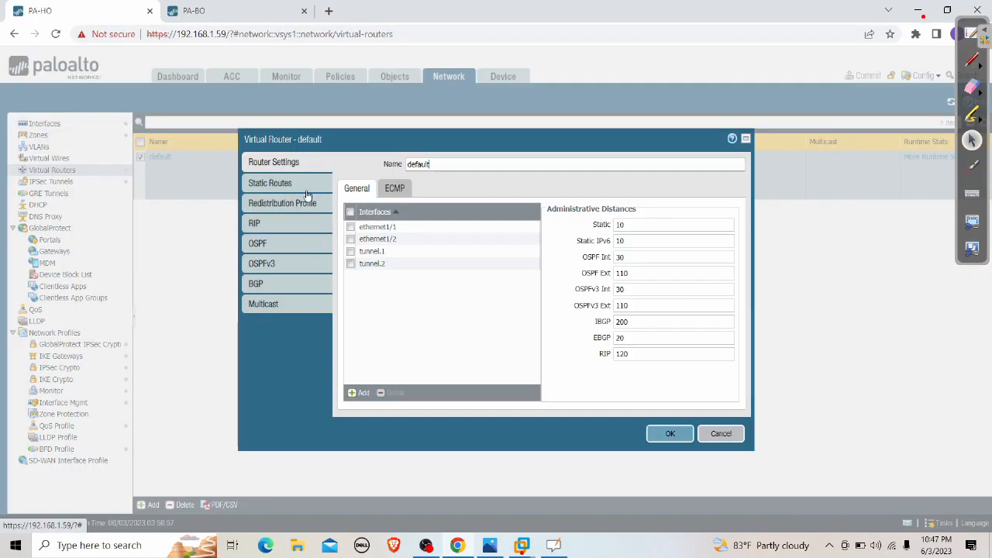
click(285, 184)
click(365, 273)
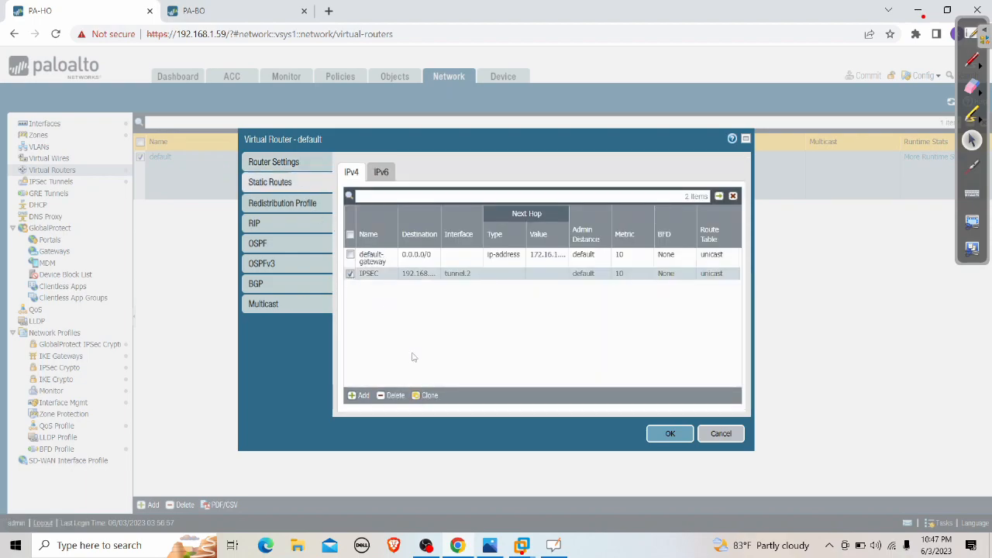
click(391, 395)
click(668, 434)
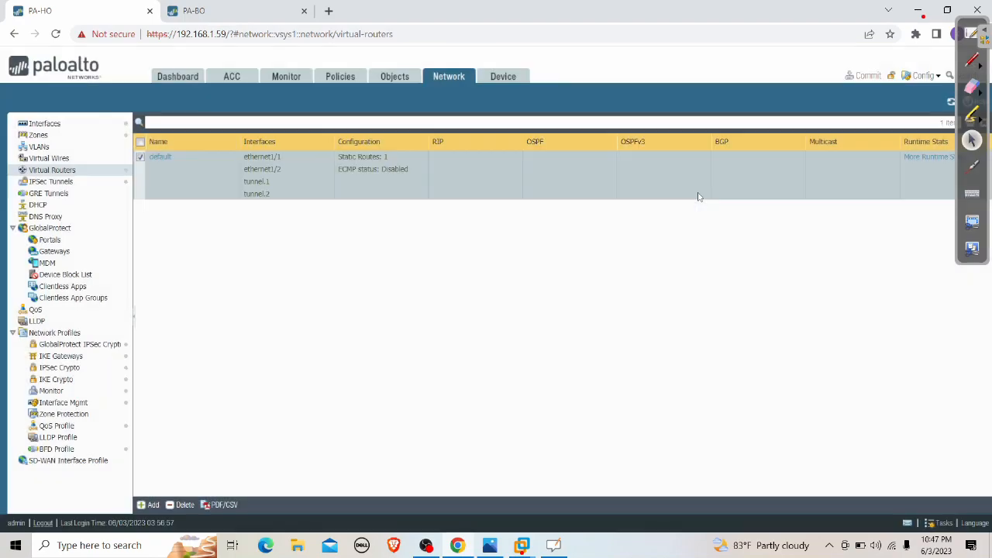
click(863, 75)
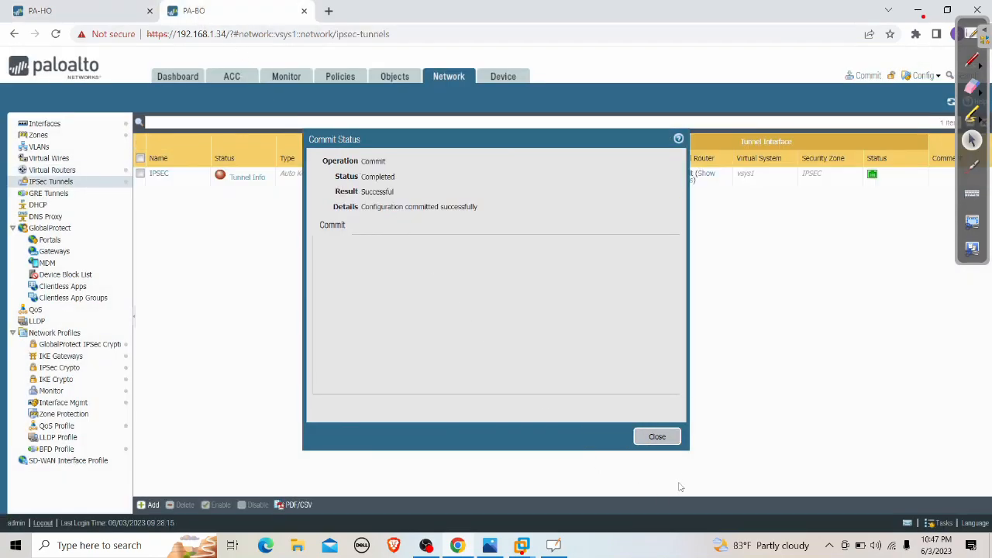
Delete the IPSEC static route from PA-BO's default virtual router and commit PA-BO
click(646, 438)
click(52, 169)
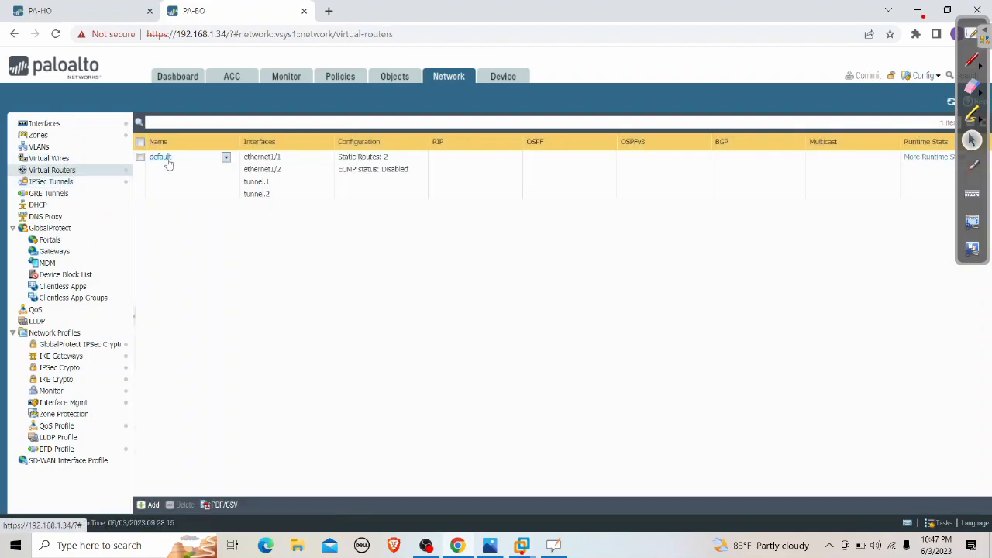
click(158, 157)
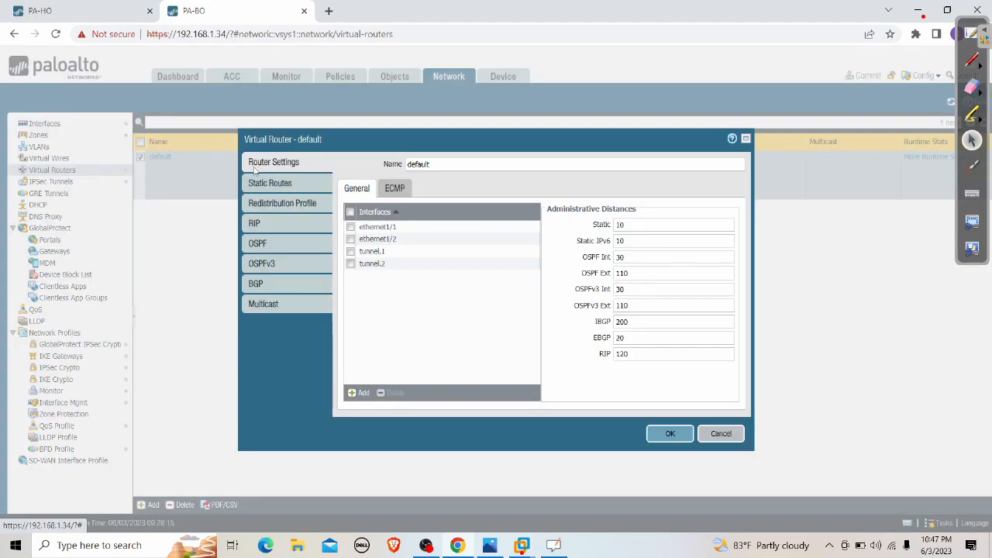
click(264, 184)
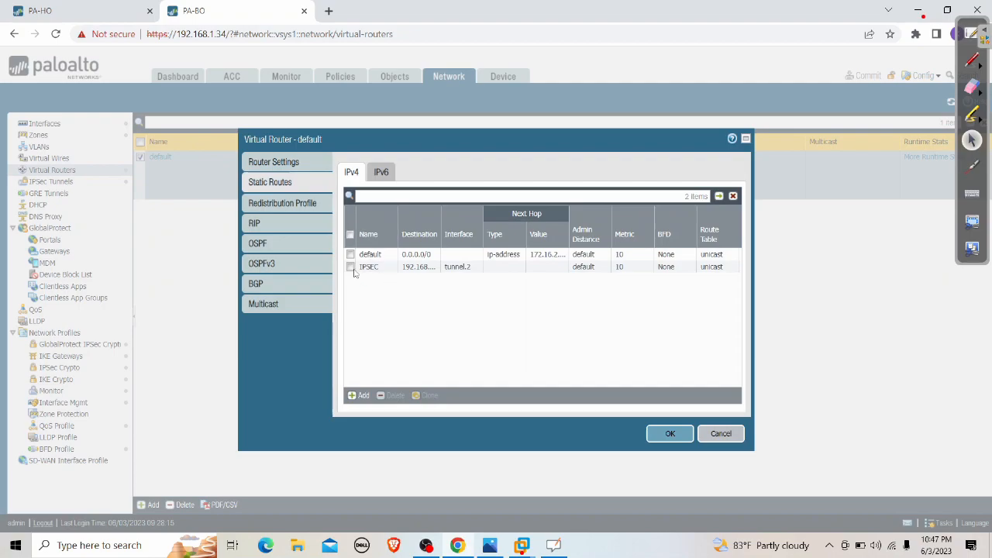
click(351, 267)
click(390, 395)
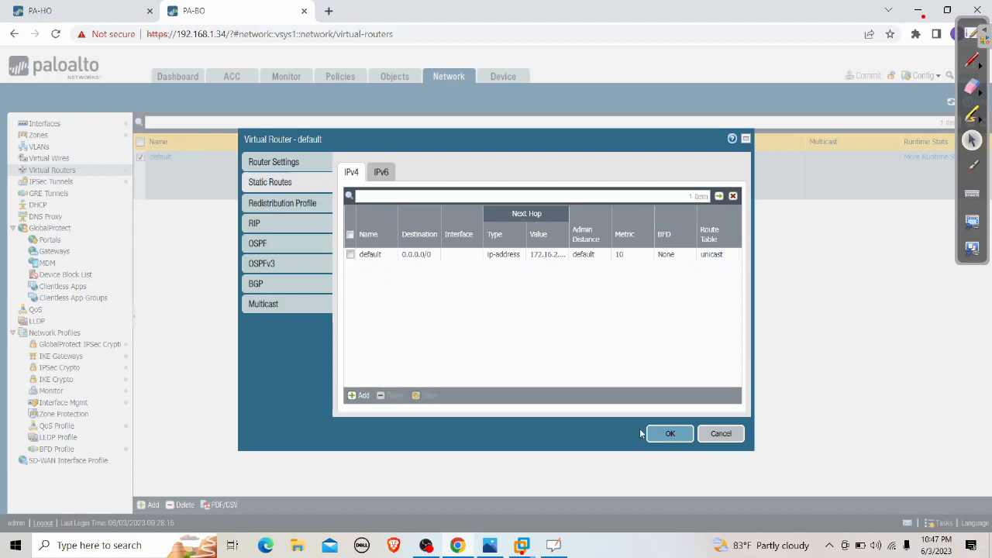
click(666, 436)
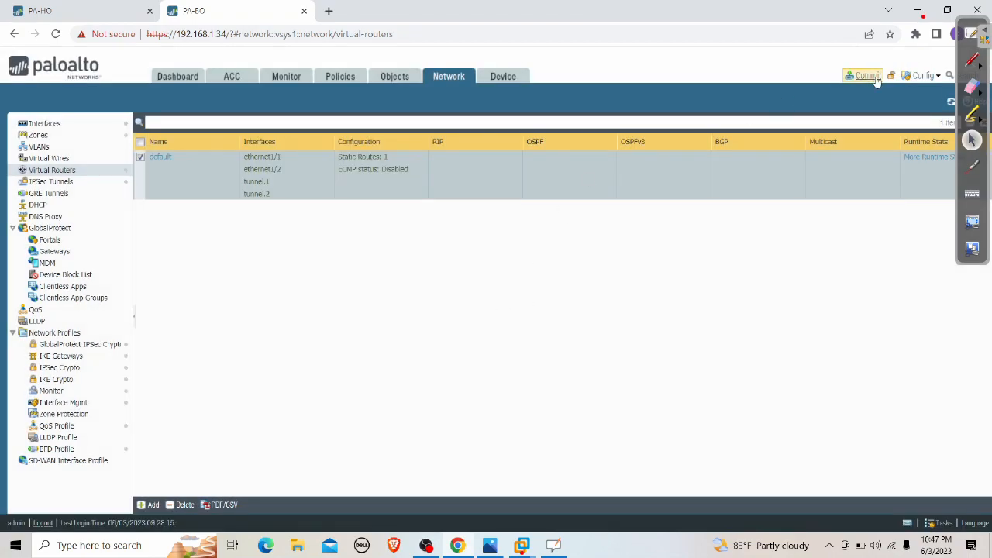
click(867, 75)
click(611, 440)
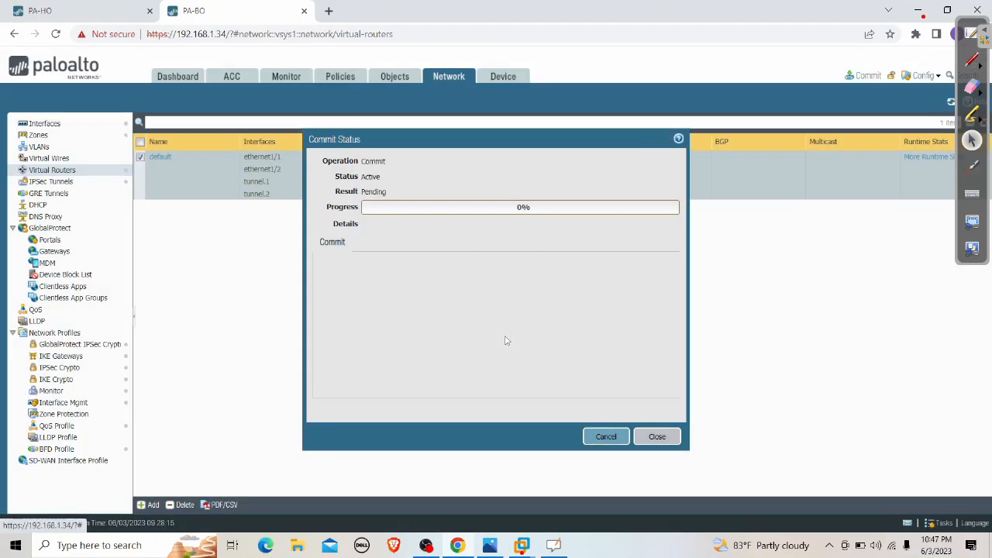
Monitor both commits until PA-HO succeeds and PA-BO reaches 98%
click(53, 11)
click(214, 11)
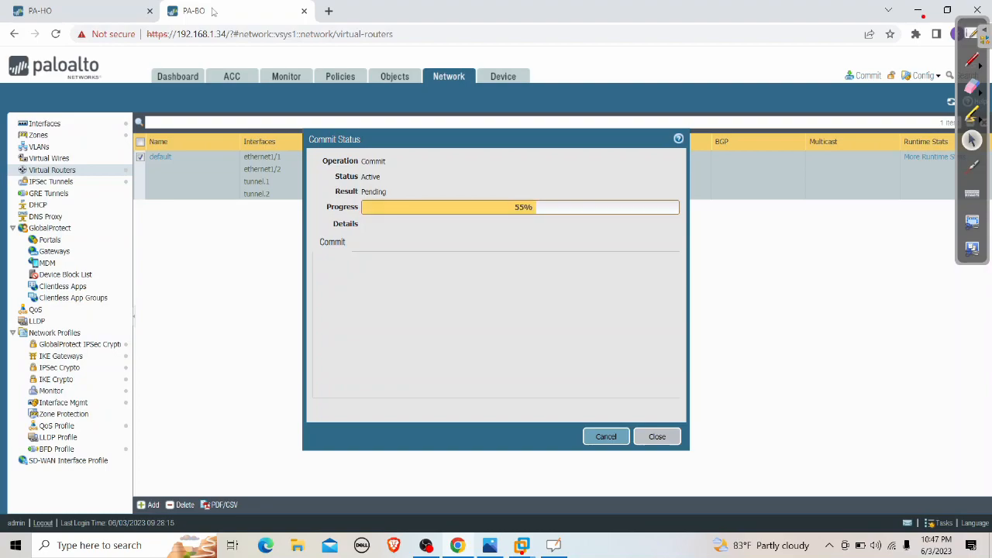
click(78, 11)
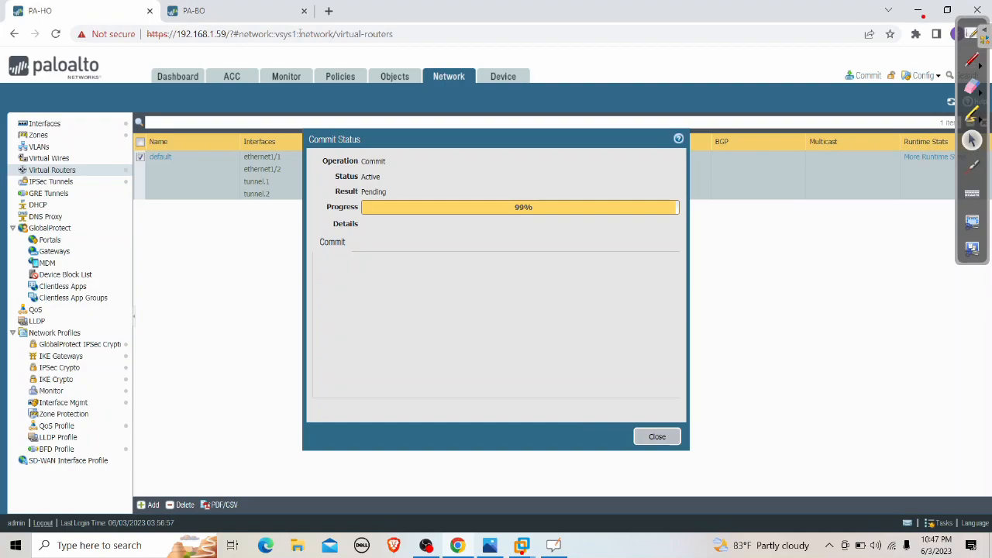
click(266, 13)
click(108, 10)
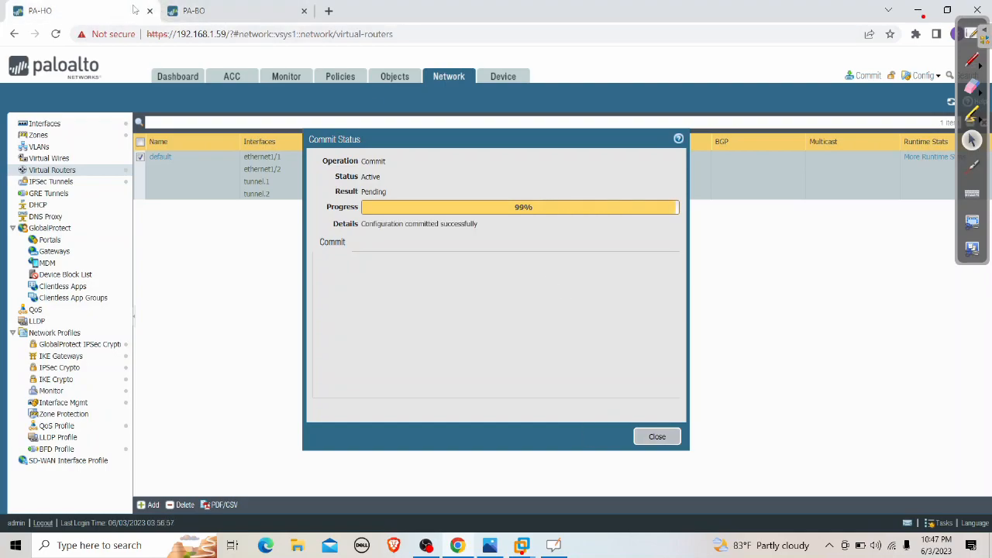
click(218, 7)
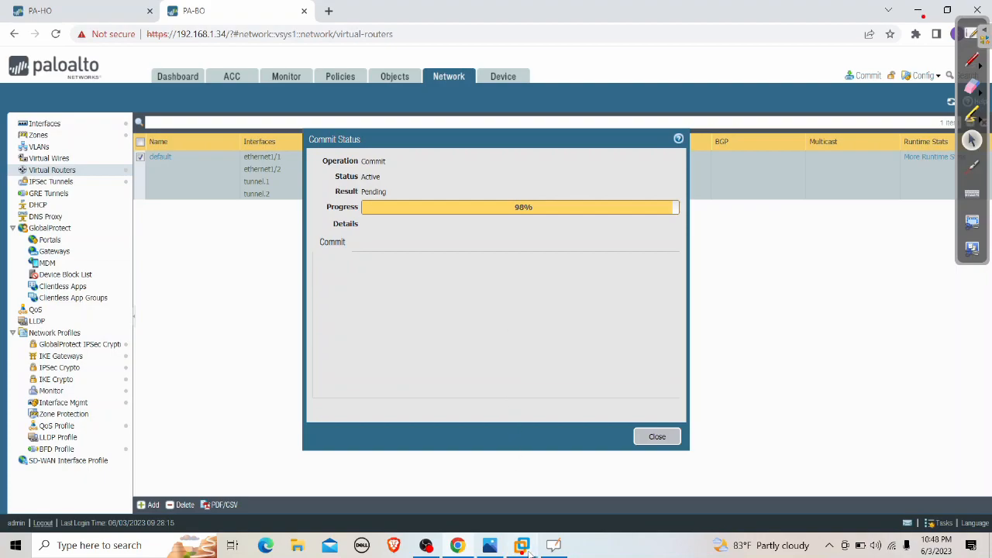
Check Windows XP-100's pings, restart the INTERNET Wireshark capture, and inspect the first ping packet
mouse_move(521, 545)
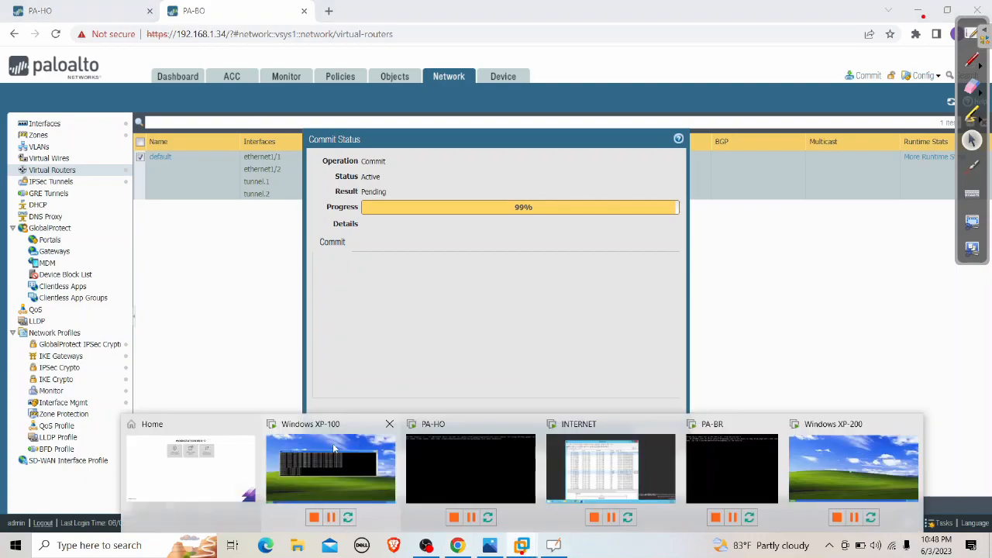
click(338, 426)
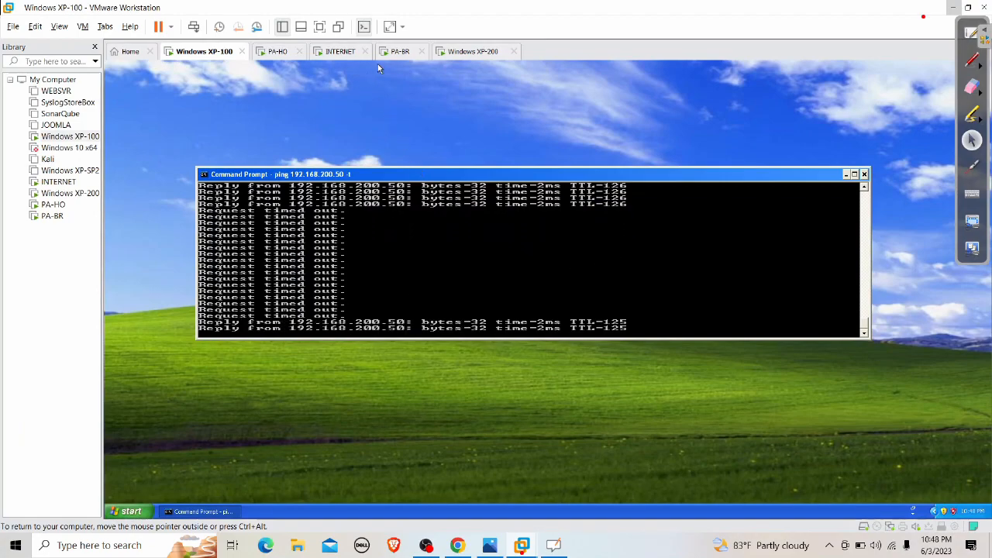
click(338, 53)
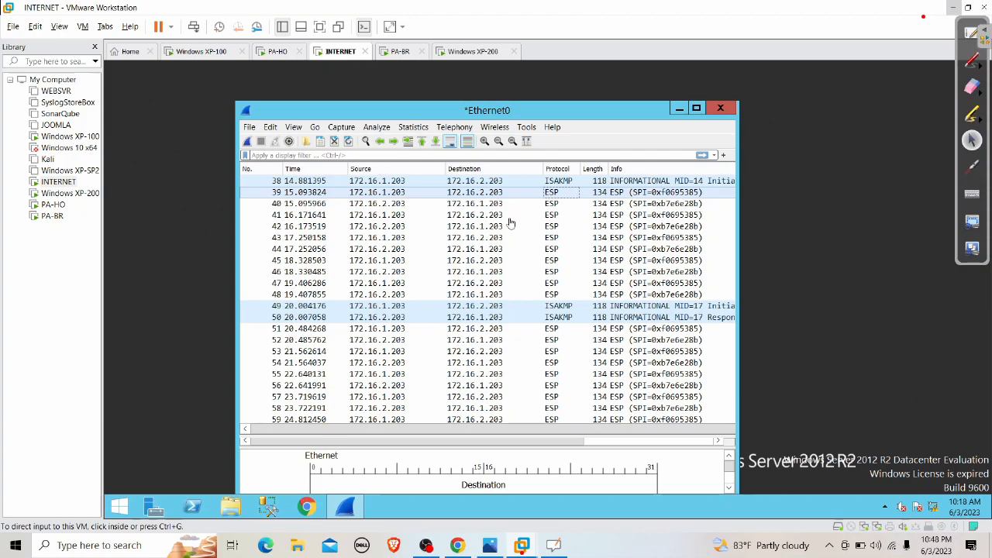
click(247, 142)
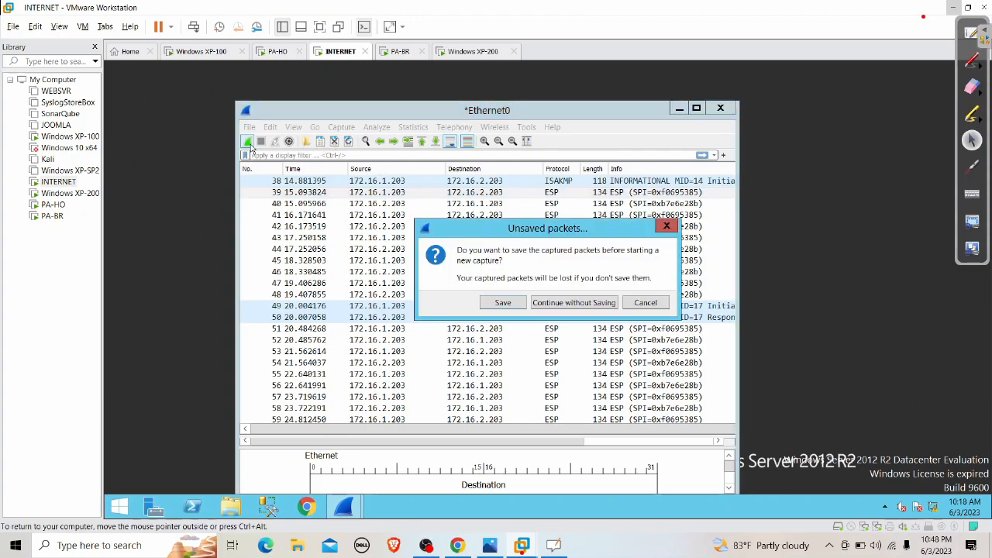
click(544, 307)
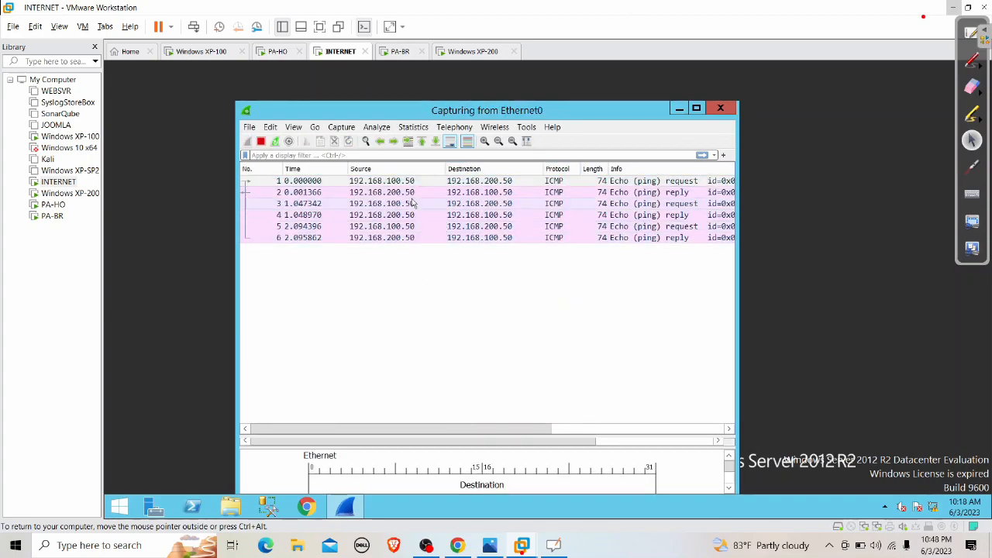
click(361, 183)
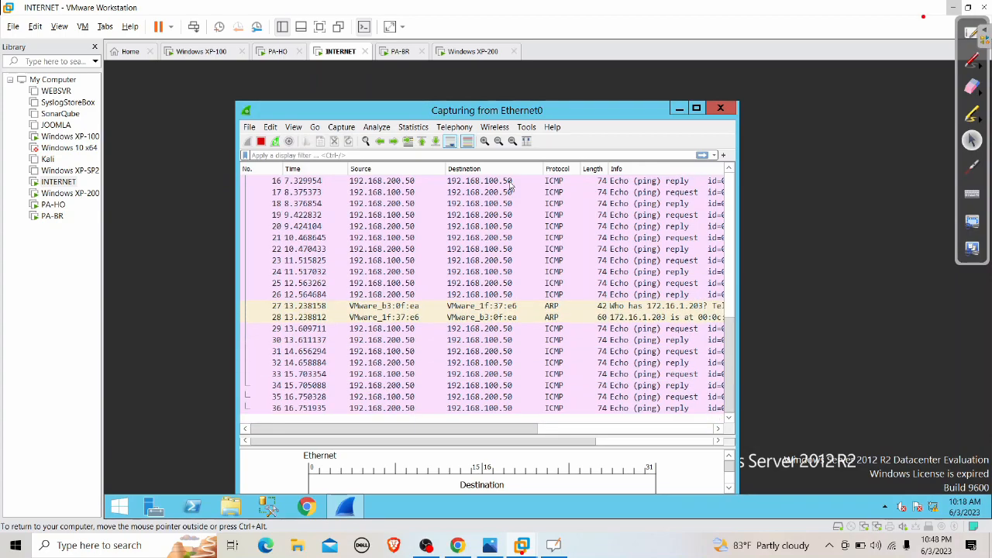
Look over the PA-HO and PA-BR firewall consoles, then minimize VMware Workstation
click(279, 58)
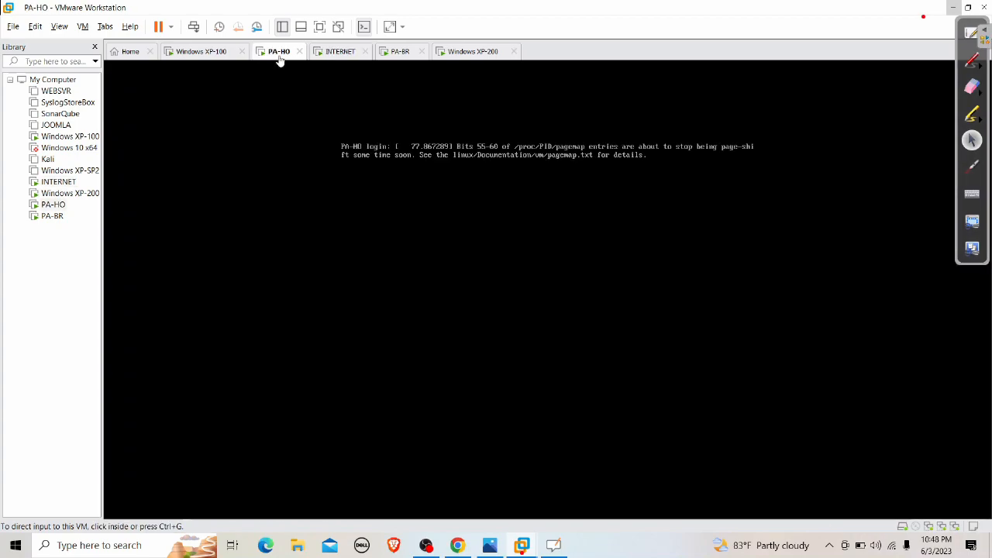
click(399, 59)
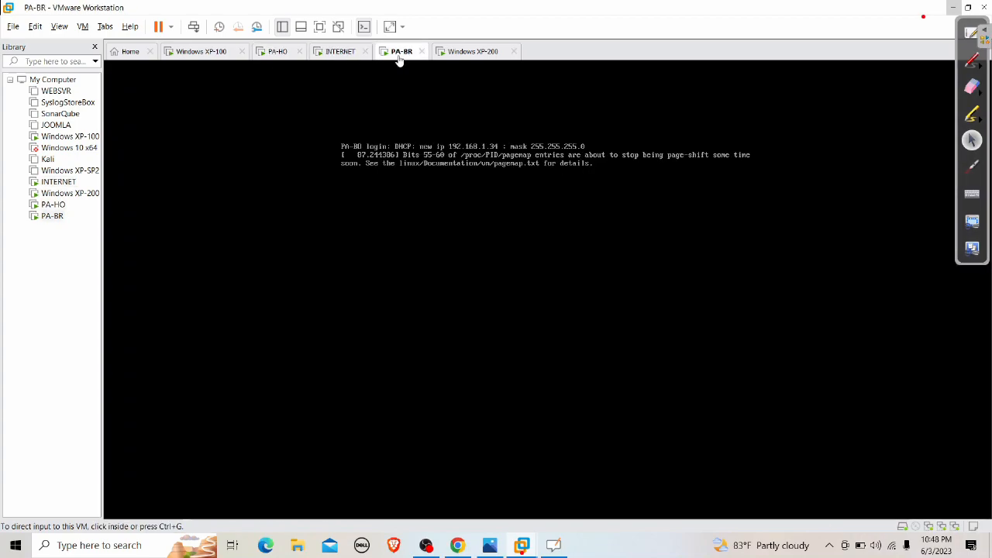
click(279, 59)
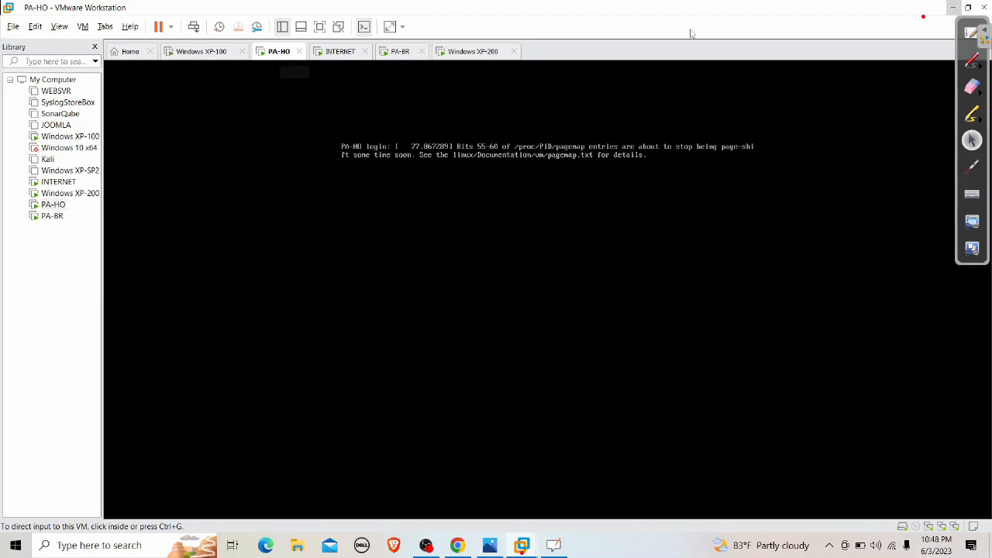
click(953, 7)
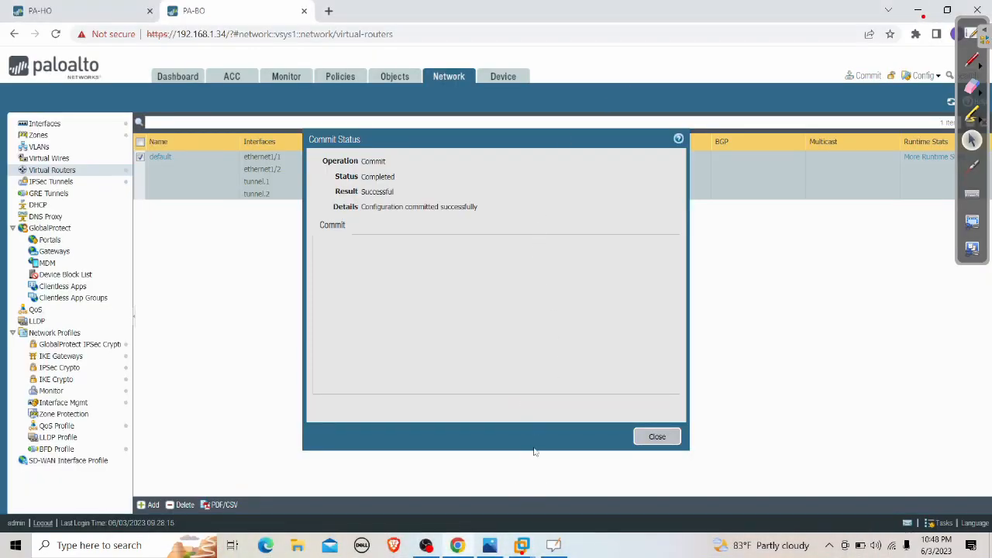
Dismiss both commit status dialogs and show PA-HO's default virtual router static routes
click(656, 436)
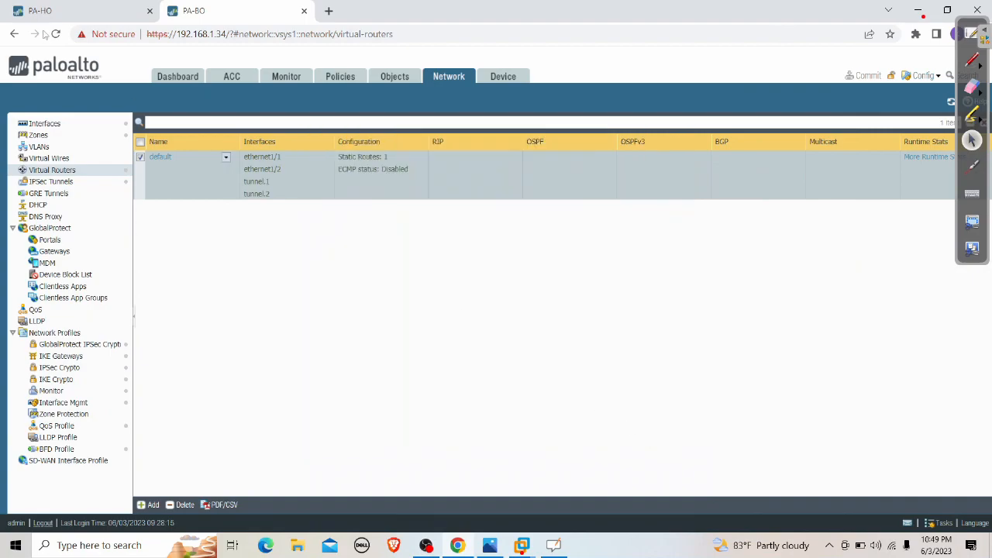
click(41, 10)
click(656, 437)
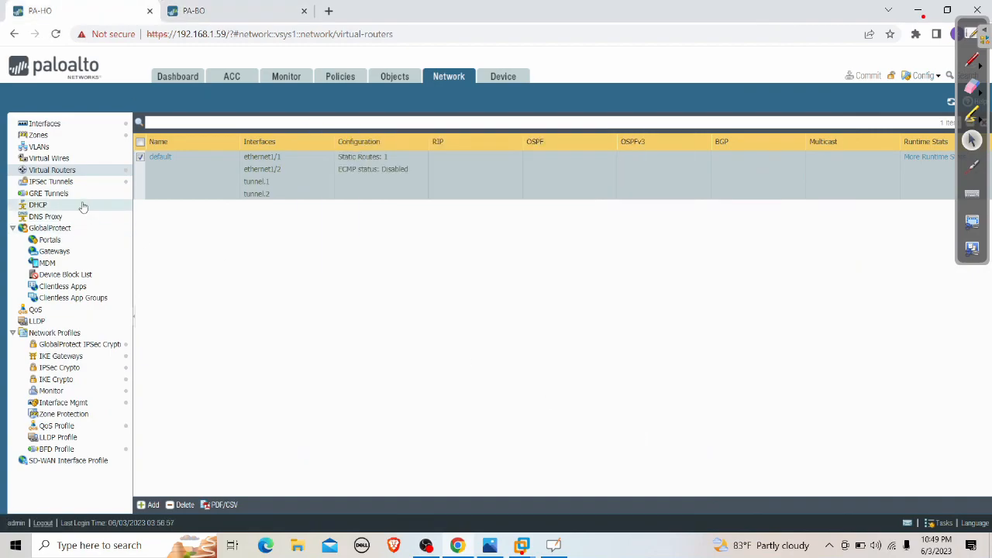
click(159, 158)
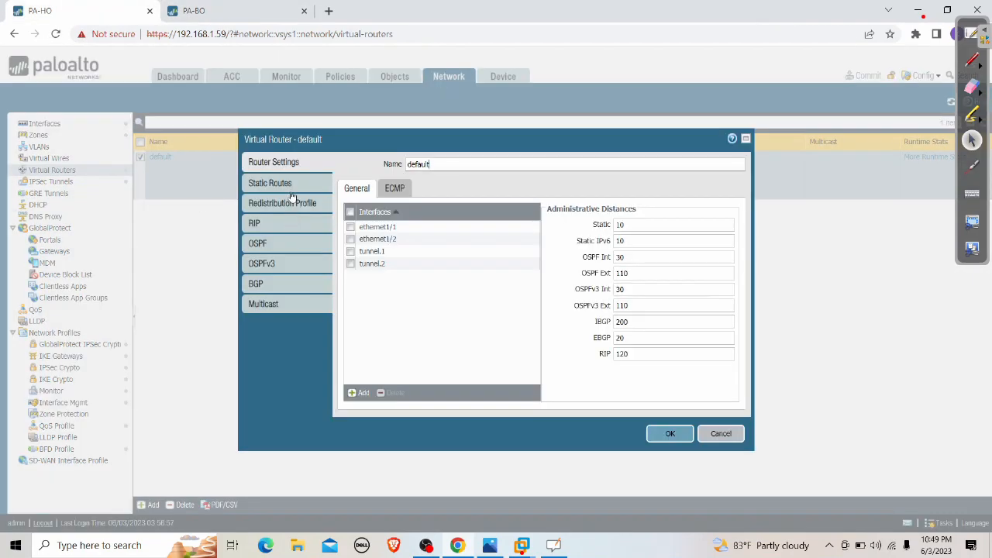
click(288, 186)
Add static route IPSEC for 192.168.200.0/24 via tunnel.2 with no next hop
click(354, 396)
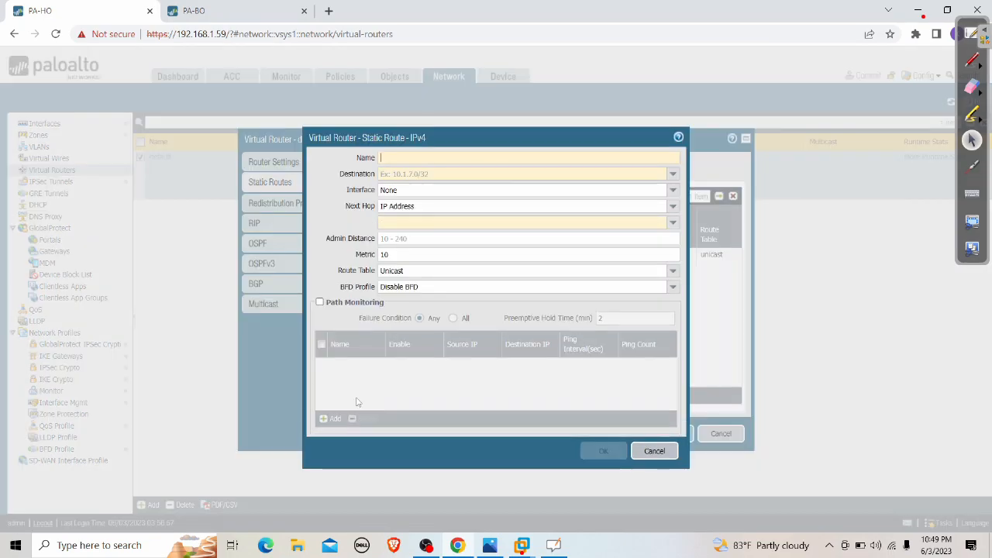
text(IPSEF)
key(BackSpace)
text(C)
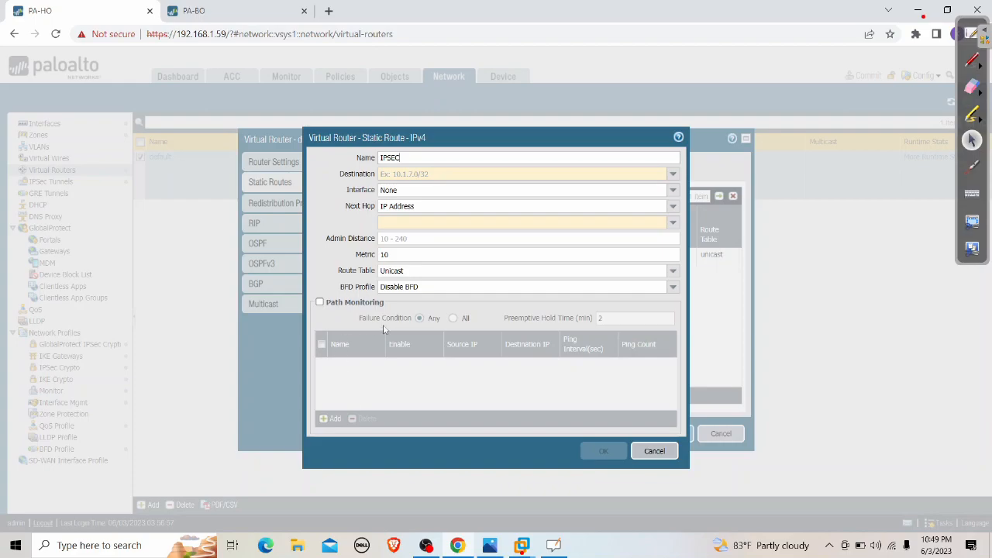
click(642, 174)
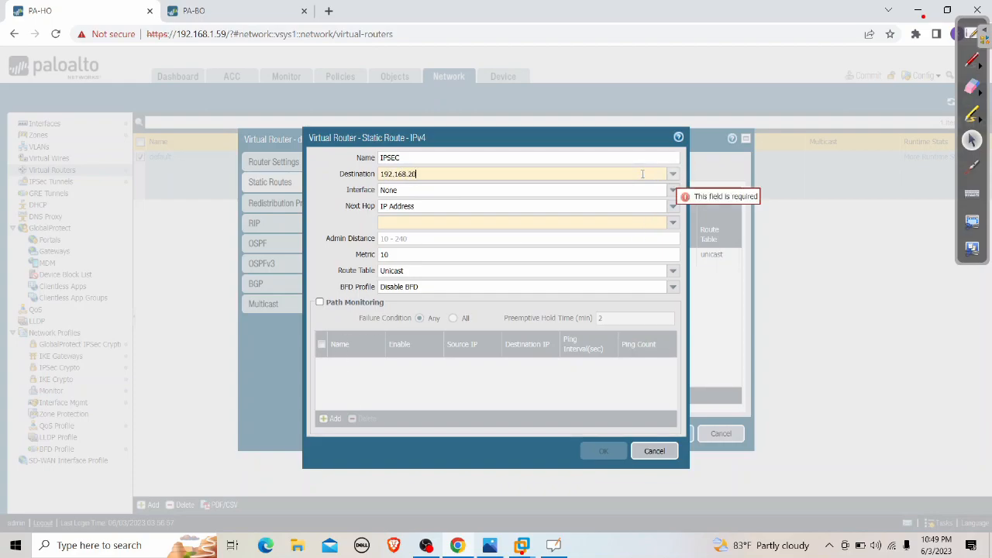
text(192.168.200.0/24)
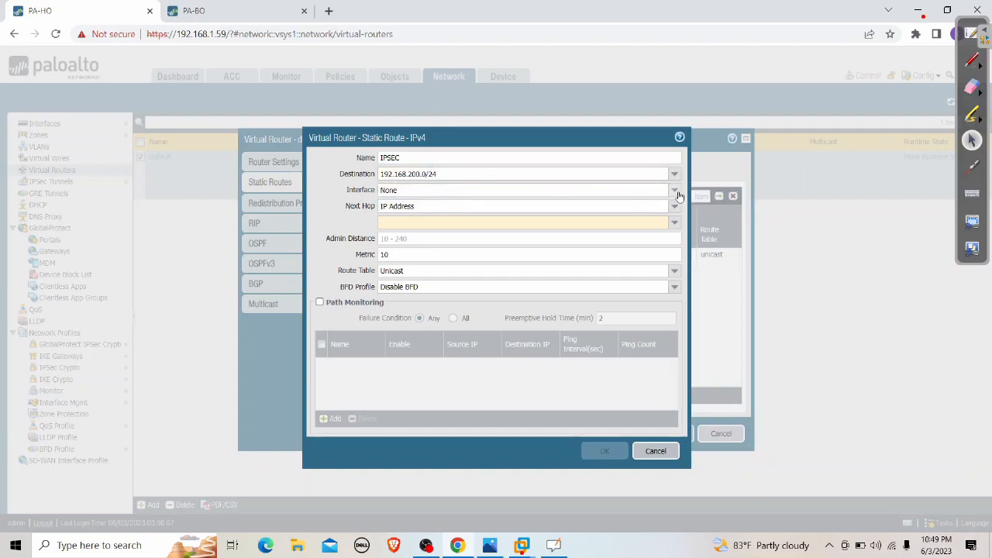
click(618, 189)
click(415, 254)
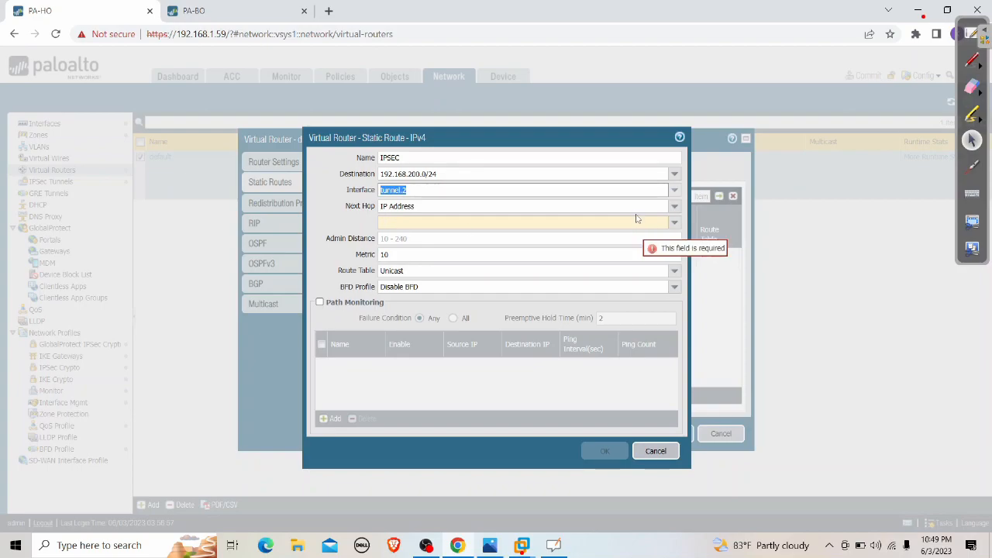
click(674, 206)
click(434, 269)
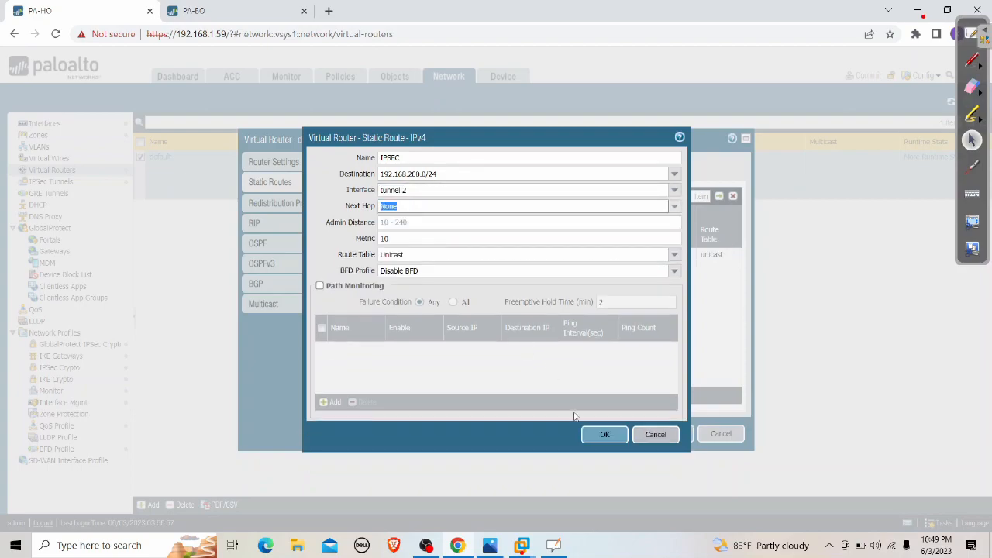
click(596, 435)
click(665, 435)
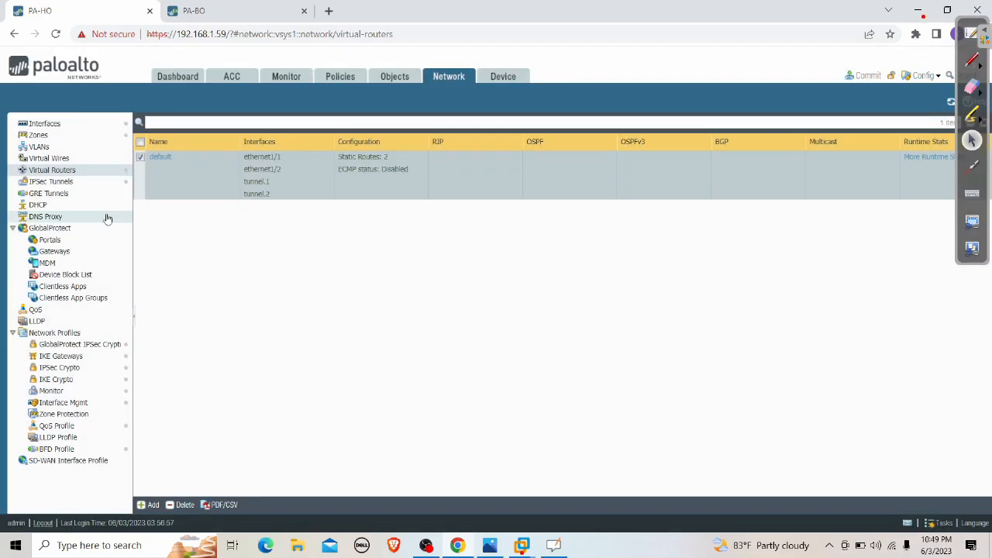
Re-enable the IPSEC tunnel on PA-HO and start committing the changes
click(68, 183)
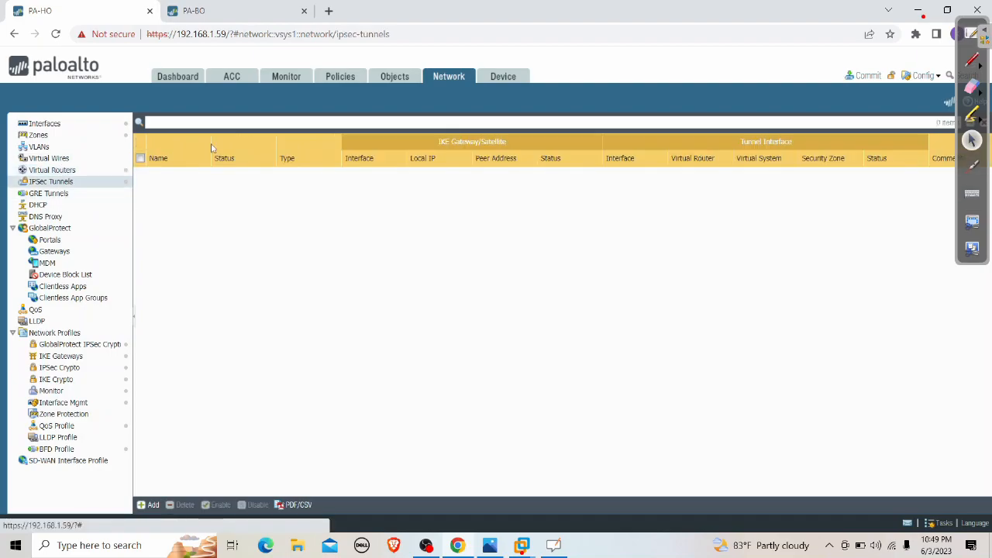
click(140, 173)
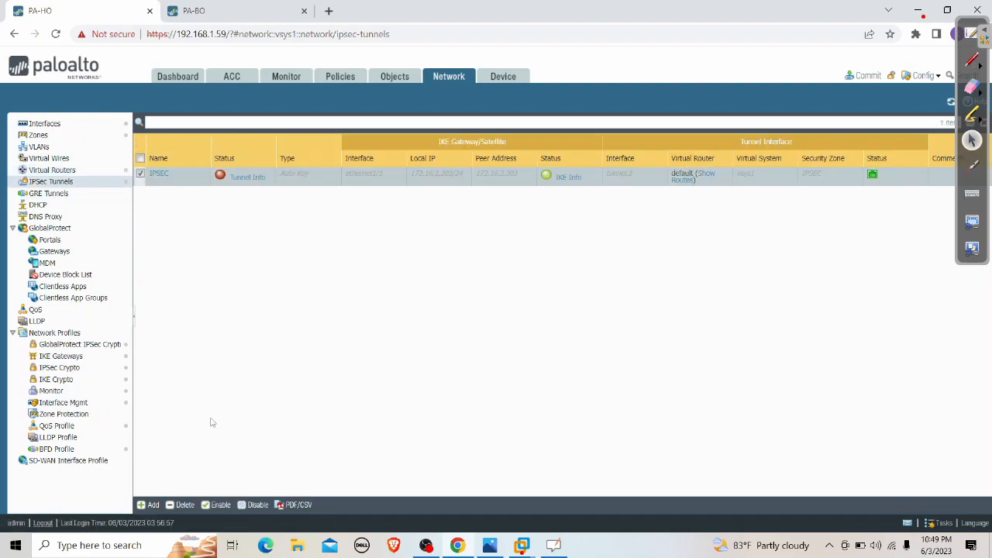
click(216, 504)
click(470, 333)
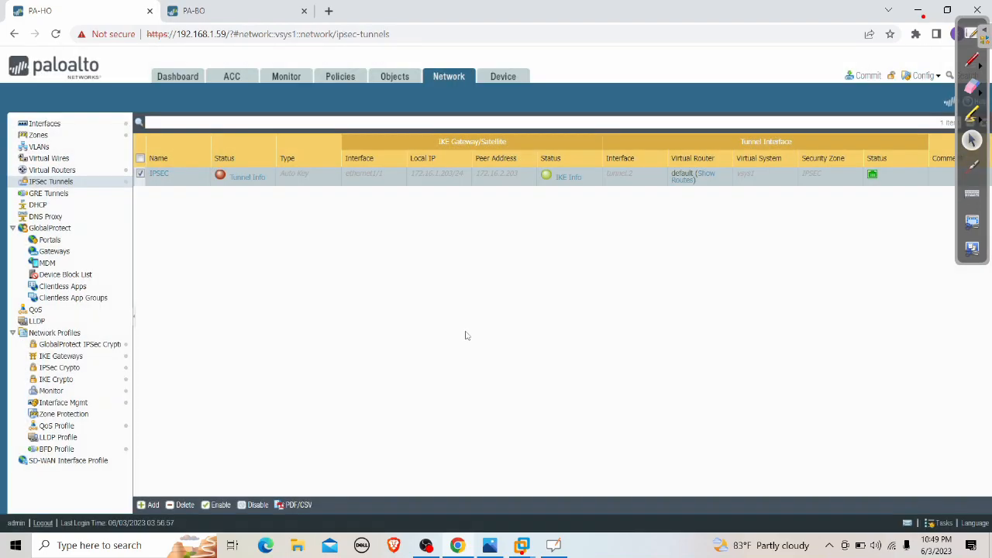
click(868, 76)
On PA-BO, start a new static route named IPSEC with destination 192.168.100.0/24
click(232, 11)
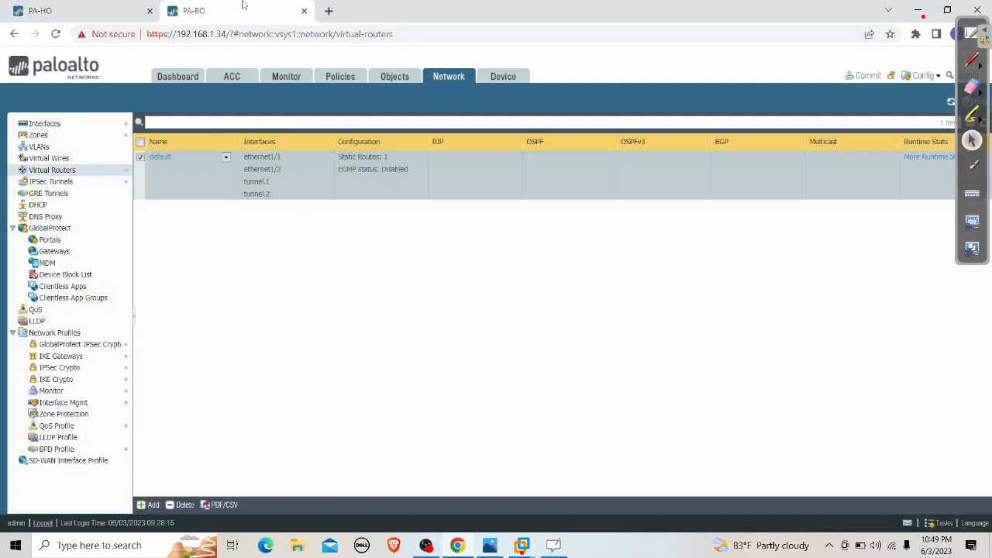
click(159, 156)
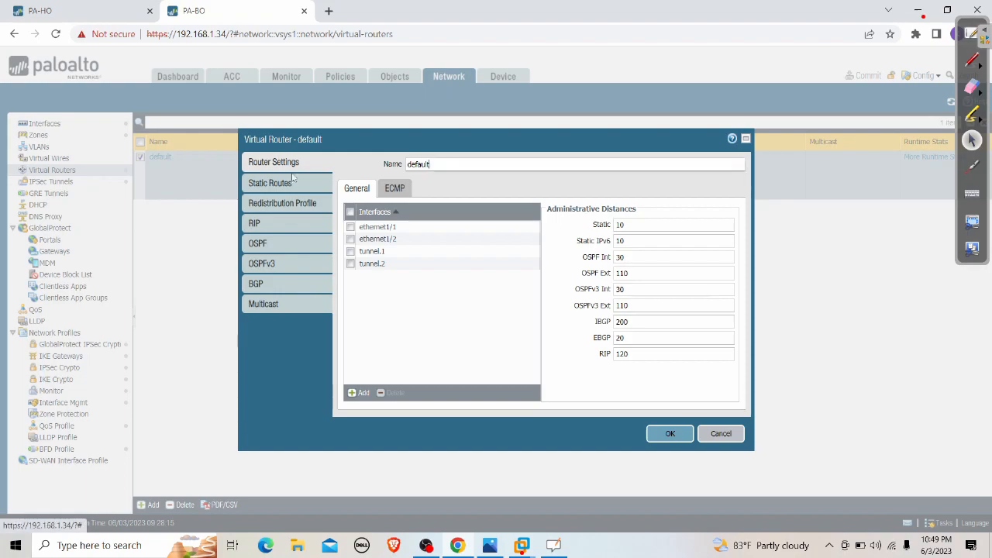
click(284, 186)
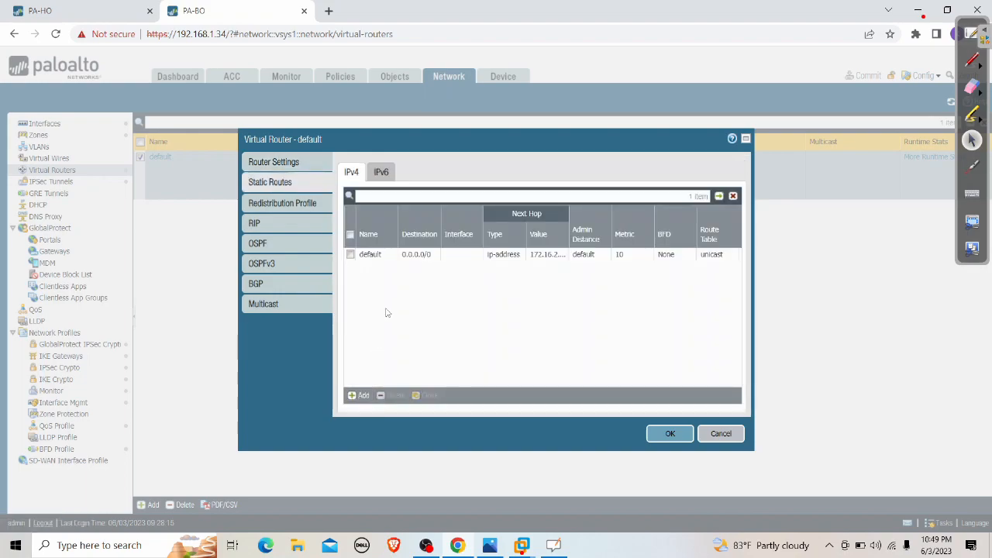
click(358, 396)
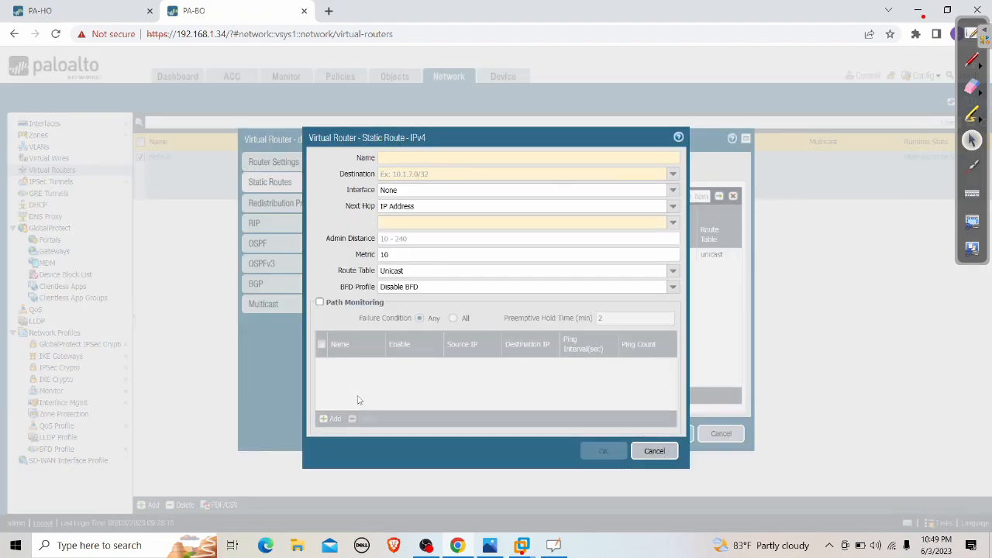
text(IPSEC)
key(Tab)
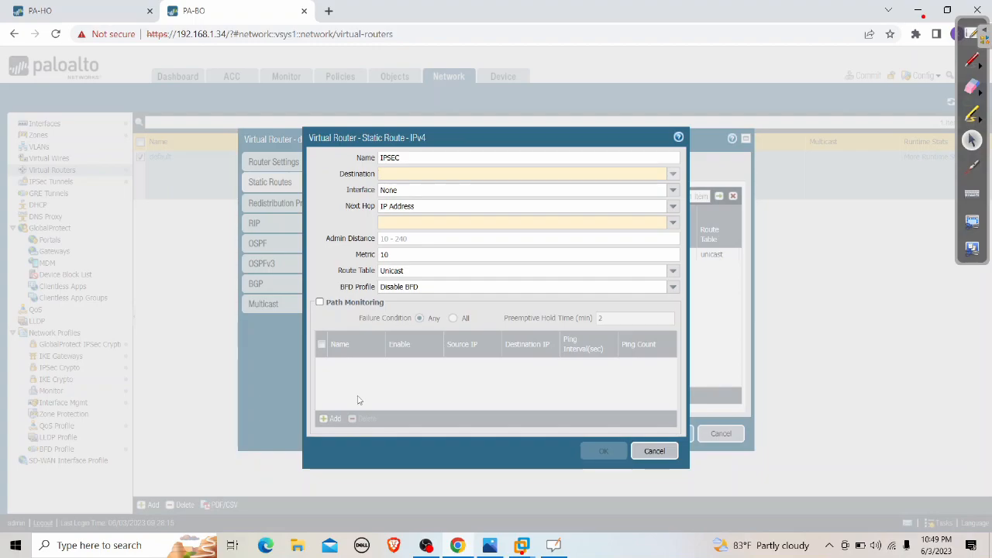
text(192.168.100.0/24)
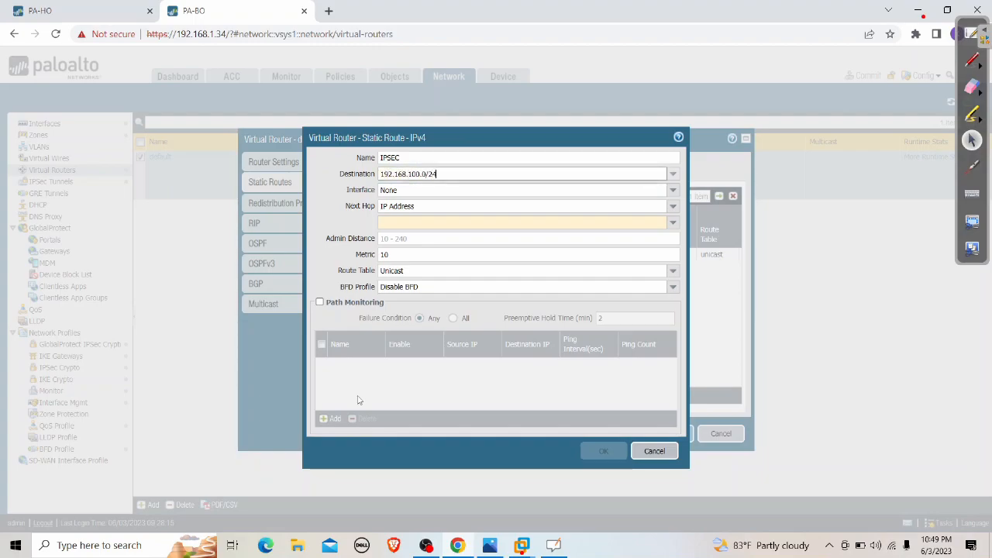
click(313, 202)
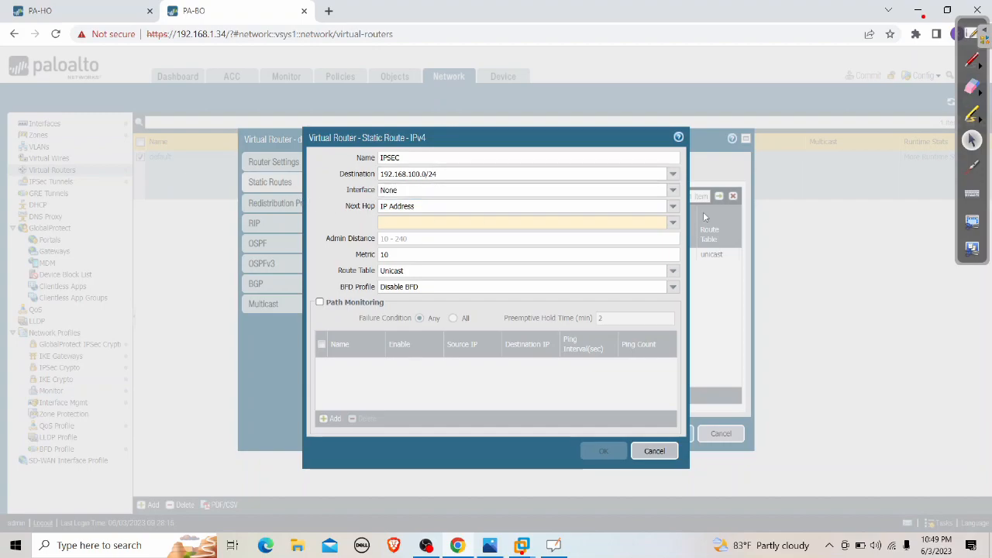
Route it through tunnel.2 with no next hop, save, and select the disabled IPSEC tunnel
click(676, 193)
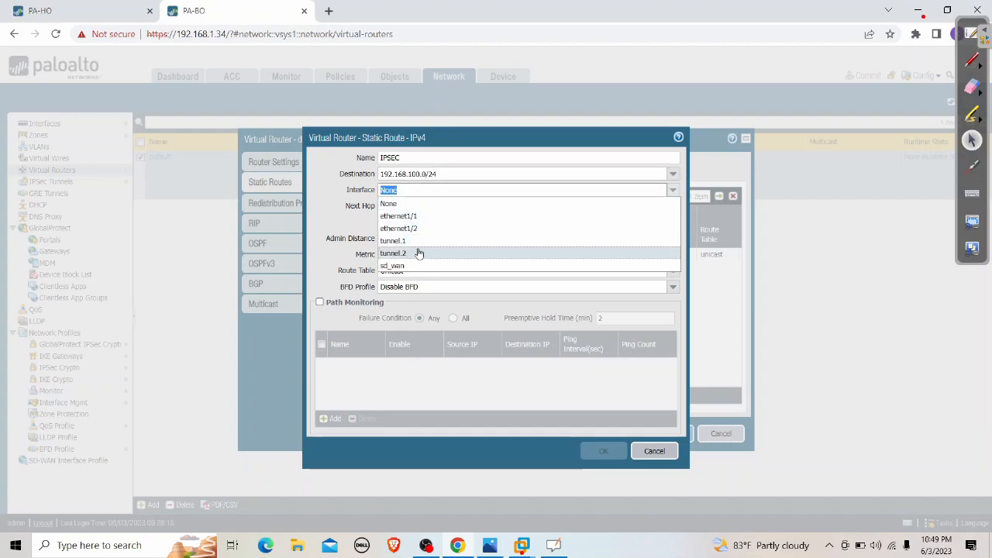
click(419, 253)
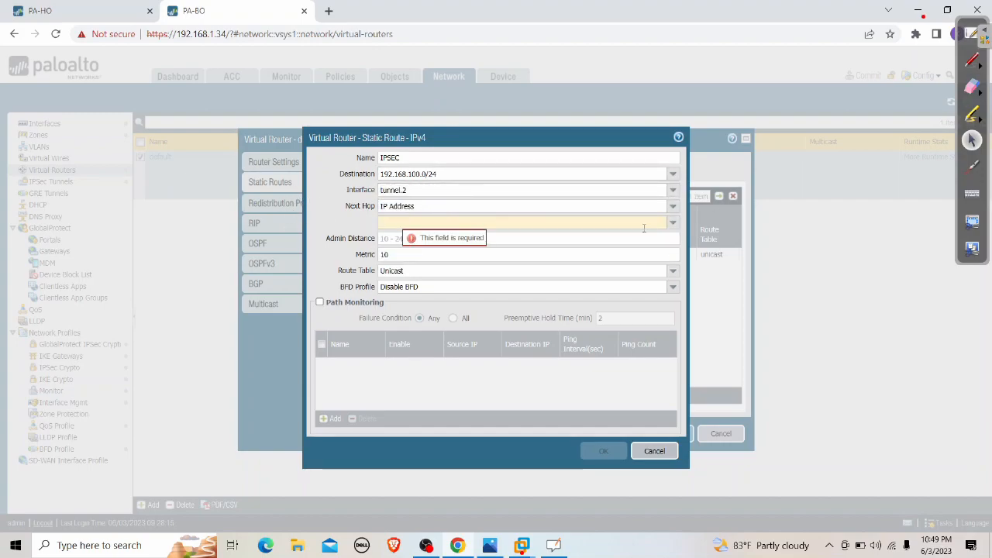
click(672, 211)
click(399, 270)
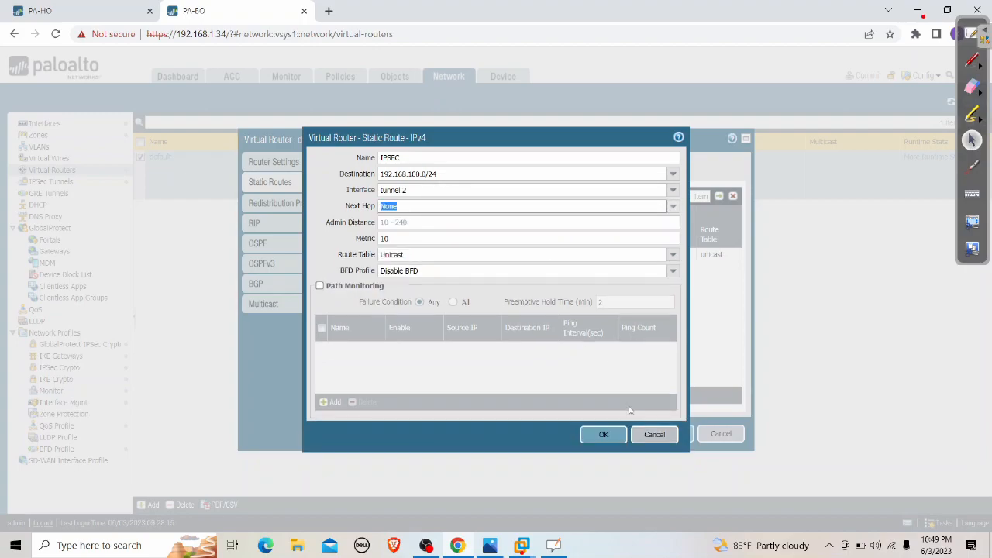
click(604, 434)
click(665, 433)
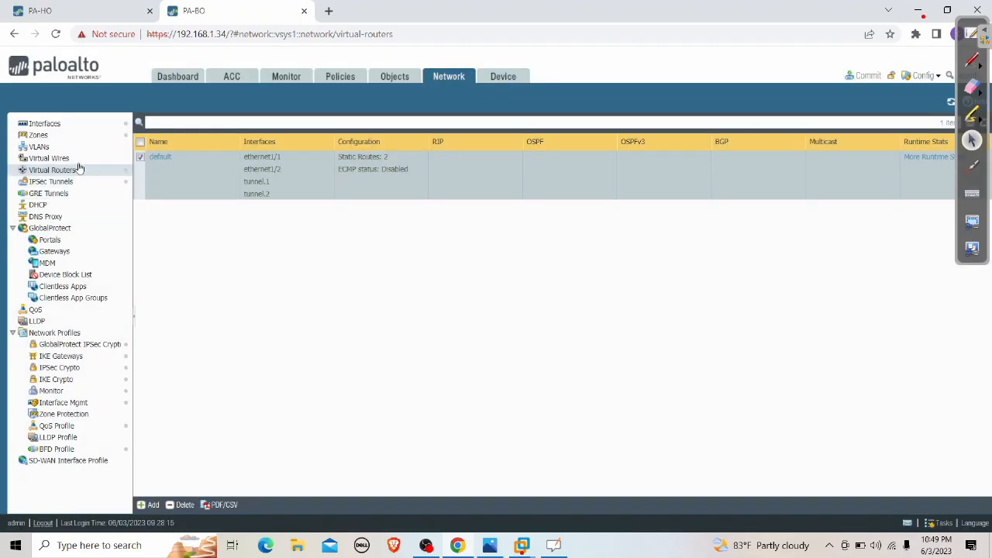
click(64, 182)
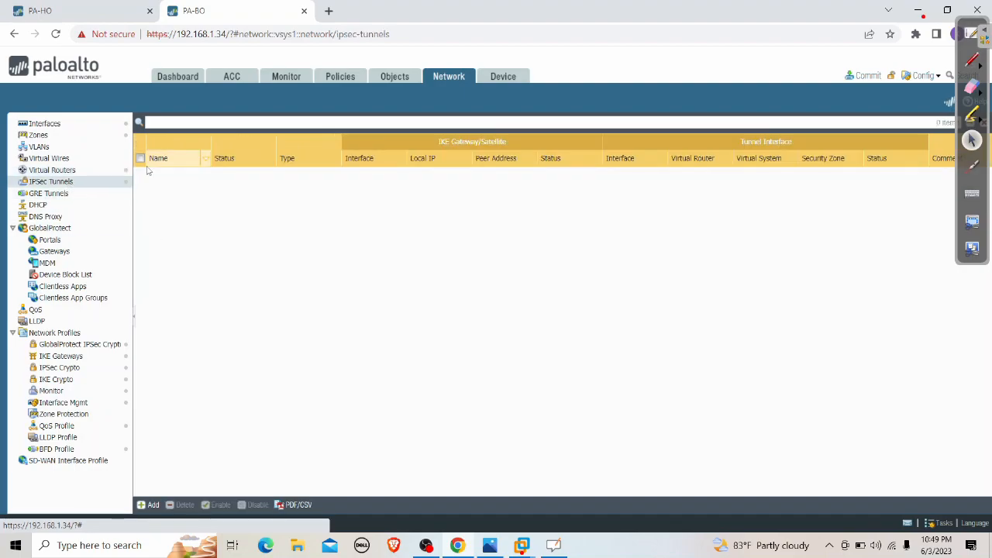
click(140, 175)
Enable the IPSEC tunnel on PA-BO and commit the configuration
click(219, 504)
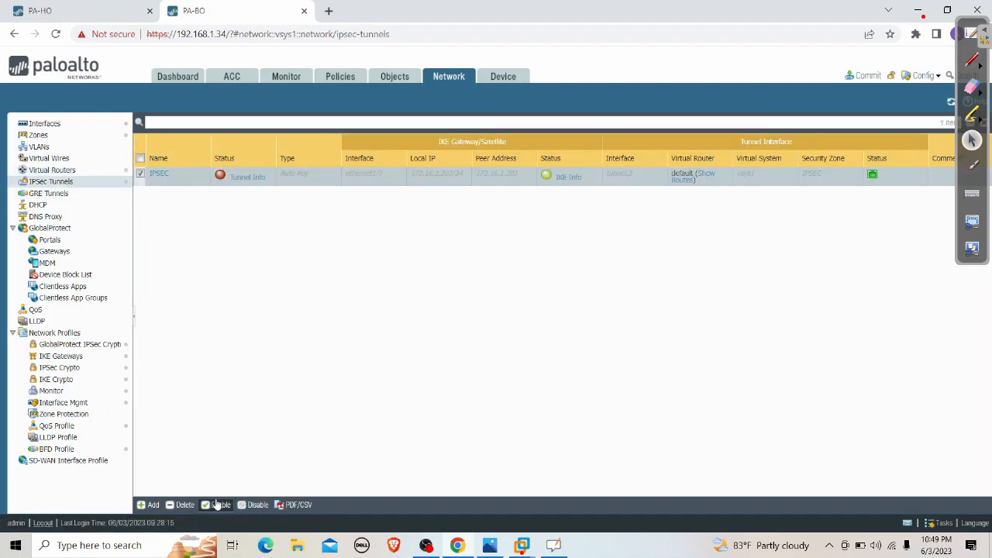
click(472, 335)
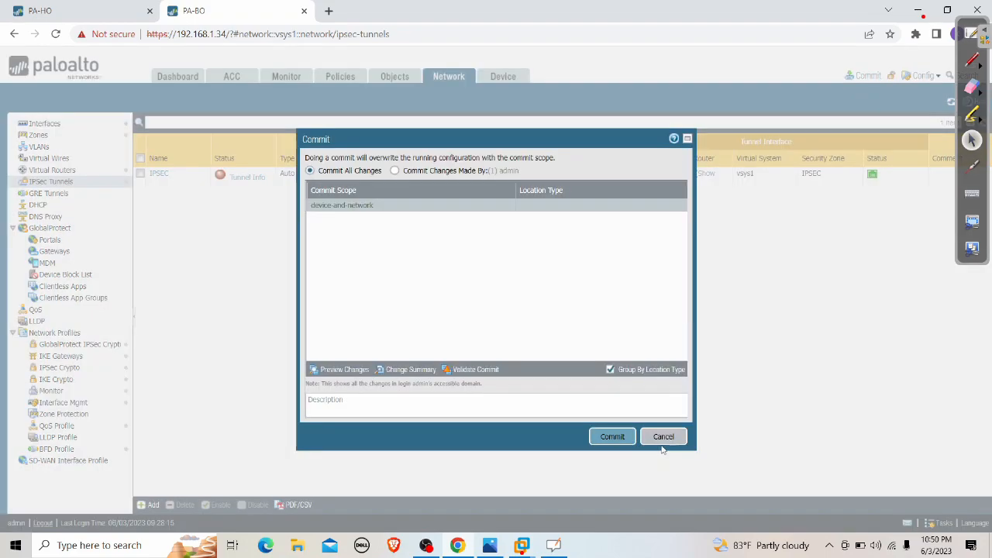
click(611, 438)
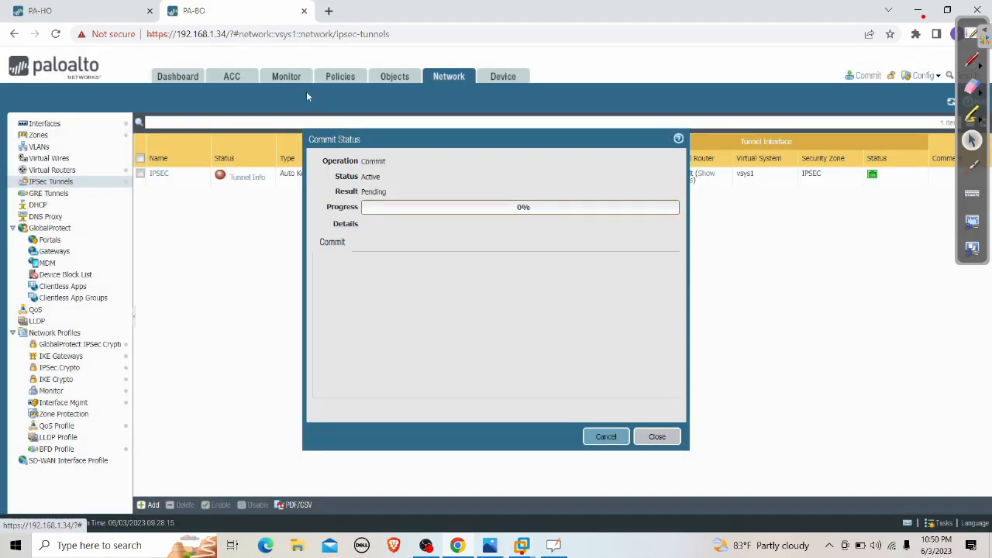
Check Windows XP-100's pings while the commit completes, then close the commit status
click(521, 544)
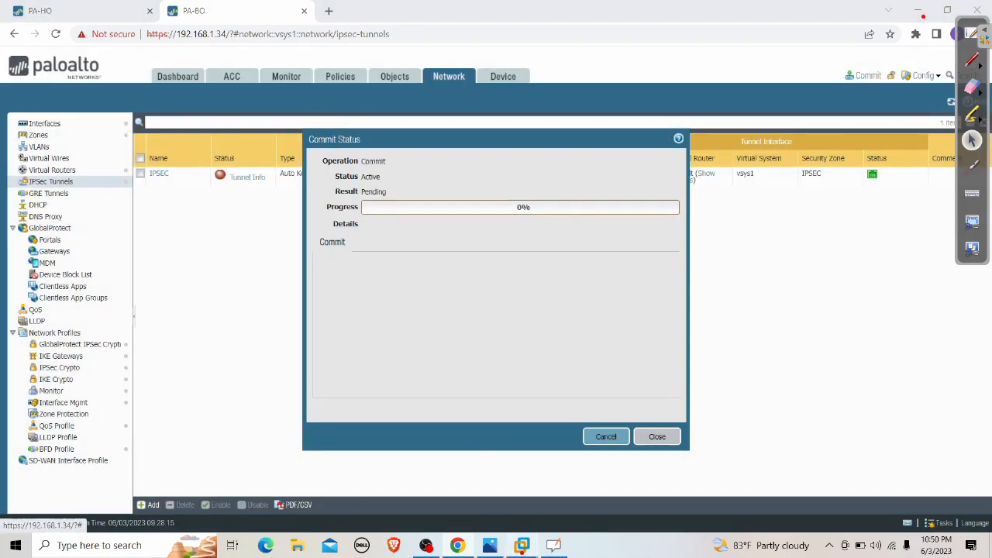
click(319, 468)
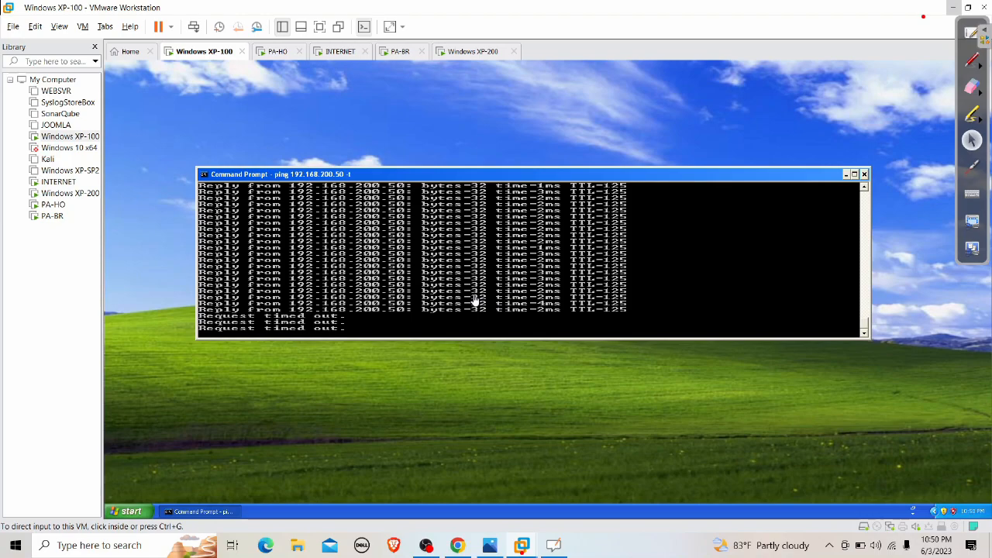
click(950, 9)
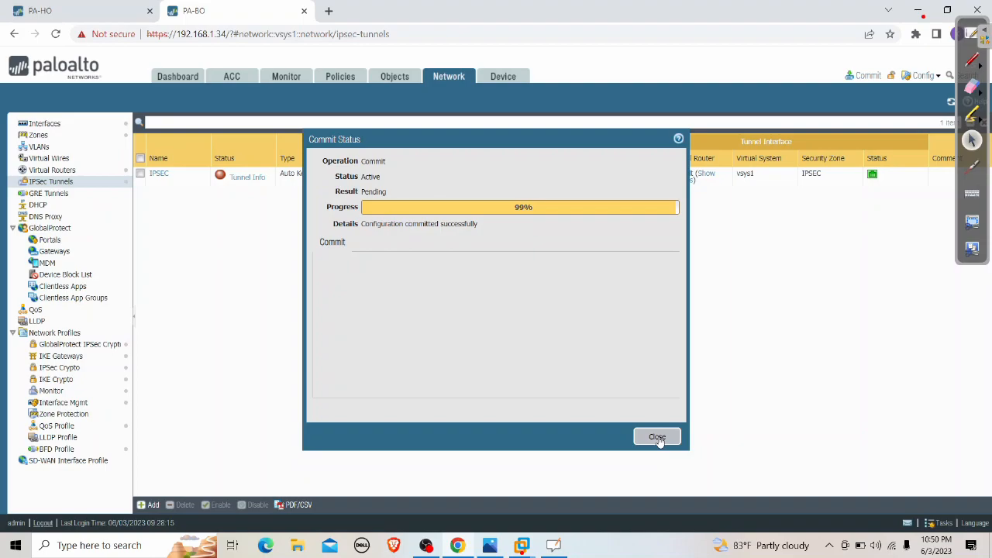
click(657, 437)
click(521, 545)
Watch Windows XP-100's ping to 192.168.200.50 time out, then return to the firewall page
click(358, 471)
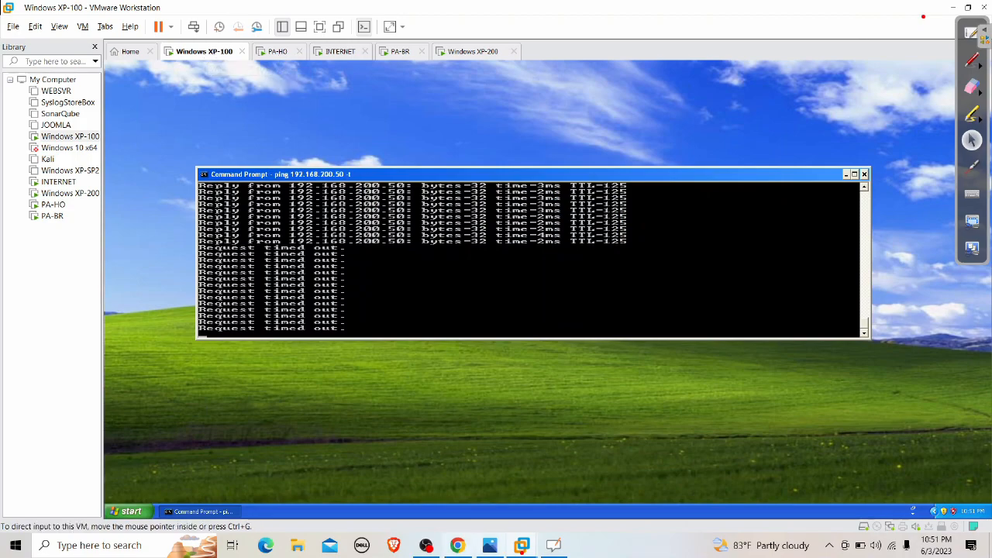
click(457, 546)
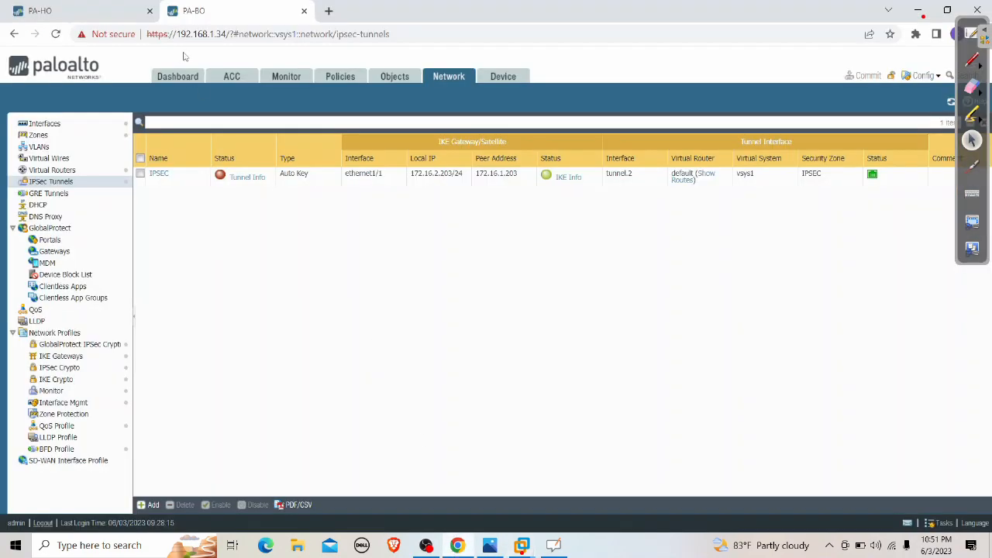
Close the finished commit, review PA-HO's IPSec tunnels, then return to Windows XP-100's ping
click(663, 439)
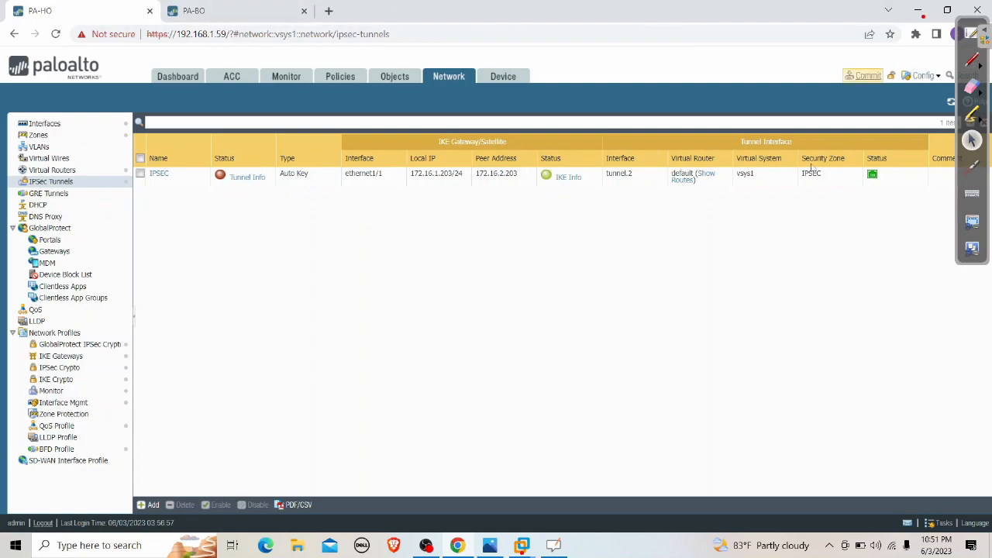
click(519, 547)
click(357, 465)
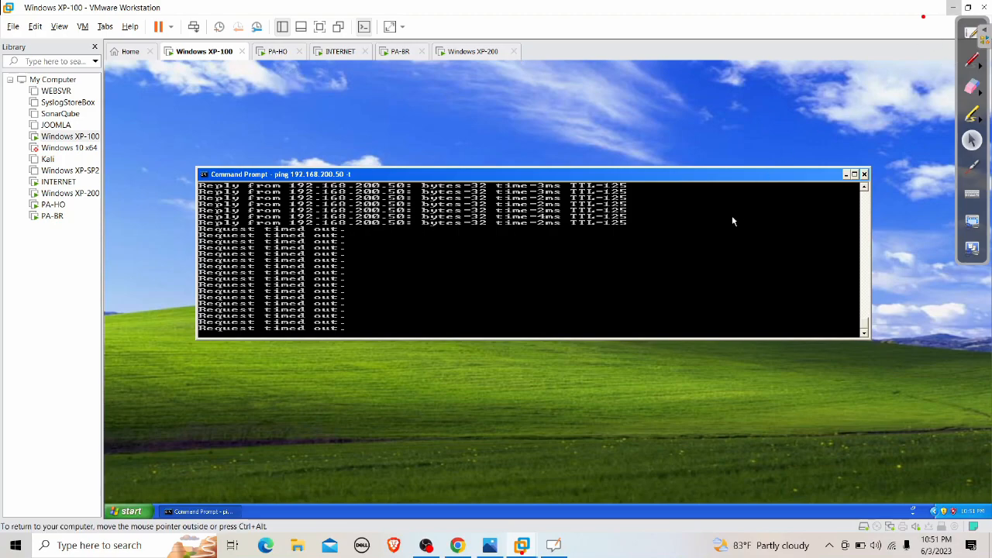
Restart XP-100's continuous ping to 192.168.200.50, then minimize VMware Workstation
key(ctrl+c)
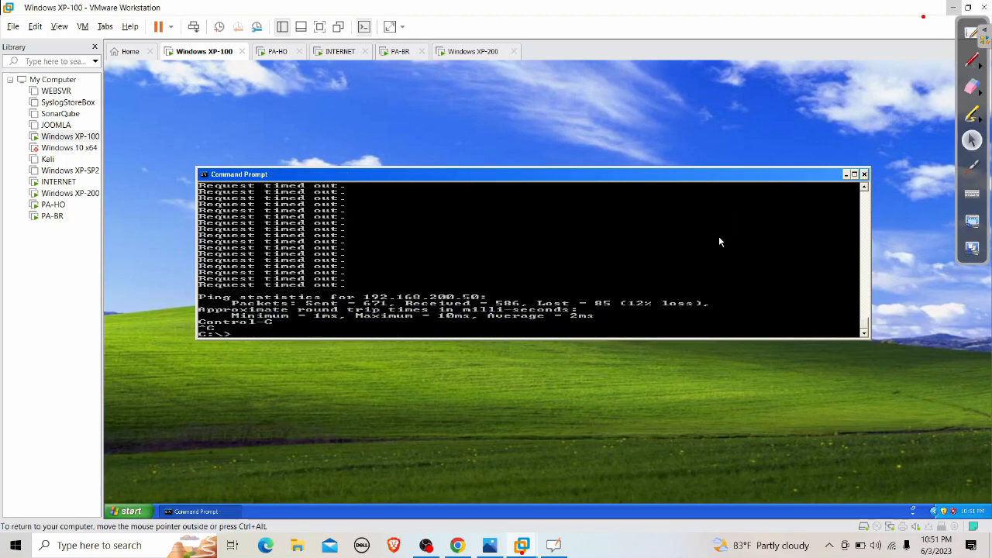
key(Up)
key(Return)
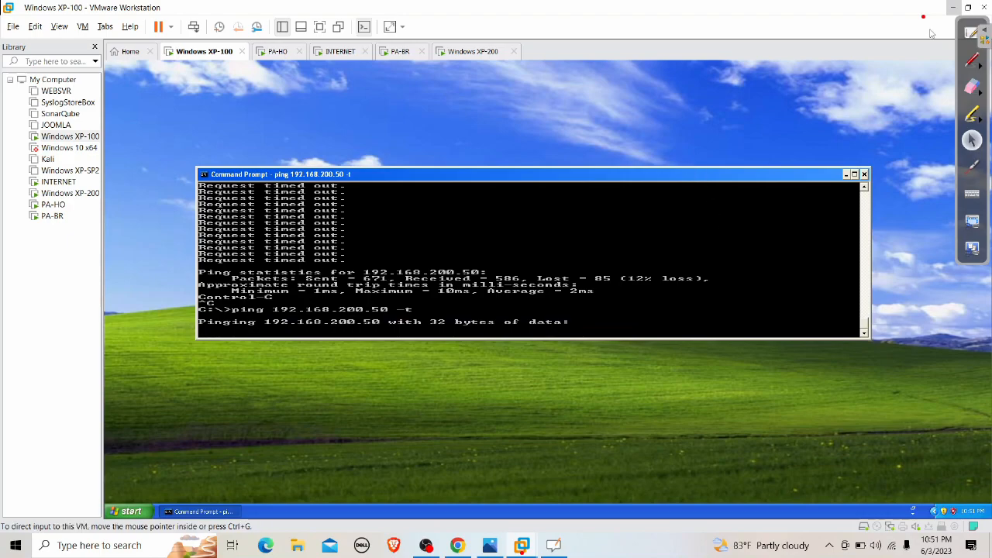
click(953, 8)
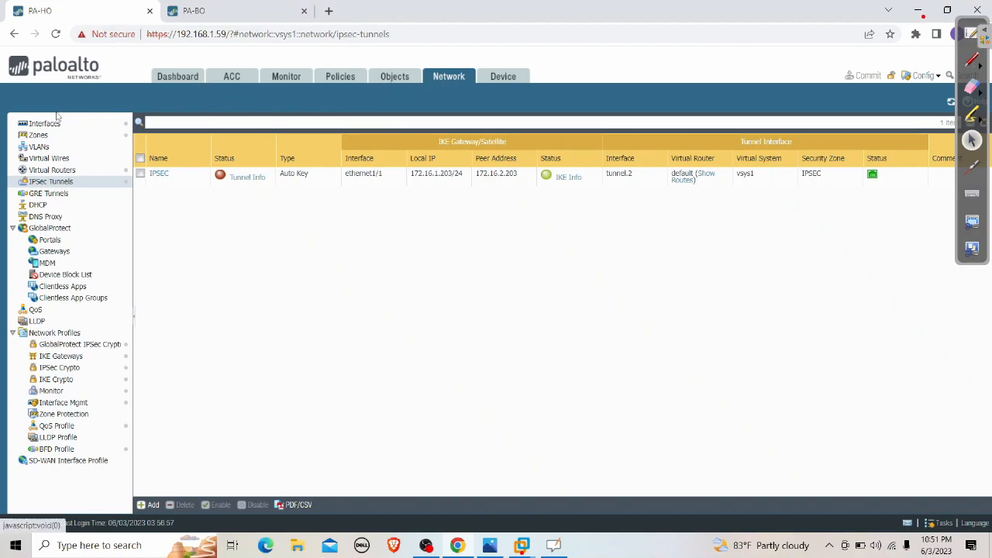
Inspect PA-HO's default virtual router and the IPSEC tunnel settings on both firewalls, cancelling each
click(67, 160)
click(61, 170)
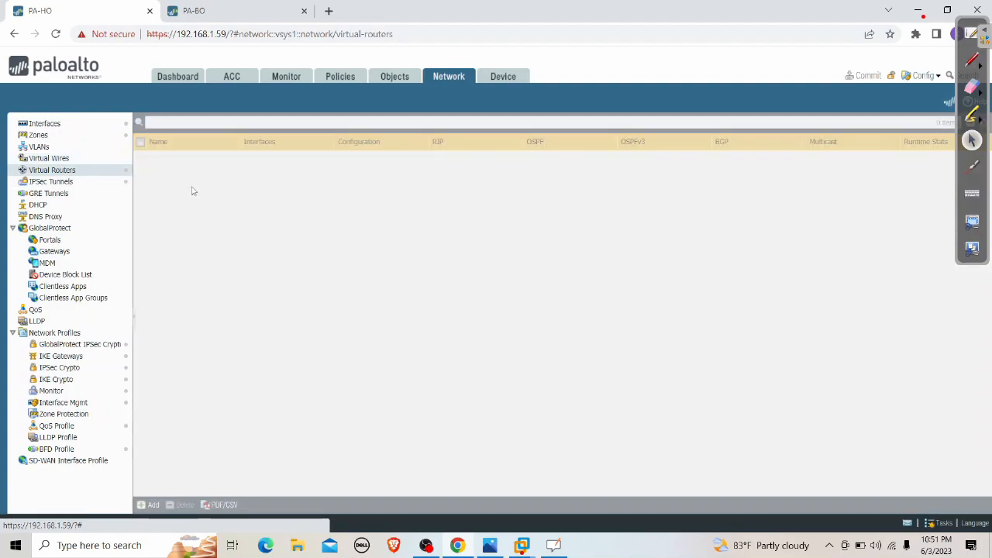
click(165, 158)
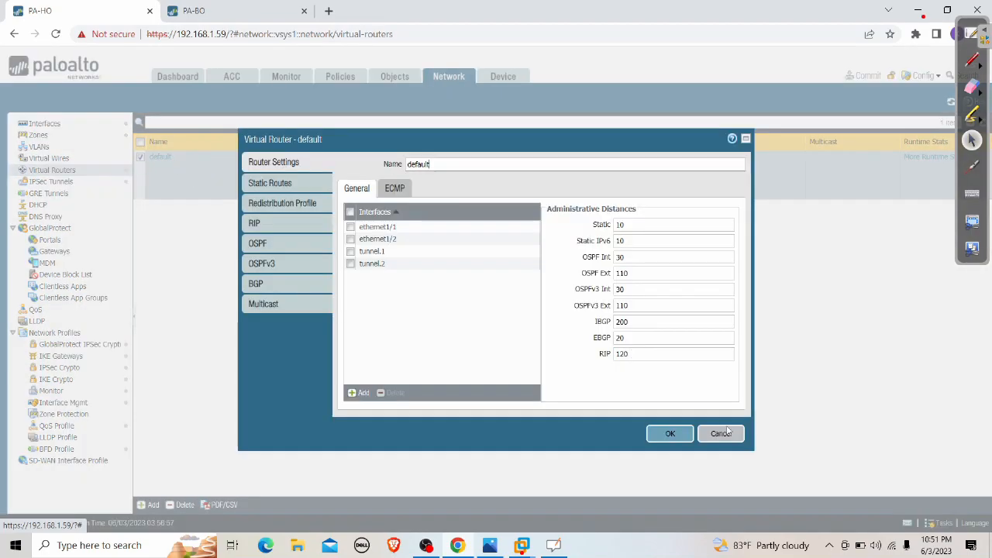
click(721, 436)
click(51, 181)
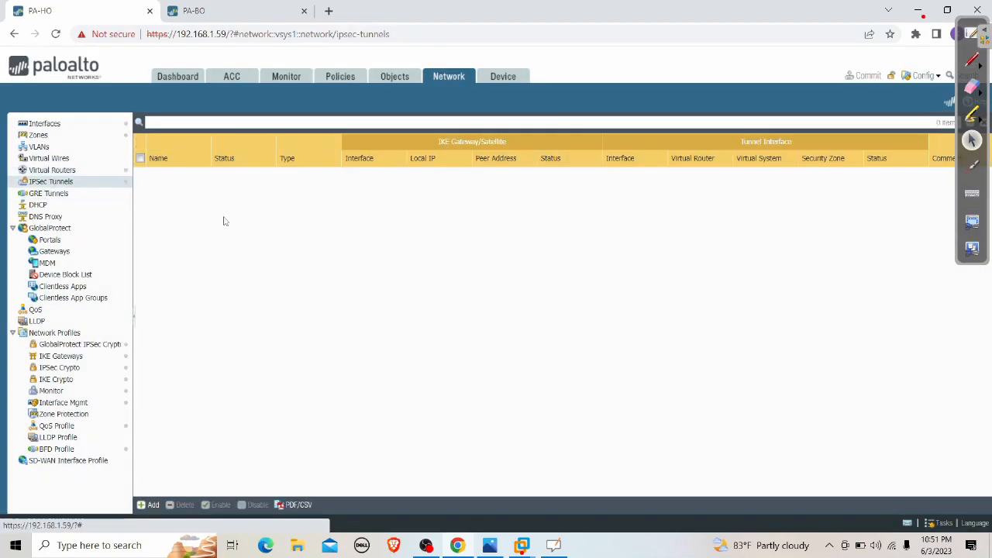
click(160, 175)
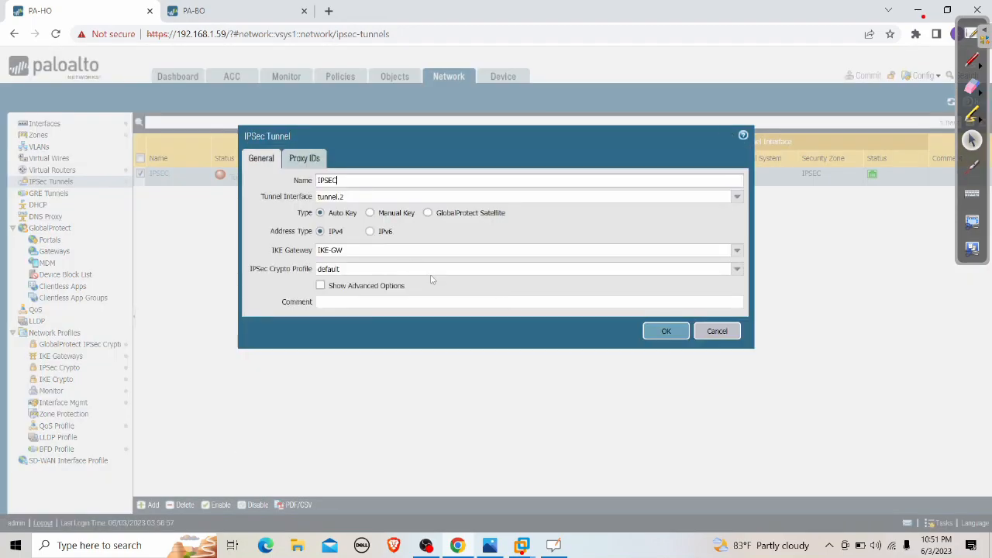
click(717, 331)
click(194, 11)
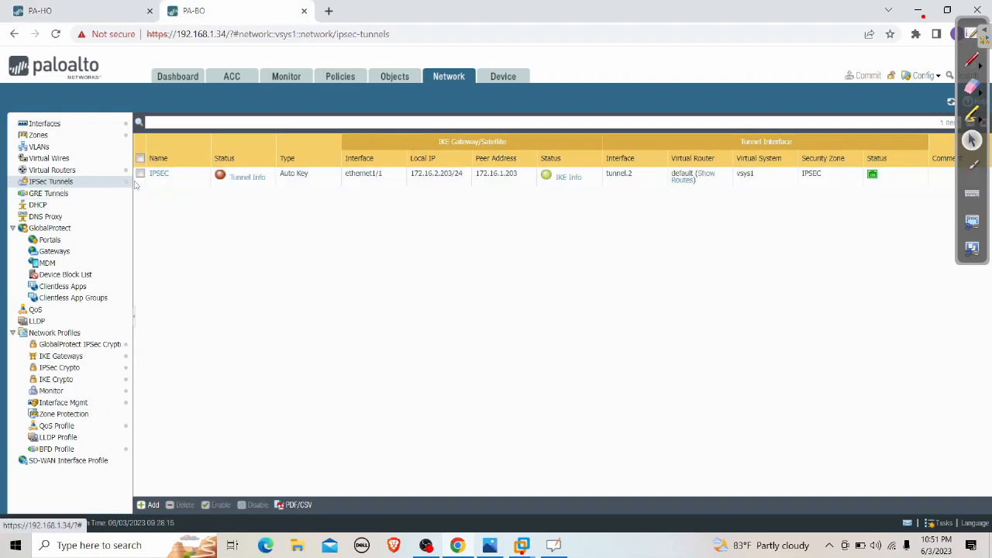
click(159, 175)
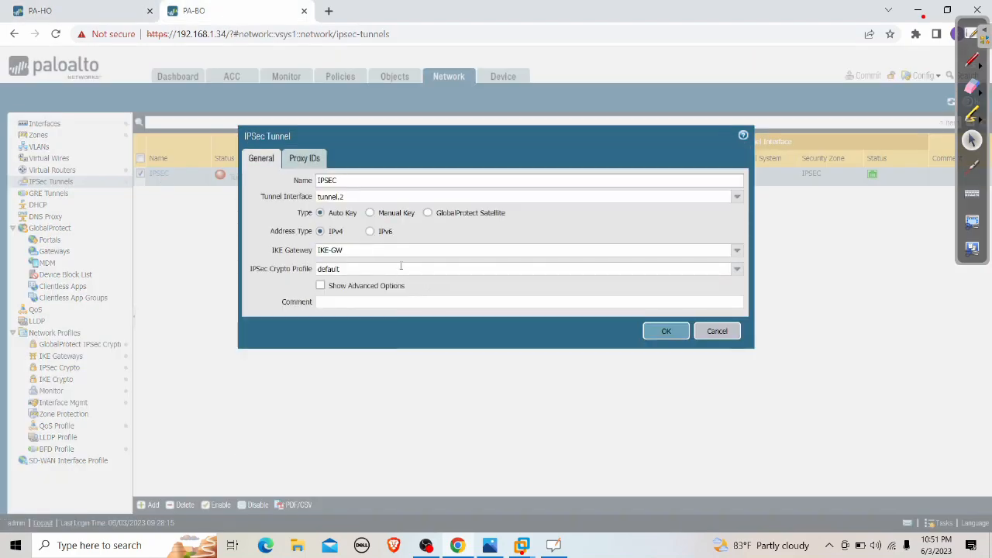
click(717, 331)
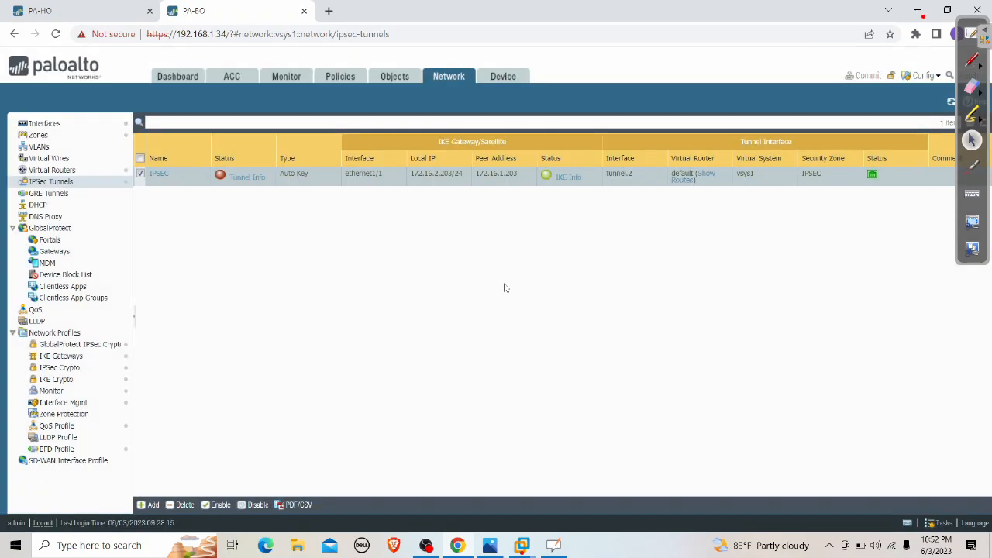
Review the IPSEC static route in PA-HO's default virtual router without changes
click(115, 8)
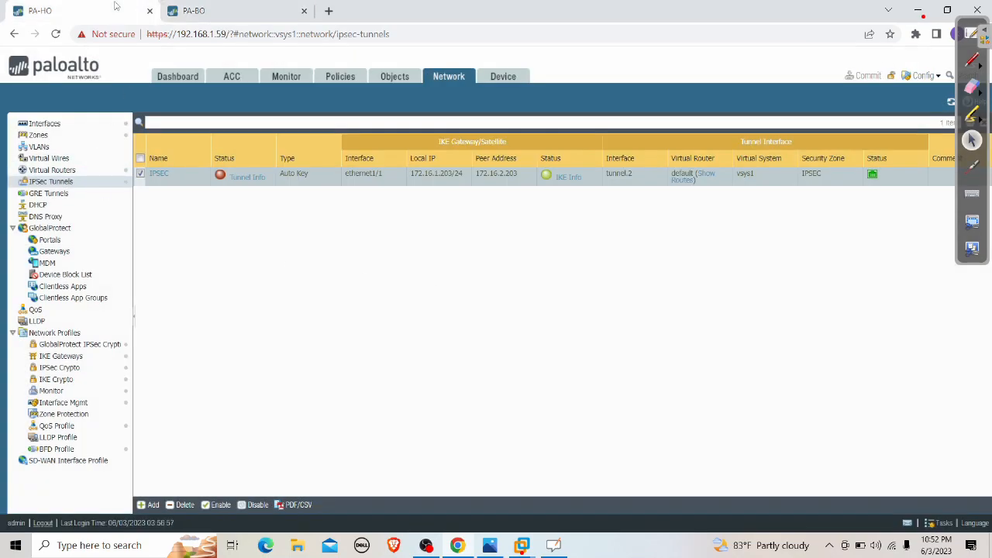
click(74, 170)
click(178, 164)
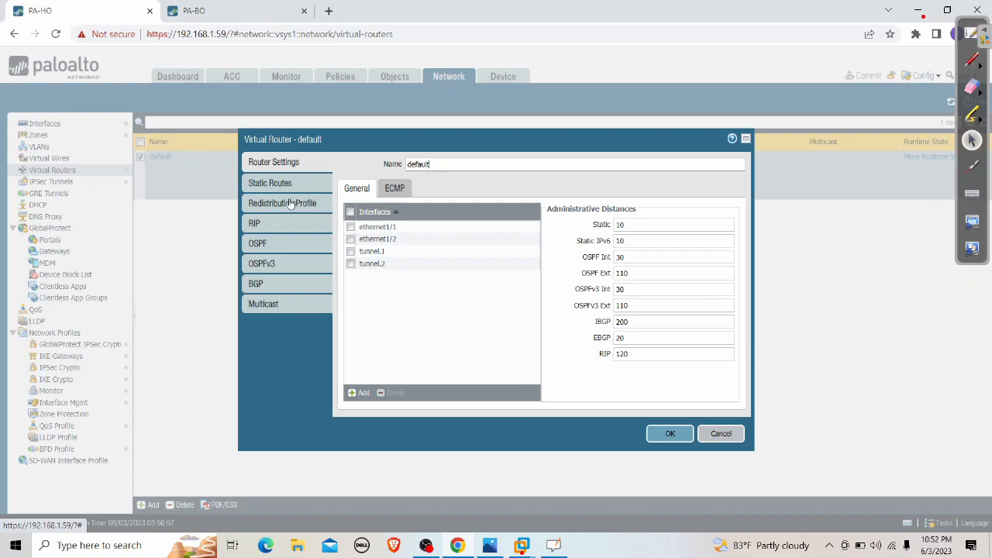
click(271, 182)
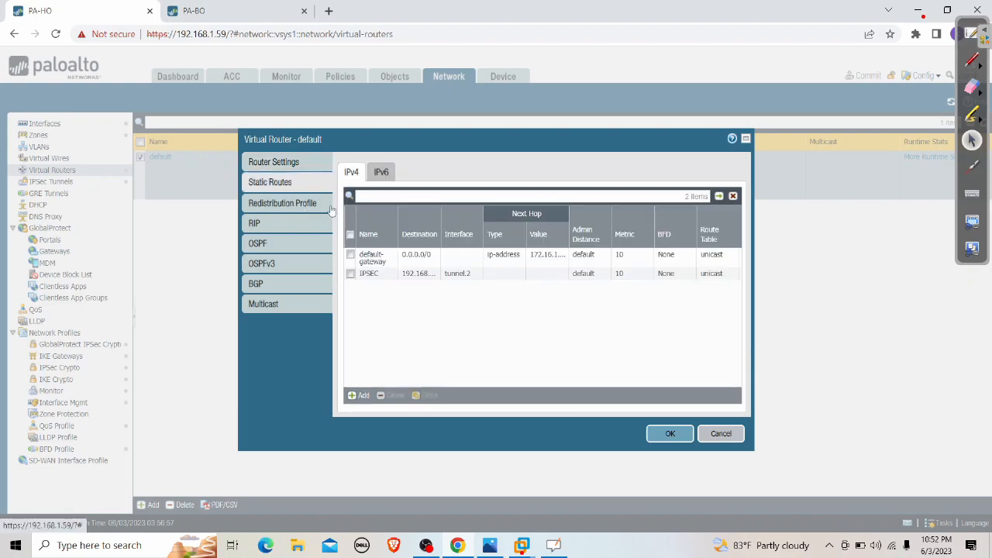
click(371, 279)
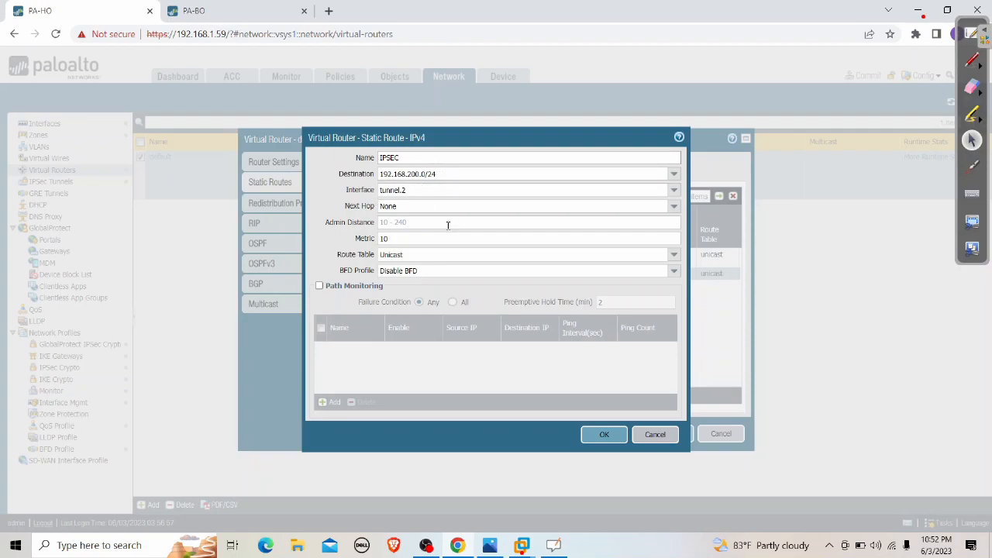
click(655, 434)
click(720, 434)
Review PA-BO's IPSEC static route on its default router, then open PA-HO's System log
click(219, 12)
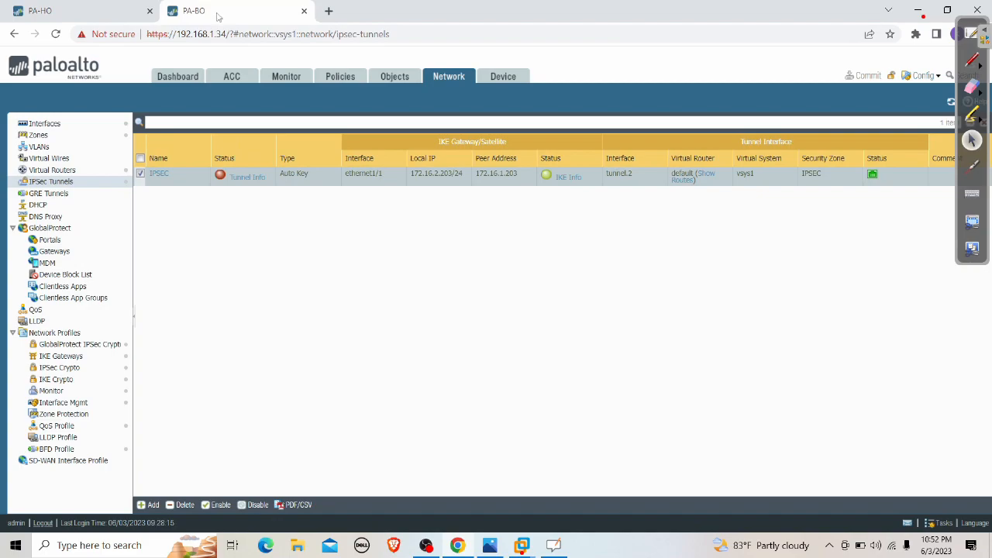
click(76, 170)
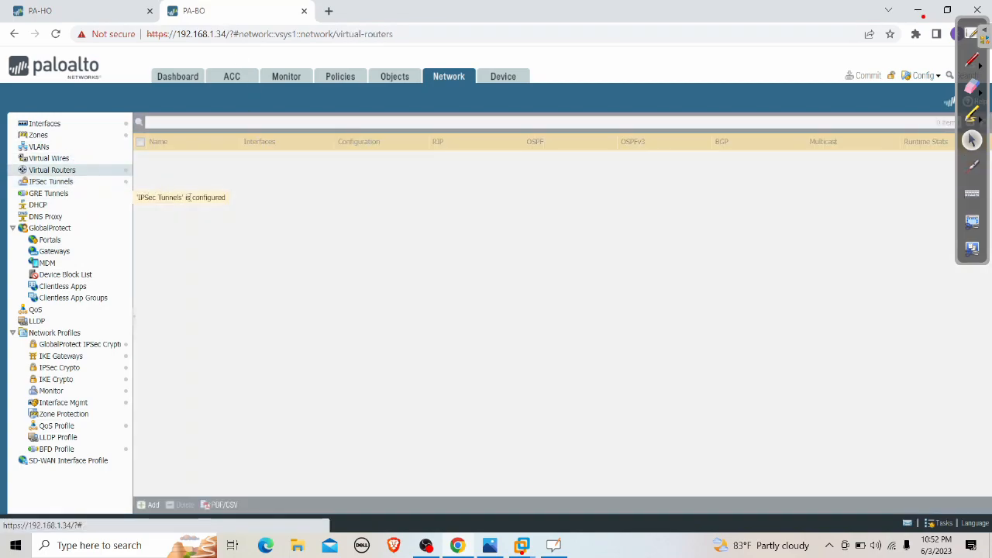
click(160, 159)
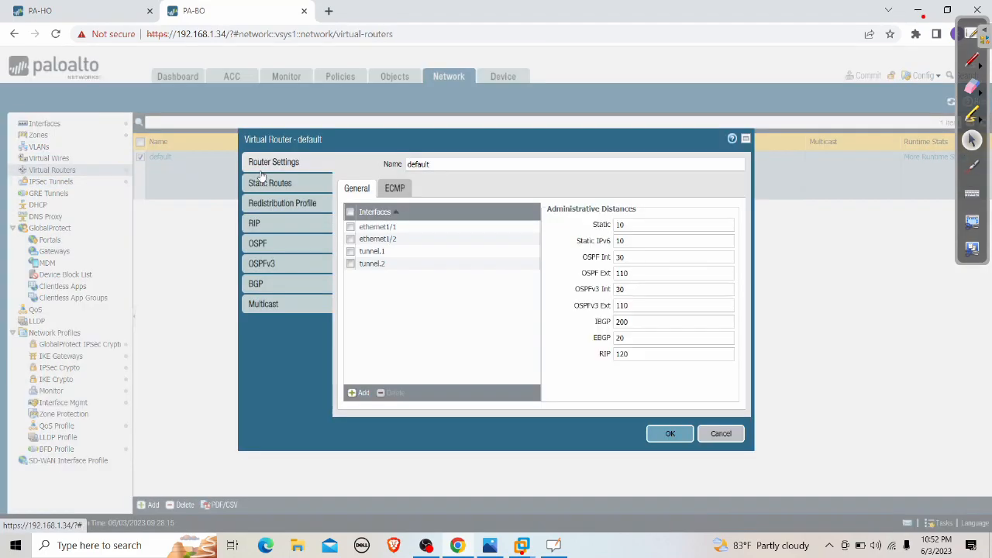
click(278, 185)
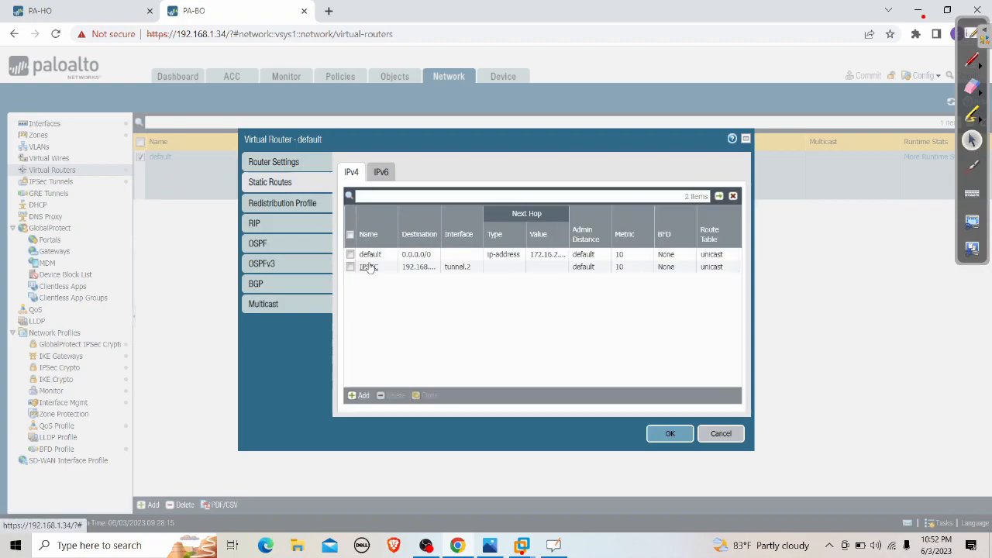
click(367, 268)
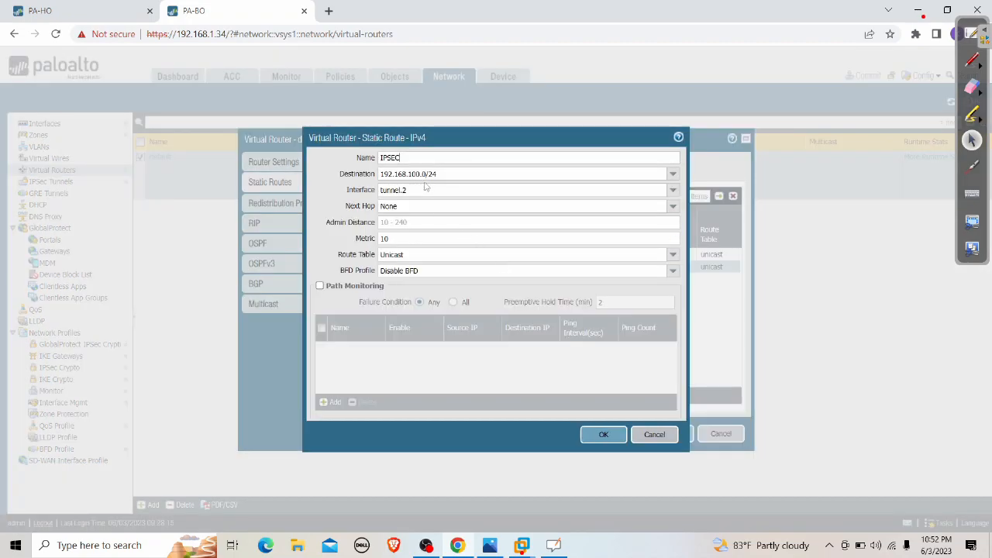
click(654, 434)
click(721, 434)
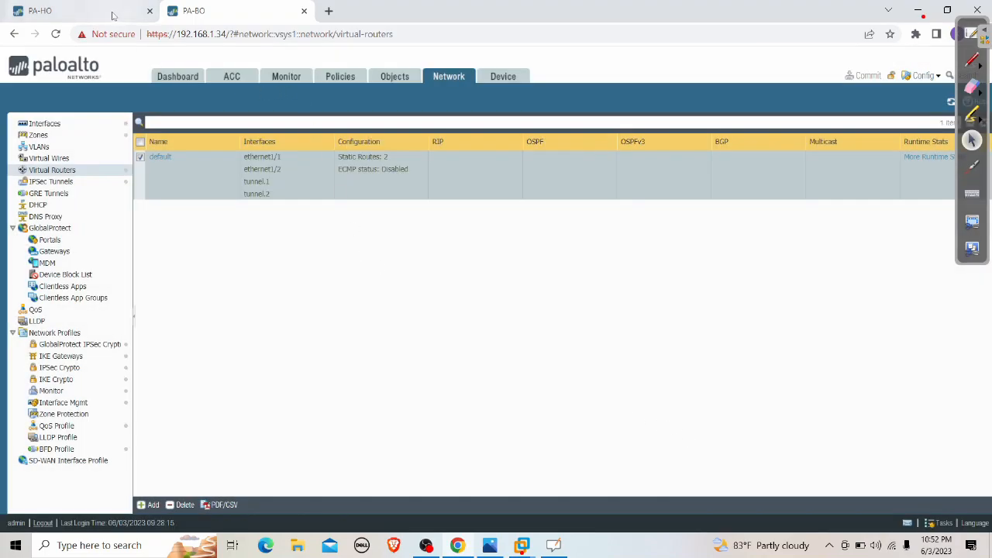
click(47, 11)
click(284, 84)
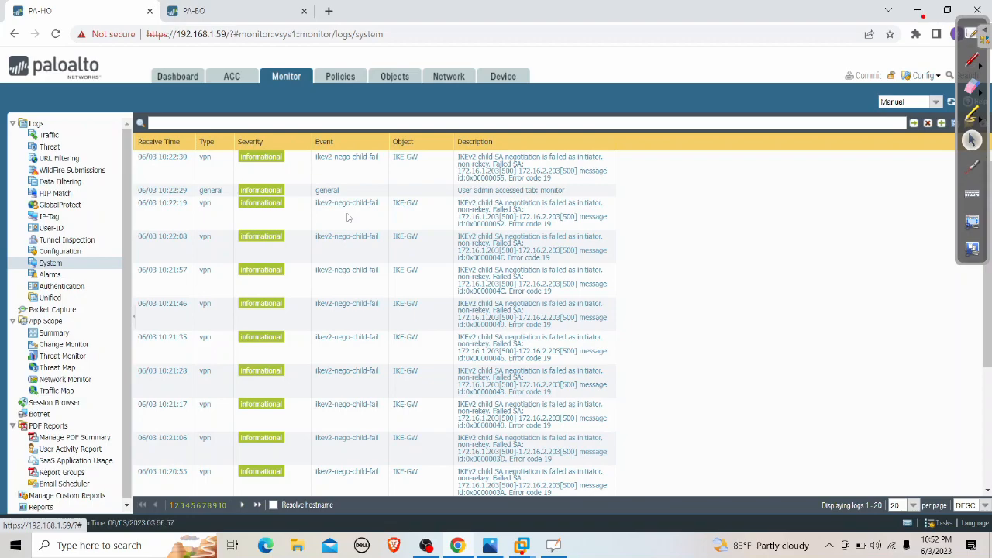
Scroll through PA-HO's ikev2-nego-child-fail log entries, then go to the Network virtual routers
scroll(604, 338, down, 3)
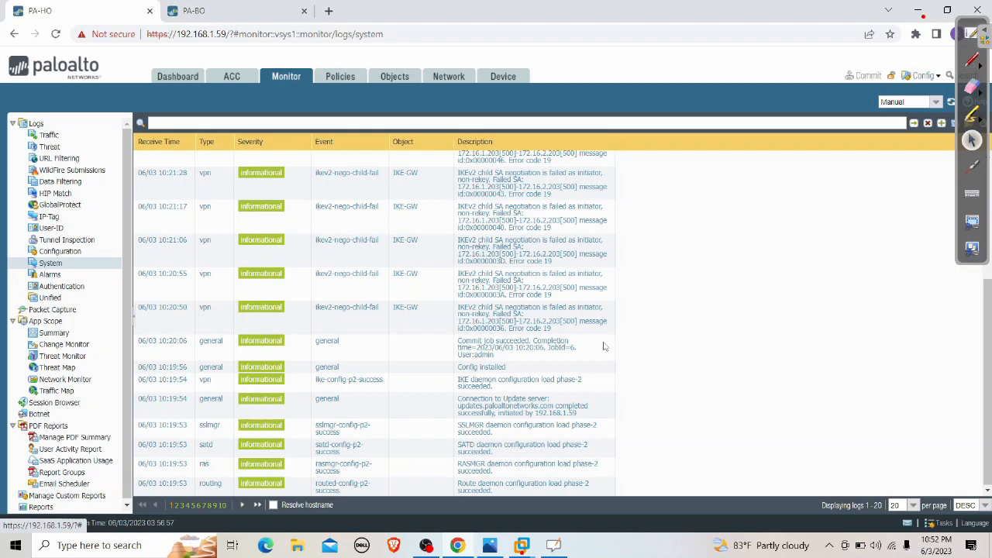
scroll(604, 346, up, 3)
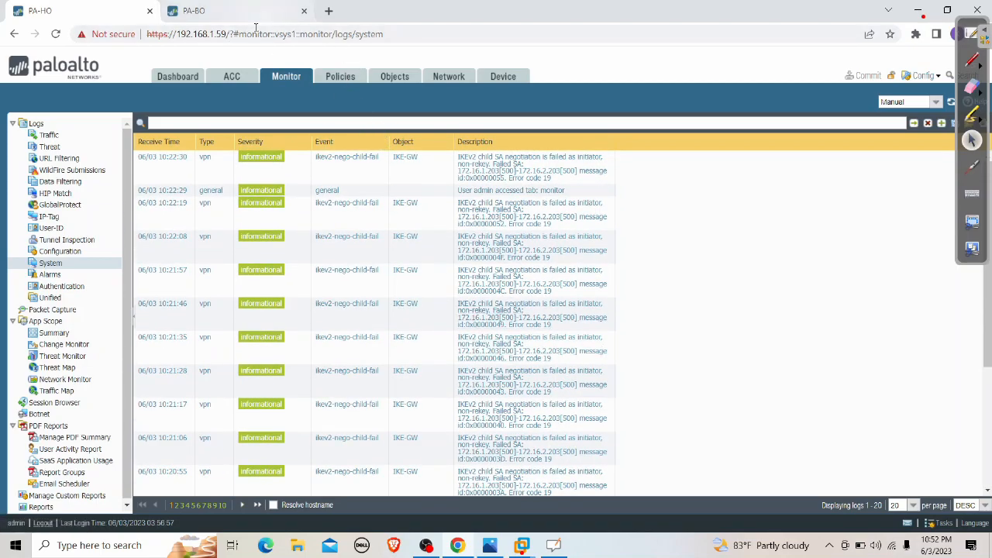
click(453, 80)
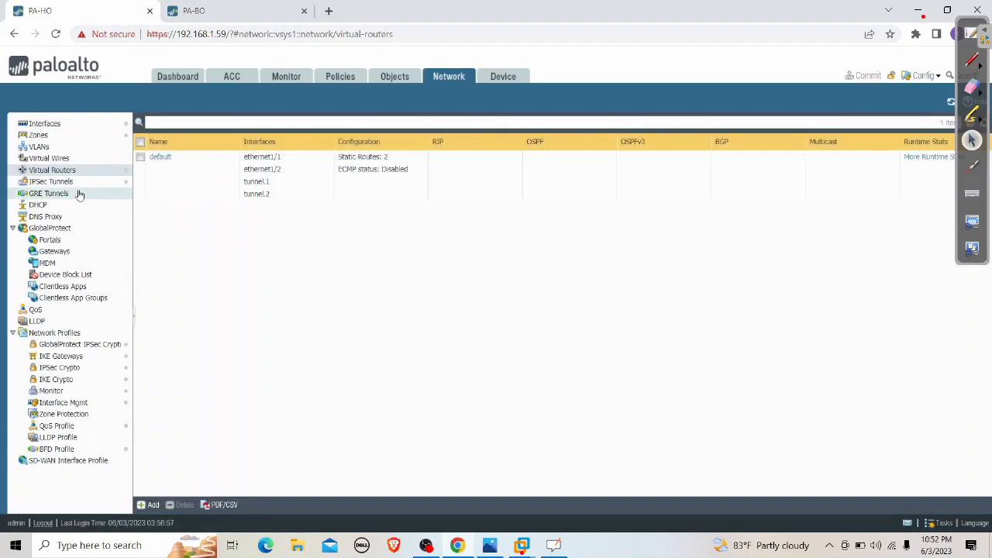
Check PA-HO's IKE gateways and the down IPSEC tunnel on both PA-HO and PA-BO
click(105, 356)
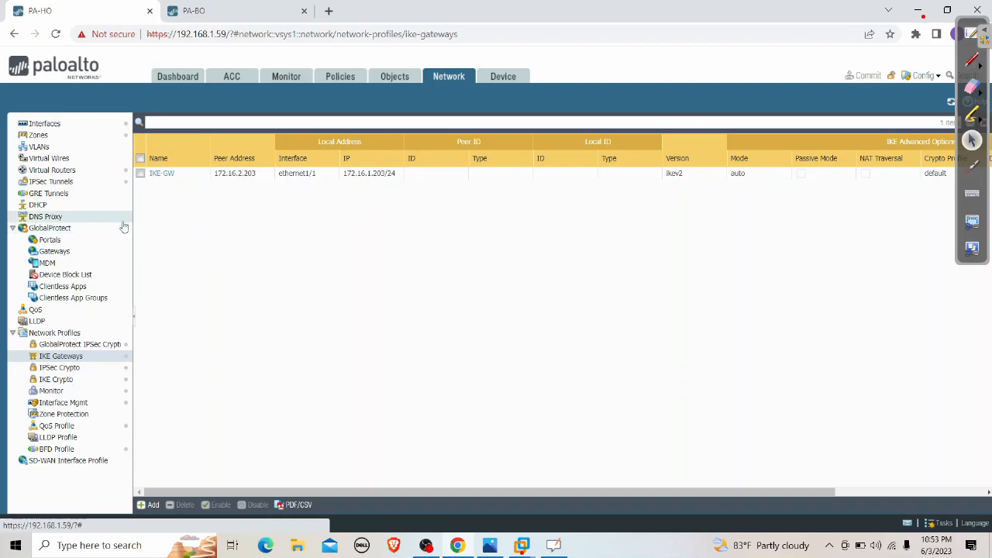
click(66, 181)
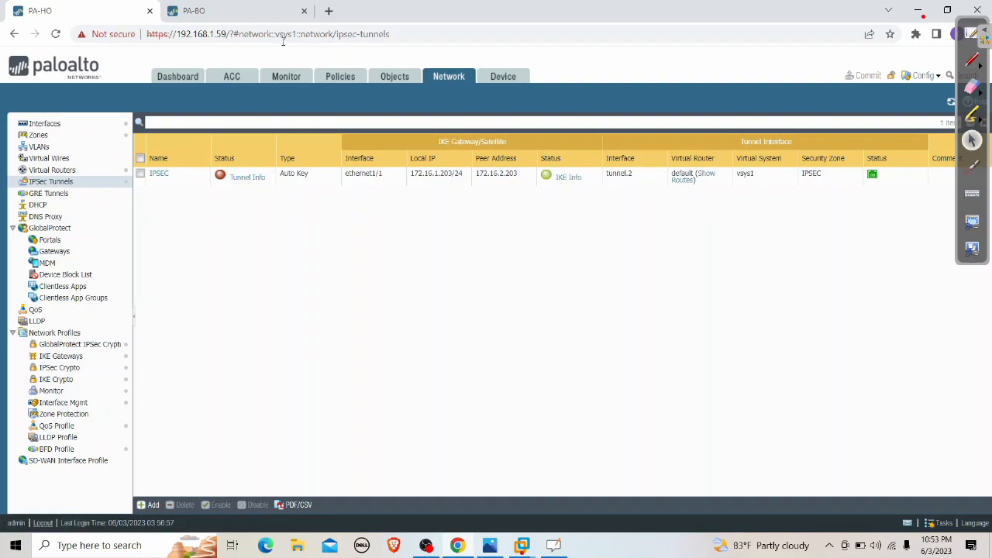
click(233, 11)
click(78, 183)
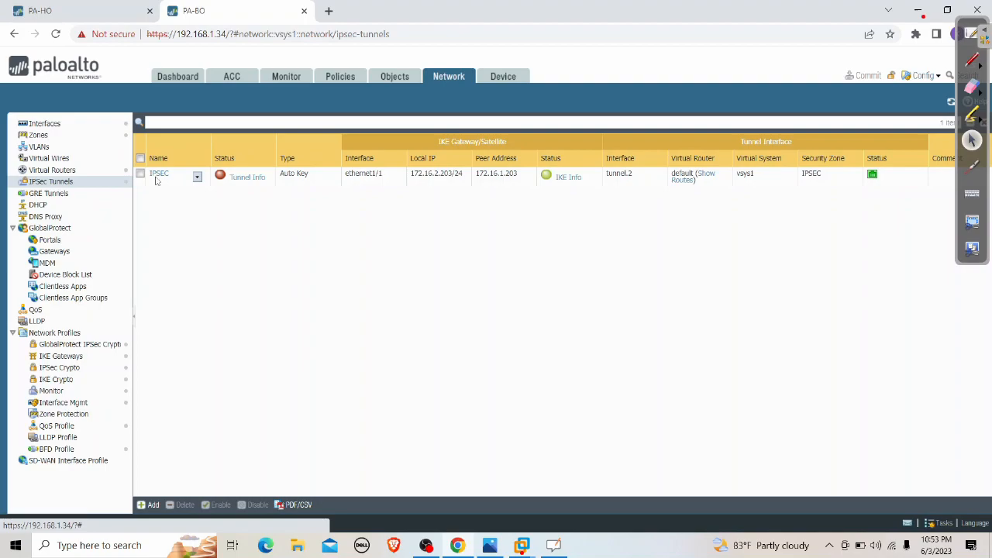
click(141, 174)
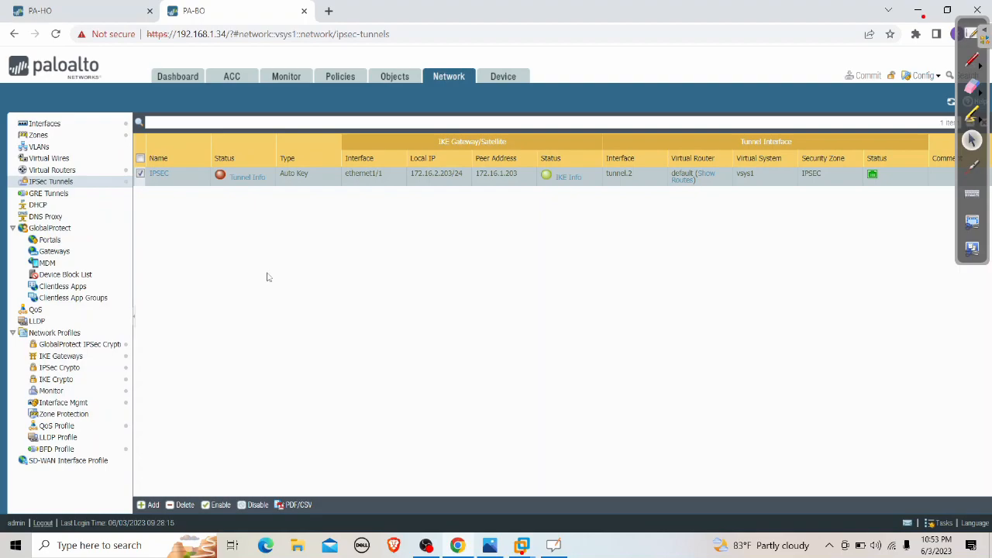
Return to PA-HO's System log to recheck the IKE-GW error code 19 entries
click(101, 10)
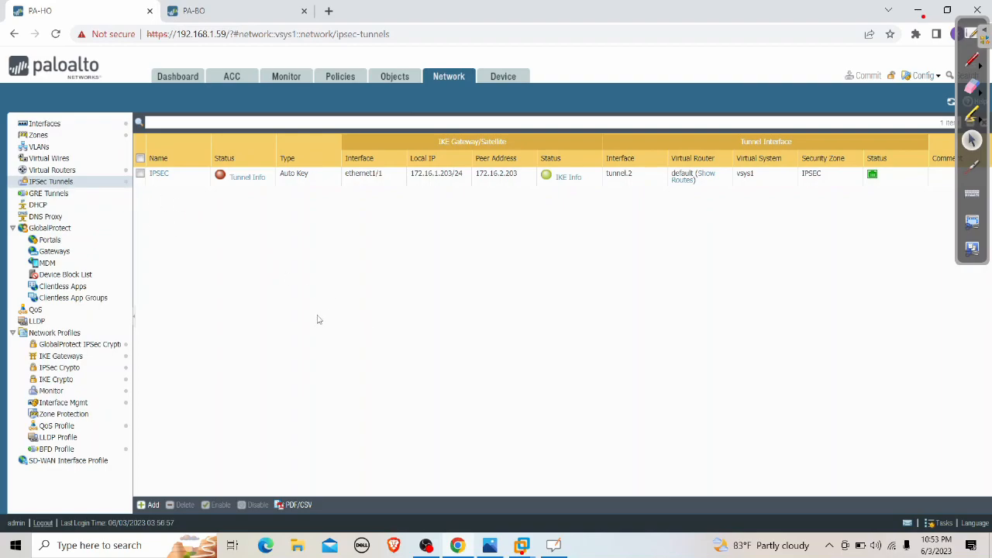
click(284, 79)
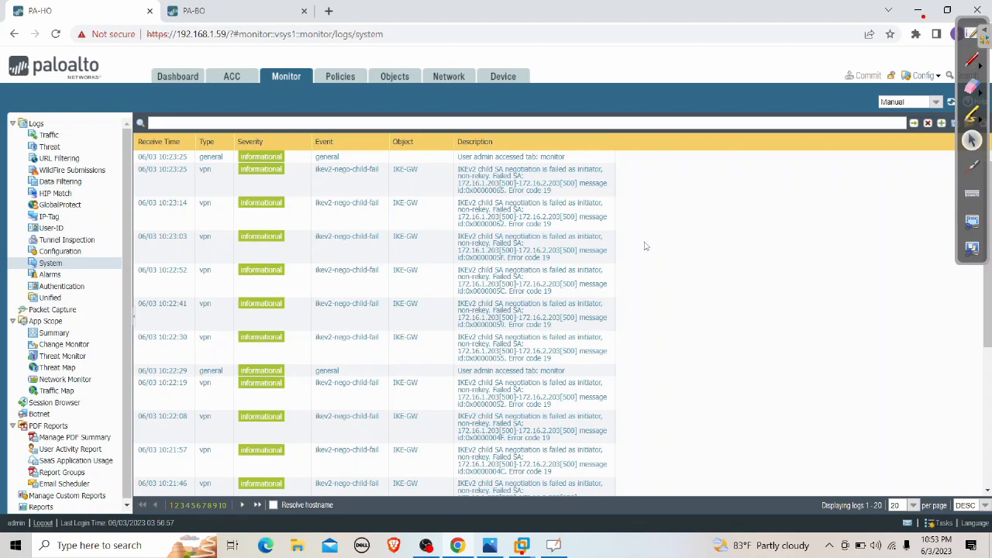
scroll(548, 318, down, 3)
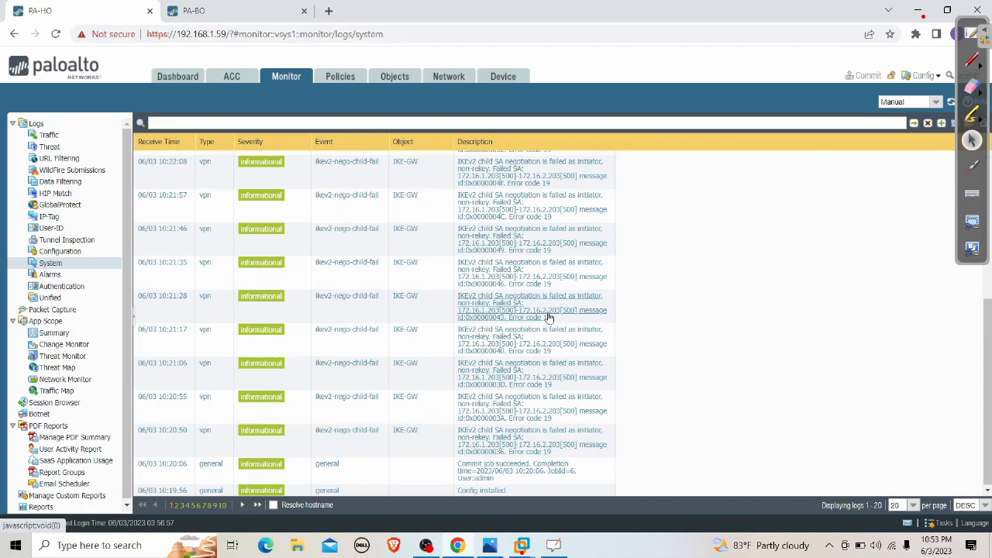
scroll(548, 317, up, 3)
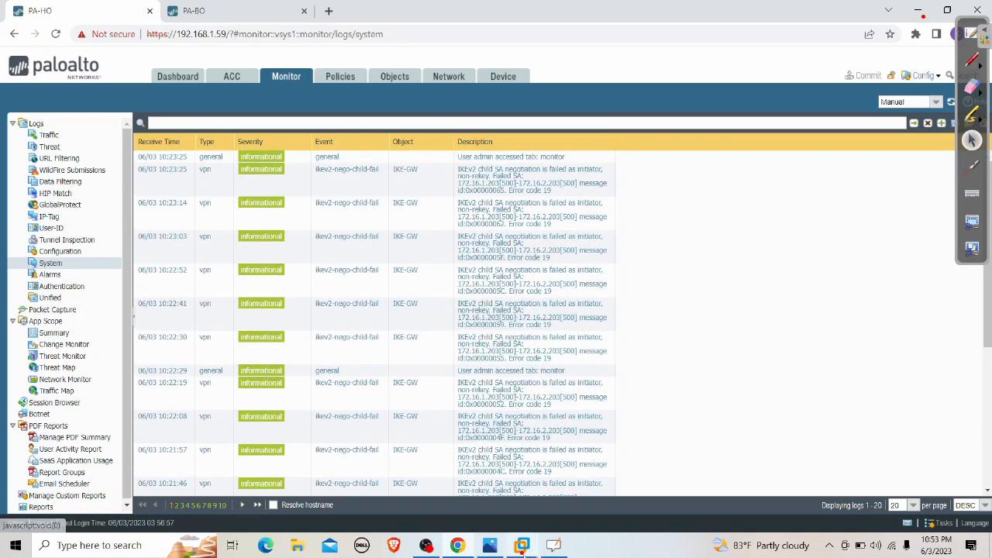
click(521, 545)
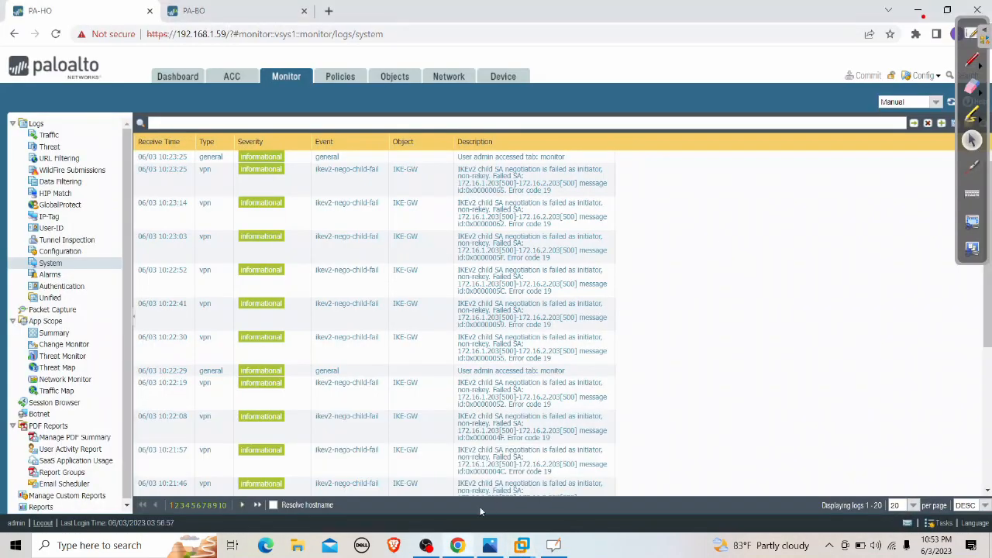
click(15, 544)
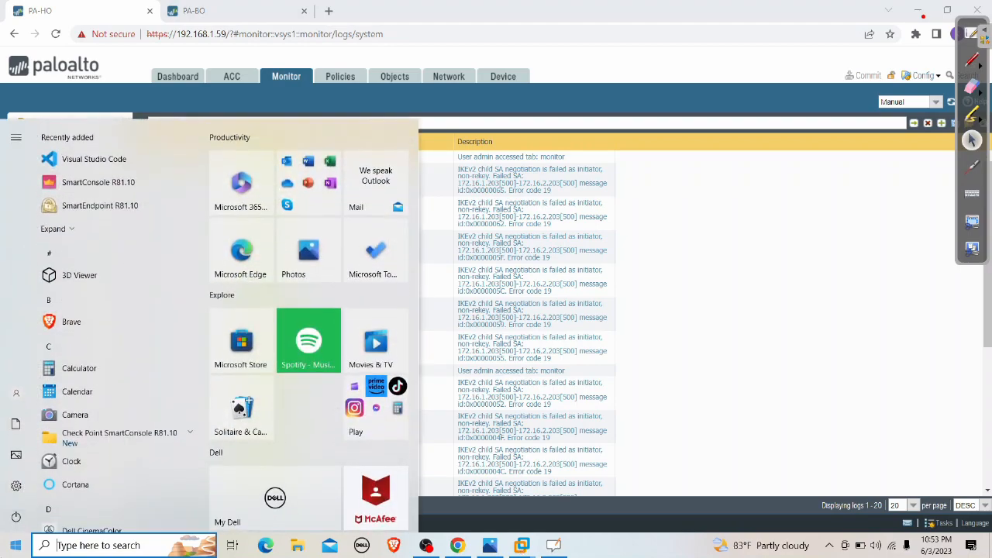
Open a PuTTY SSH session to 192.168.1.59 and log in to PA-HO as admin
text(PUTTY)
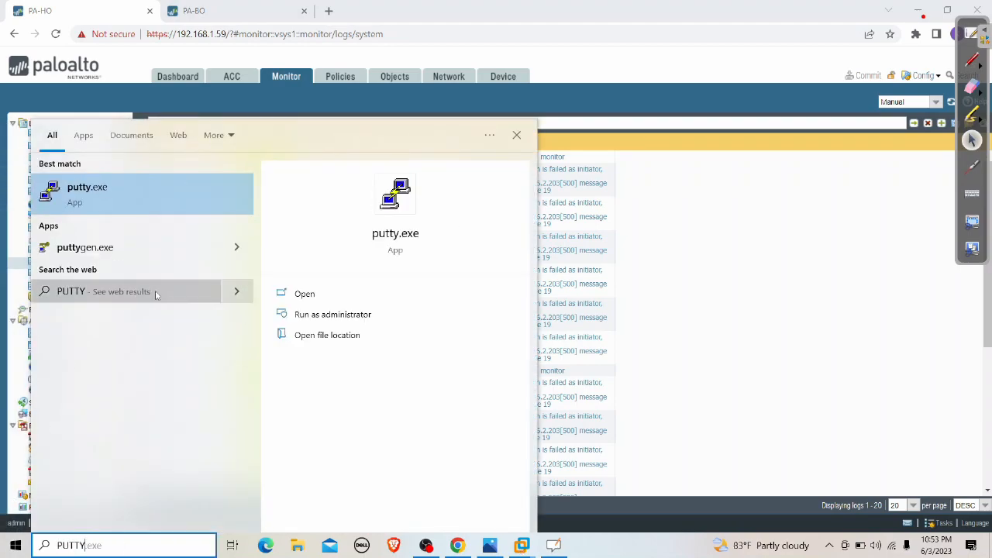
click(139, 192)
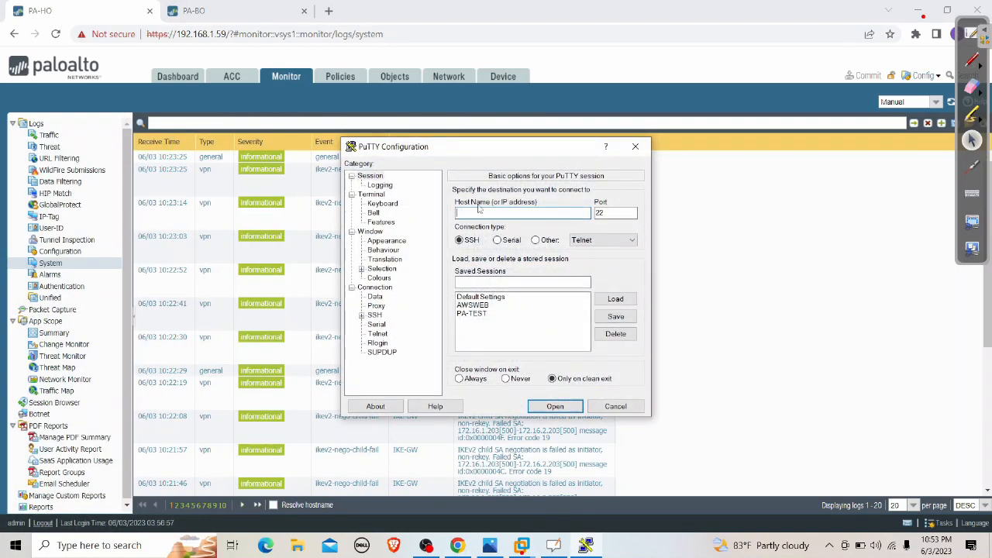
text(192.168.1.59)
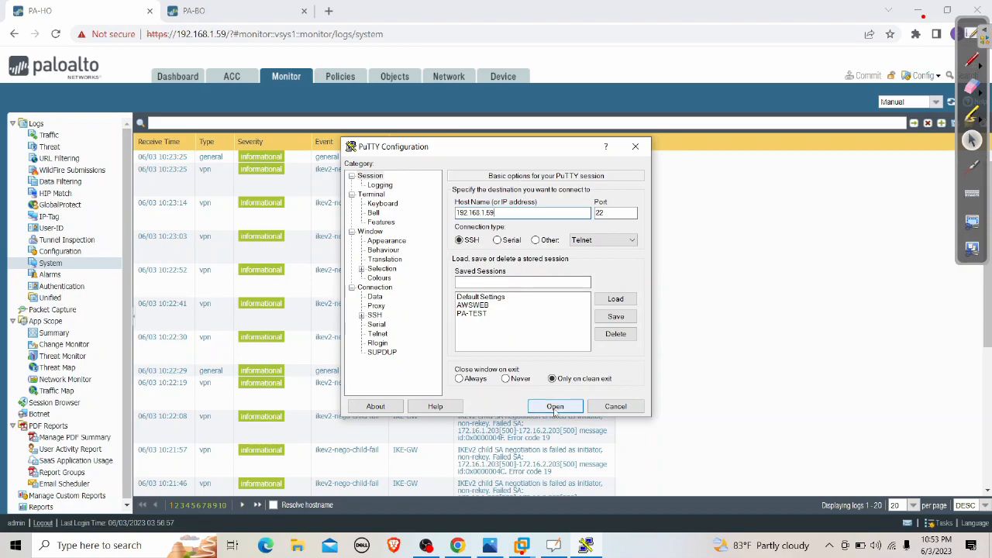
click(555, 410)
drag(266, 49, 560, 124)
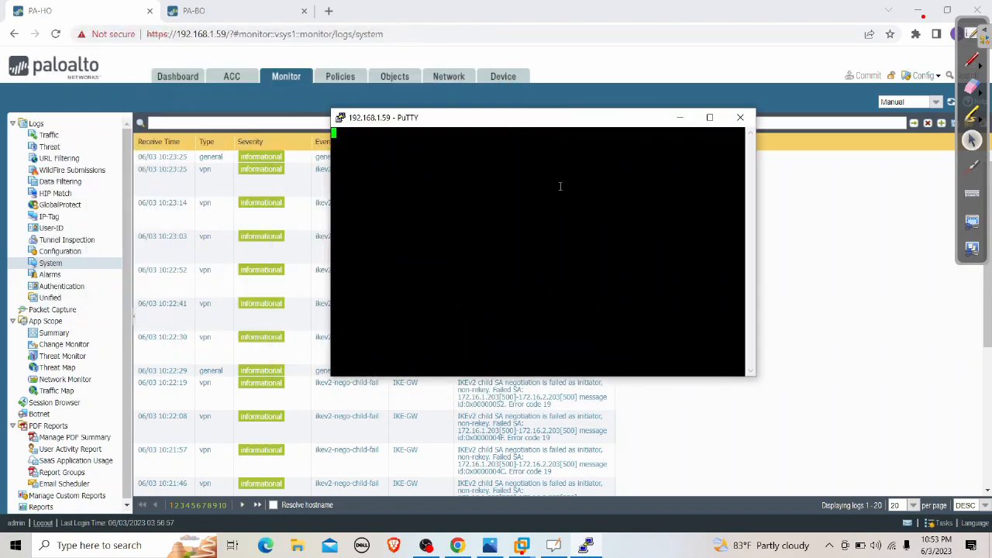
text(ADMIN)
key(BackSpace)
key(BackSpace)
key(BackSpace)
key(BackSpace)
key(BackSpace)
text(admin)
key(Return)
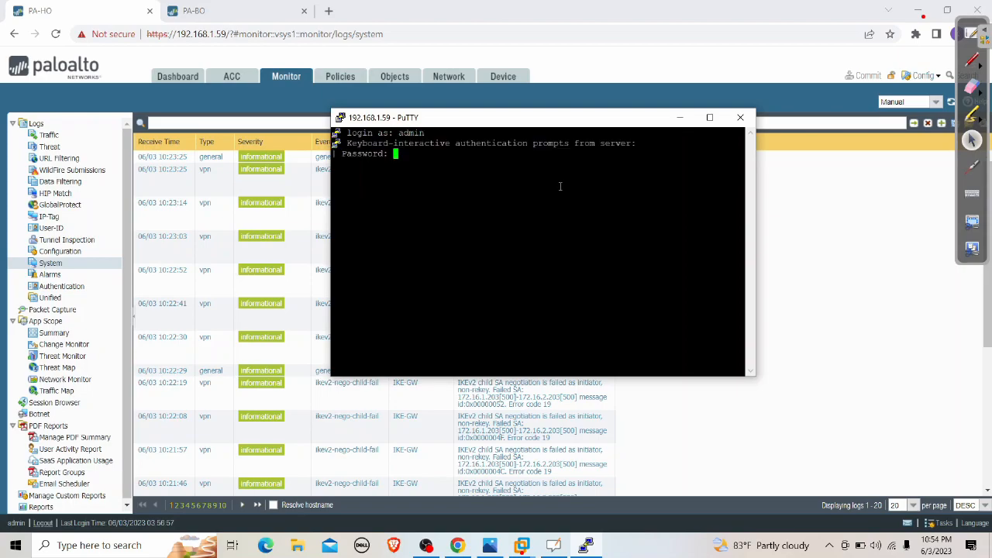
key(Return)
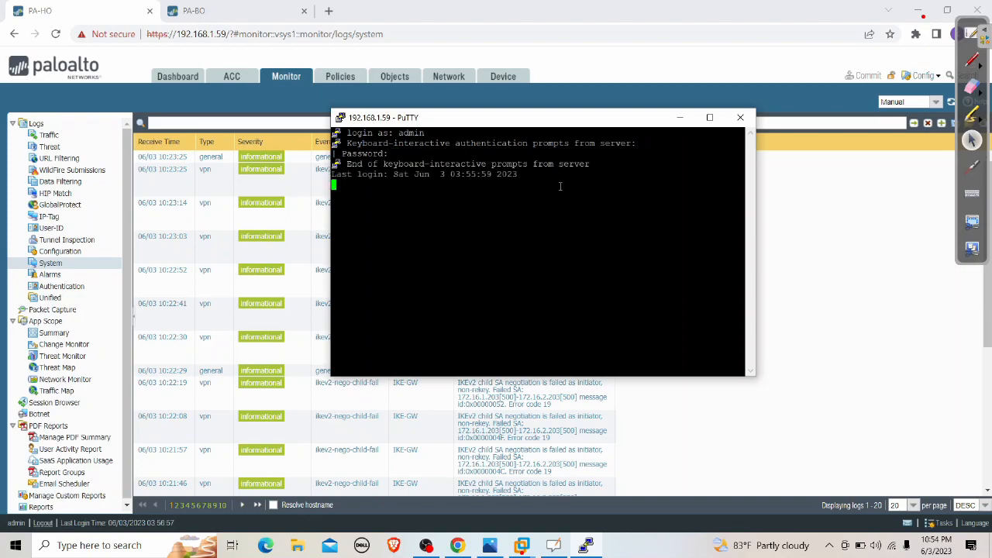
Enlarge the PuTTY terminal font to size 16 and apply it to the session
right_click(518, 122)
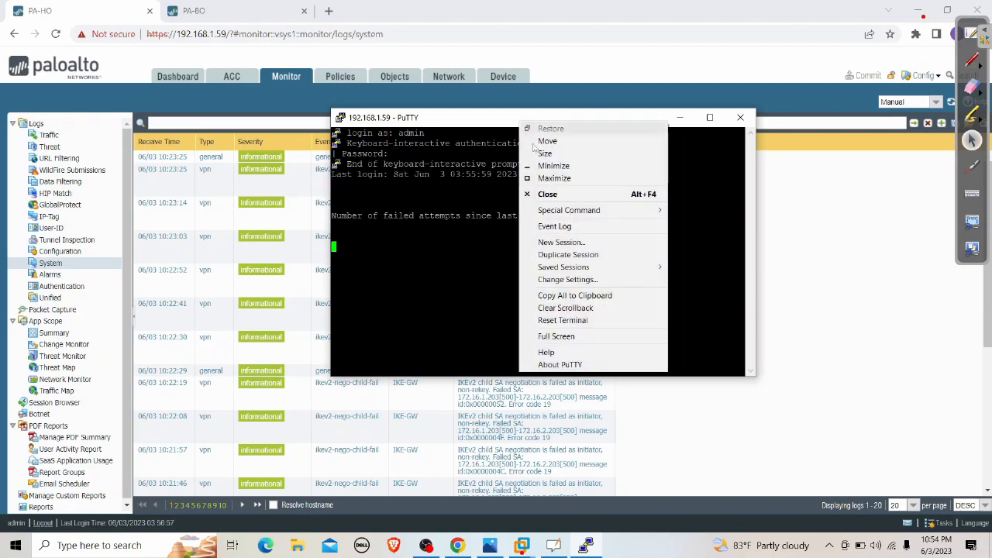
click(566, 279)
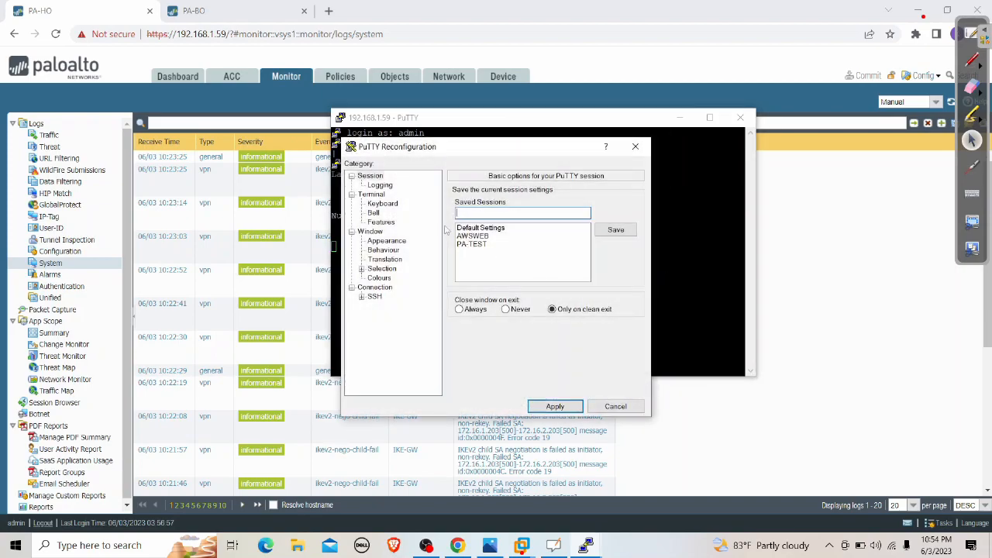
click(394, 241)
click(619, 266)
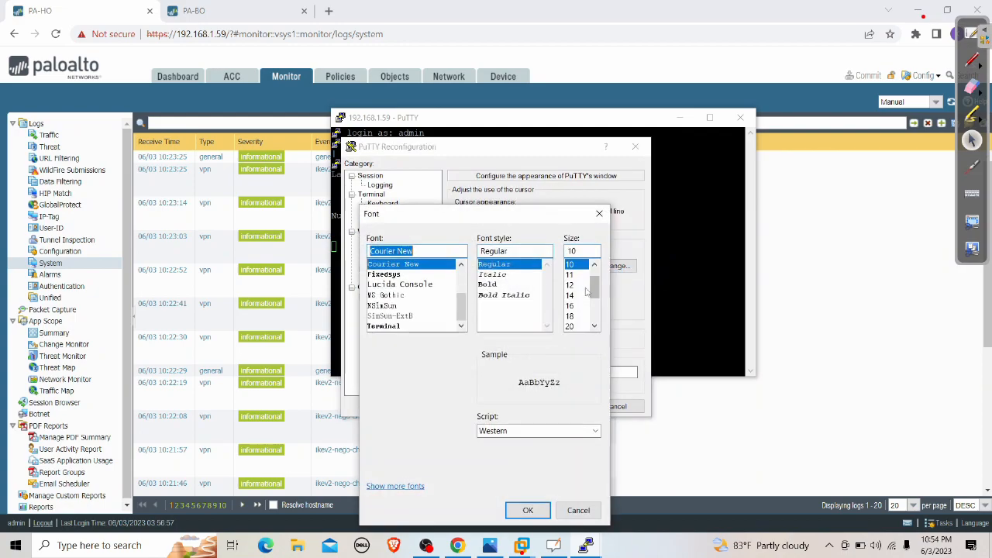
click(573, 305)
click(528, 510)
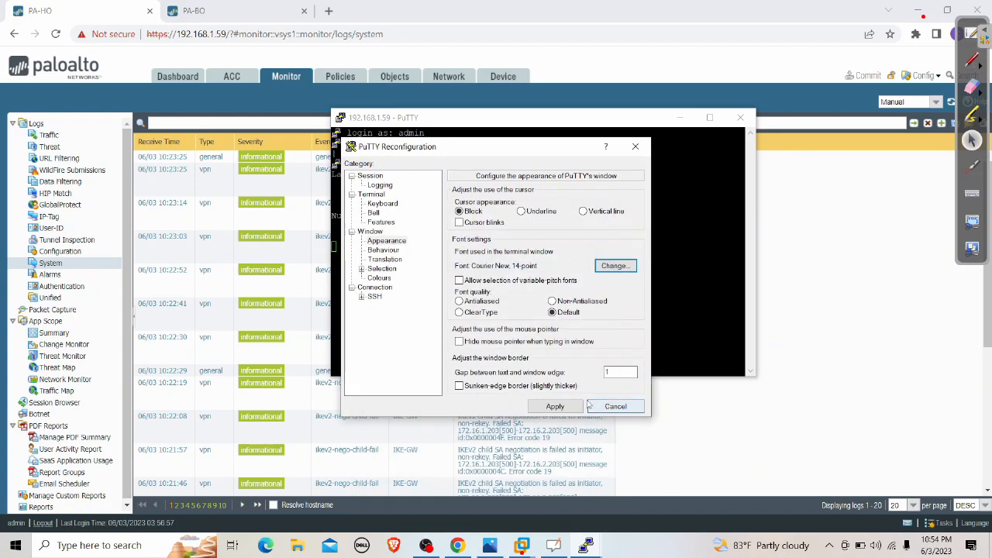
click(556, 405)
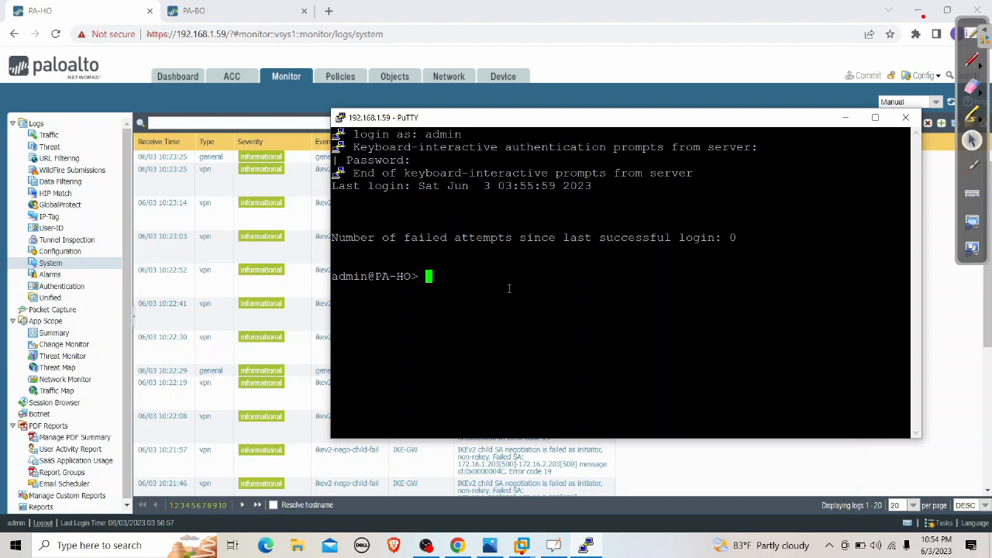
Run 'tail follow yes ike-mgr' at the PA-HO CLI after correcting several typos
text(tail follow yes ike-m)
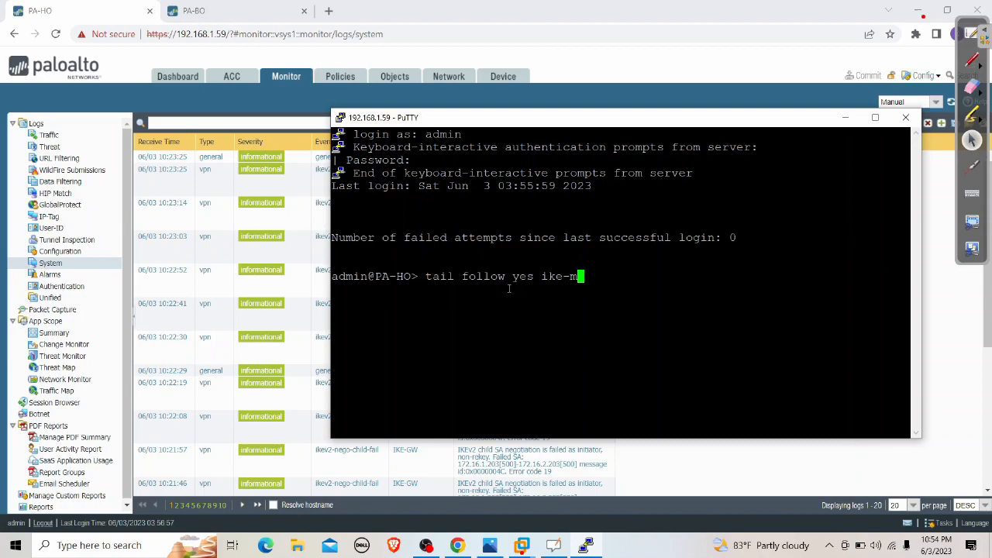
key(BackSpace)
key(BackSpace)
key(BackSpace)
key(BackSpace)
key(BackSpace)
key(BackSpace)
key(BackSpace)
key(BackSpace)
key(BackSpace)
key(BackSpace)
key(BackSpace)
key(BackSpace)
key(BackSpace)
key(BackSpace)
key(BackSpace)
key(BackSpace)
text(i)
text(ke)
key(BackSpace)
key(BackSpace)
key(BackSpace)
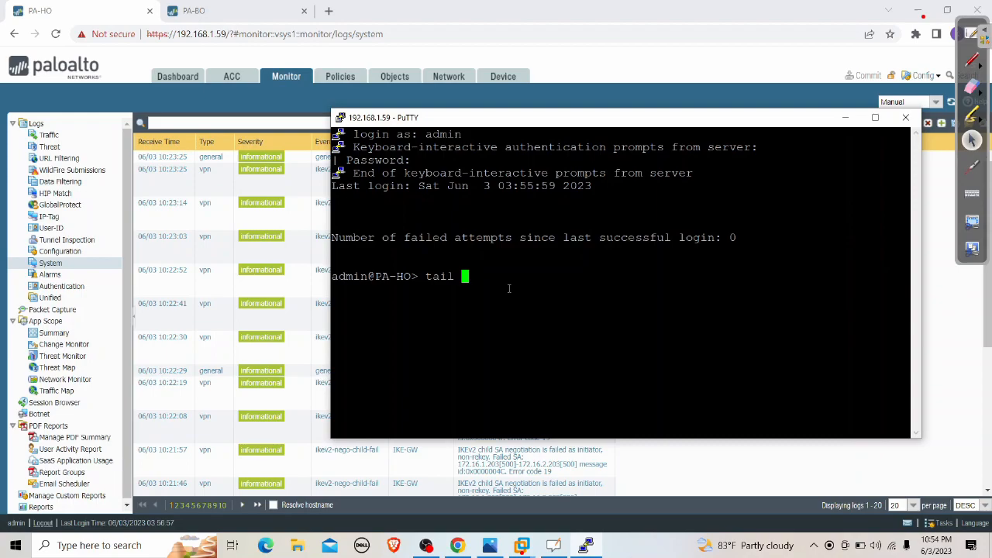
text(ike)
key(BackSpace)
key(BackSpace)
key(BackSpace)
text(mg)
key(BackSpace)
text(gm-lo)
key(BackSpace)
key(BackSpace)
key(BackSpace)
key(BackSpace)
key(BackSpace)
key(BackSpace)
key(BackSpace)
key(BackSpace)
key(BackSpace)
key(BackSpace)
key(BackSpace)
text(taqil fo)
key(BackSpace)
key(BackSpace)
key(BackSpace)
key(BackSpace)
key(BackSpace)
key(BackSpace)
text(ail)
key(BackSpace)
key(BackSpace)
key(BackSpace)
text(il follow yes ike-mgr)
key(Return)
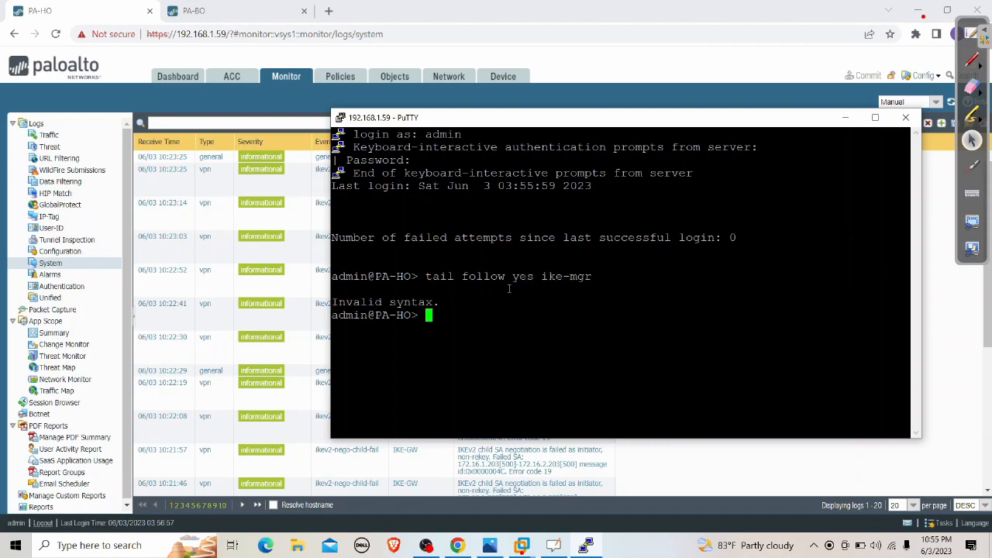
Rerun it as 'tail follow yes mp-log ikemgr.log' to stream the IKE manager log
key(Up)
key(BackSpace)
key(BackSpace)
key(BackSpace)
key(BackSpace)
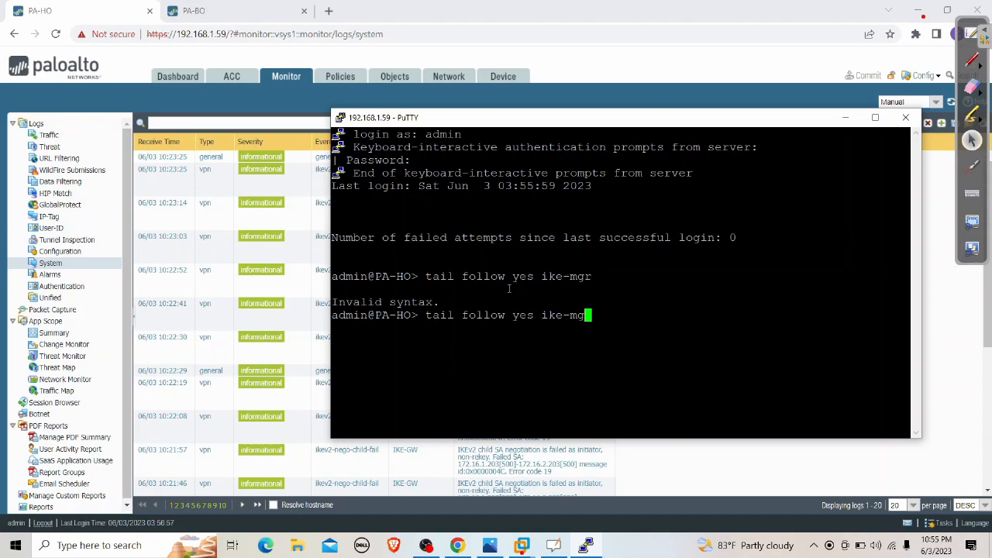
key(BackSpace)
key(BackSpace)
key(BackSpace)
key(question)
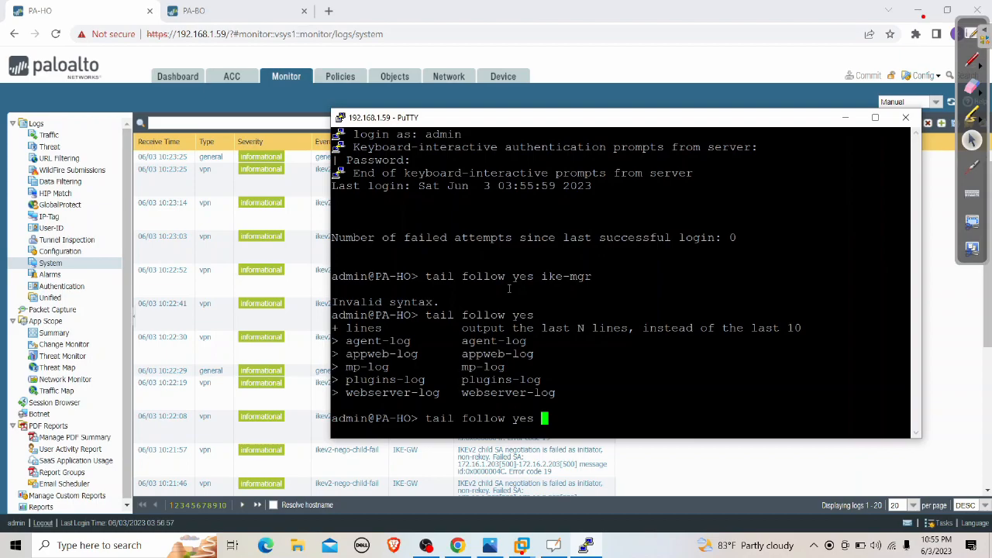
text(mp-log ikemgr.log)
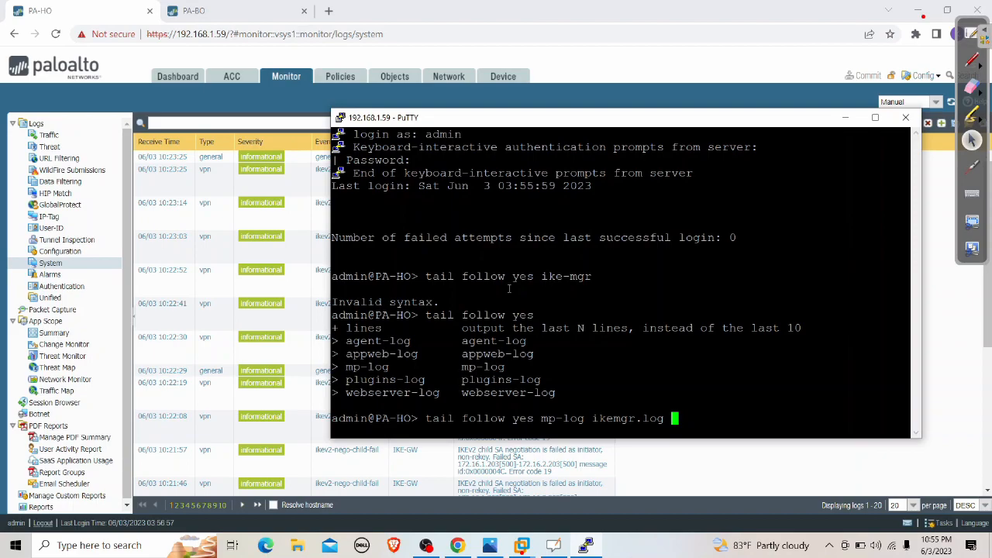
key(Return)
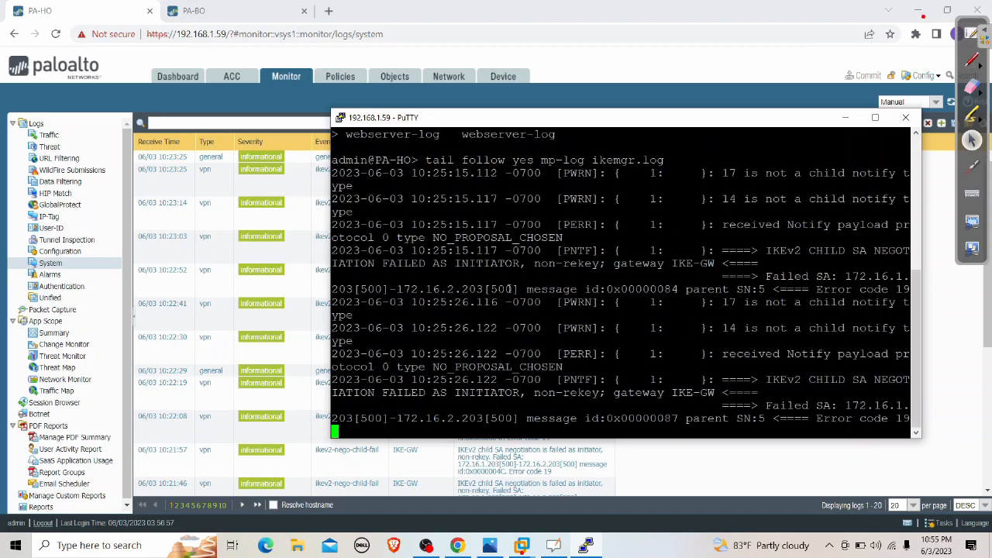
Maximise PuTTY and highlight and circle the NO_PROPOSAL_CHOSEN errors in the ikemgr.log output
click(875, 117)
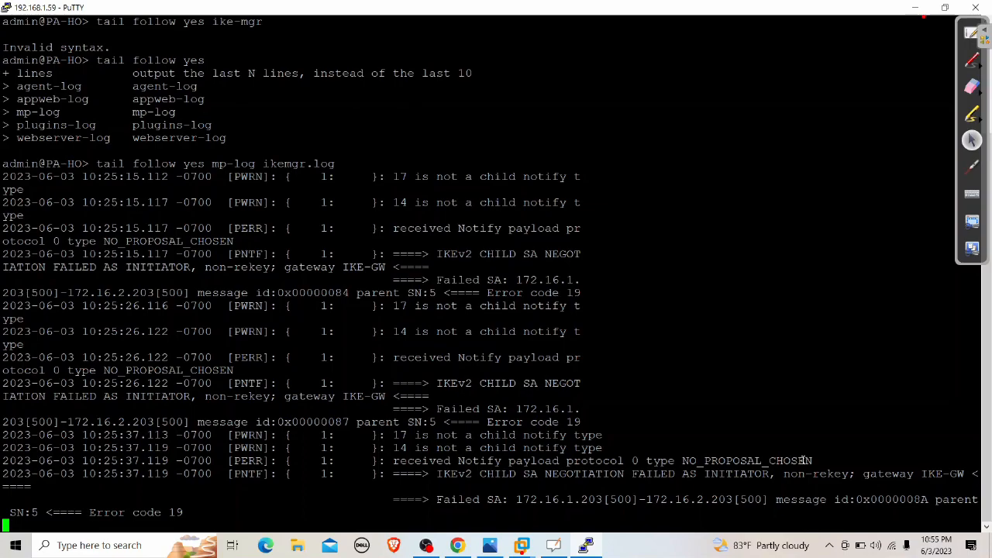
drag(674, 463, 827, 463)
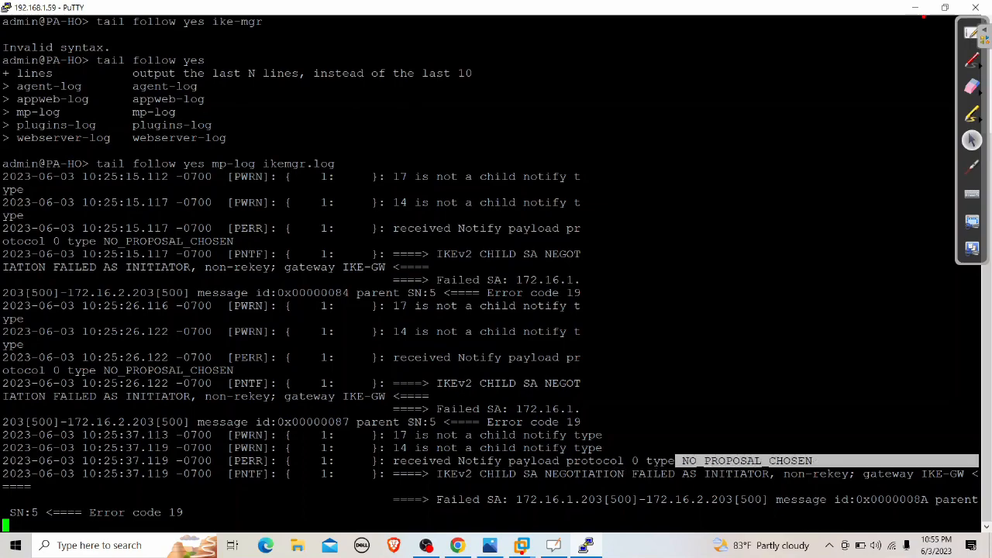
click(842, 423)
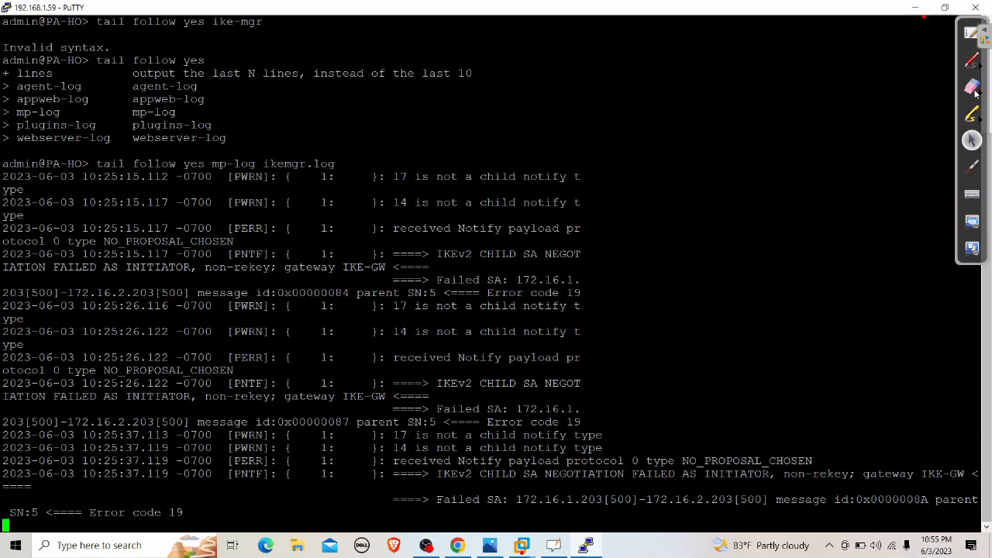
click(972, 60)
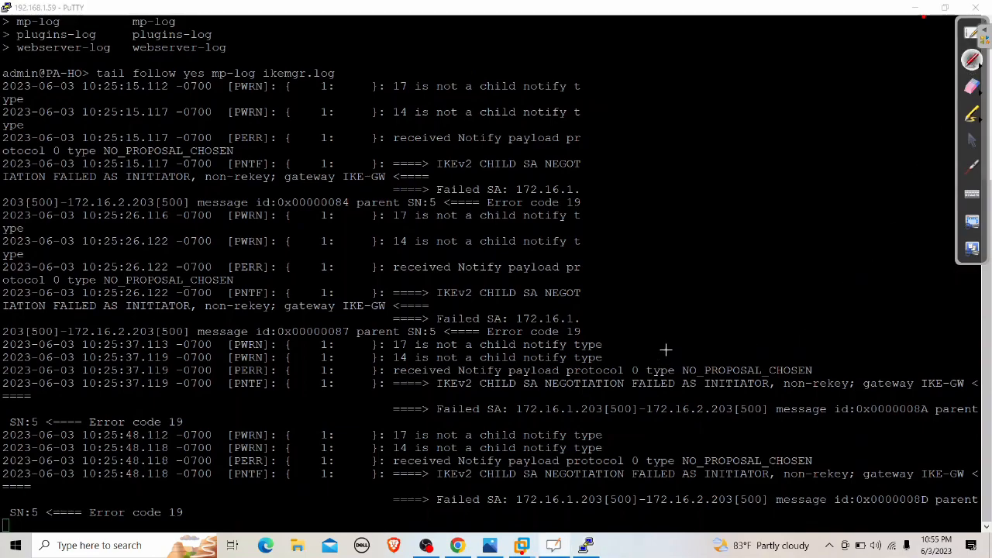
mouse_move(666, 349)
mouse_down()
mouse_move(790, 332)
mouse_move(837, 373)
mouse_move(753, 393)
mouse_move(694, 389)
mouse_move(667, 378)
mouse_move(664, 350)
mouse_up()
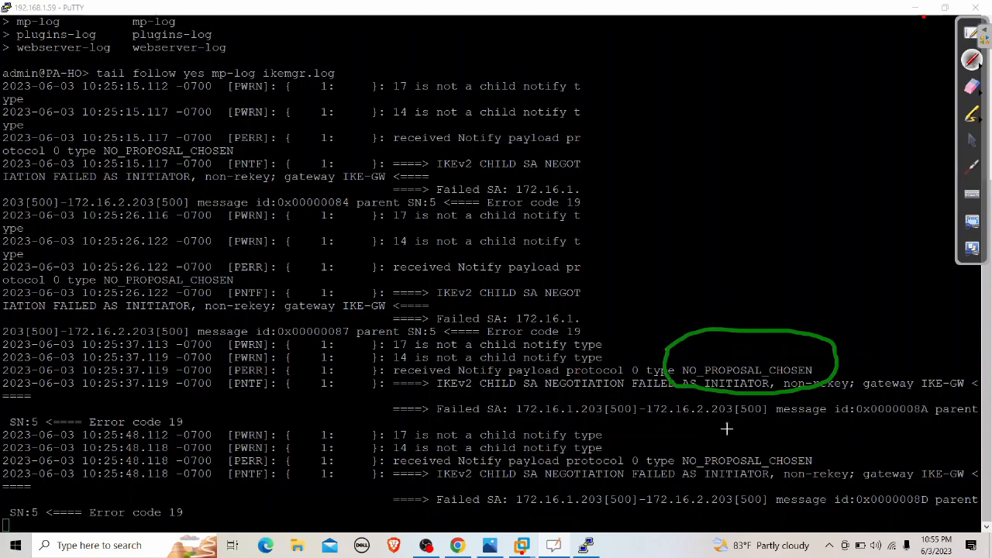
mouse_move(680, 451)
mouse_down()
mouse_move(788, 425)
mouse_move(827, 471)
mouse_move(725, 486)
mouse_move(678, 467)
mouse_move(679, 451)
mouse_up()
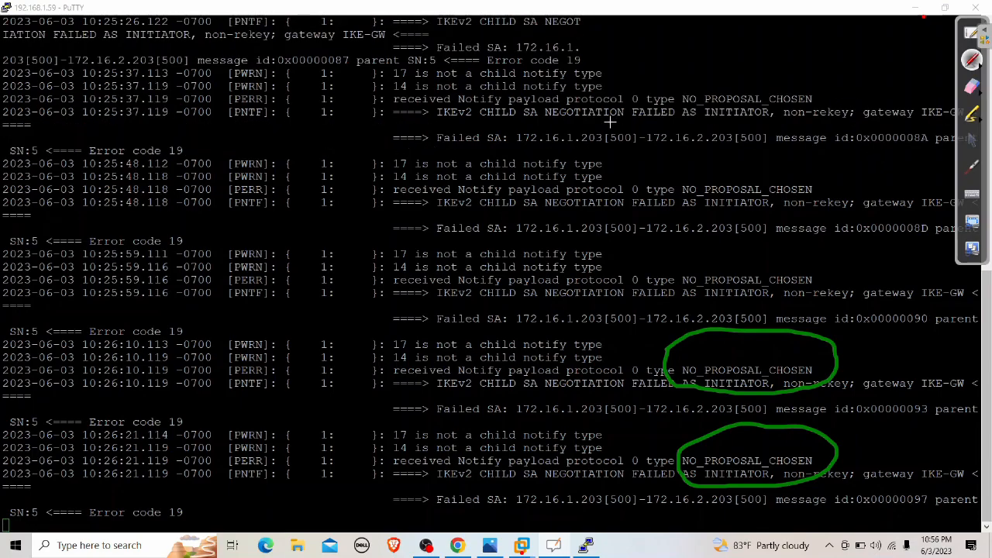
click(606, 265)
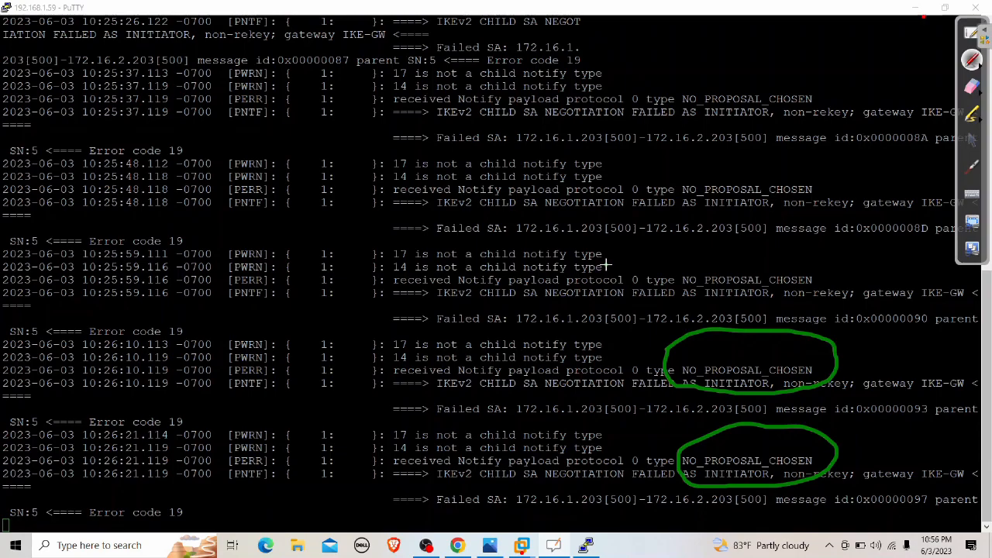
click(970, 87)
mouse_move(806, 341)
mouse_down()
mouse_move(664, 365)
mouse_move(737, 392)
mouse_move(829, 491)
mouse_move(801, 317)
mouse_up()
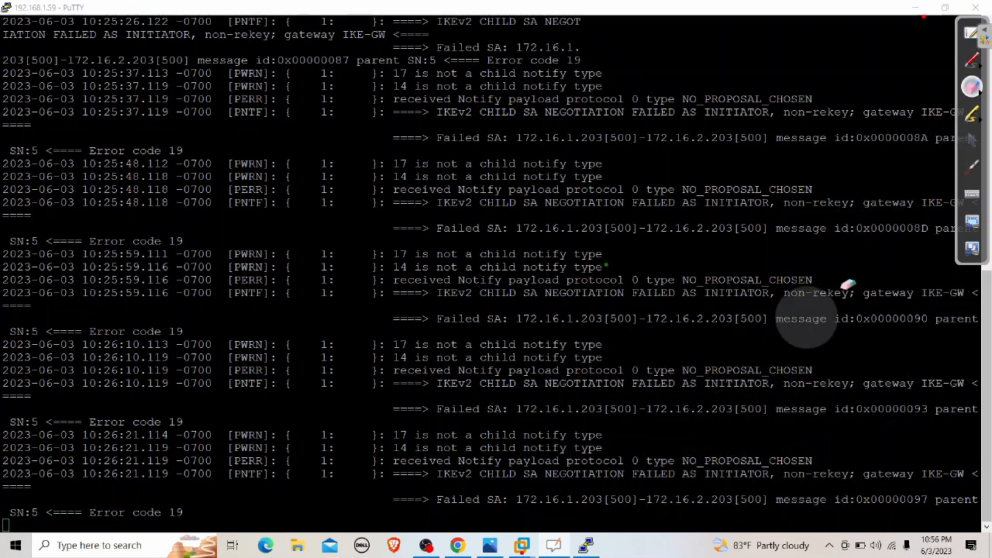
click(973, 141)
drag(589, 280, 593, 293)
click(591, 287)
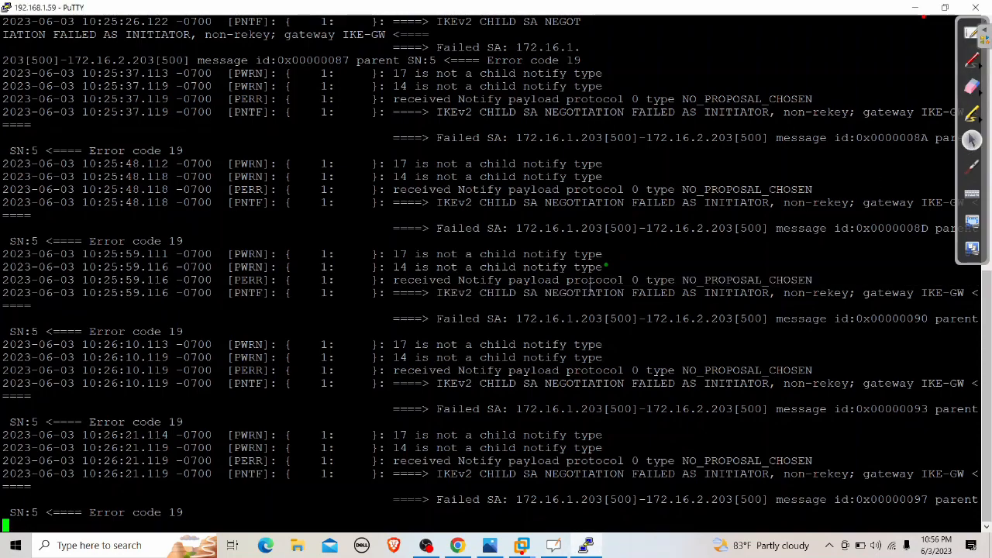
Stop the ikemgr.log follow, recall the command, and minimise PuTTY
key(ctrl+c)
key(Return)
key(Return)
key(Up)
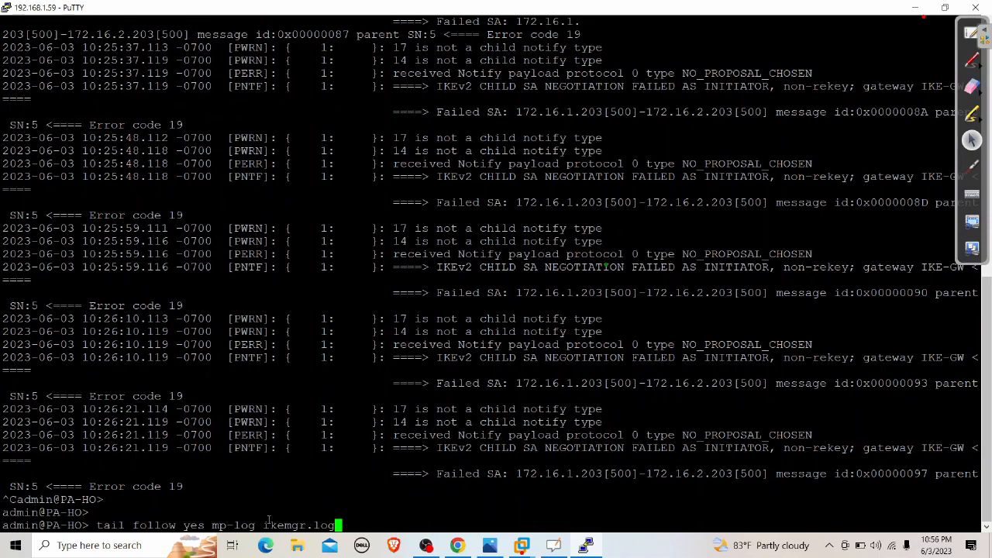
drag(258, 526, 354, 524)
click(372, 518)
click(916, 8)
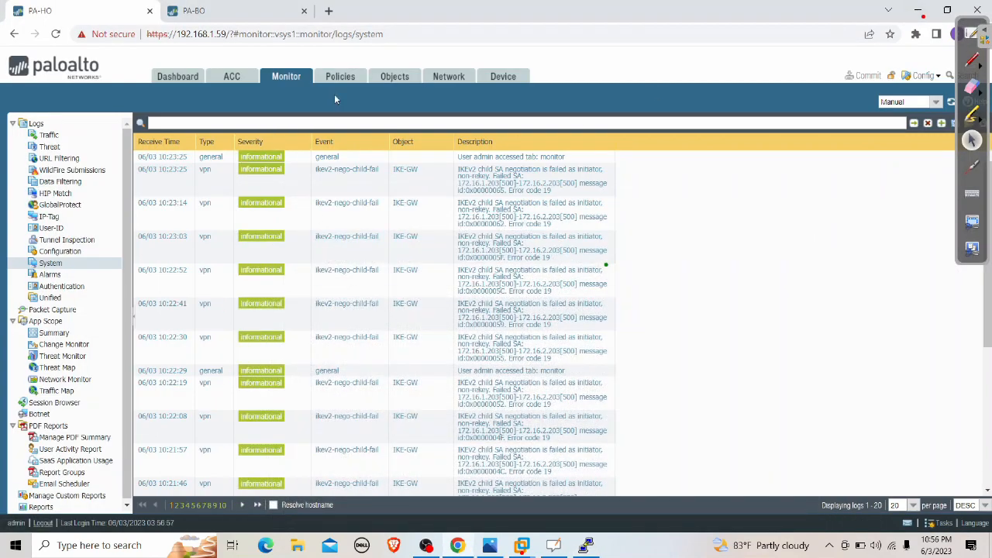
Confirm PA-HO's default IPSec Crypto profile uses DH group1, cancel unchanged, then move to PA-BO
click(445, 71)
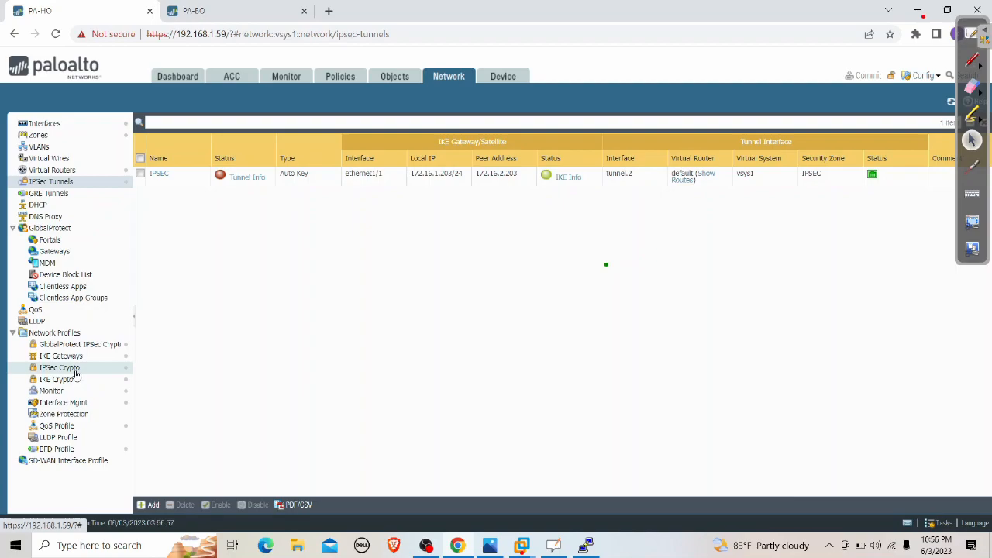
click(75, 369)
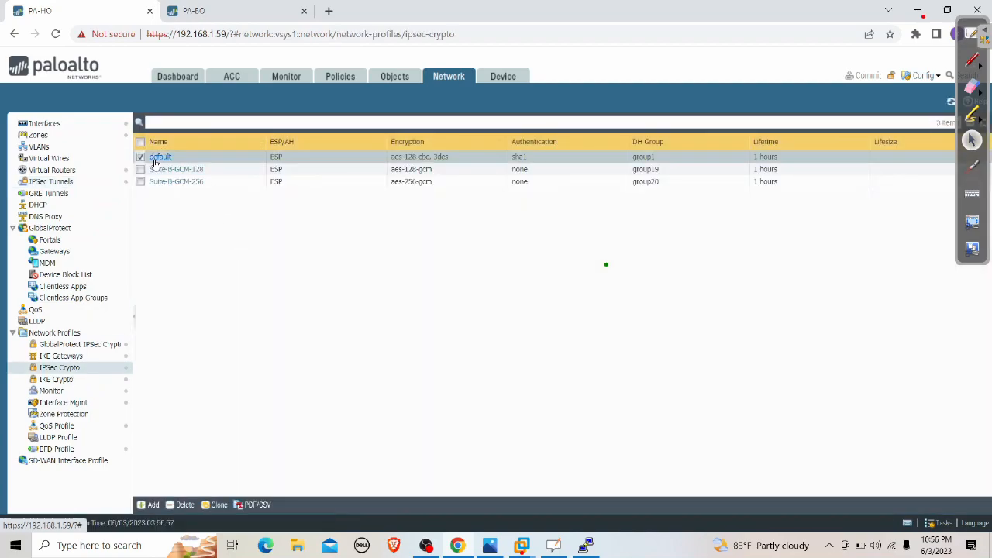
click(159, 157)
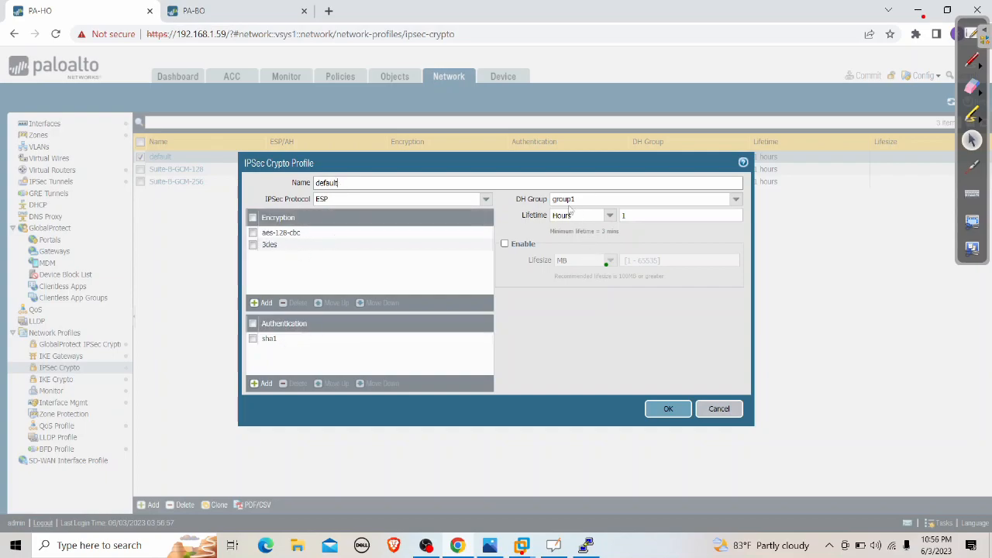
click(730, 417)
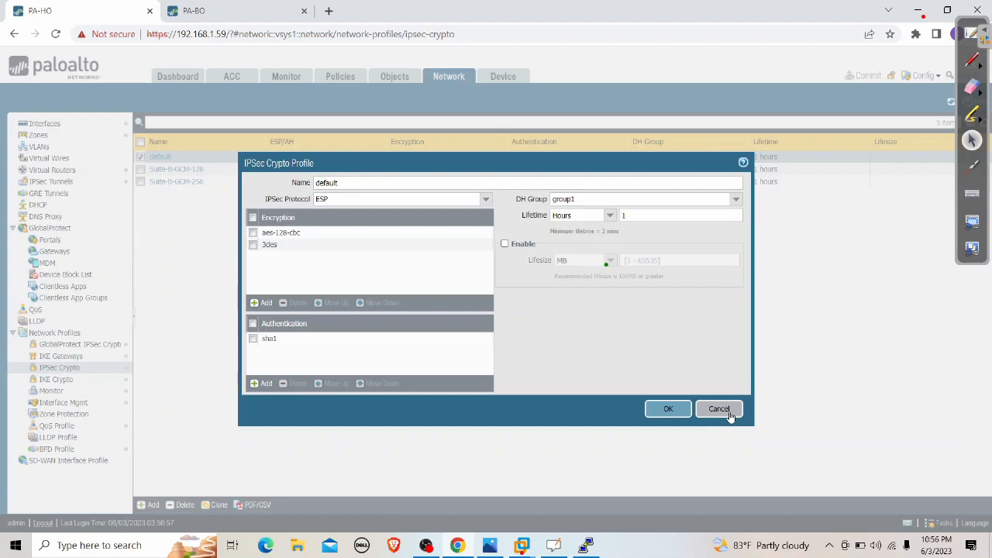
click(267, 10)
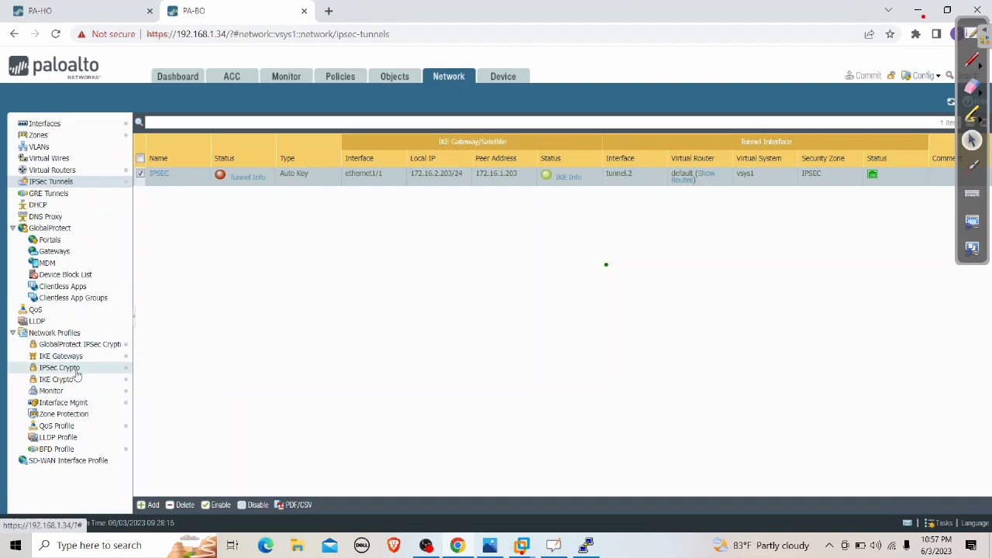
Confirm PA-BO's default IPSec Crypto profile uses DH group2, cancelling unchanged
click(75, 369)
click(163, 159)
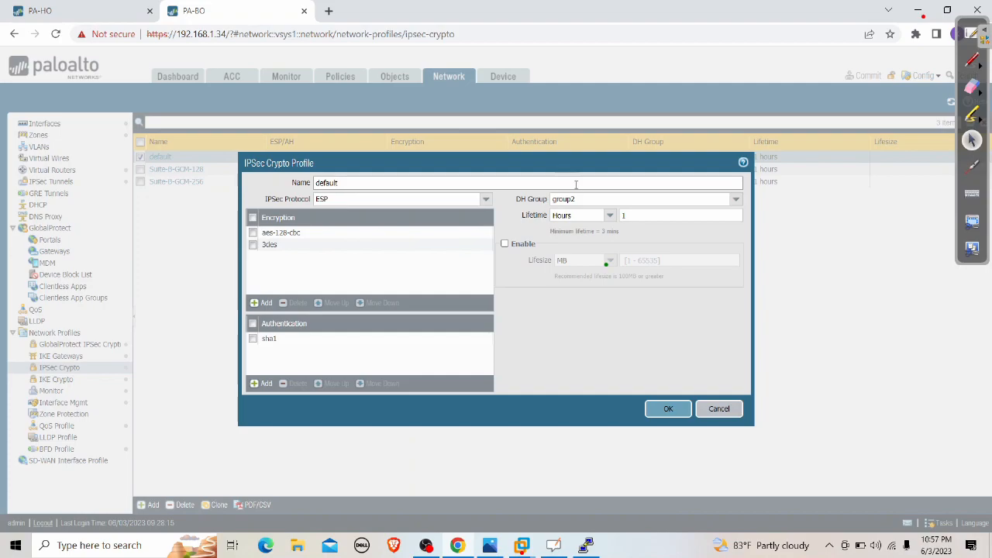
click(719, 409)
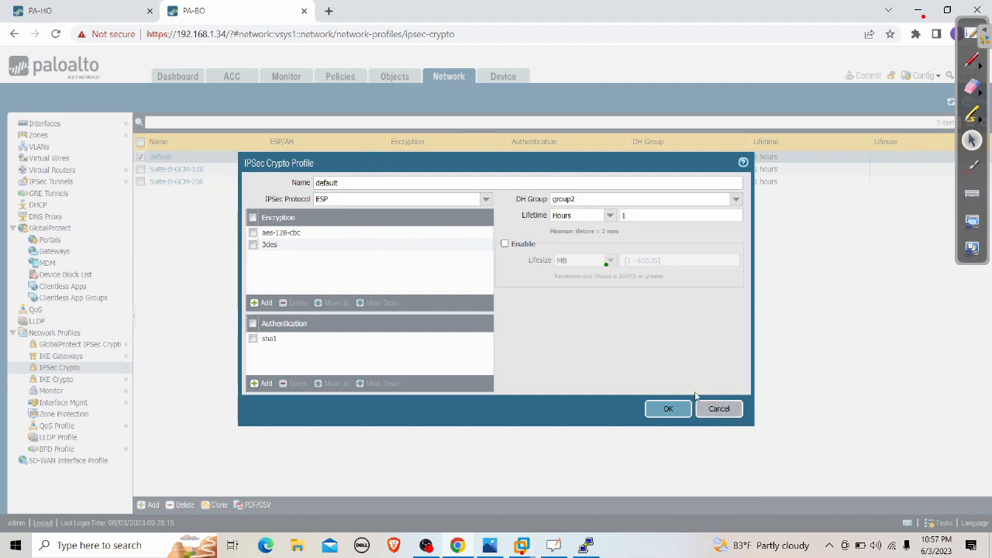
Reopen PA-HO's default IPSec Crypto profile and expand its DH Group list
click(47, 11)
click(162, 158)
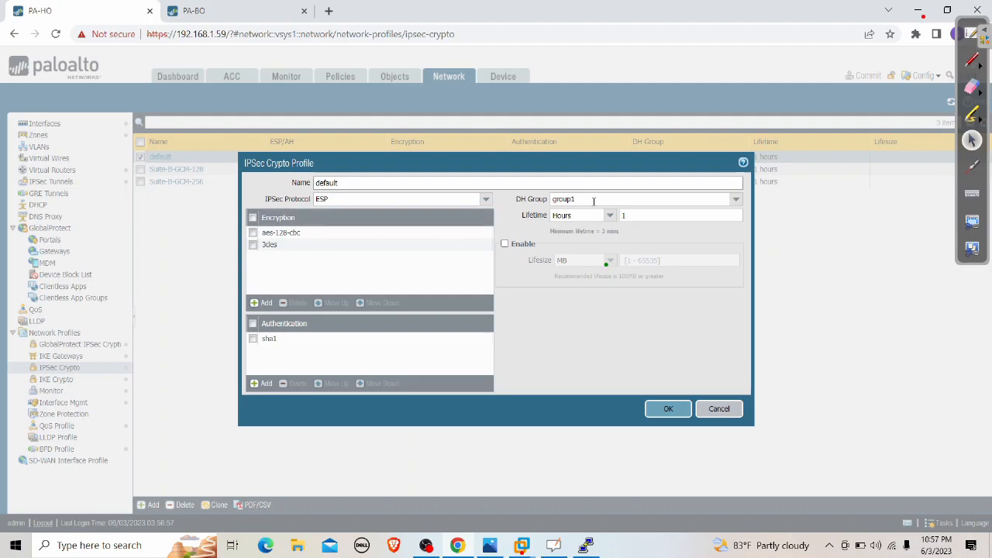
click(735, 206)
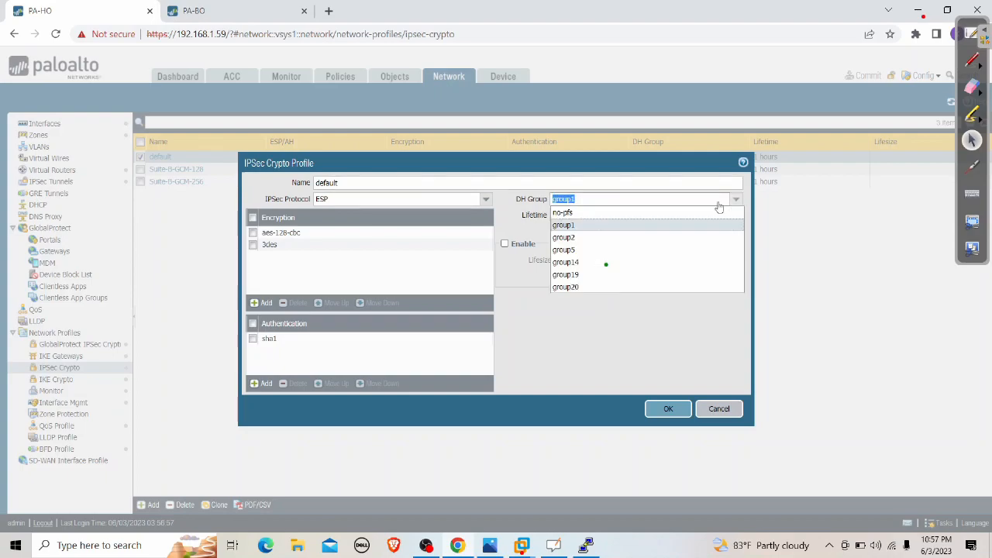
Set PA-HO's default profile DH group to group2, commit, then check XP-100's ping replies
click(574, 243)
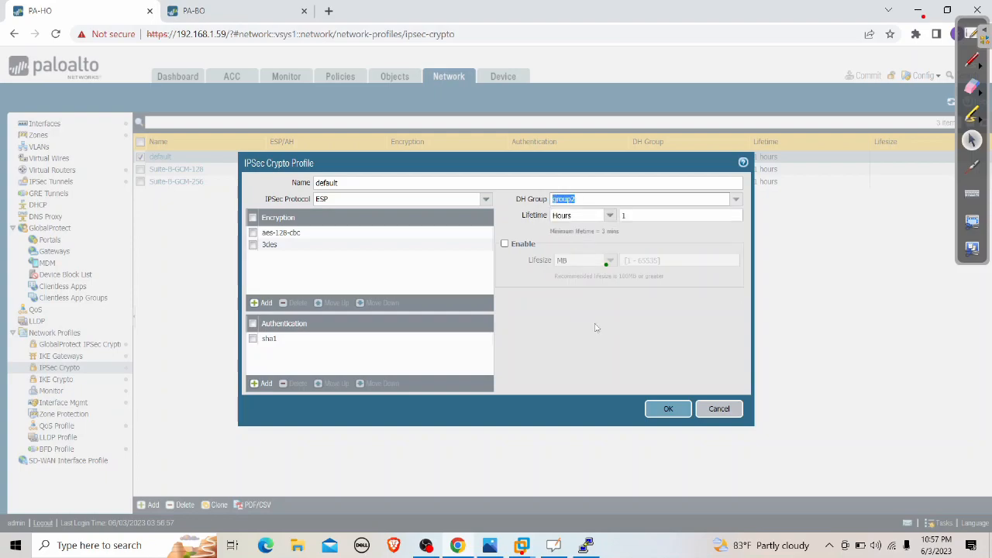
click(668, 410)
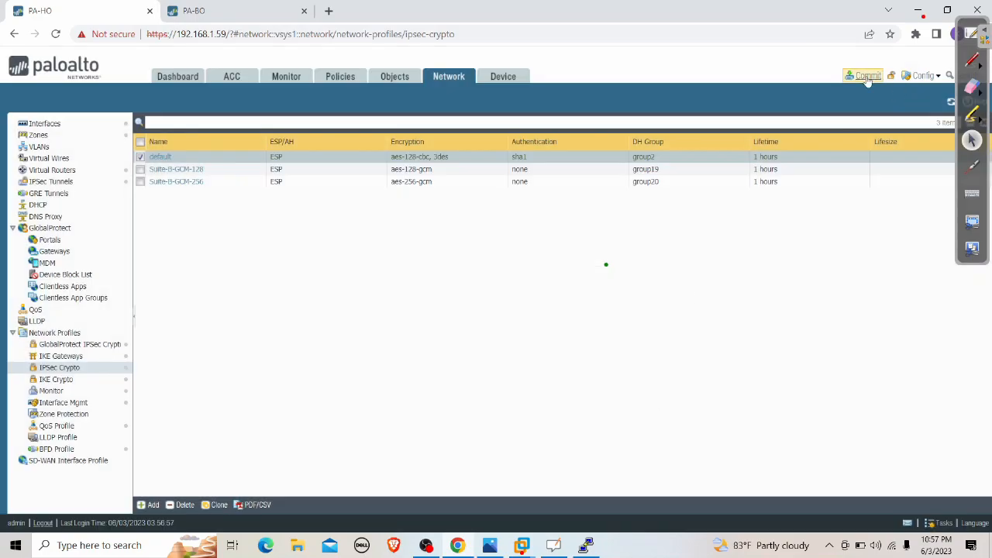
click(864, 75)
click(610, 436)
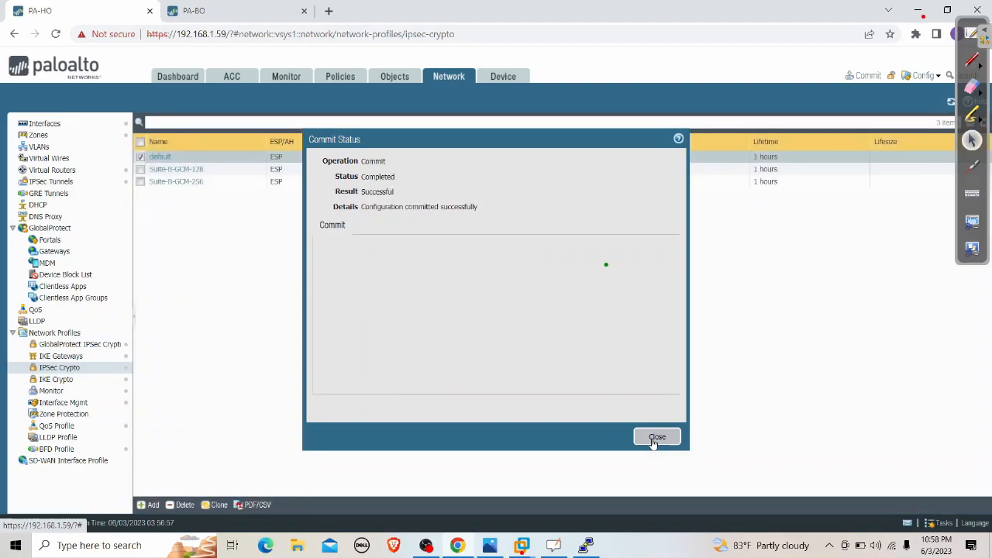
click(656, 437)
mouse_move(521, 545)
click(367, 476)
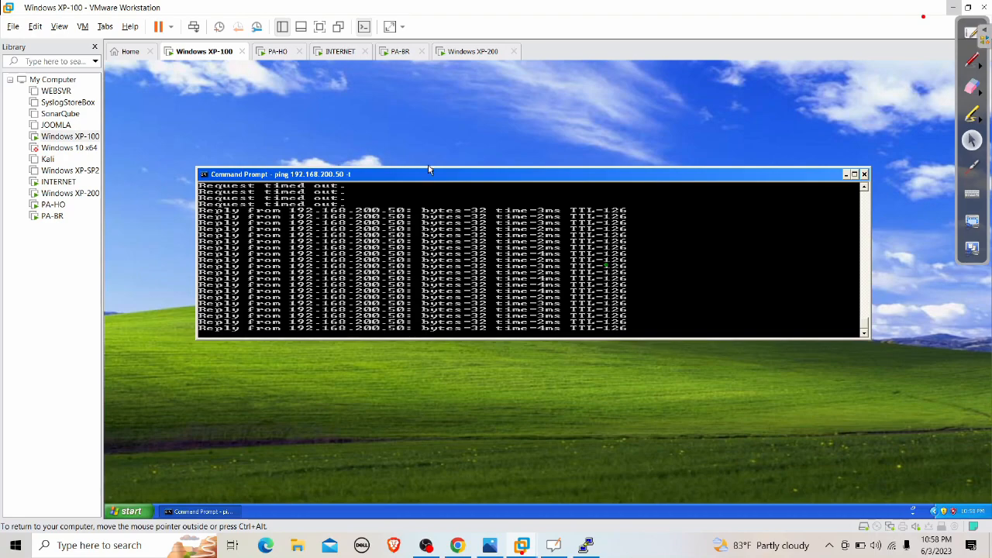
click(334, 53)
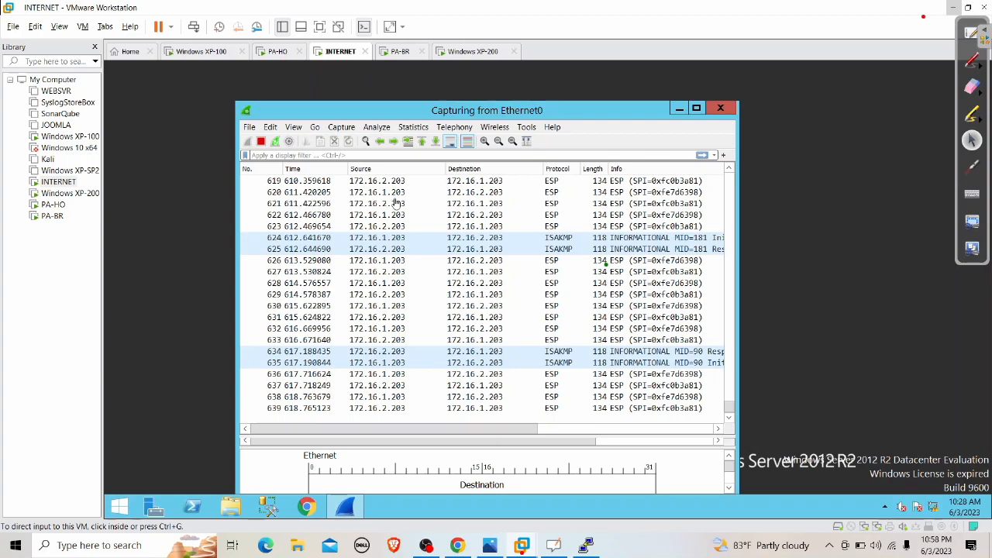
click(396, 200)
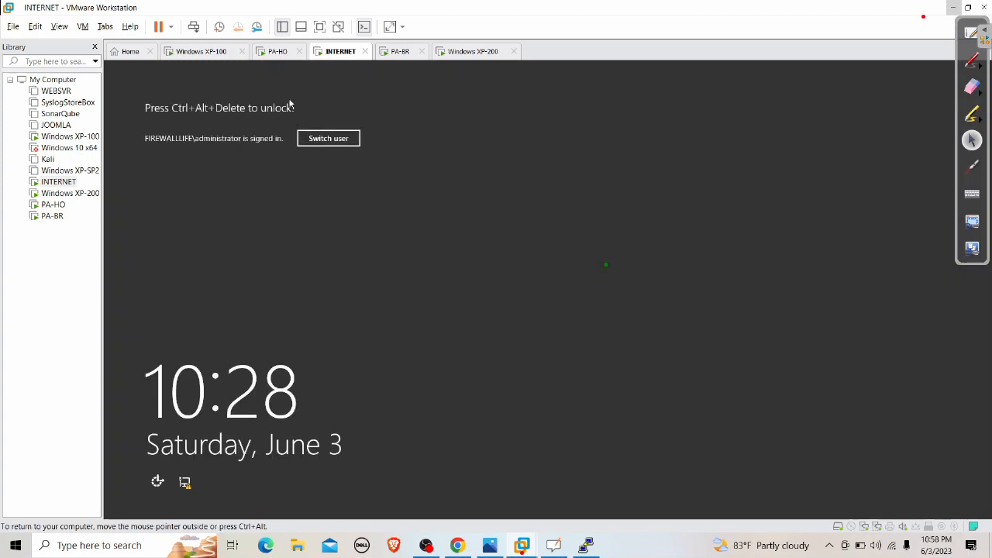
click(277, 51)
Inspect the IKE-GW security association details for the IPsec tunnel, then close them
click(952, 9)
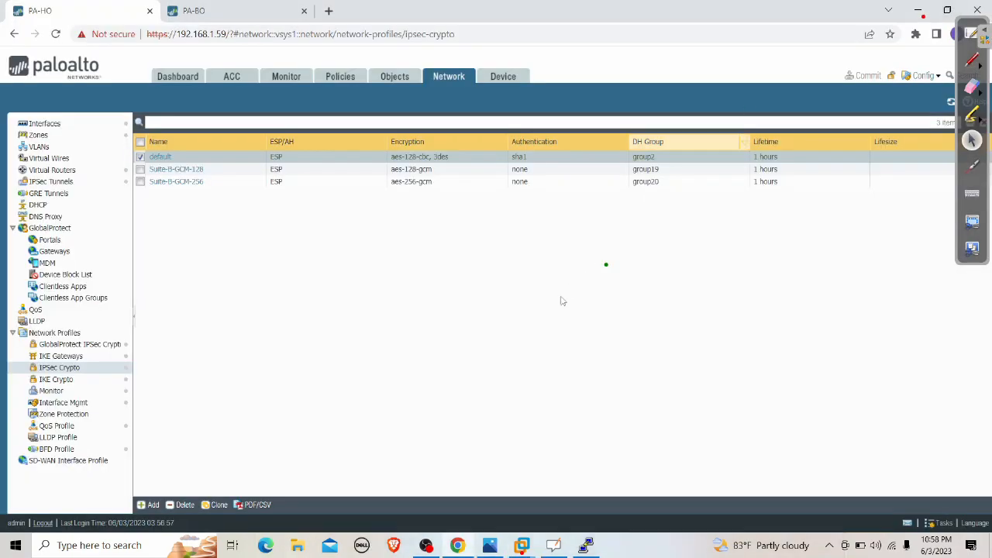
click(98, 182)
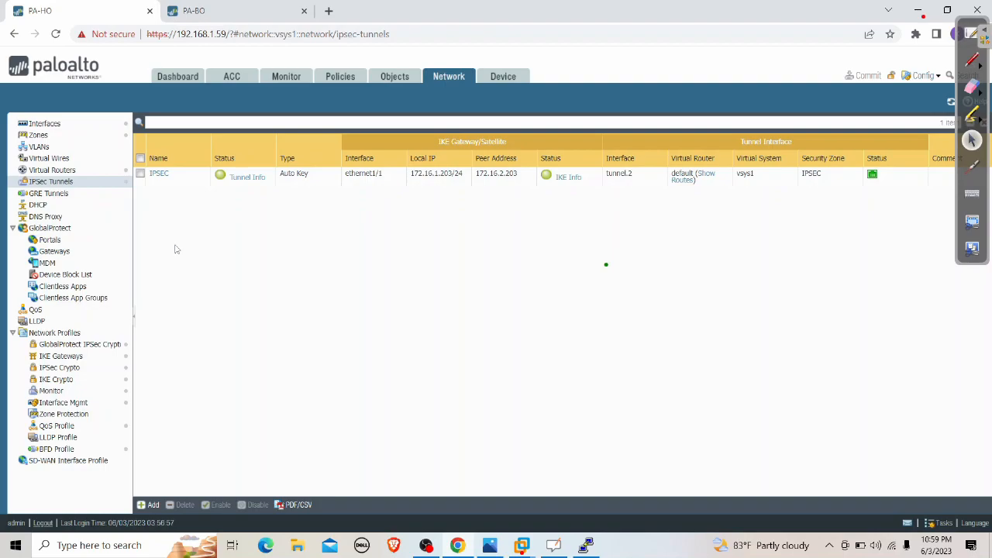
click(564, 180)
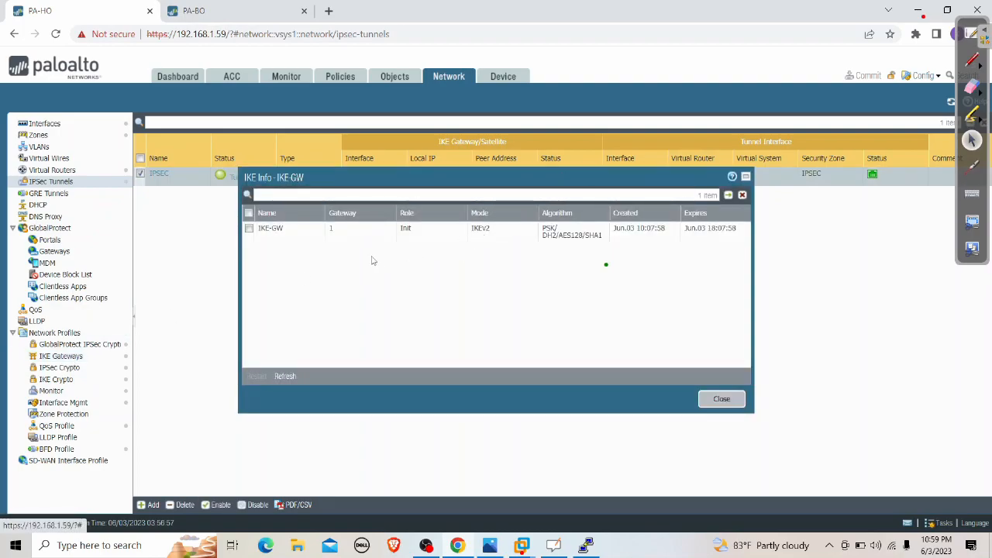
click(252, 231)
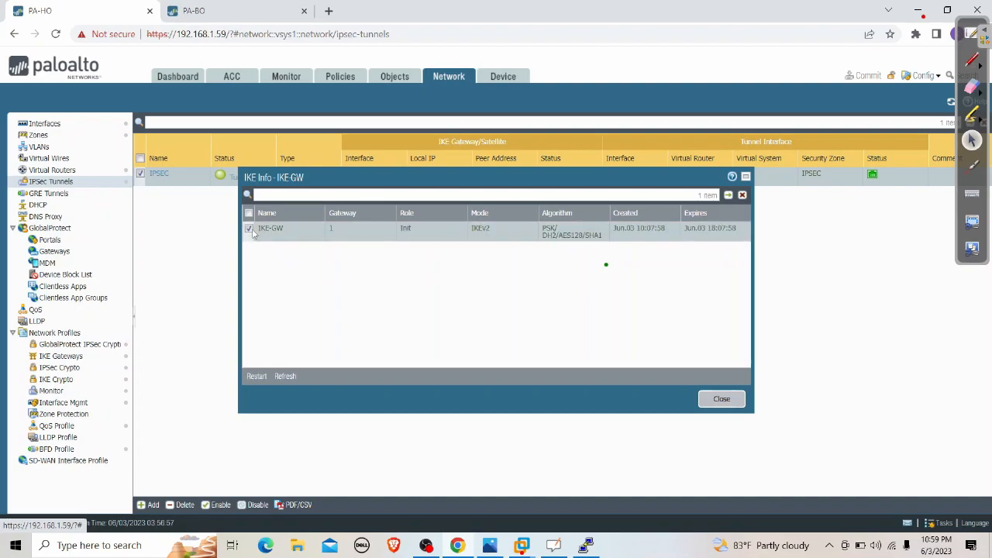
click(721, 400)
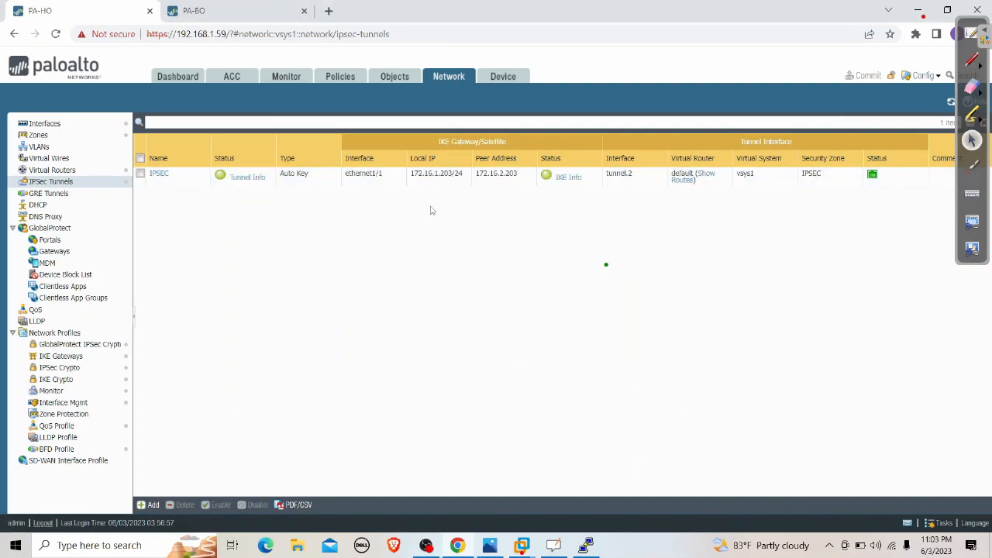
click(587, 545)
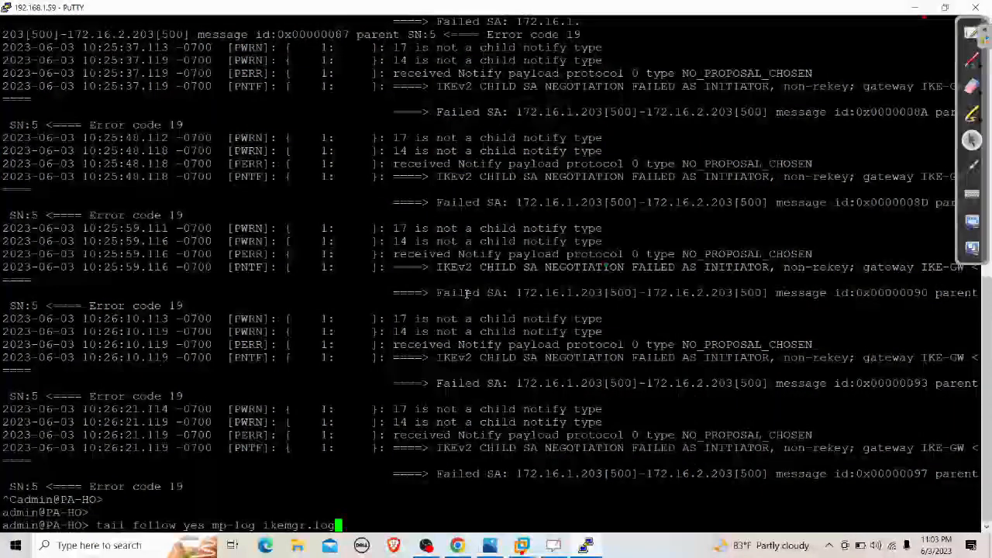
Run 'clear vpn ike-sa gateway IKE-GW' on PA-HO to clear the IKE-GW security association
key(BackSpace)
key(BackSpace)
key(BackSpace)
key(BackSpace)
key(BackSpace)
key(BackSpace)
key(BackSpace)
key(BackSpace)
key(BackSpace)
key(BackSpace)
key(BackSpace)
key(BackSpace)
key(BackSpace)
key(BackSpace)
key(BackSpace)
key(BackSpace)
key(BackSpace)
key(BackSpace)
key(BackSpace)
key(BackSpace)
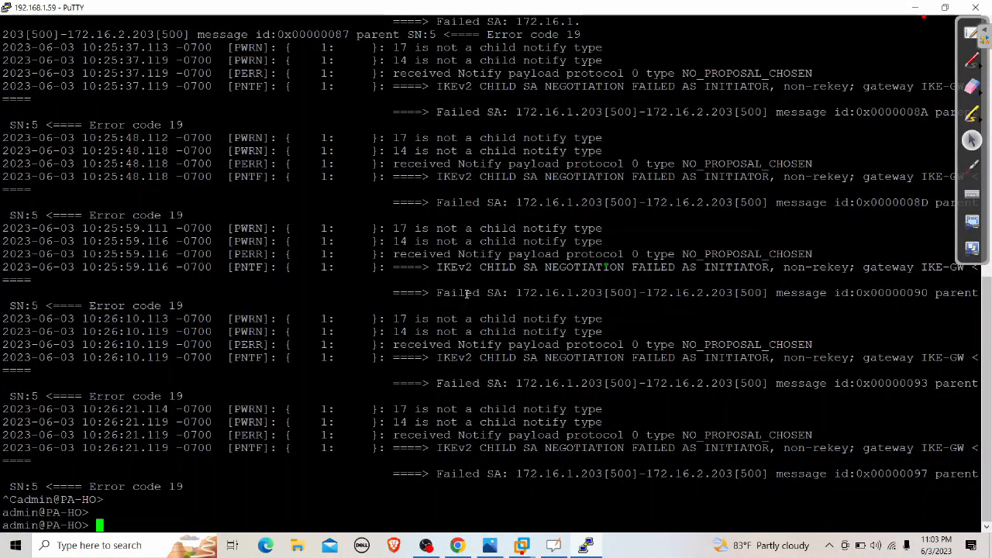
key(Return)
key(Return)
text(Cl)
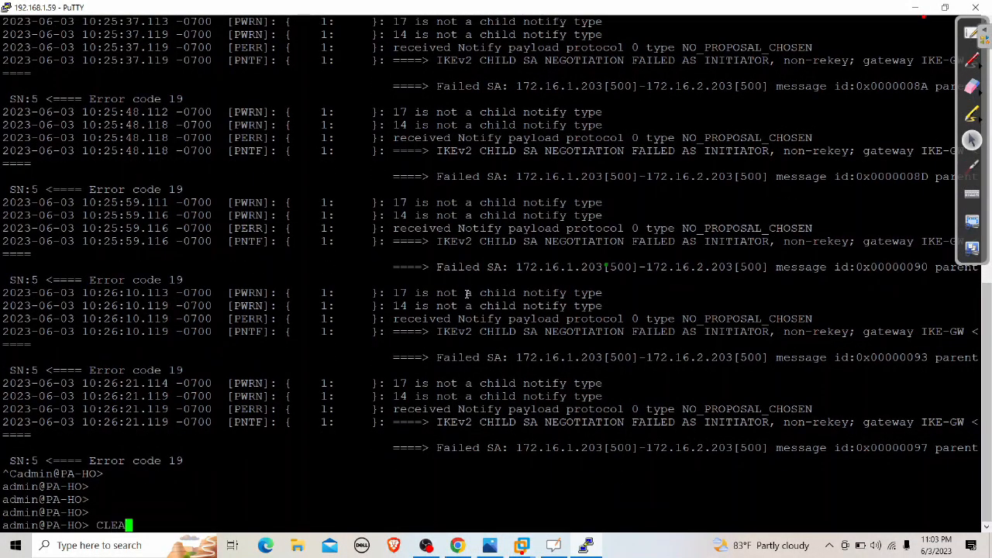
key(BackSpace)
key(BackSpace)
text(clear vpn ipse)
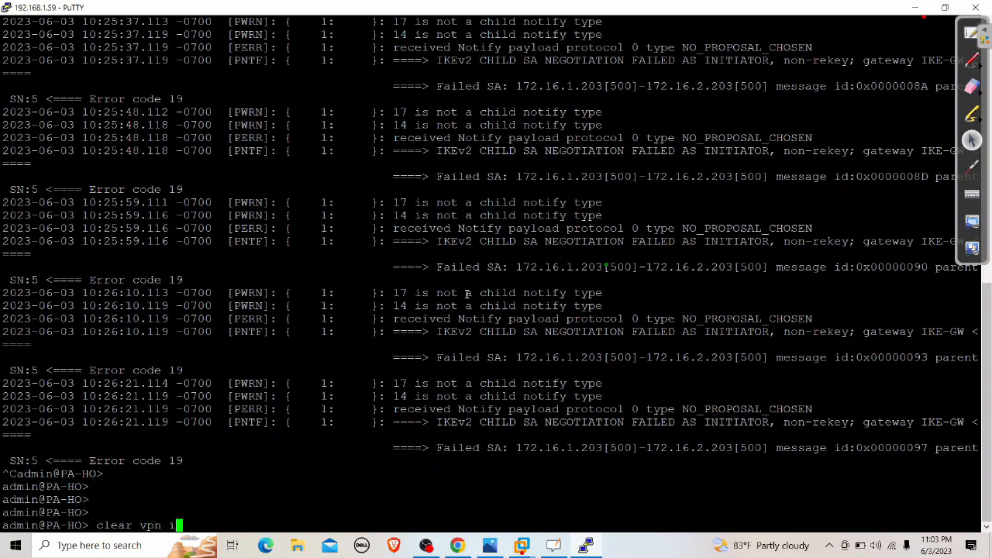
key(Tab)
key(BackSpace)
key(BackSpace)
key(BackSpace)
key(BackSpace)
key(BackSpace)
key(BackSpace)
key(BackSpace)
key(BackSpace)
key(BackSpace)
text(ike-sa gate)
key(Tab)
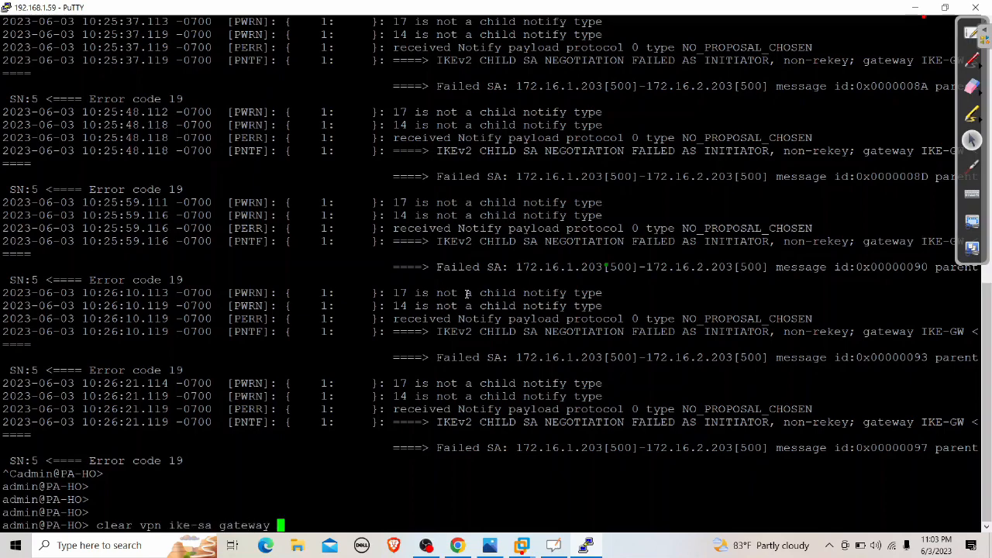
text(IKE-GW)
key(Return)
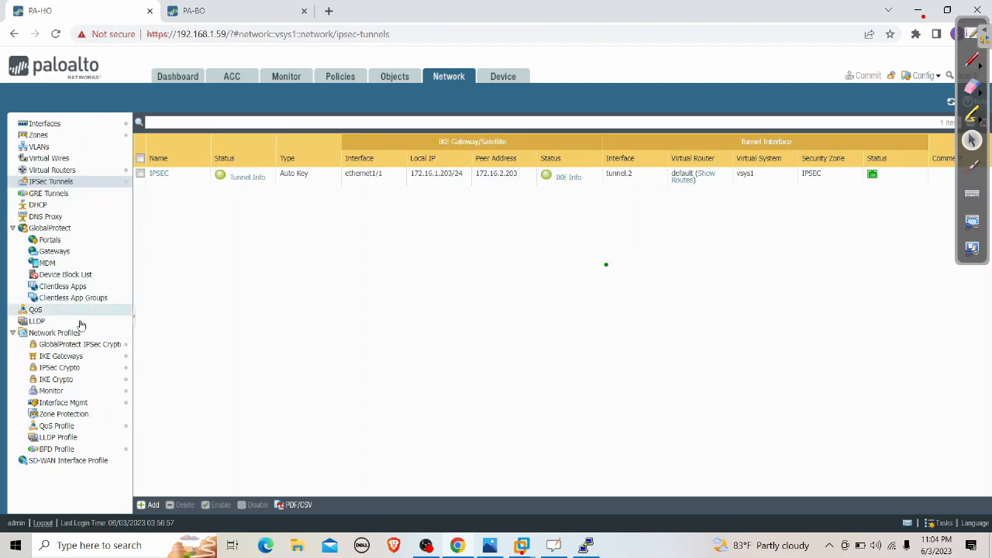
click(80, 380)
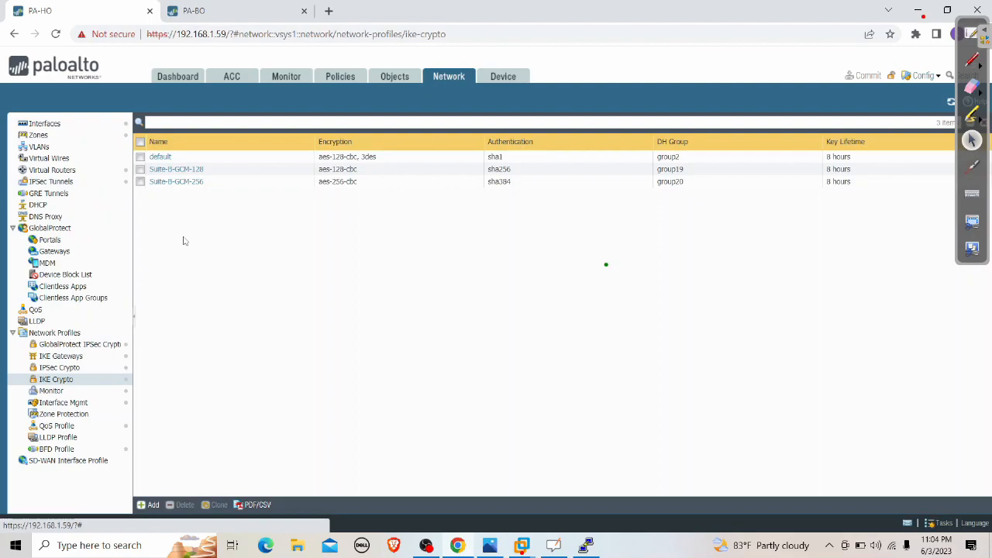
click(161, 157)
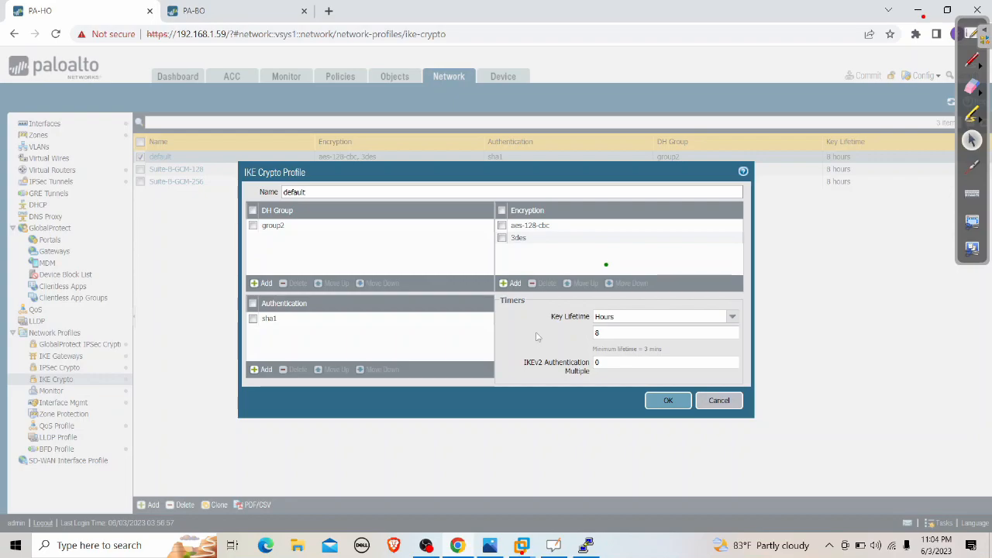
click(719, 400)
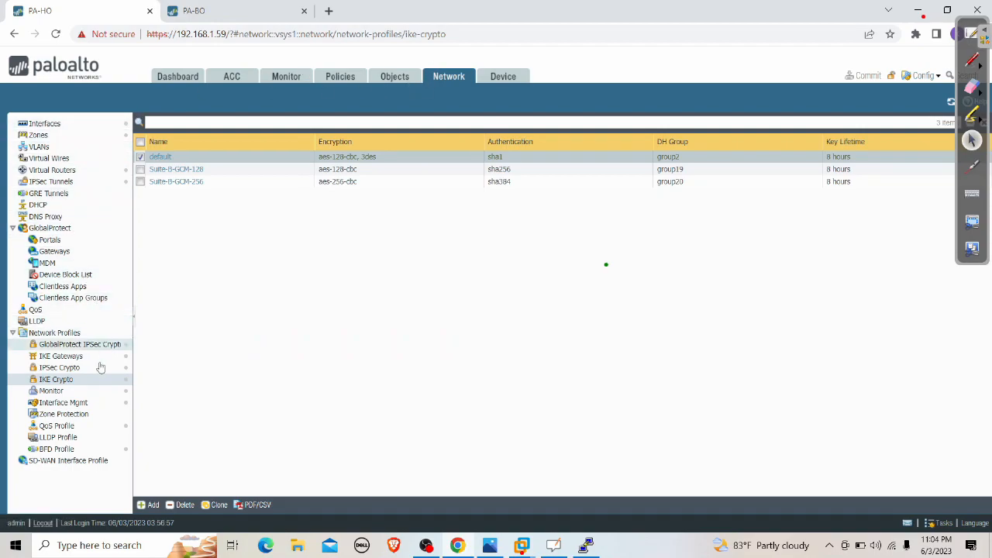
click(74, 371)
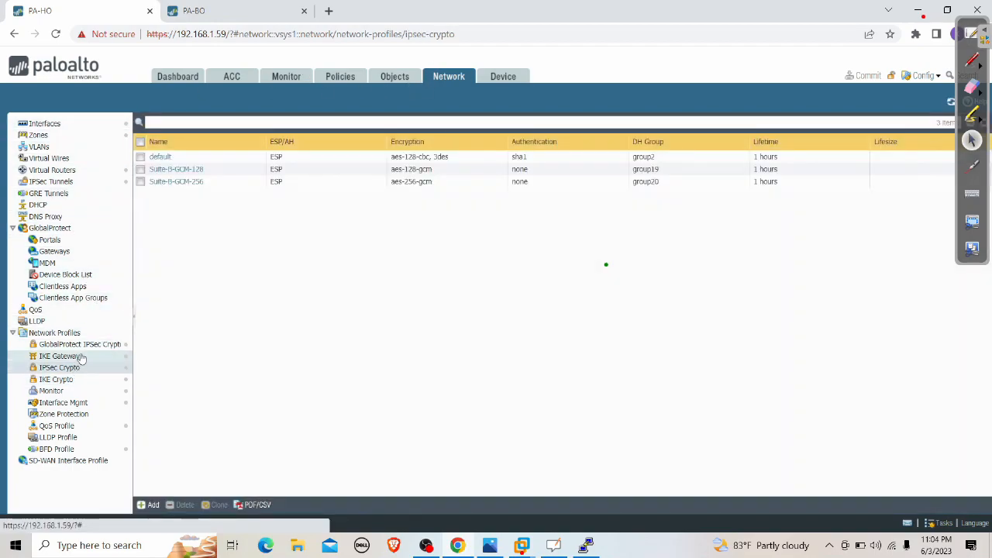
click(78, 356)
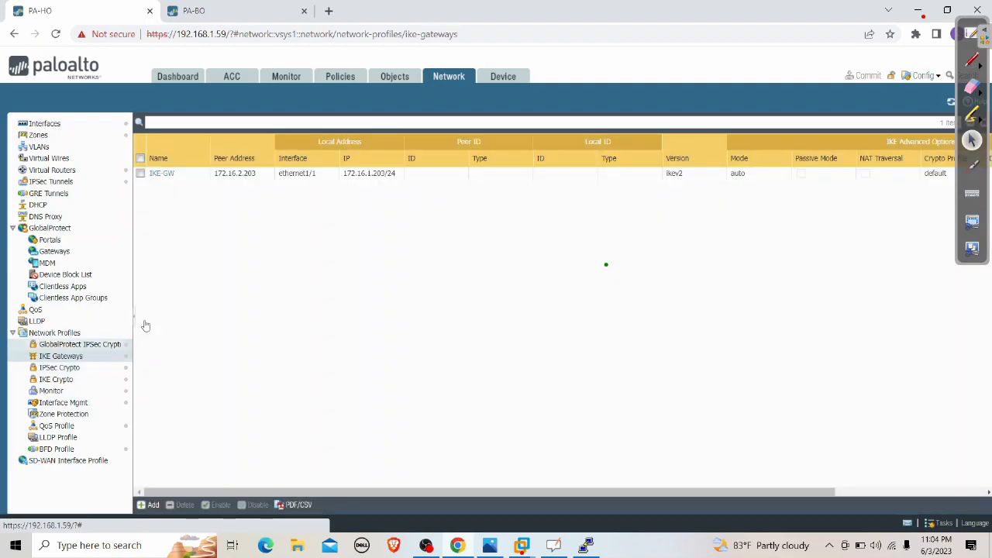
click(61, 379)
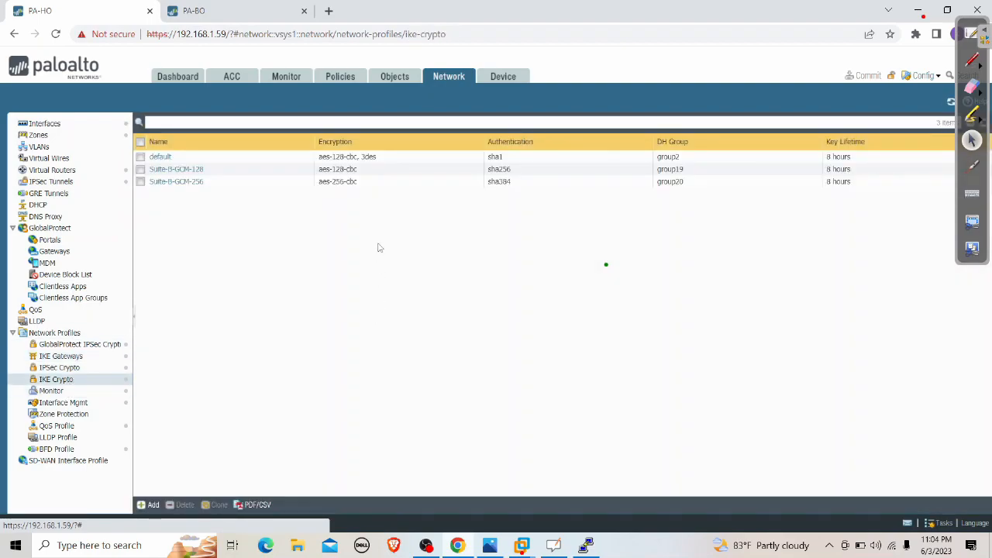
click(80, 369)
click(65, 357)
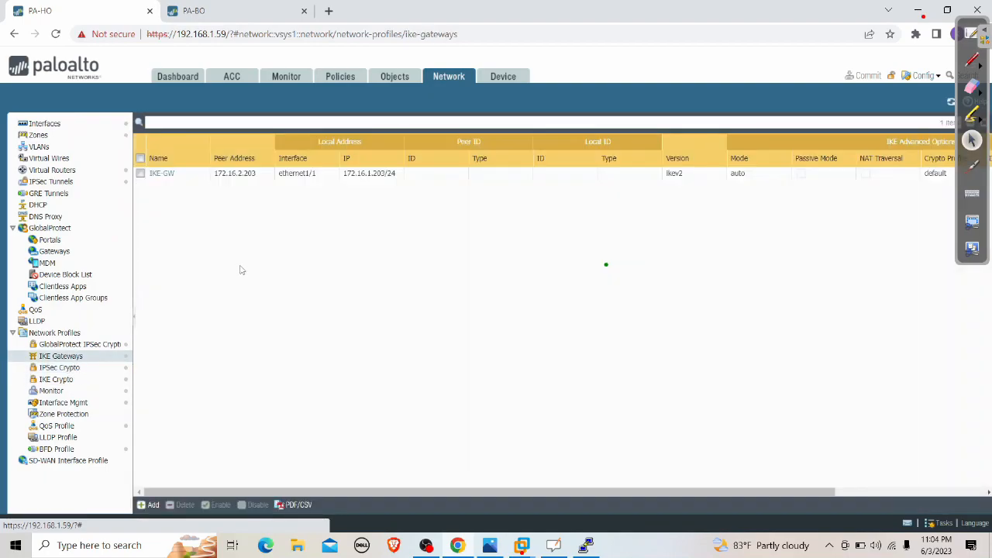
click(76, 181)
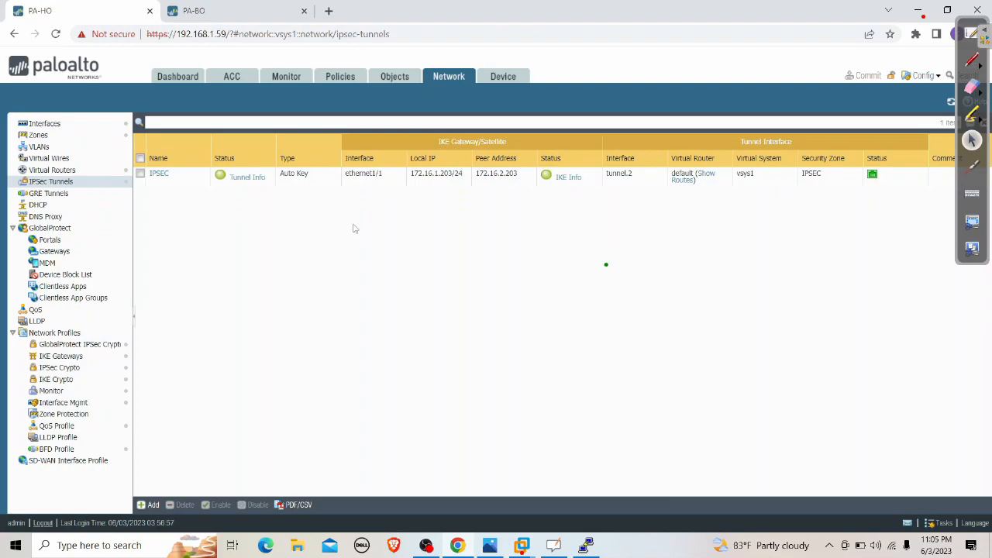
Minimize VMware and bring the OpenBoard whiteboard with the packet diagrams to the front
click(523, 545)
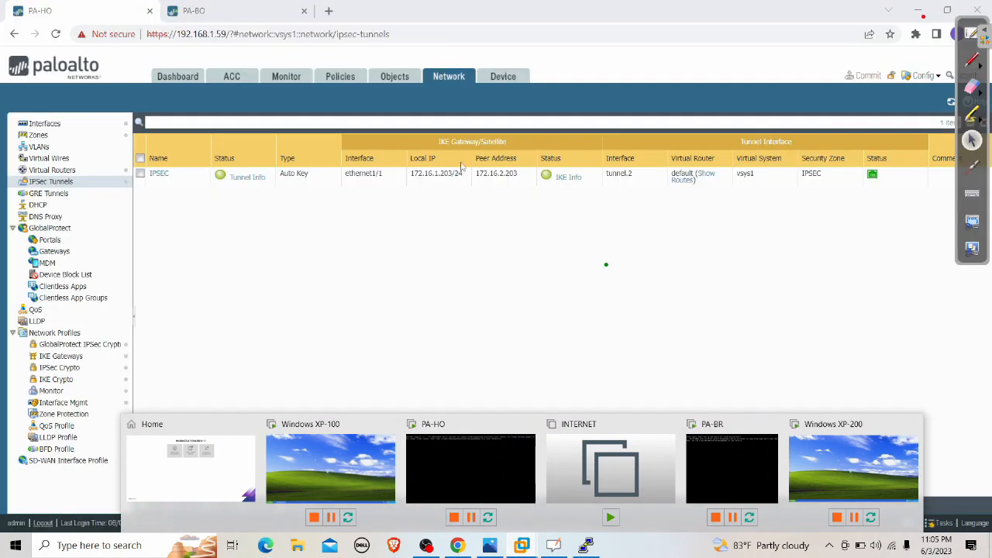
click(572, 470)
click(954, 10)
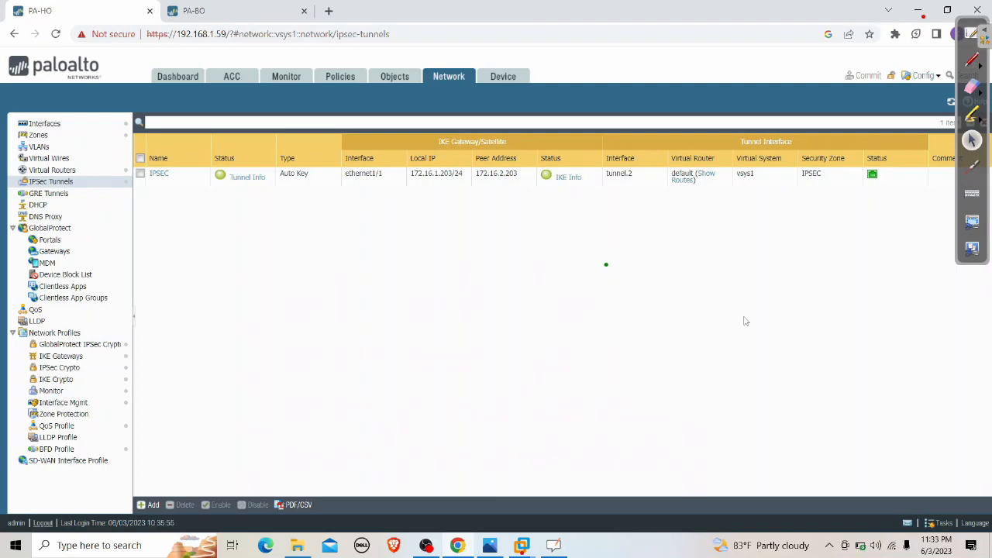
click(557, 548)
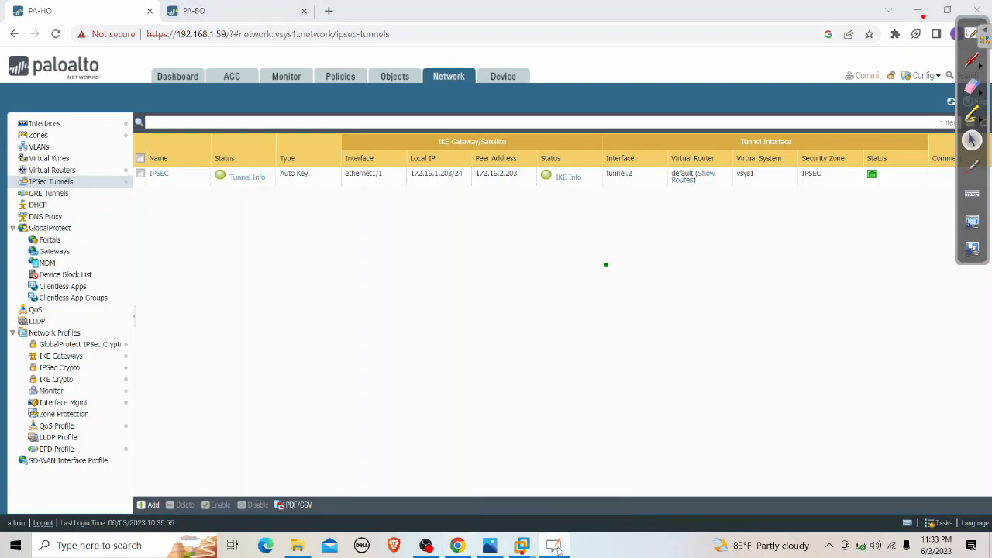
click(968, 36)
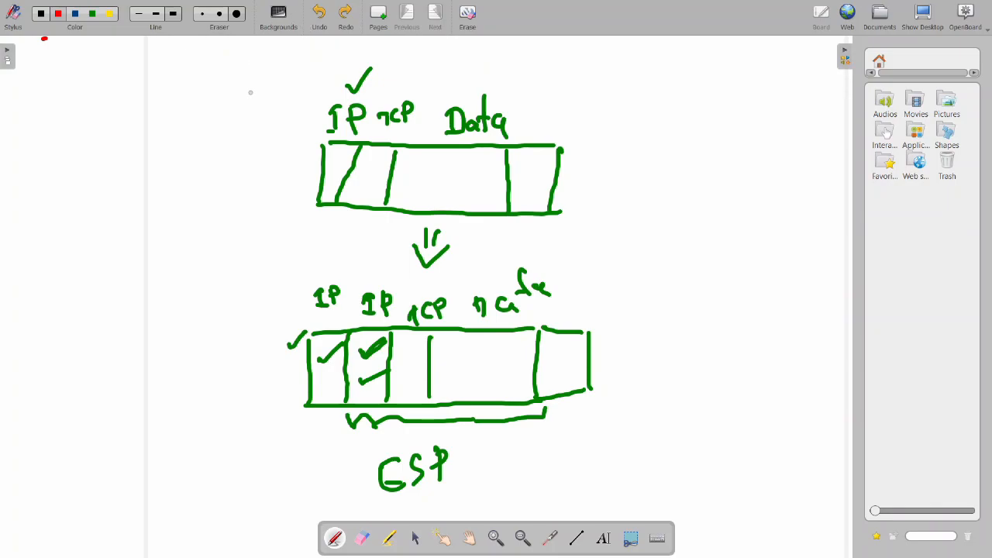
In green, draw an extra column divider in the lower packet box and small arrows under the IP labels
click(92, 14)
drag(332, 334, 328, 404)
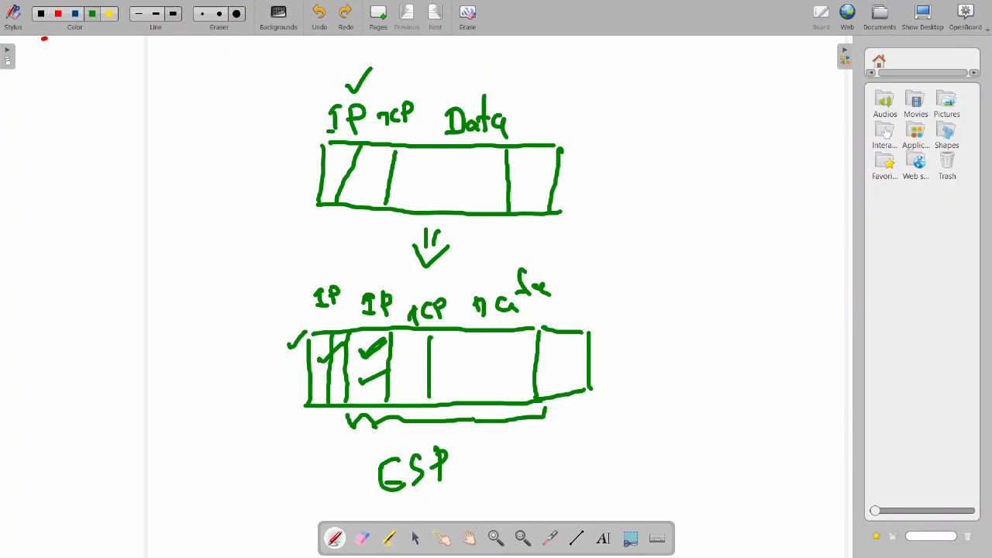
mouse_move(327, 318)
mouse_down()
mouse_move(320, 326)
mouse_move(379, 318)
mouse_move(372, 326)
mouse_up()
drag(372, 326, 382, 324)
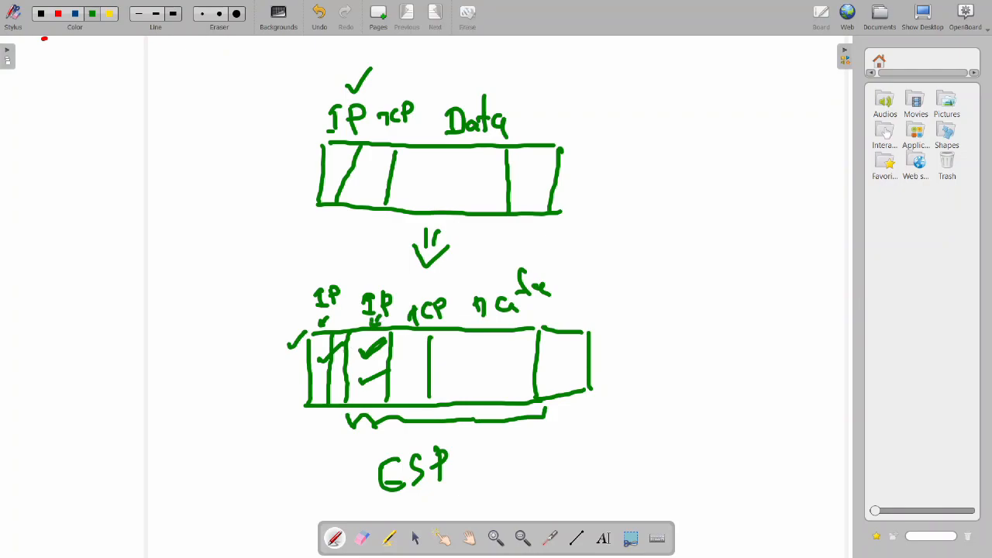
In red, hatch the new header column and dot a line below it
click(59, 14)
mouse_move(347, 333)
mouse_down()
mouse_move(329, 363)
mouse_move(337, 403)
mouse_move(326, 405)
mouse_move(354, 428)
mouse_move(545, 411)
mouse_up()
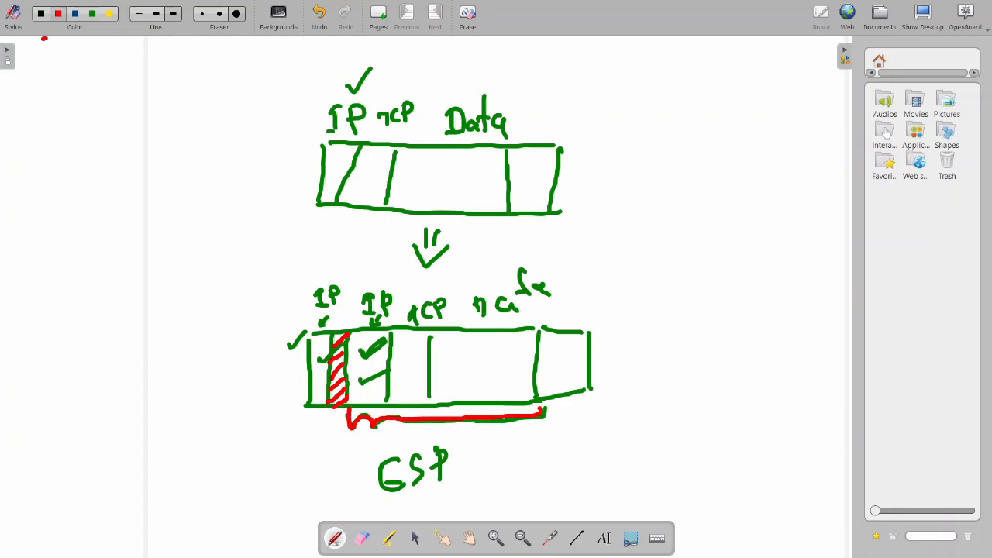
click(326, 425)
click(325, 437)
click(324, 454)
click(321, 472)
click(322, 493)
Draw a red bracket under the lower packet and handwrite a red note beneath it
mouse_move(334, 500)
mouse_down()
mouse_move(355, 508)
mouse_move(574, 487)
mouse_up()
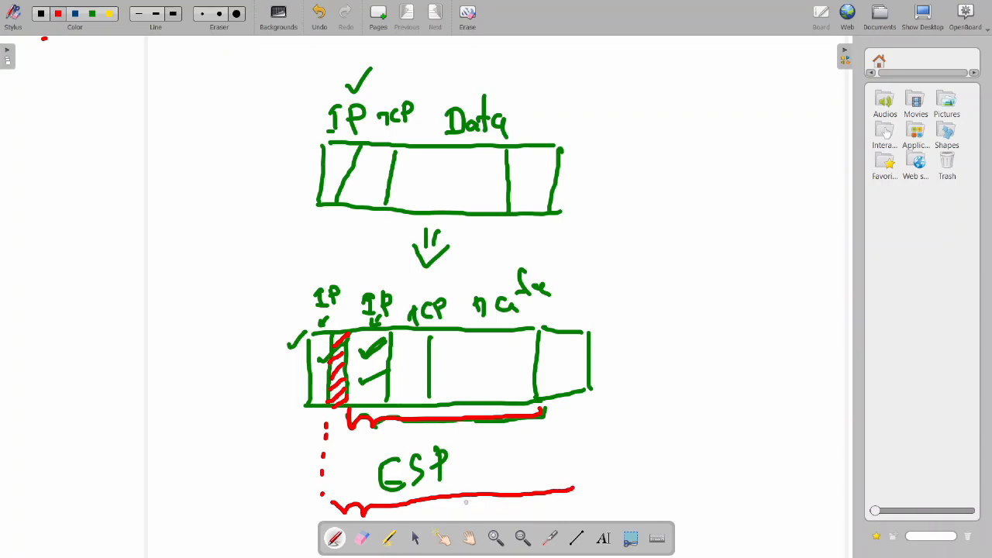
mouse_move(474, 502)
mouse_down()
mouse_move(470, 517)
mouse_move(486, 509)
mouse_move(475, 519)
mouse_up()
drag(501, 498, 500, 518)
mouse_move(525, 500)
mouse_down()
mouse_move(523, 515)
mouse_move(555, 518)
mouse_up()
drag(568, 498, 567, 513)
mouse_move(577, 499)
mouse_down()
mouse_move(576, 515)
mouse_move(586, 511)
mouse_up()
drag(572, 506, 588, 505)
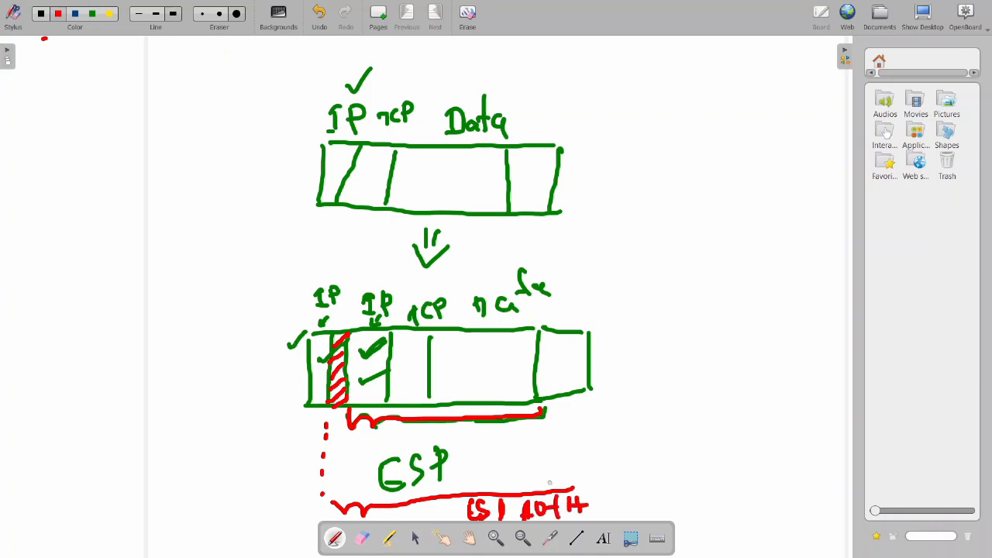